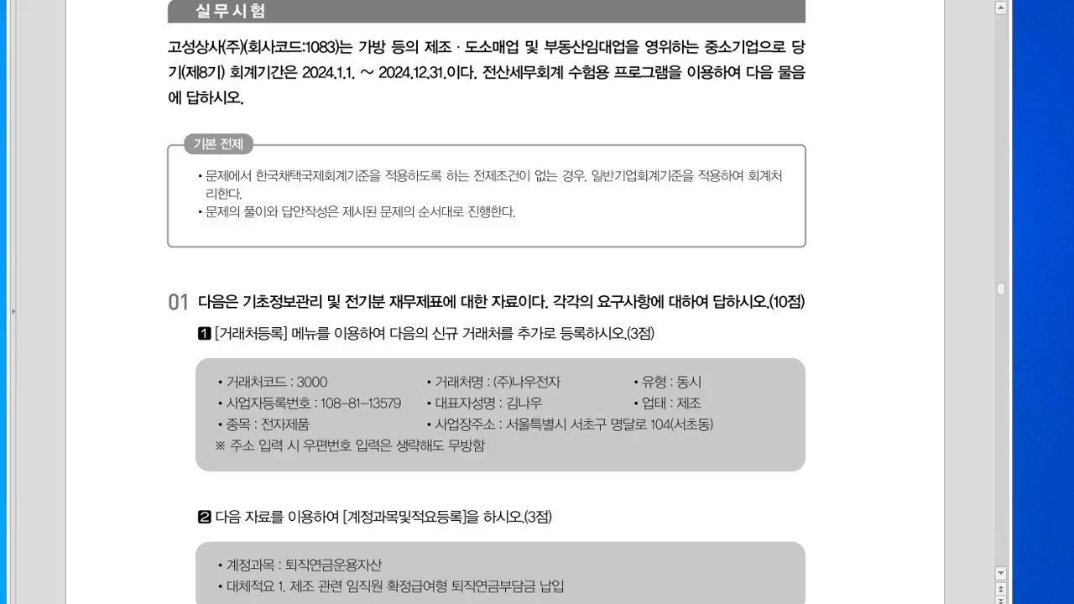
Review the practical exam tasks in the document, switch to KcLep and open 거래처등록
scroll(537, 302, down, 3)
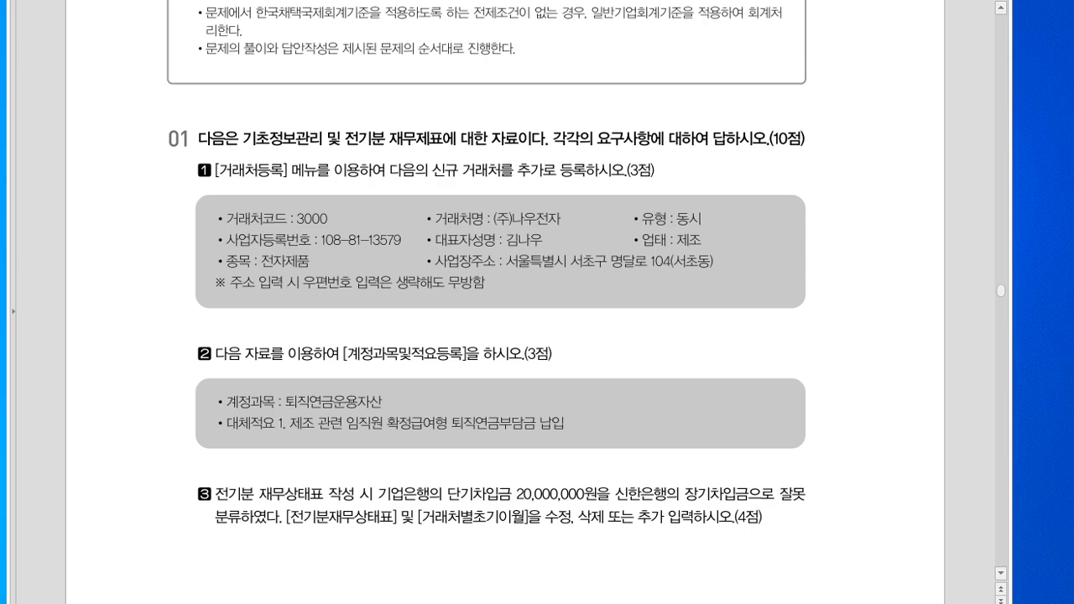
scroll(537, 302, down, 2)
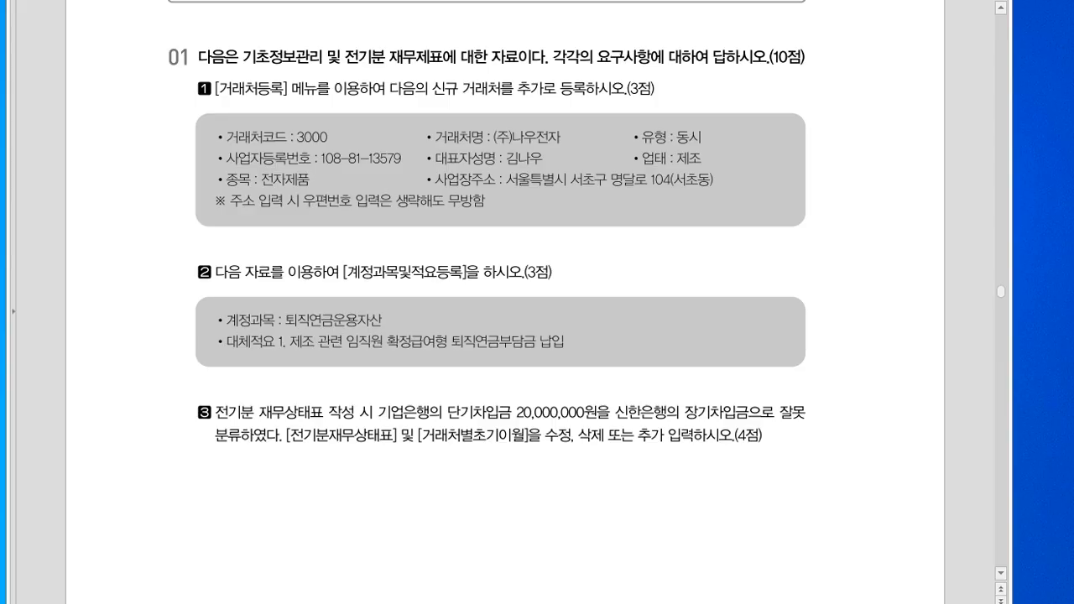
key(alt+Tab)
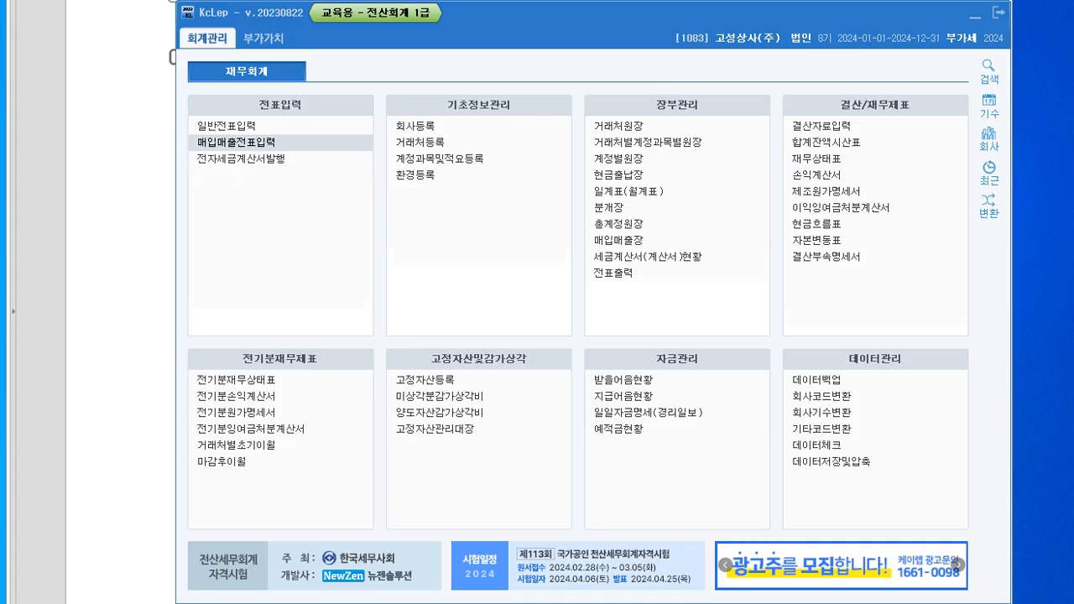
drag(587, 12, 484, 18)
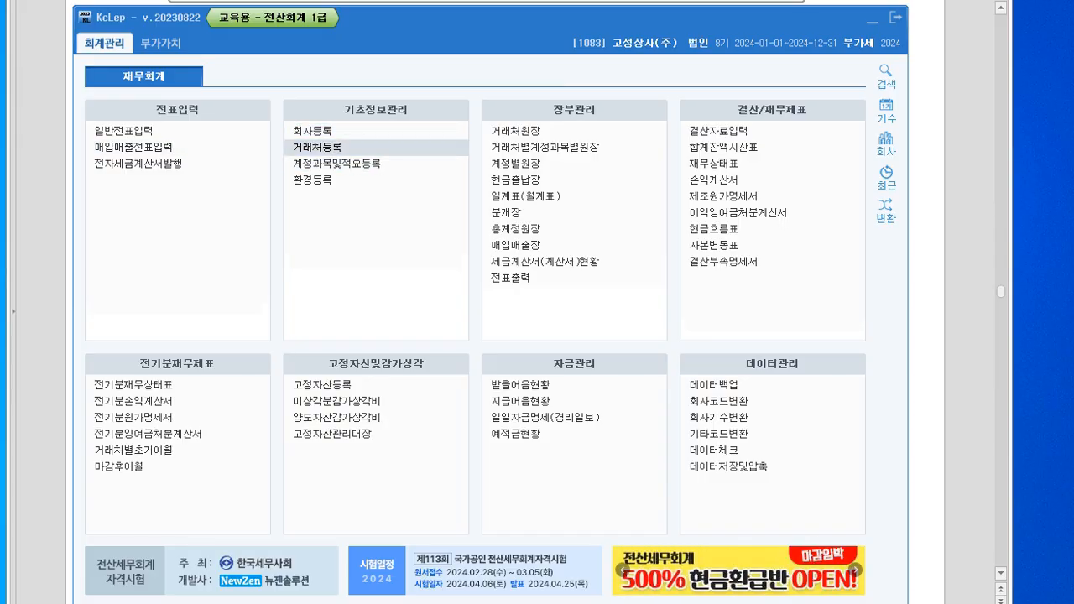
click(317, 147)
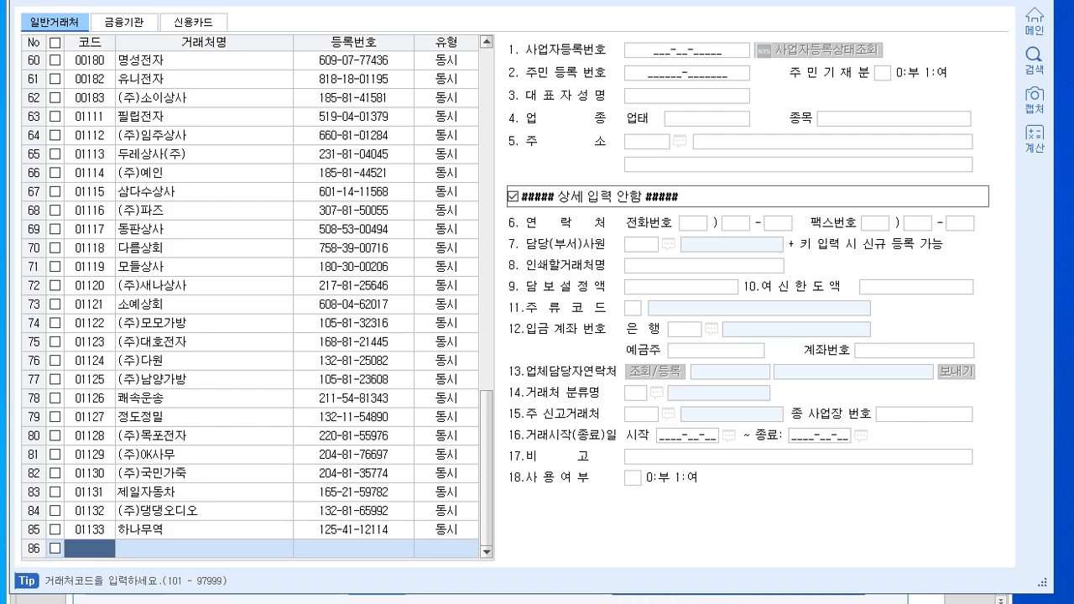
Add a new general business partner with code 3000, name (주)나우전자 and transaction type 동시
drag(487, 470, 486, 472)
text(03000)
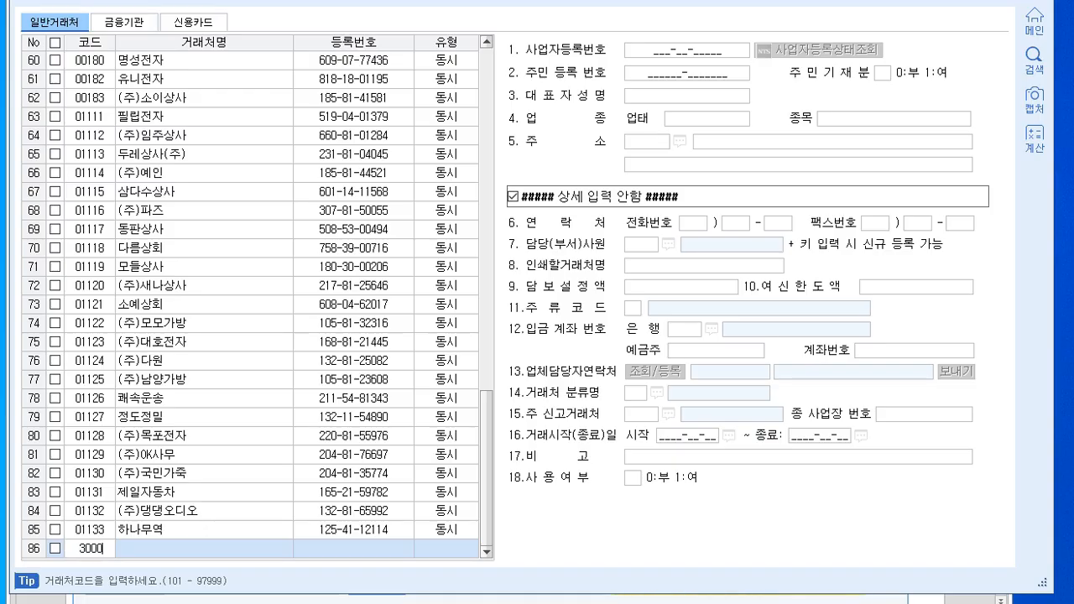
key(Return)
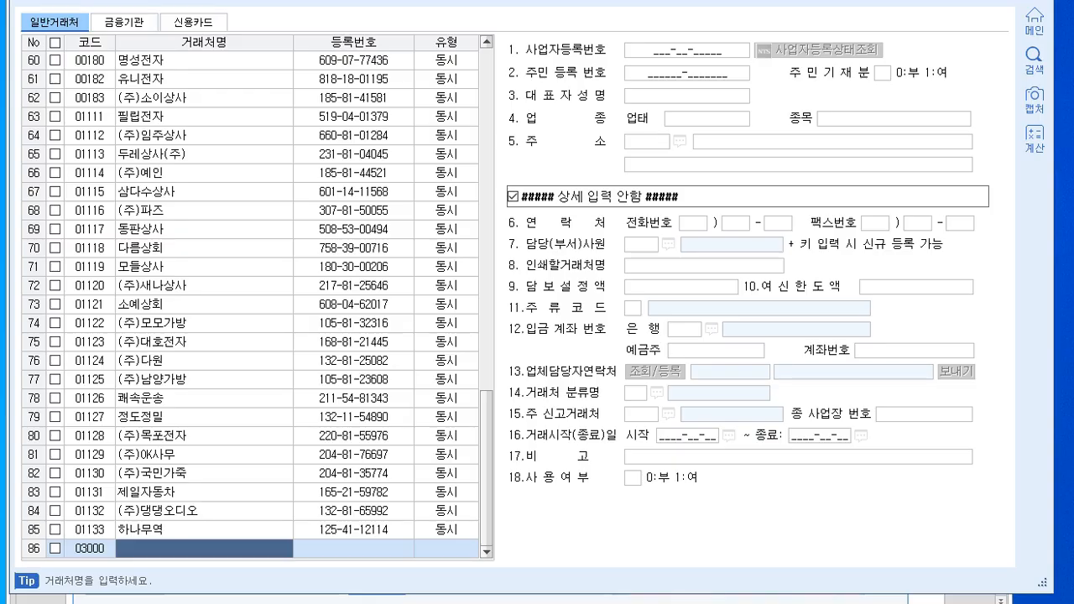
text((주))
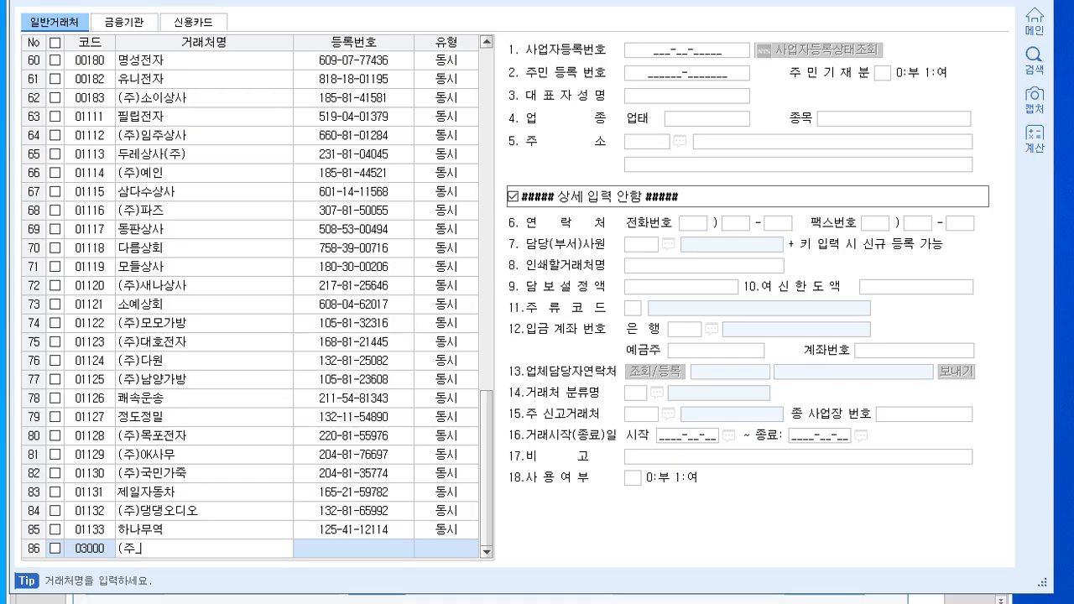
text(나무전자)
key(Return)
key(Return)
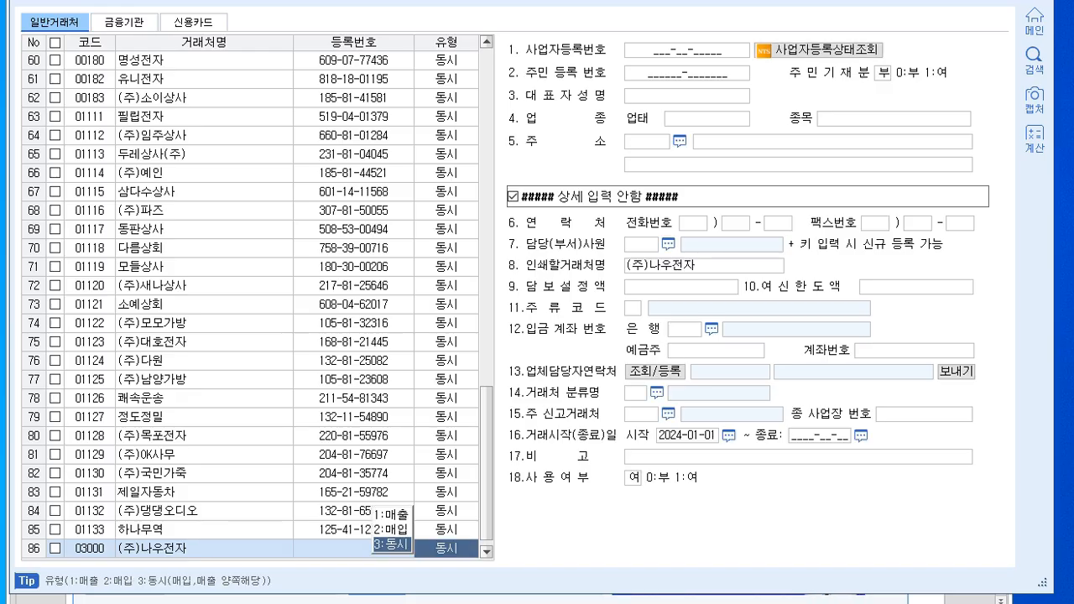
key(Return)
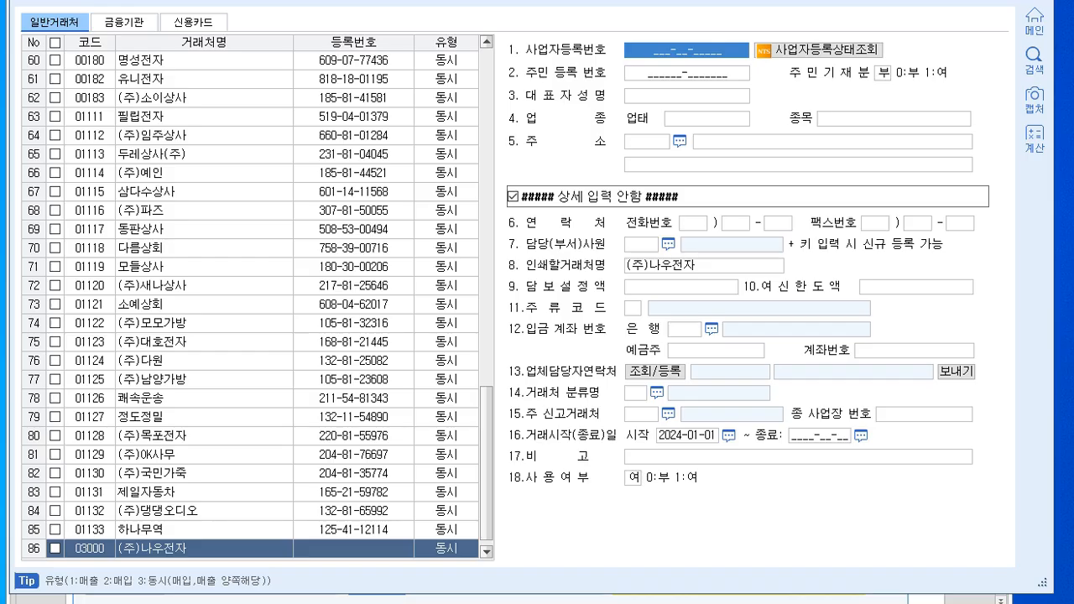
Enter the business registration number and the representative's name for (주)나우전자
text(10881-)
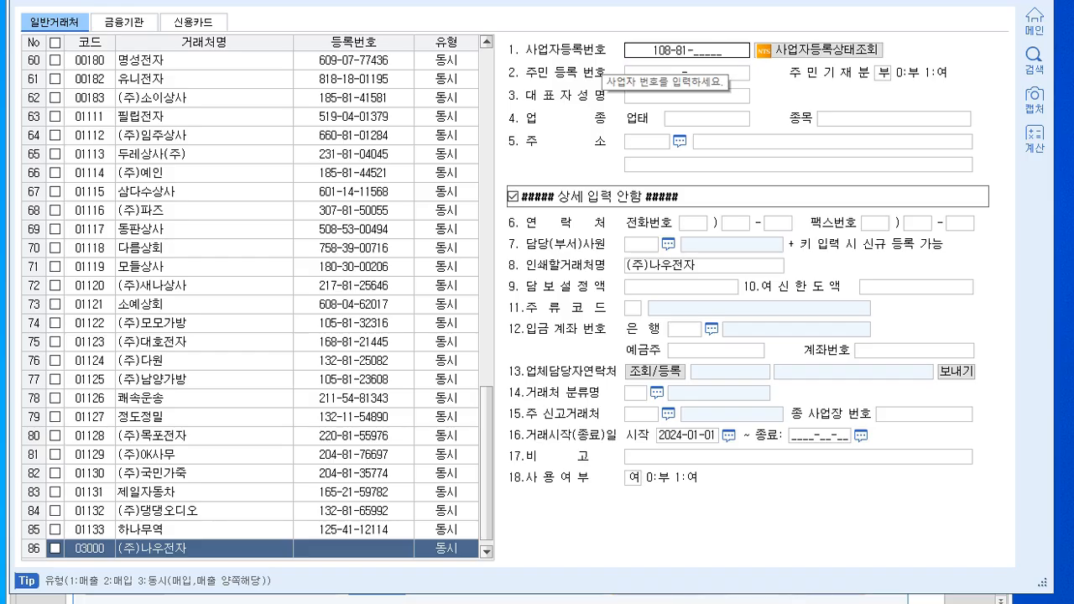
text(13579)
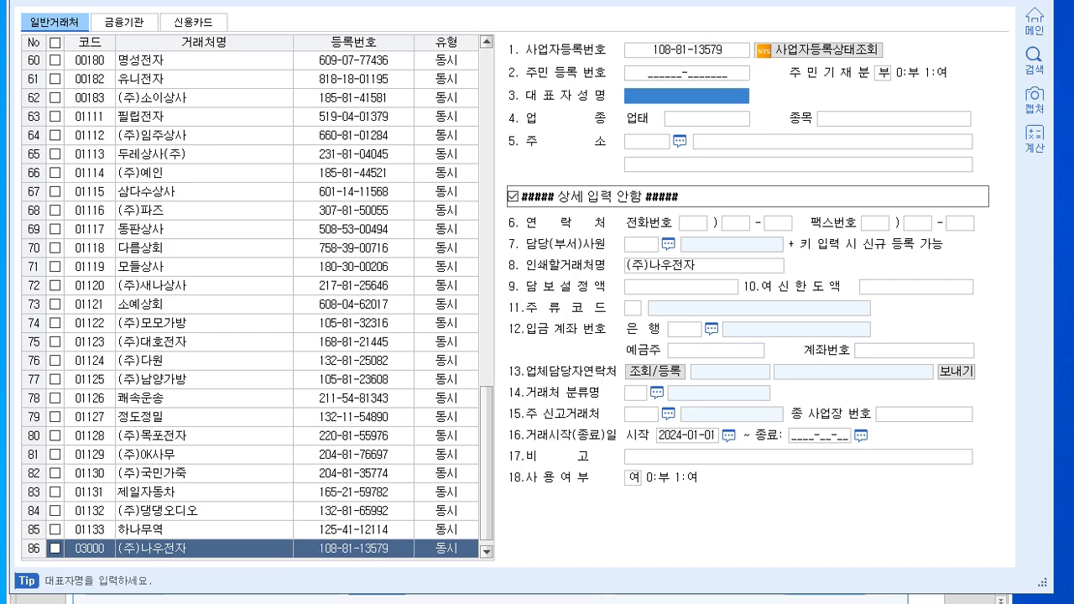
text(김)
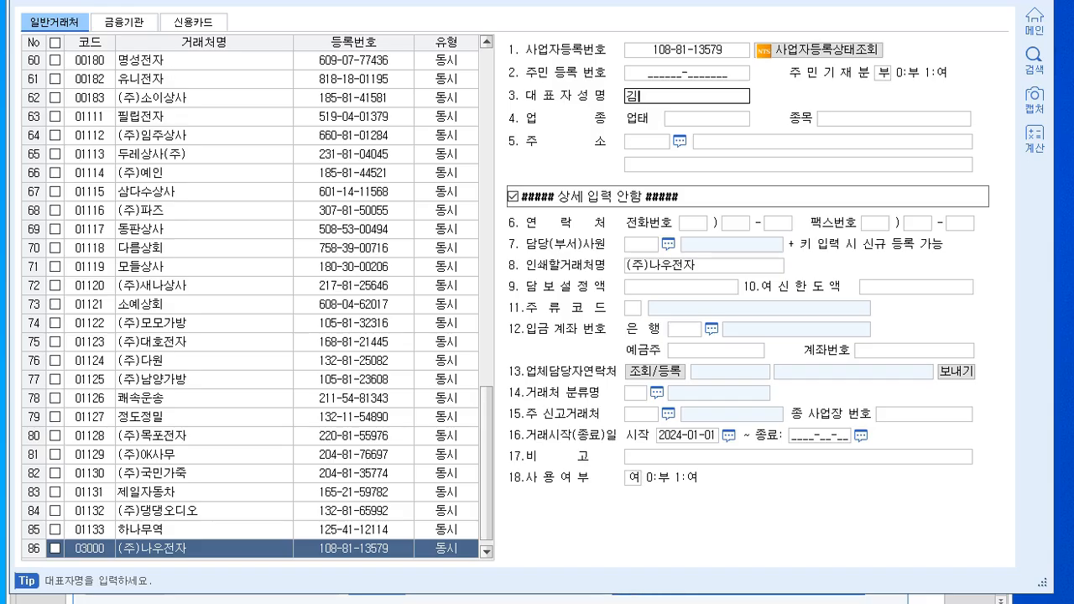
text(냥우)
key(Return)
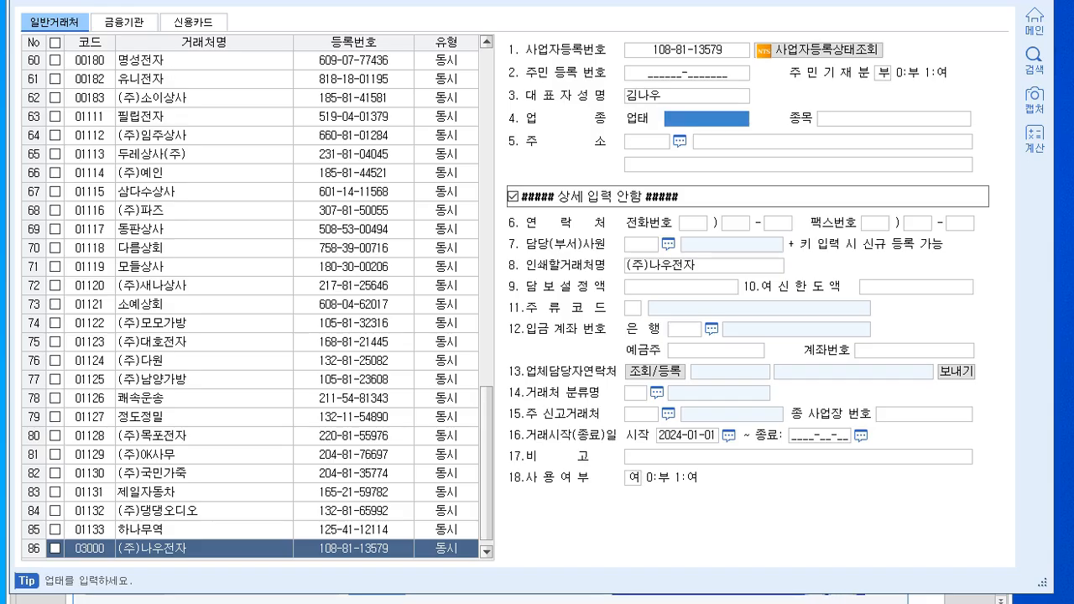
Set the business type (업태) of (주)나우전자 to 제조 and its item (종목) to 전자제품
text(제조)
key(Return)
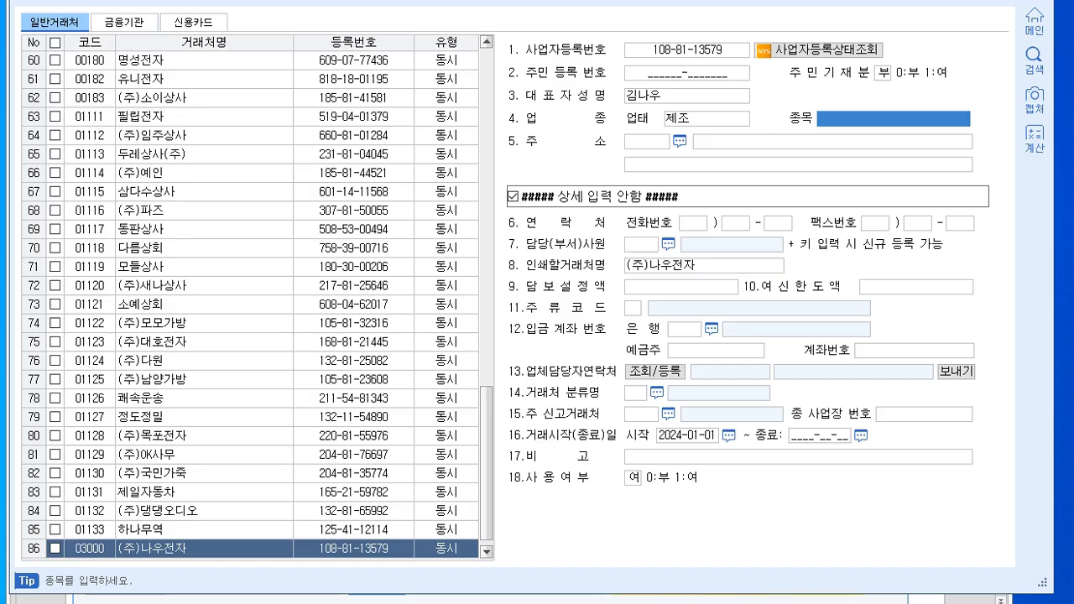
text(전자제품)
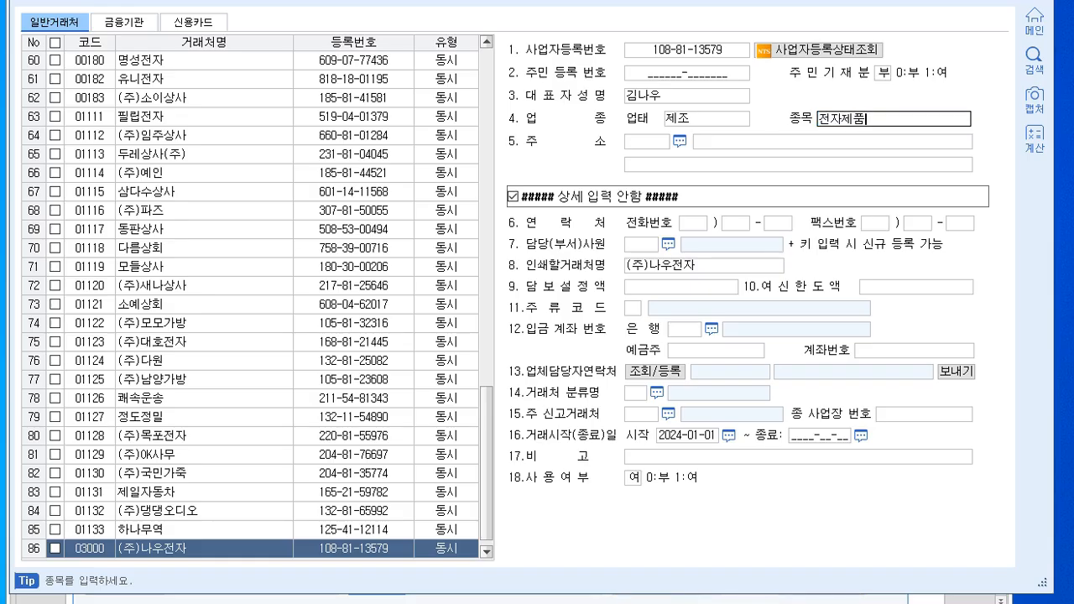
key(Return)
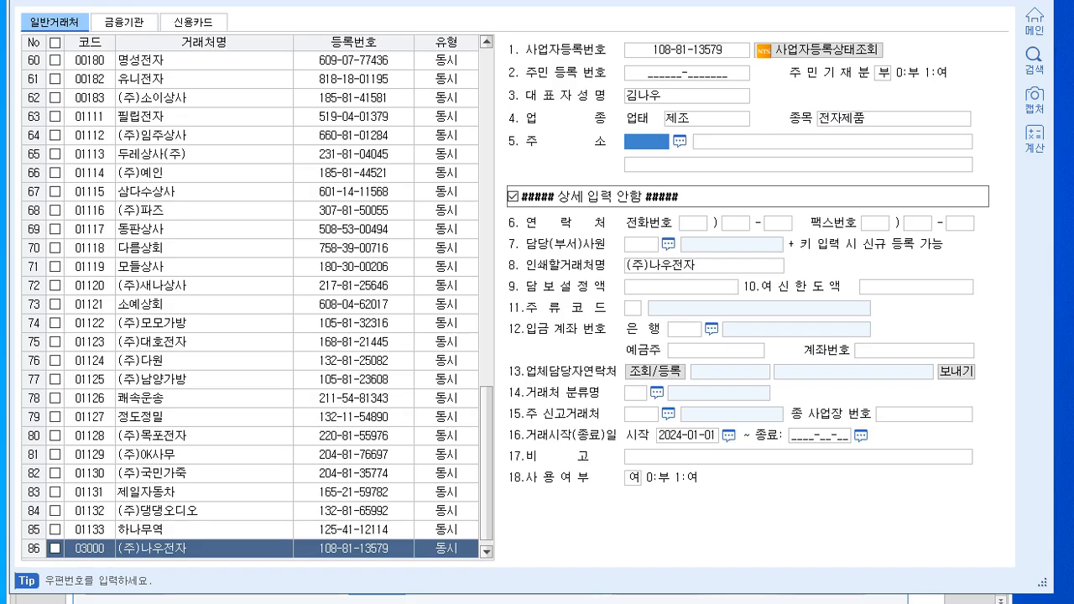
Fill in the business address given in the exam document without a postal code, and close 거래처등록
key(Return)
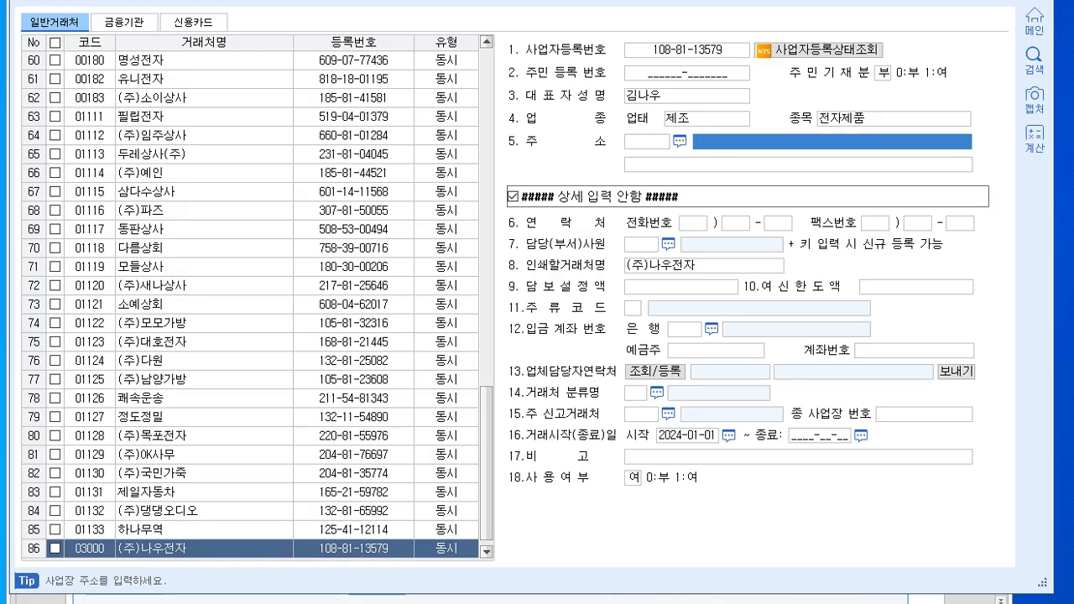
key(alt+Tab)
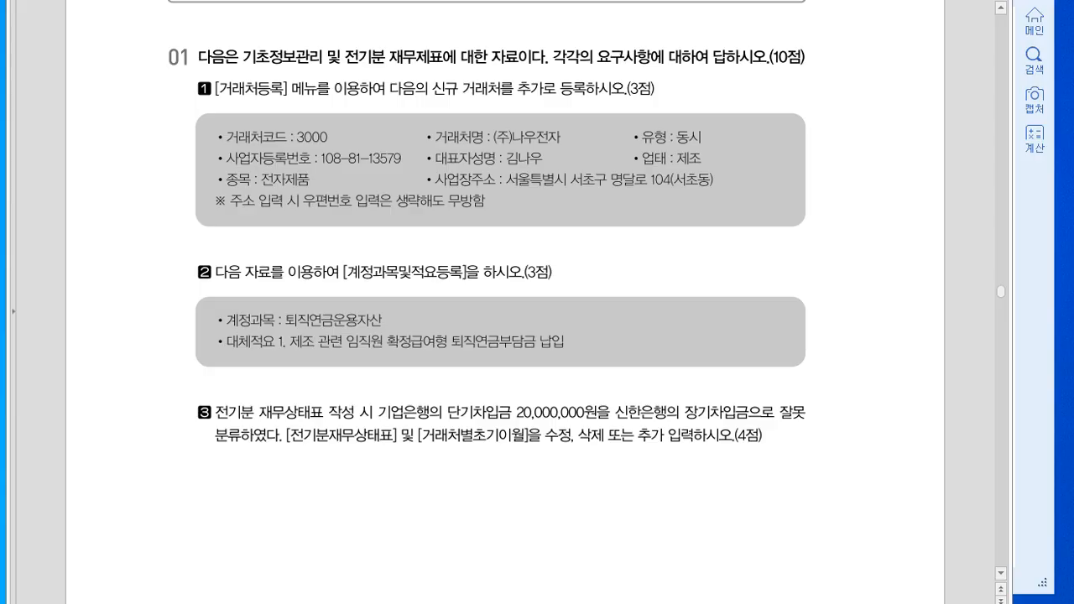
key(alt+Tab)
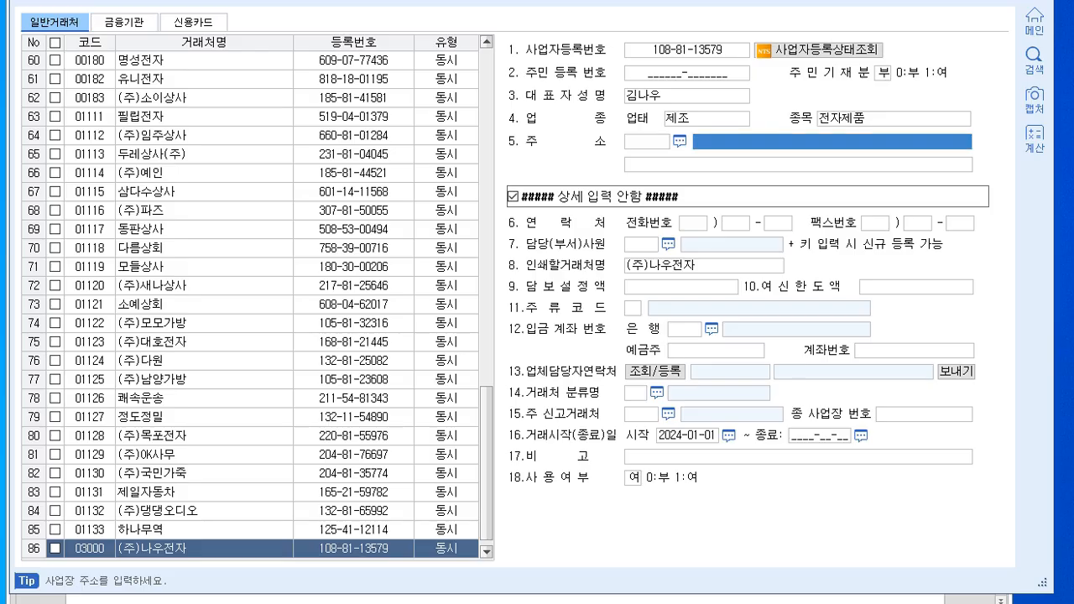
text(서울특별시 서초구 명달로 104(서초동))
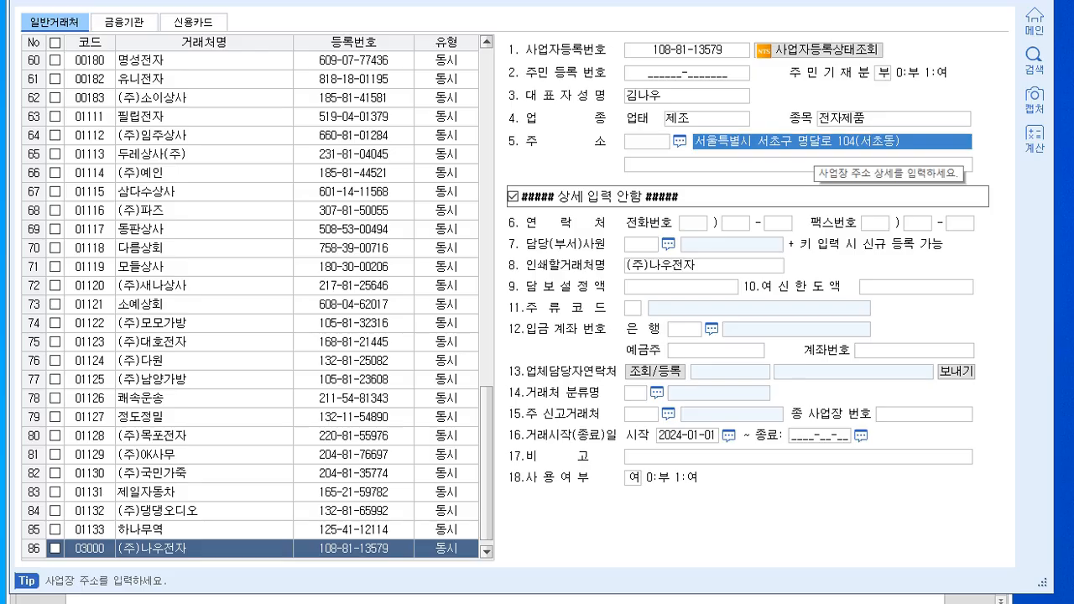
key(Return)
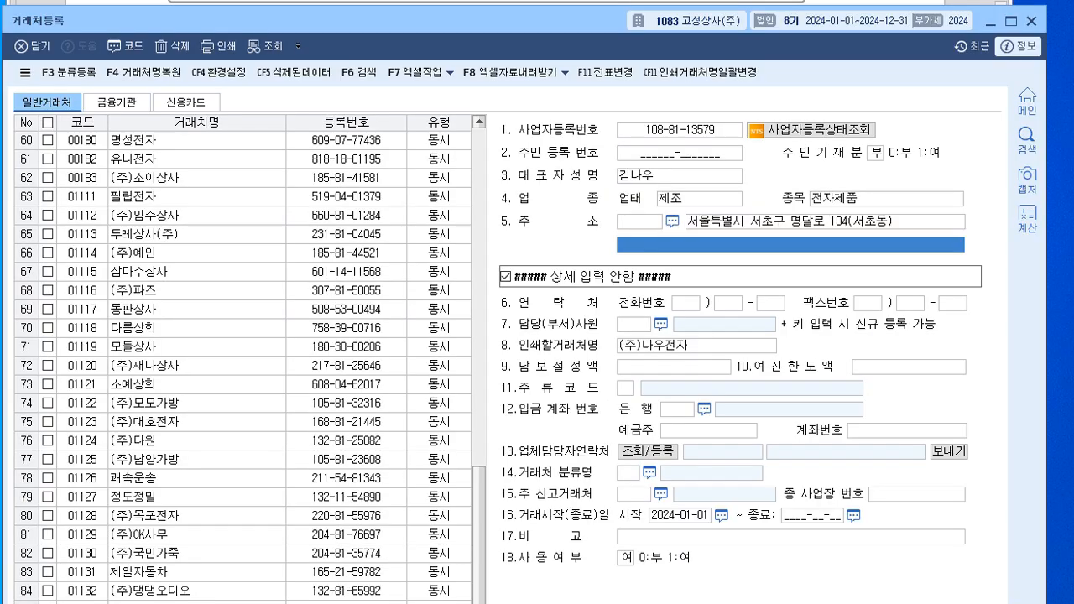
click(1031, 21)
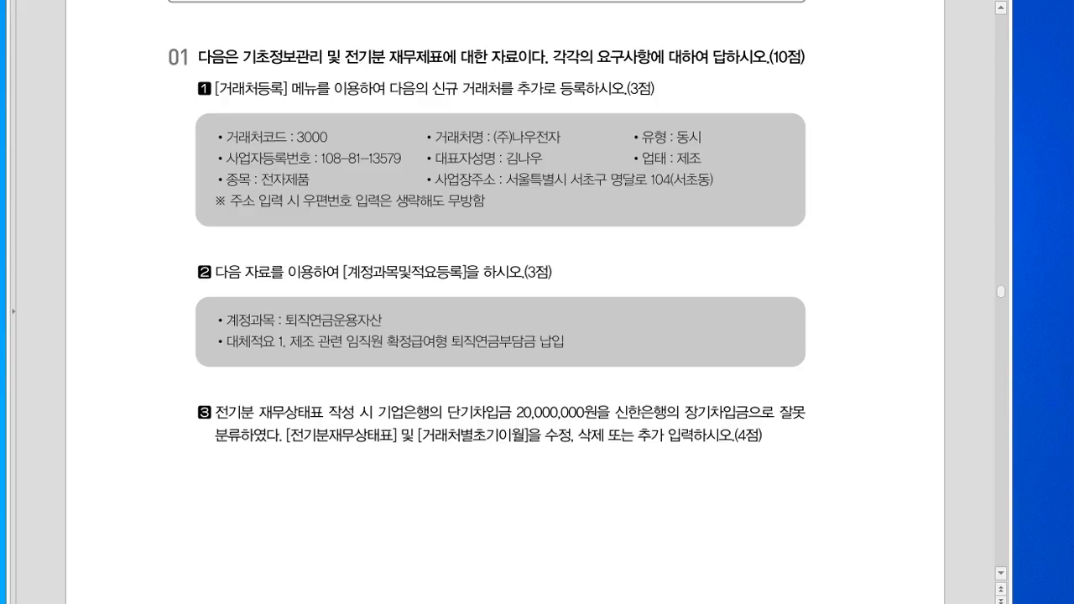
Switch to KcLep, open 계정과목및적요등록 and select the 퇴직연금운용자산 account under 투자자산
key(alt+Tab)
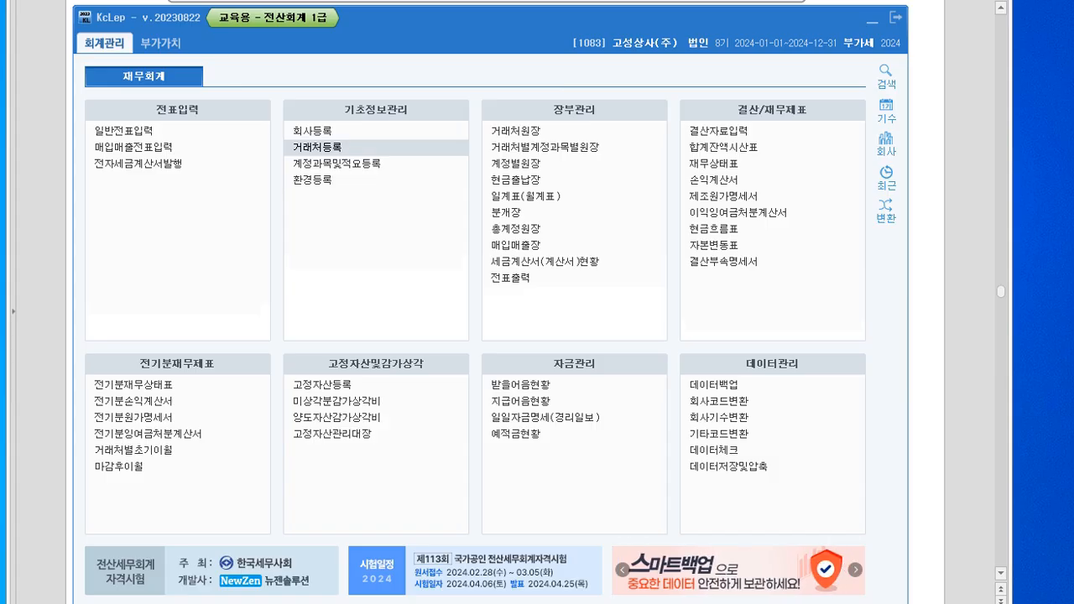
click(336, 164)
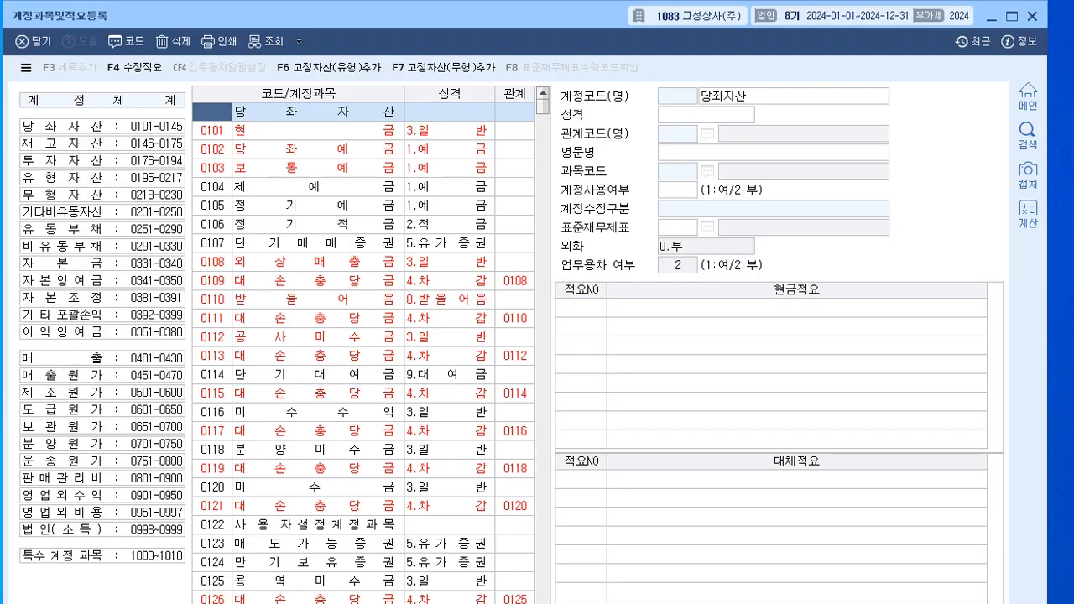
click(102, 160)
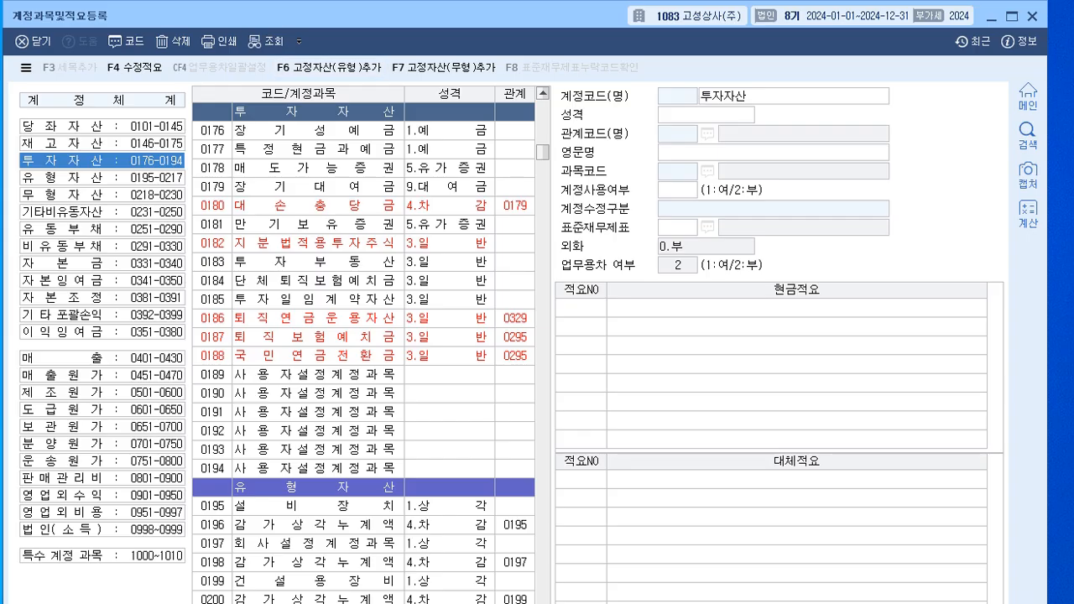
click(317, 319)
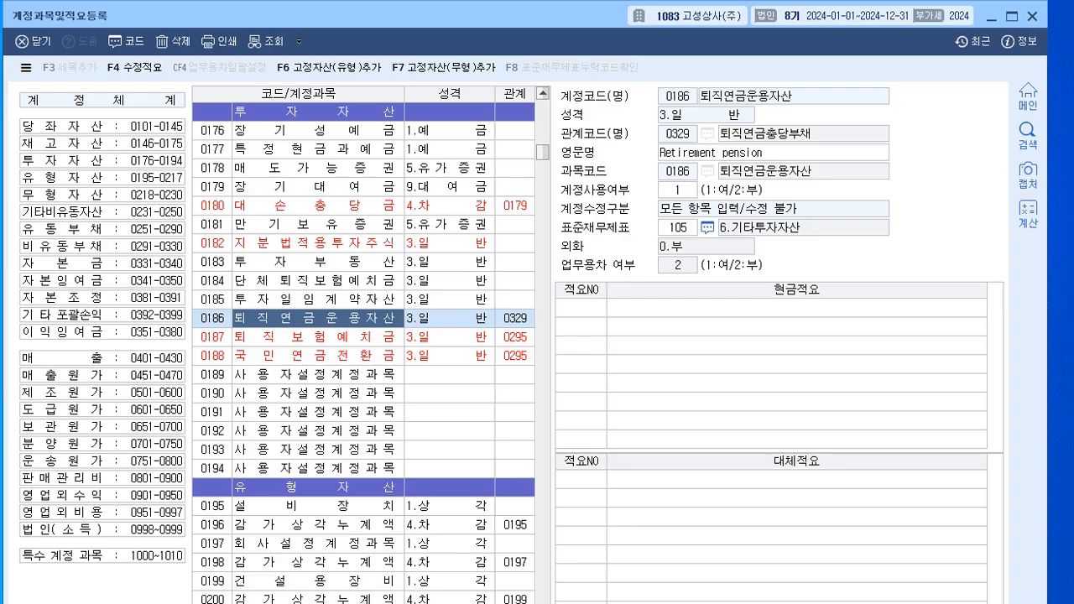
Register transfer memo (대체적요) 1 as "제조 관련 임직원 확정급여형 퇴직연금부담금 납입" and close the account registration
click(582, 479)
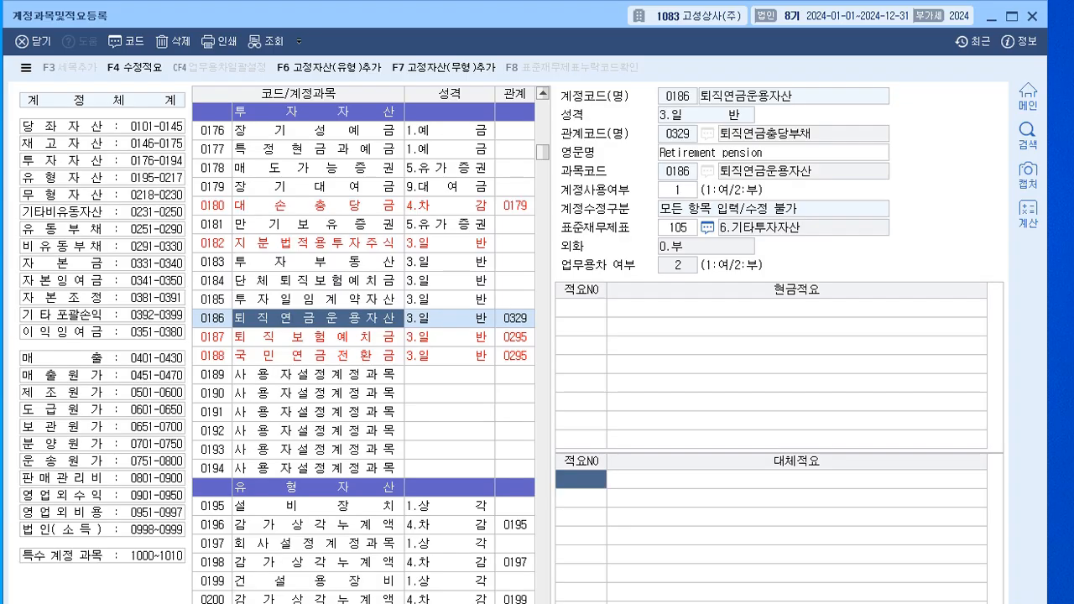
text(1)
key(Return)
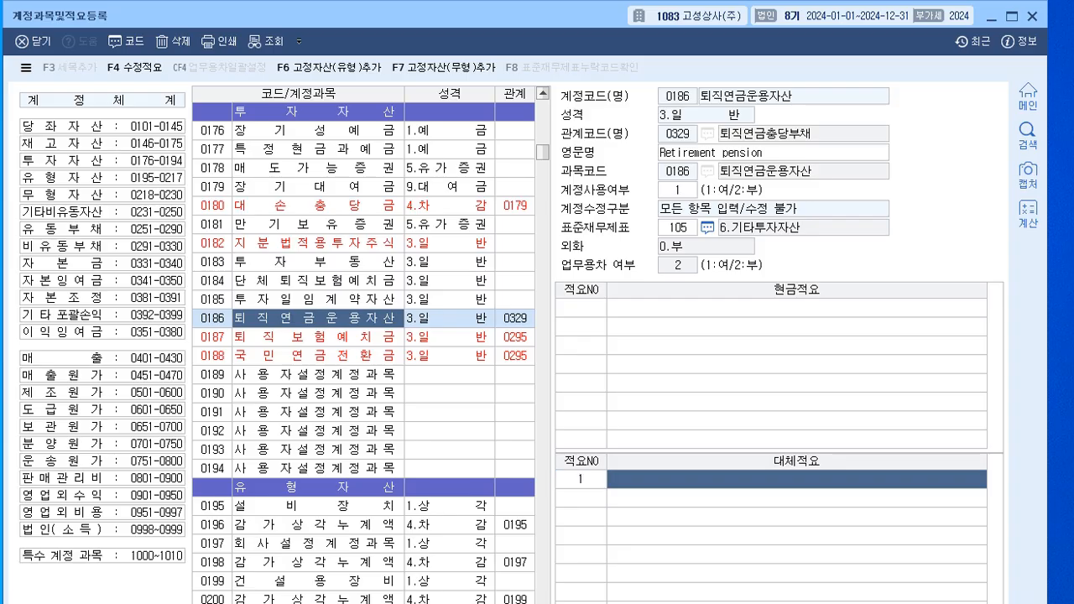
text(제조 관련 임직원 확정급여형 퇴직연금부담금 납입)
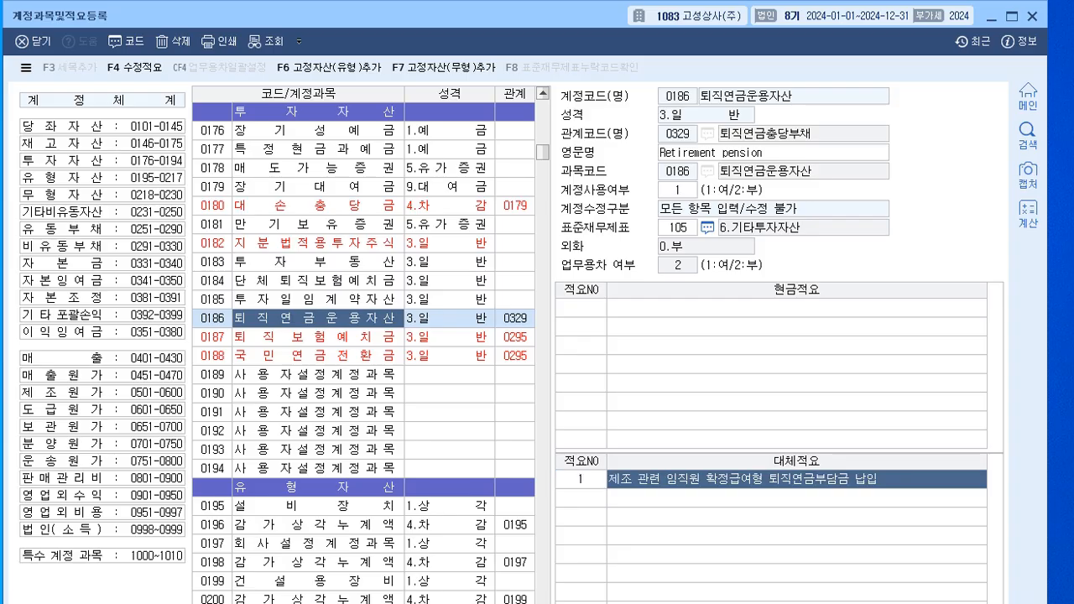
key(Return)
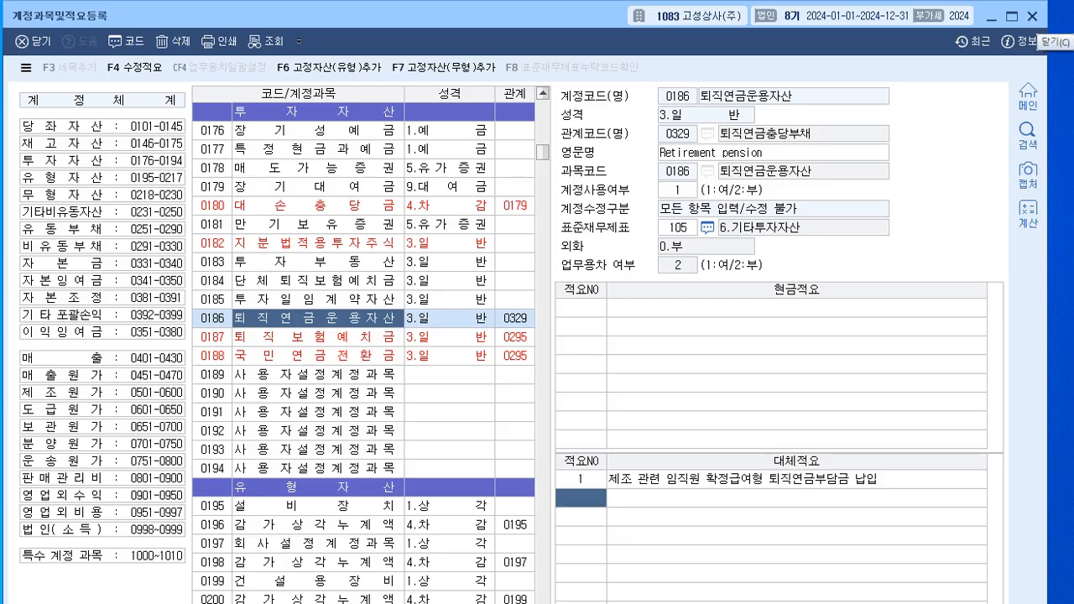
key(Escape)
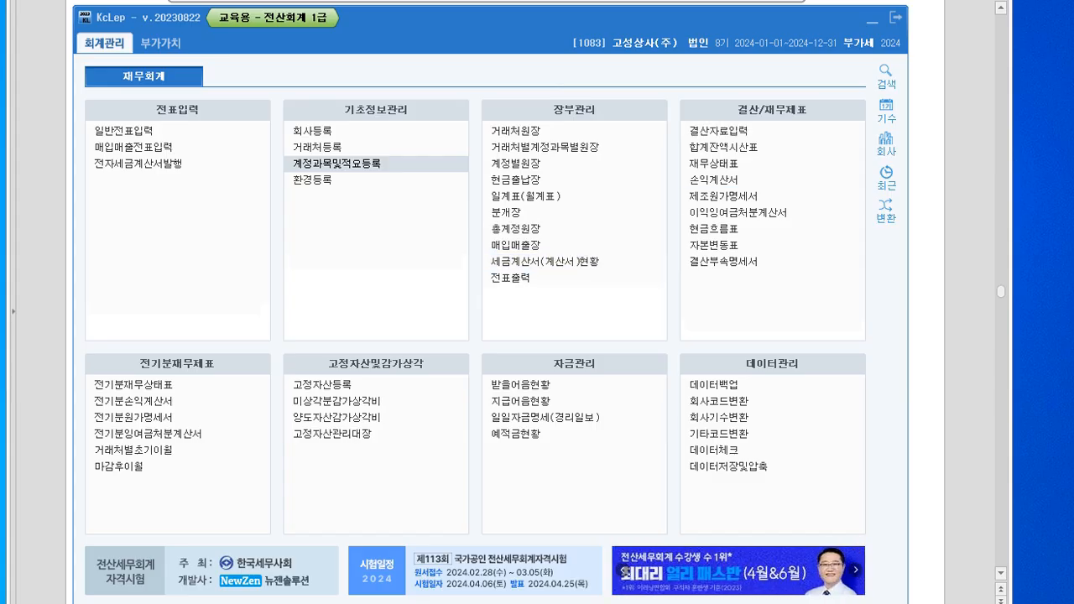
Review task 3 on the misclassified borrowing in the exam document, and open 전기분재무상태표 in KcLep
key(alt+Tab)
scroll(537, 302, down, 3)
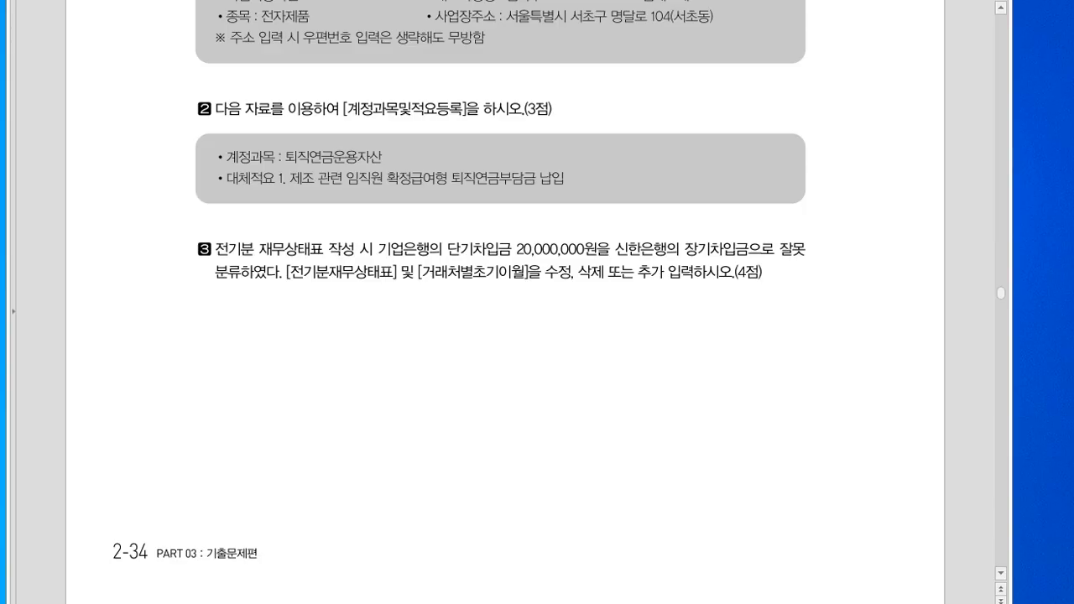
key(alt+Tab)
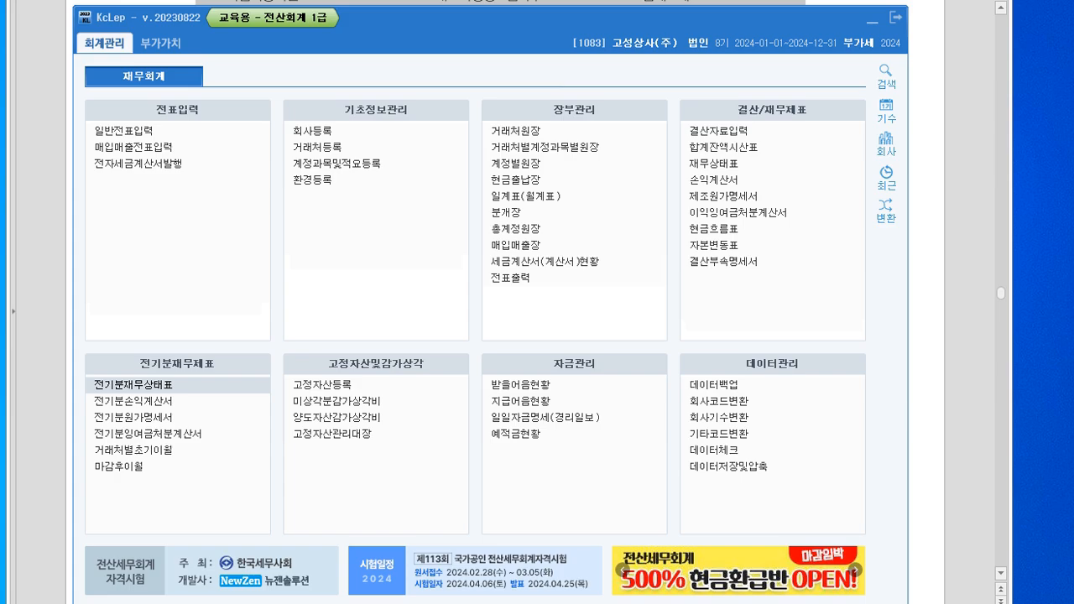
click(134, 385)
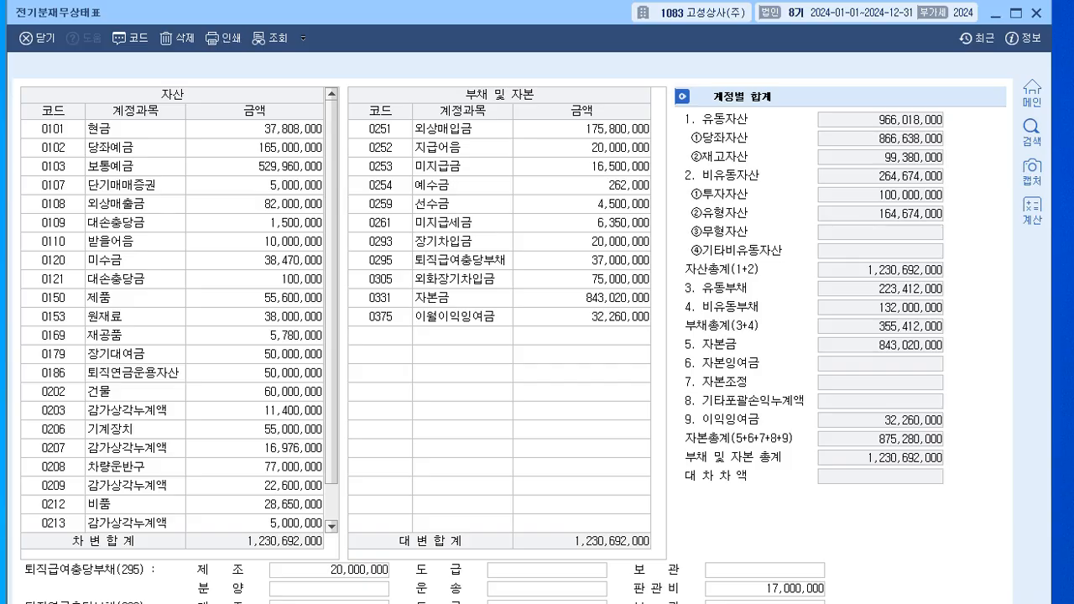
Replace the 장기차입금 account in the liabilities list with 단기차입금 (0260), agreeing to delete its linked partner opening balances
click(380, 242)
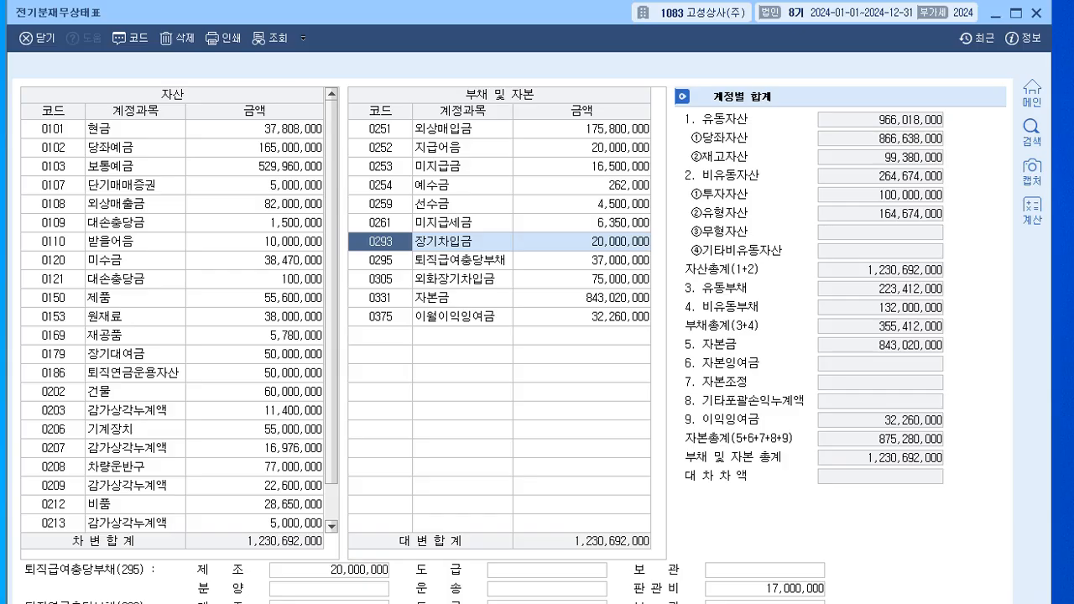
text(단기)
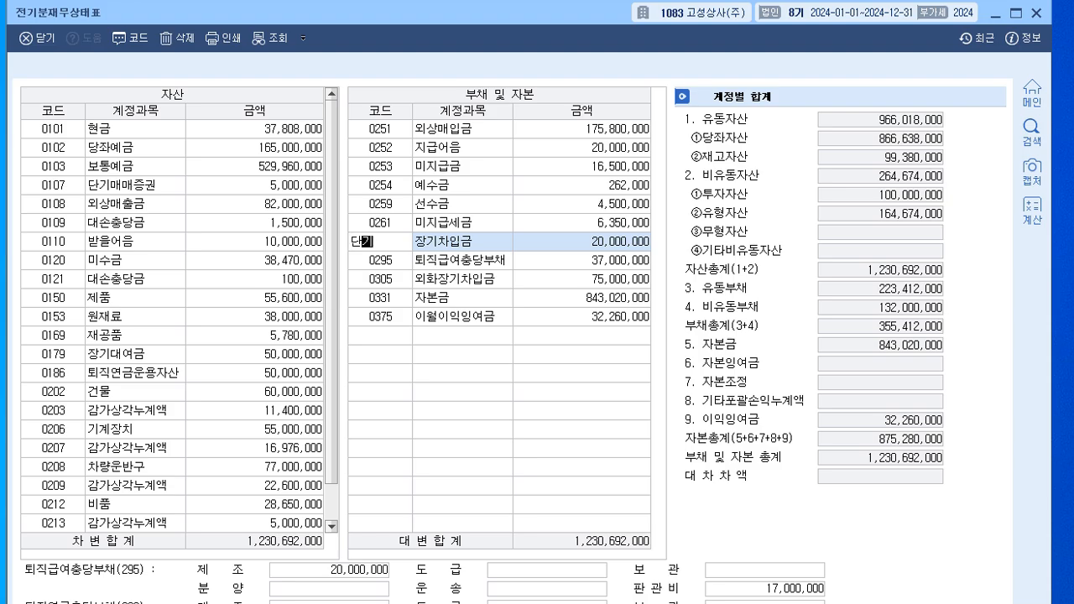
key(Return)
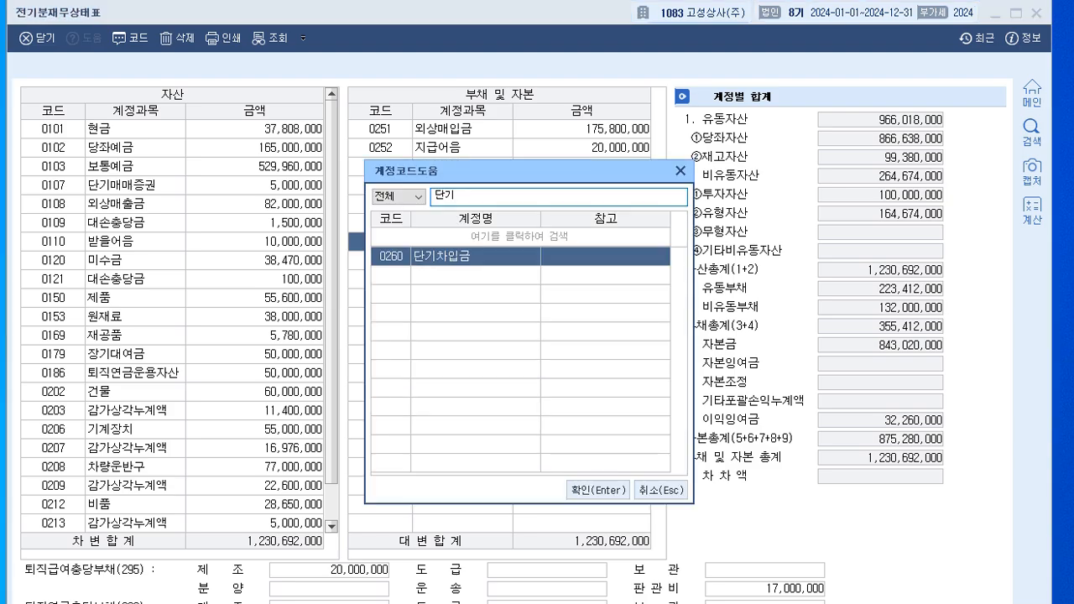
click(597, 490)
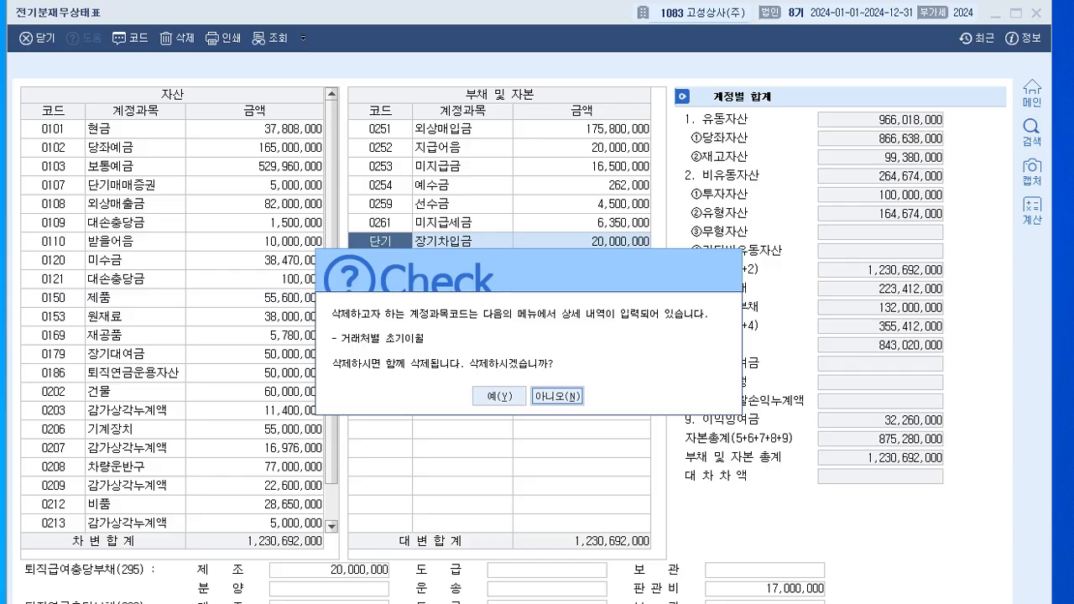
key(y)
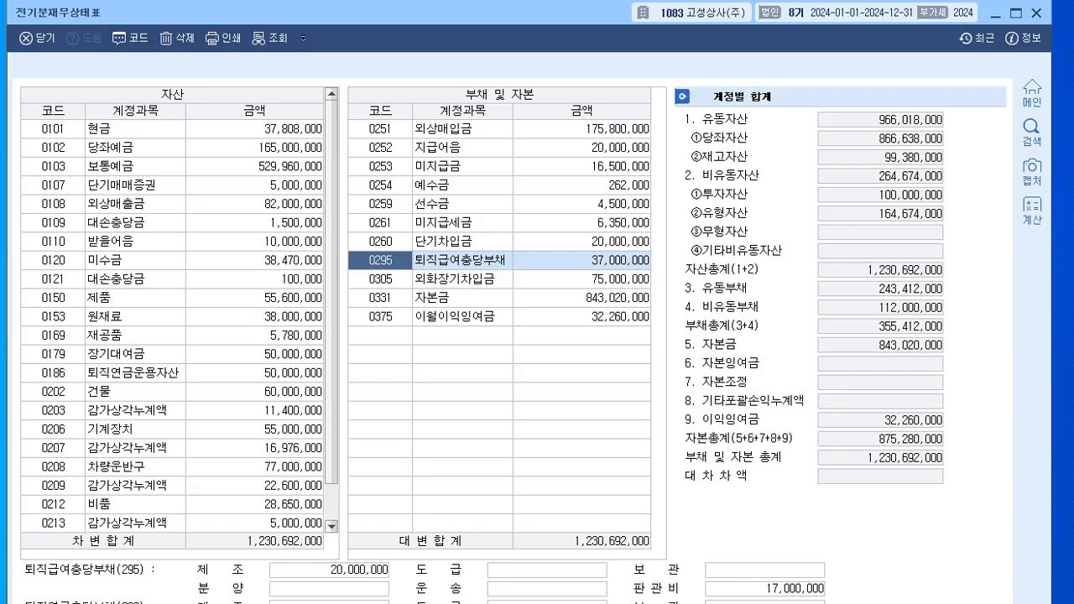
click(380, 241)
click(380, 316)
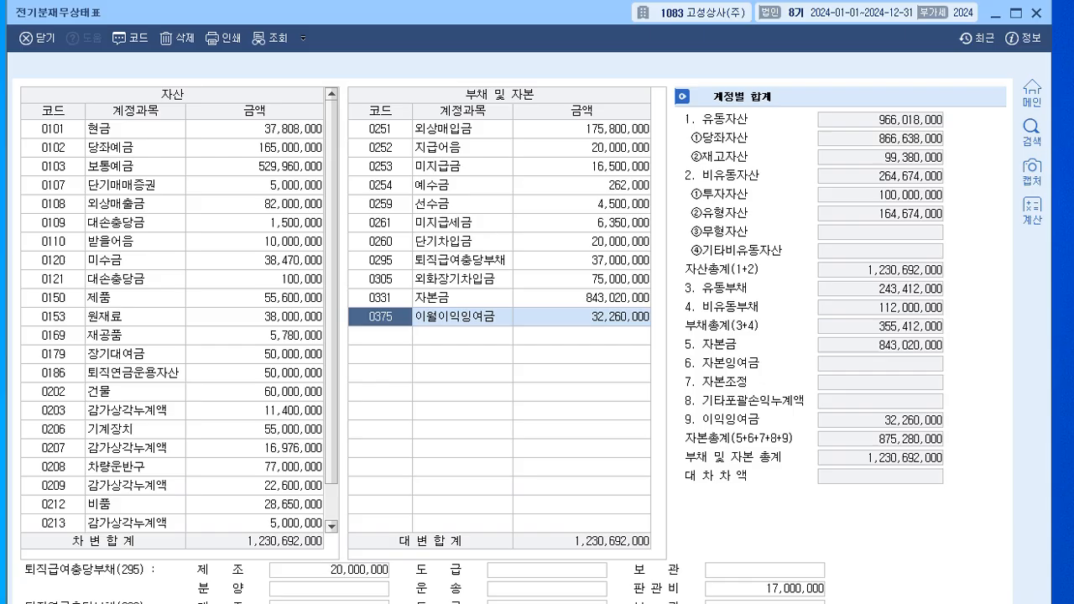
click(380, 242)
click(380, 335)
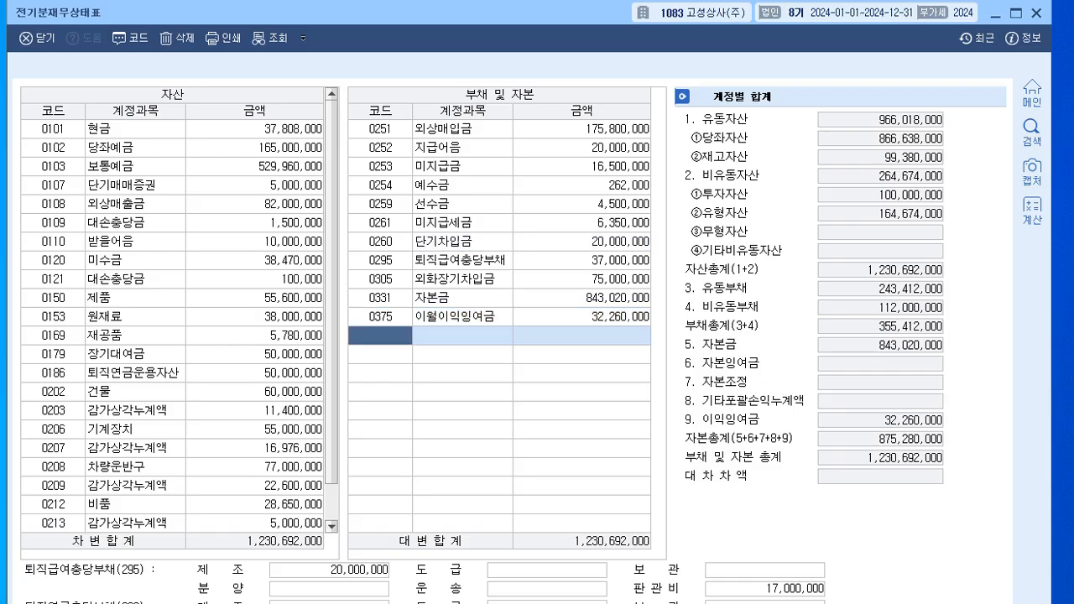
click(380, 242)
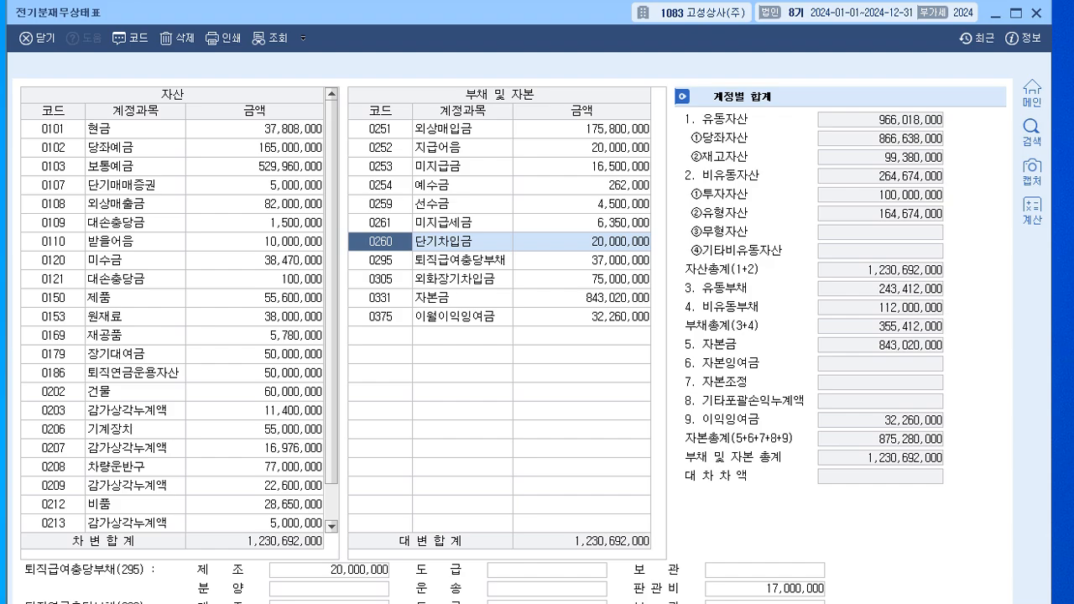
Leave 전기분재무상태표, open 거래처별초기이월 and add account 260 (단기차입금) to the account list
click(1037, 13)
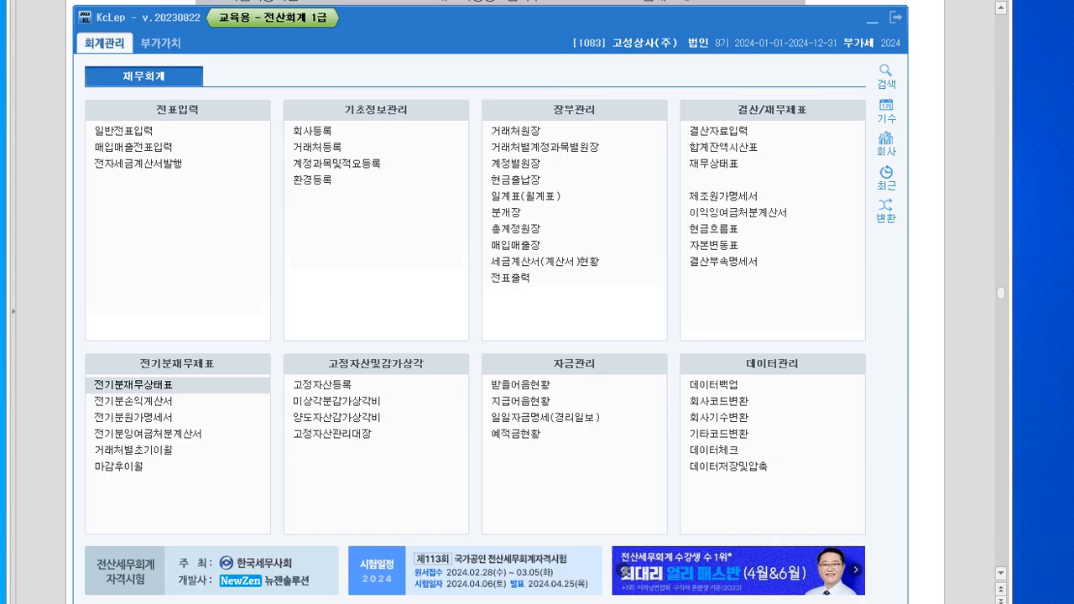
click(134, 451)
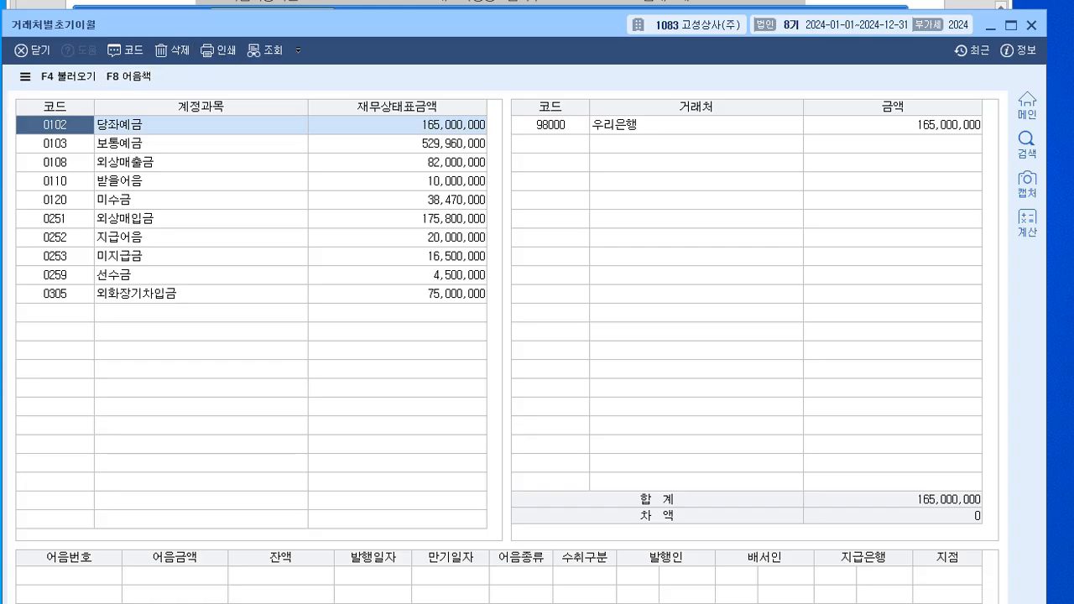
click(55, 313)
text(260)
key(Return)
key(Return)
click(55, 313)
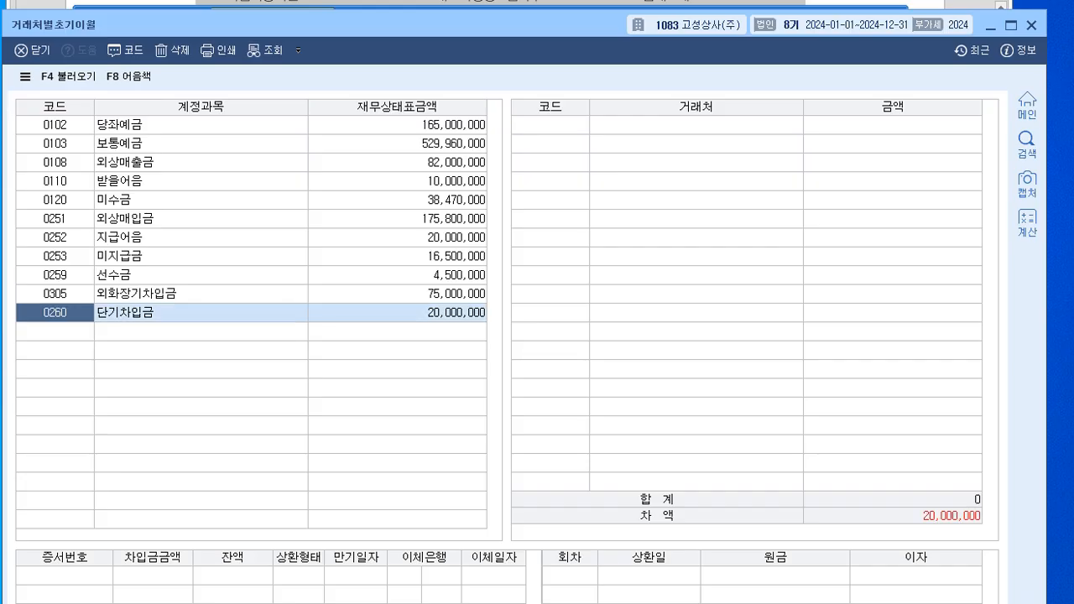
Check the lender in task 3 of the exam document and enter 기업은행 as the partner for 단기차입금
click(551, 125)
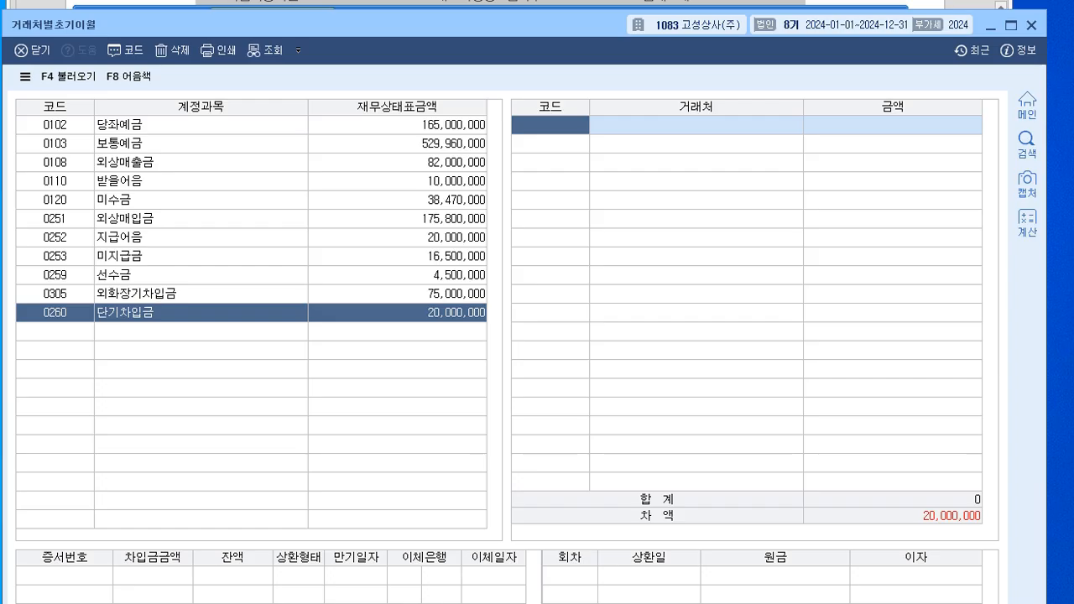
key(alt+Tab)
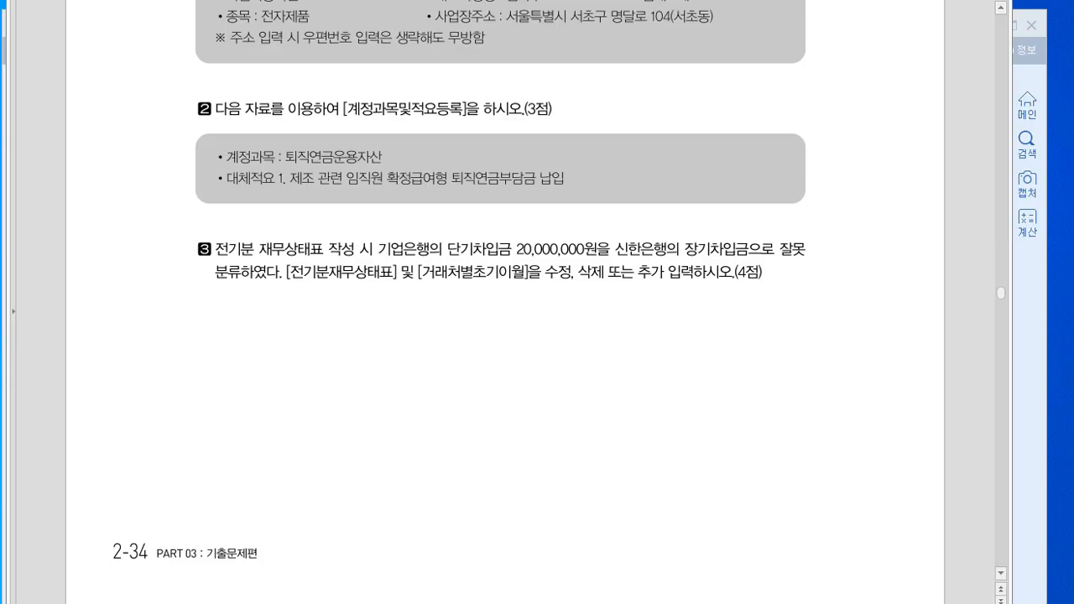
key(alt+Tab)
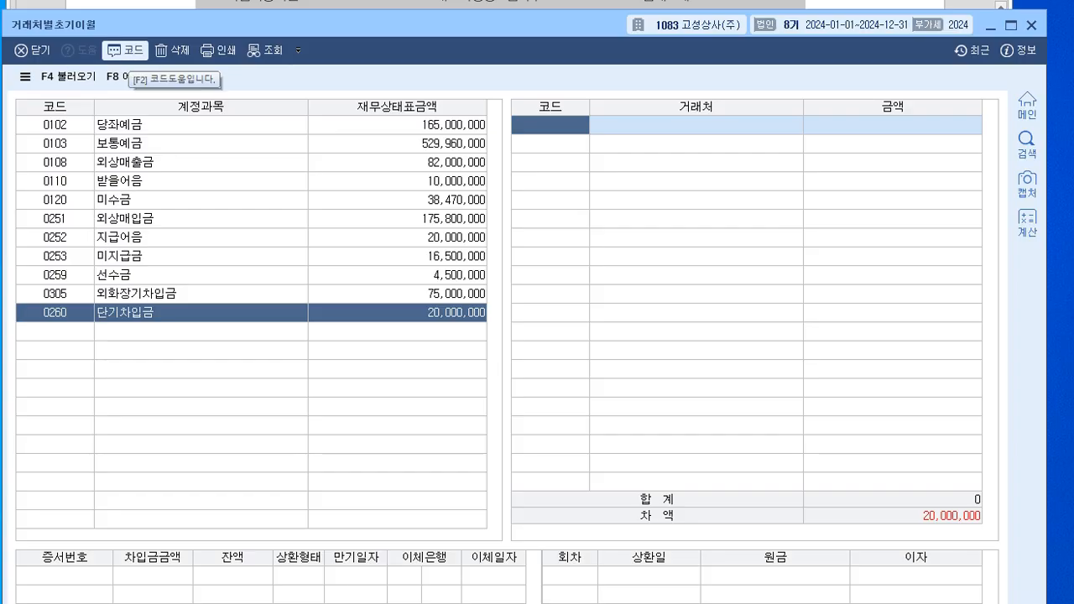
click(125, 50)
text(신)
key(BackSpace)
text(기업)
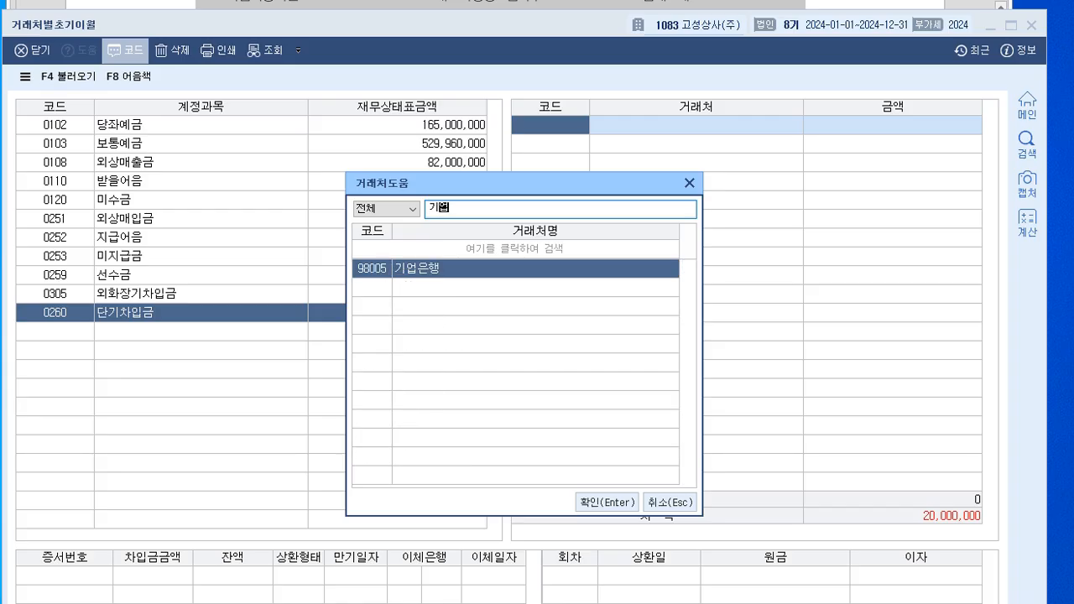
key(Return)
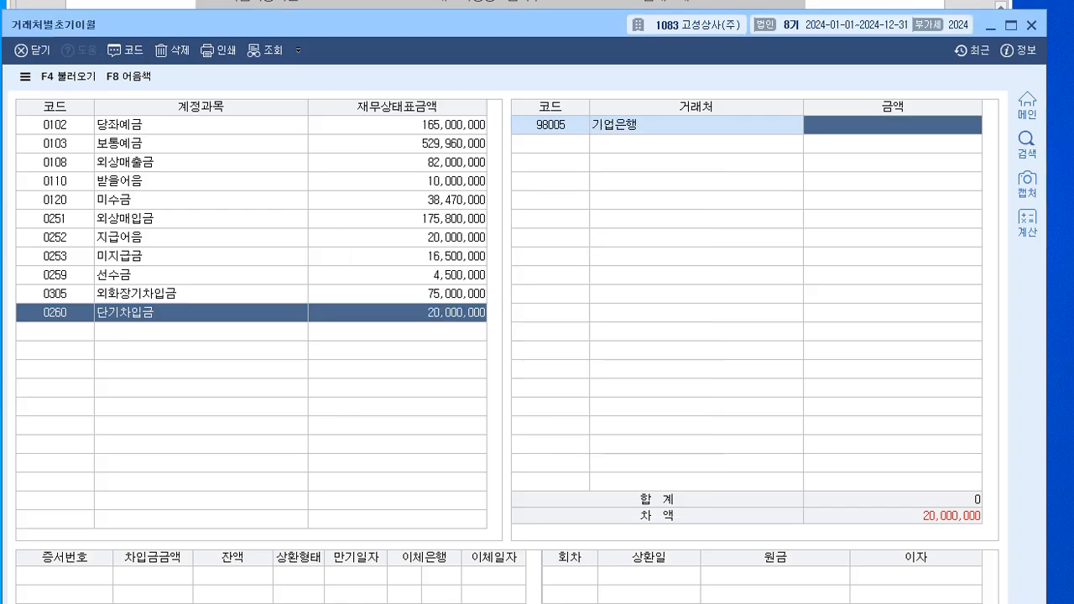
Set the 기업은행 balance under 단기차입금 to 20,000,000 and close 거래처별초기이월
text(20000000)
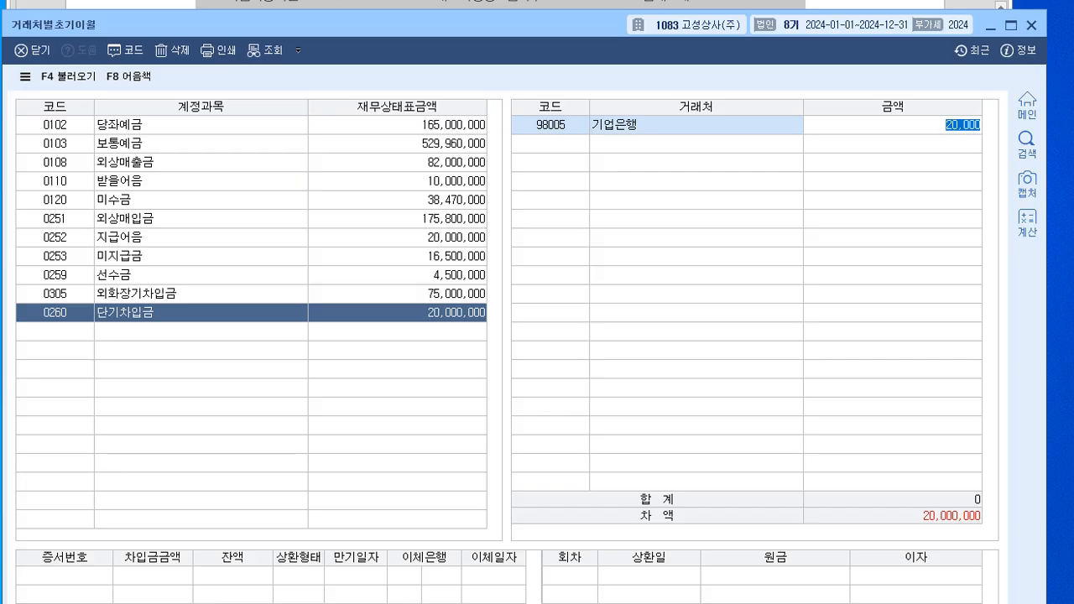
key(Return)
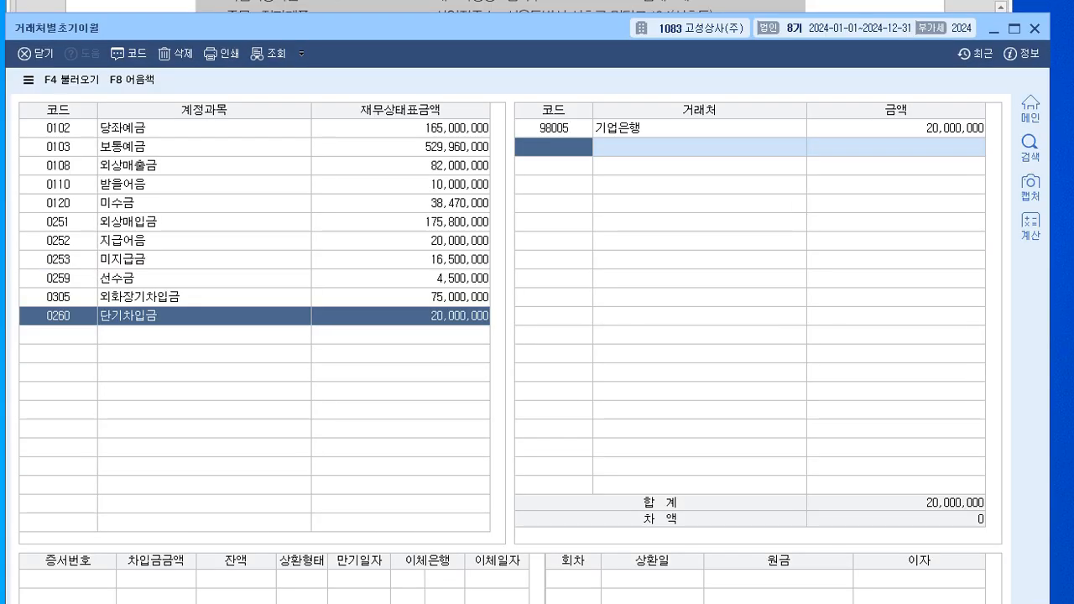
key(Escape)
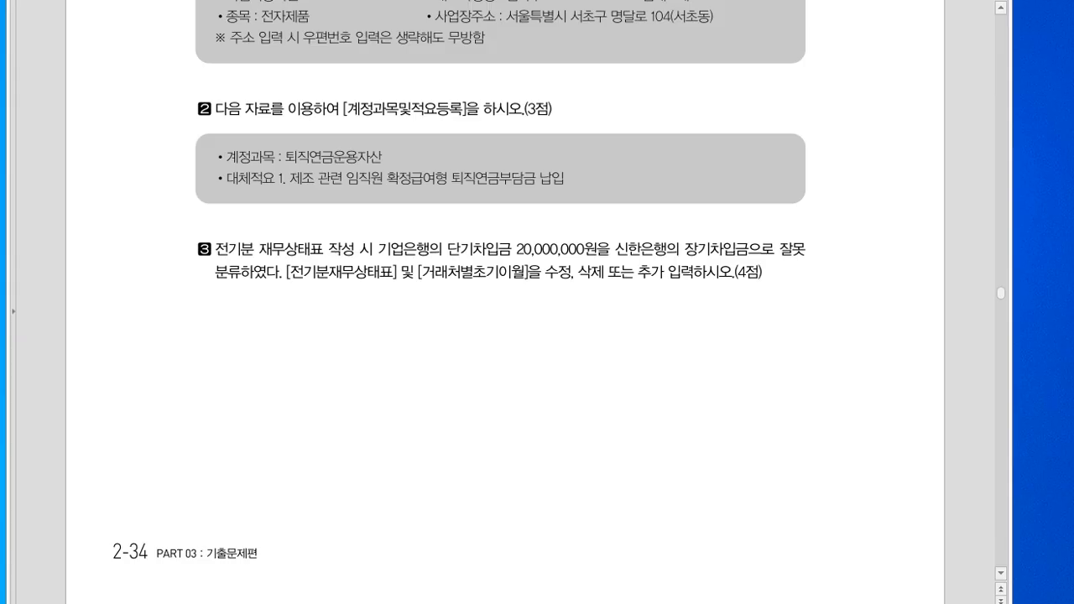
Review question 2 in the exam document, covering the input notes and the six 일반전표입력 transactions
scroll(504, 302, down, 6)
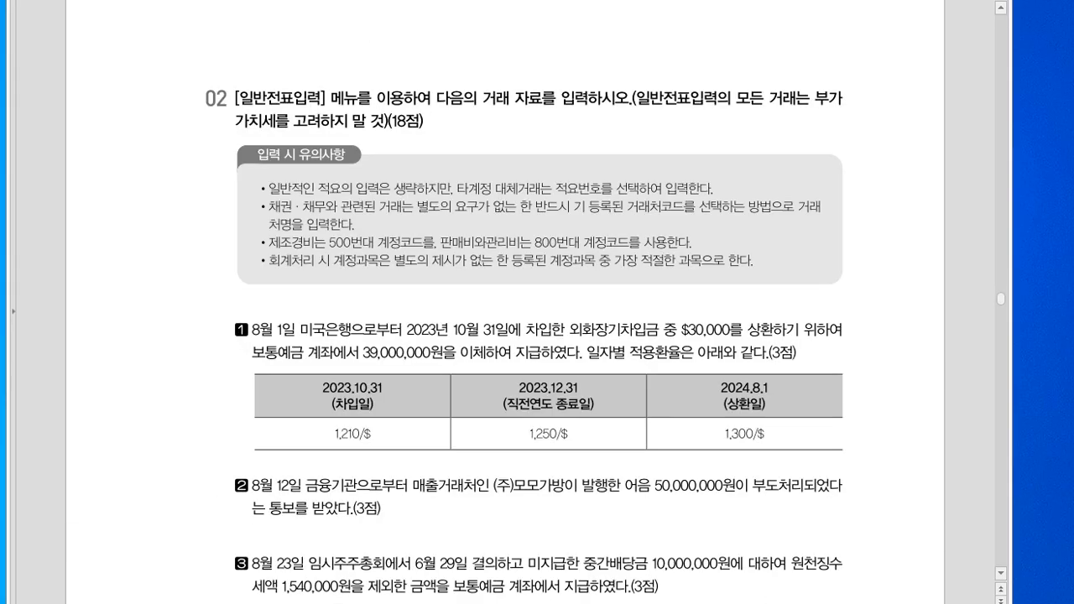
scroll(537, 302, down, 2)
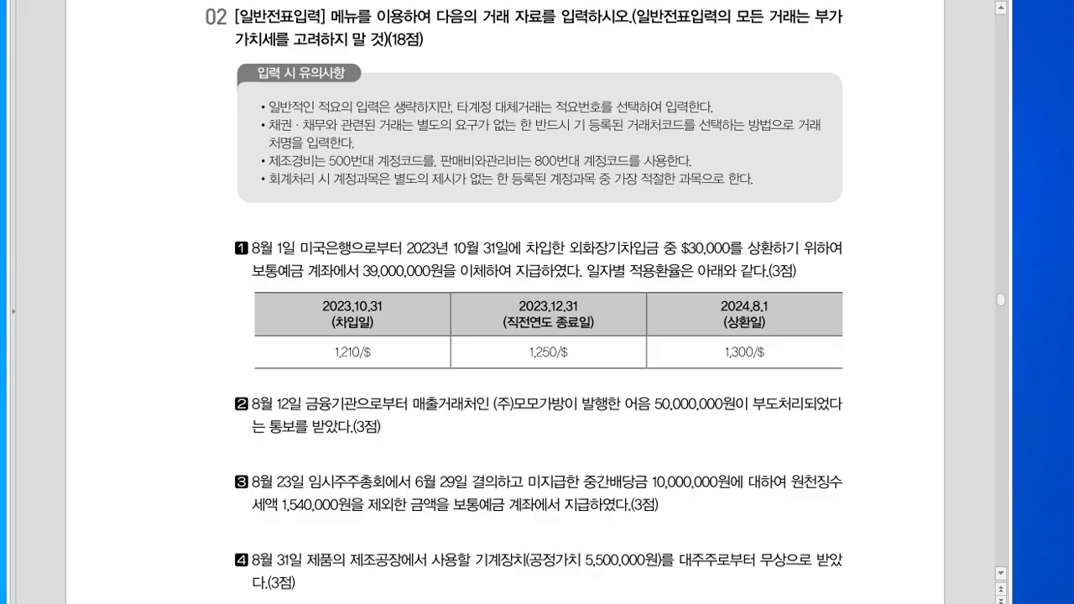
scroll(537, 302, down, 3)
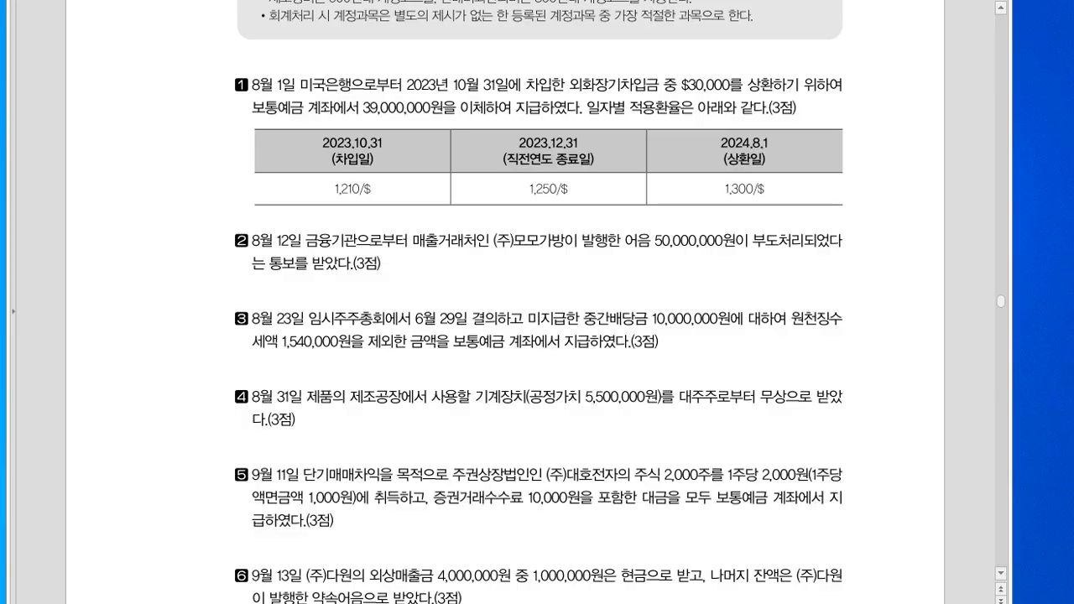
scroll(537, 302, down, 1)
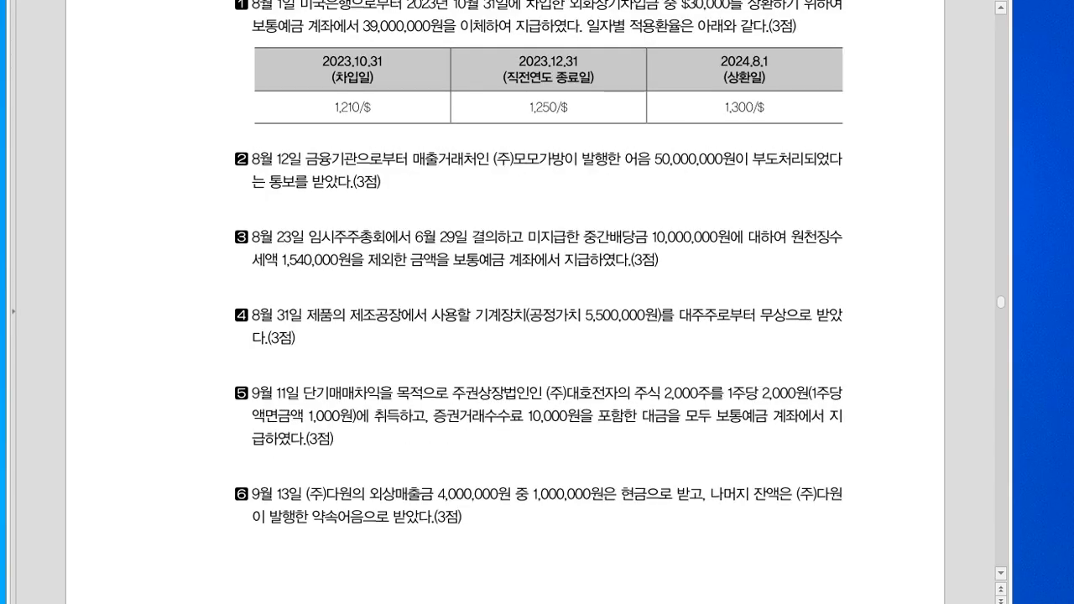
scroll(537, 303, up, 1)
Switch to KcLep, open 일반전표입력 for August 1, and arrange the windows so item 1 of the exam document stays readable
key(alt+Tab)
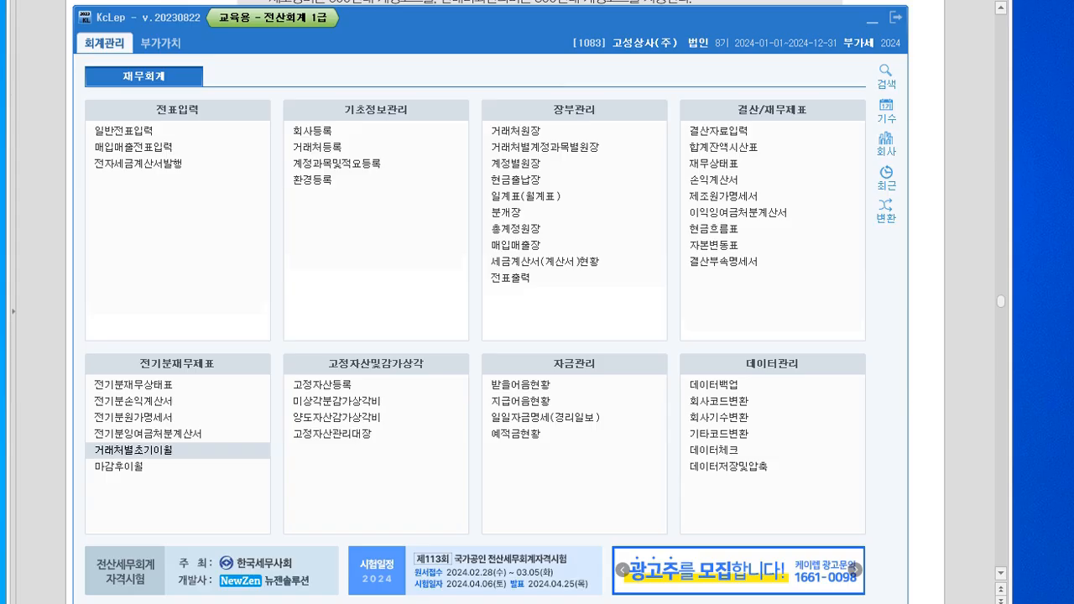
click(124, 131)
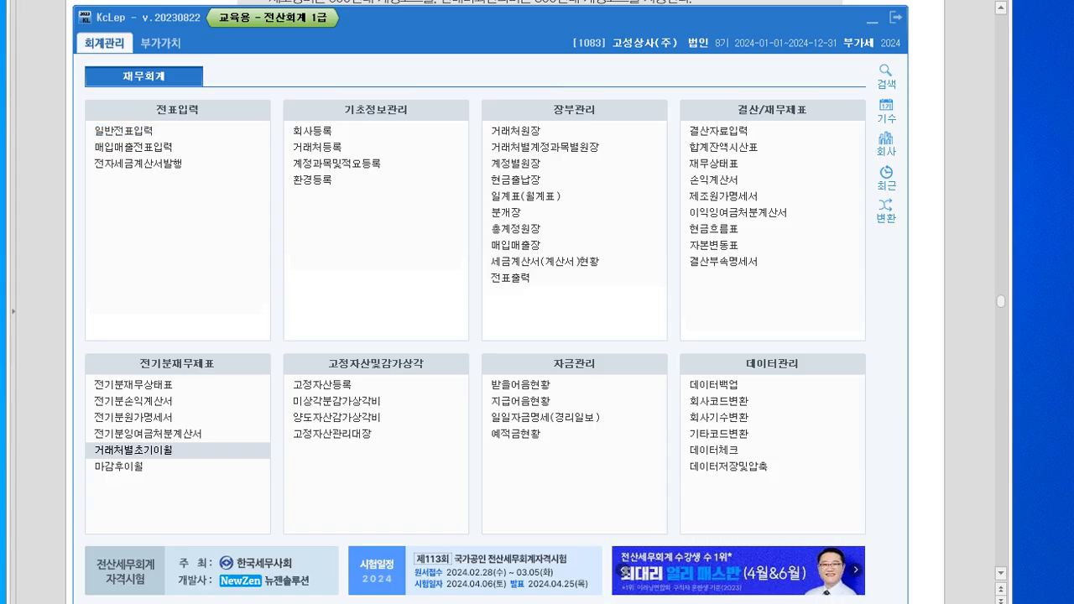
text(8)
key(Return)
text(1)
key(Return)
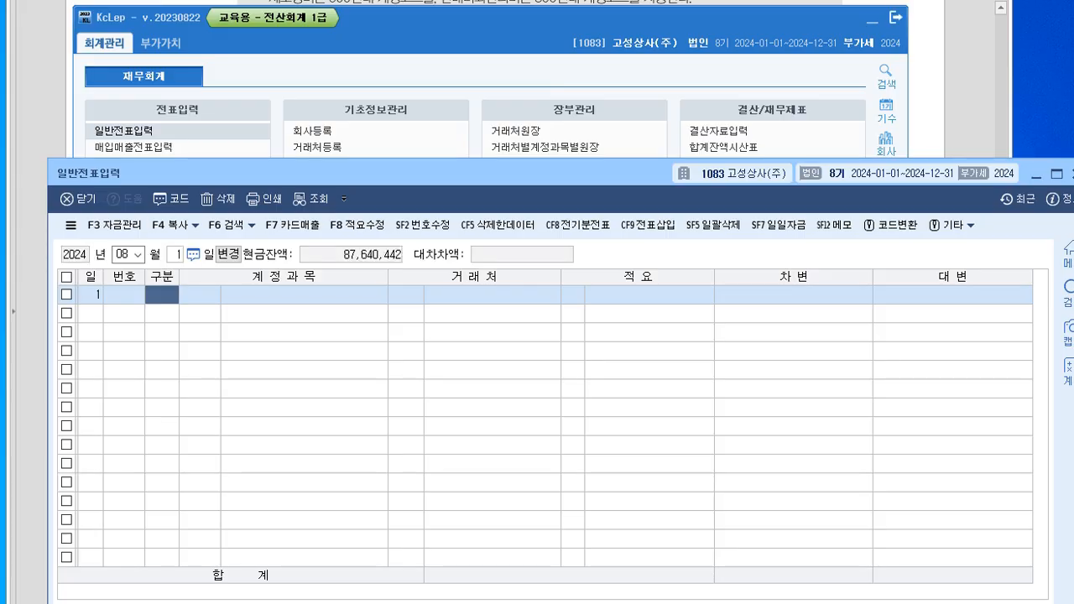
click(873, 20)
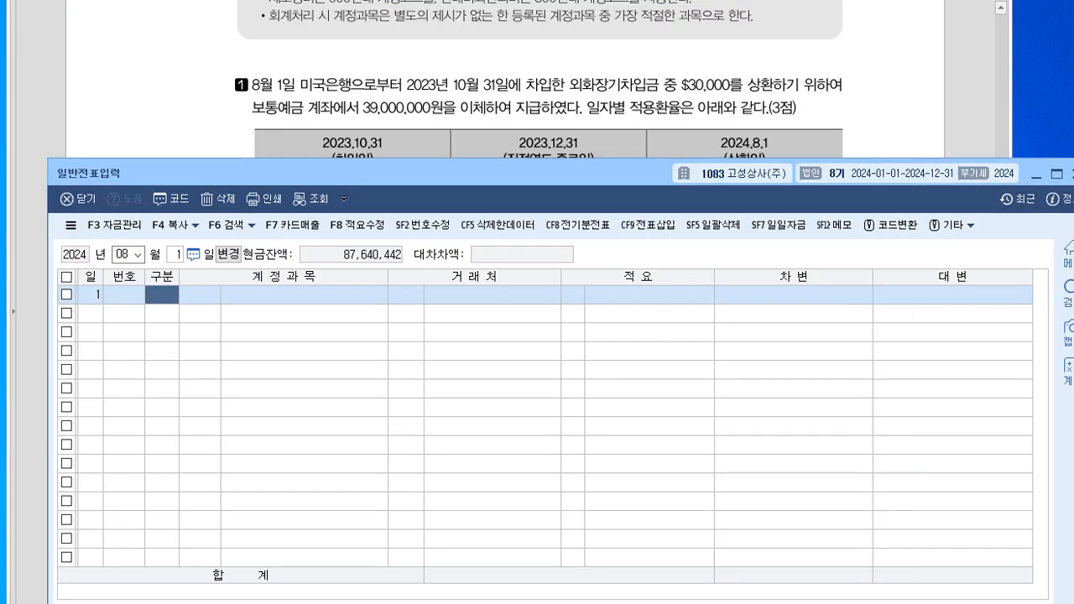
drag(504, 173, 485, 225)
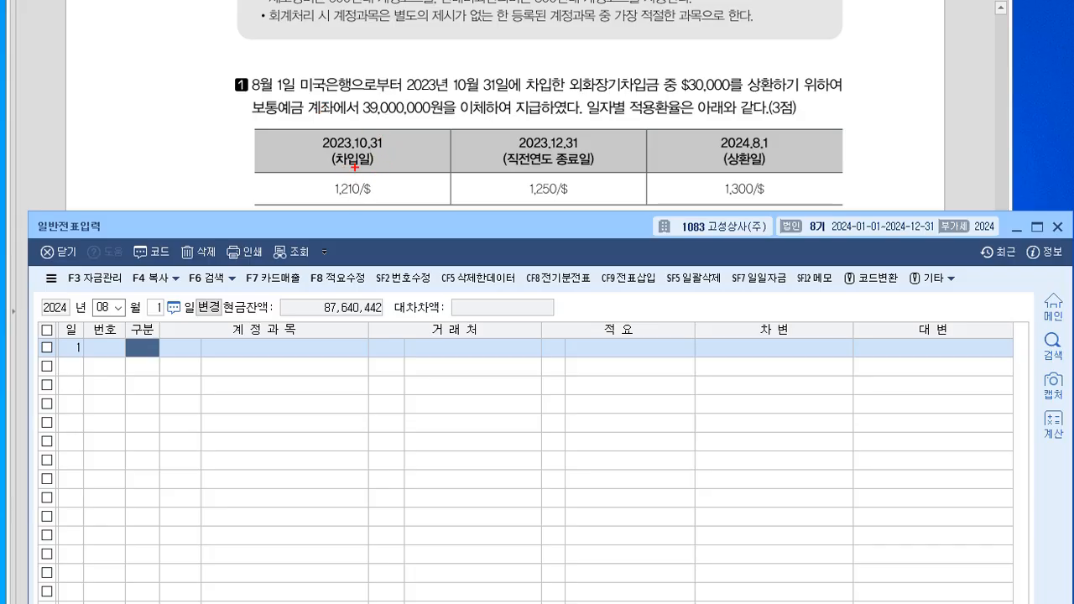
Mark the $30,000 repayment and the three exchange rates in red ink, note 50 × $30,000 between them, and clear the annotations
drag(321, 203, 372, 201)
mouse_move(721, 96)
mouse_down()
mouse_move(677, 76)
mouse_move(721, 75)
mouse_move(685, 102)
mouse_up()
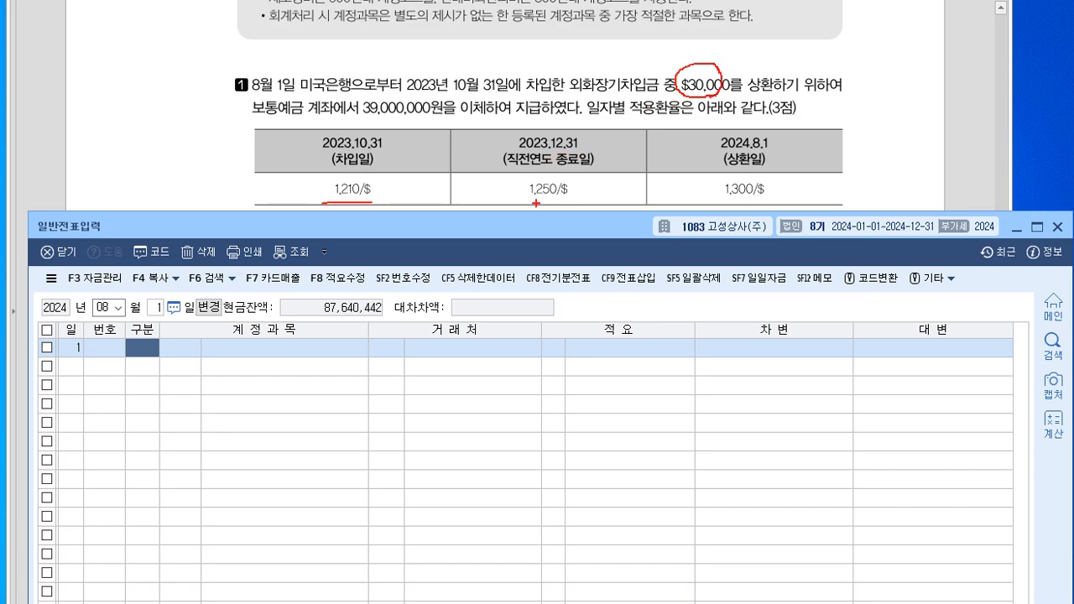
drag(546, 201, 584, 201)
drag(716, 203, 758, 204)
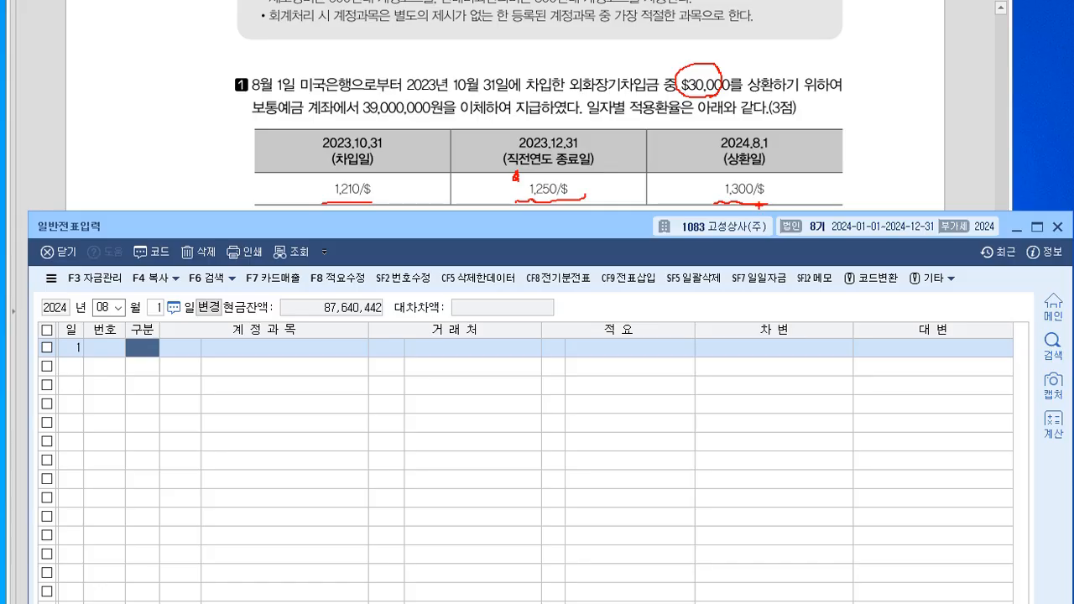
mouse_move(592, 188)
mouse_down()
mouse_move(663, 168)
mouse_move(680, 178)
mouse_up()
mouse_move(632, 181)
mouse_down()
mouse_move(647, 203)
mouse_move(671, 189)
mouse_move(669, 205)
mouse_move(693, 182)
mouse_up()
drag(698, 188, 710, 174)
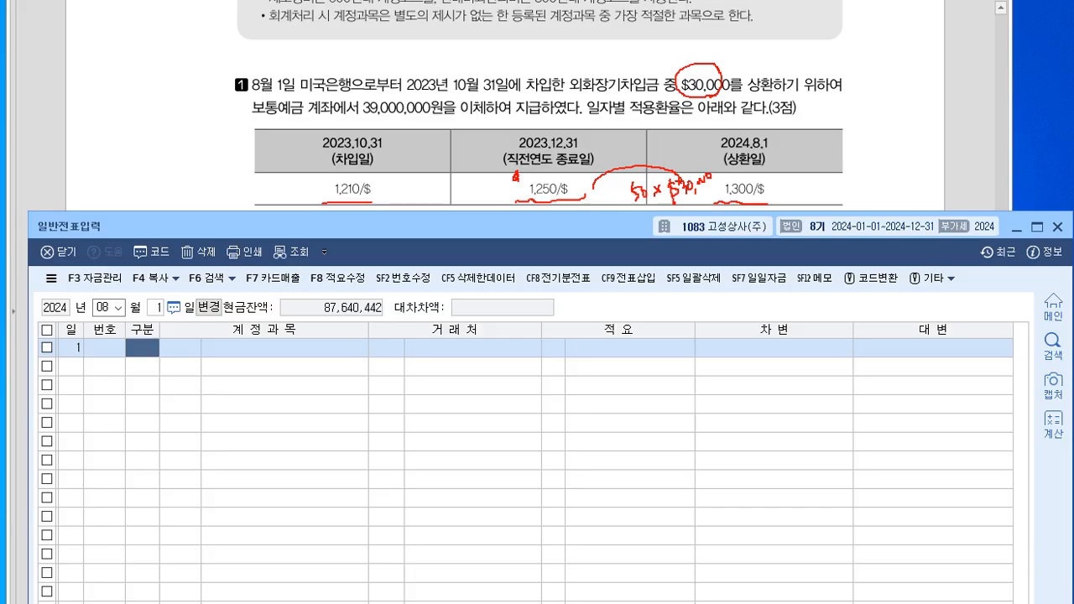
mouse_move(797, 146)
mouse_down()
mouse_move(808, 154)
mouse_move(852, 123)
mouse_up()
key(Escape)
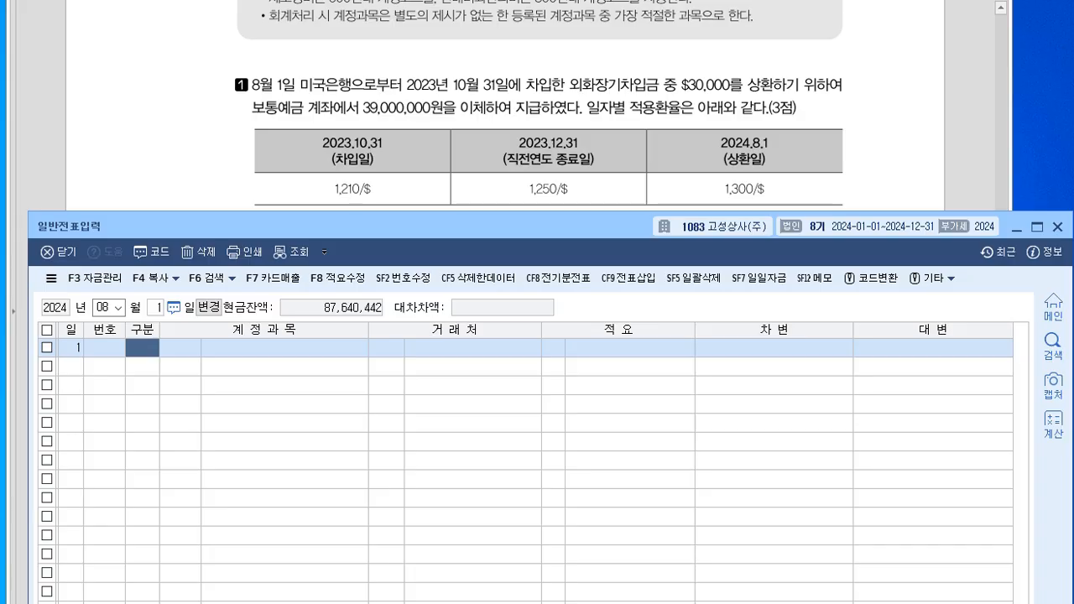
Lower the 일반전표입력 window, draw a red debit/credit divider under the exchange-rate table, underline 외화장기차입금 in item 1 and handwrite it on the debit side
drag(403, 226, 418, 255)
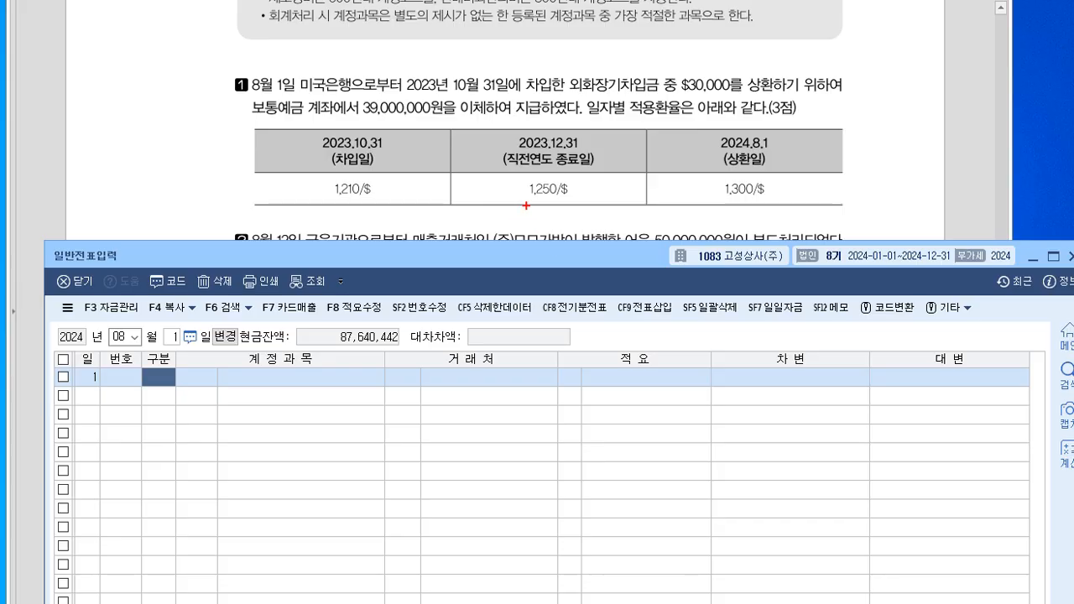
drag(531, 198, 516, 235)
mouse_move(290, 205)
mouse_down()
mouse_move(294, 223)
mouse_move(306, 221)
mouse_up()
drag(308, 208, 311, 223)
drag(570, 75, 638, 88)
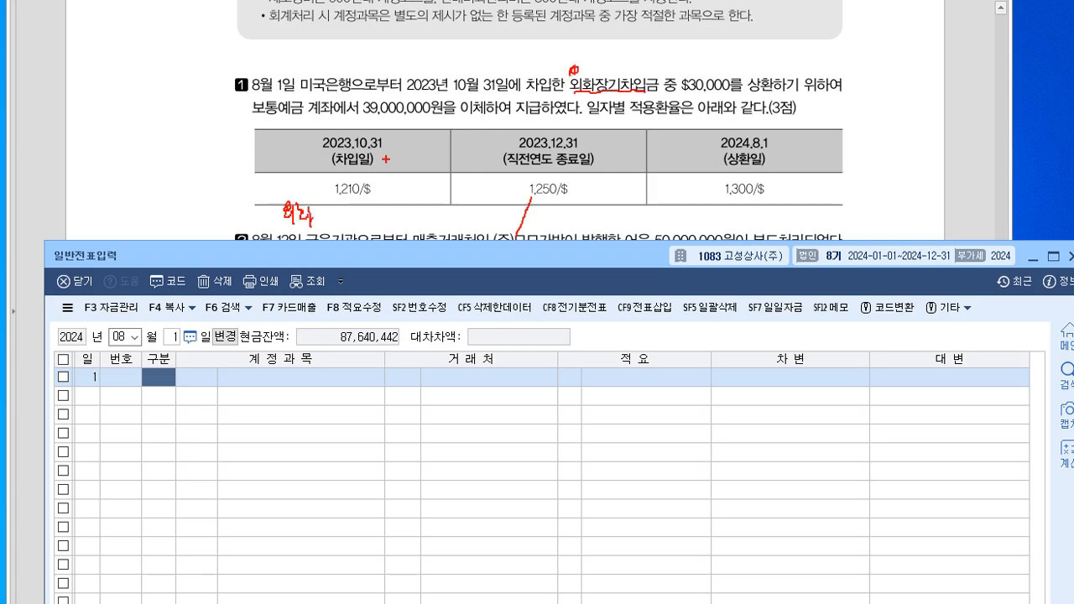
drag(319, 205, 320, 213)
mouse_move(316, 209)
mouse_down()
mouse_move(325, 209)
mouse_move(314, 218)
mouse_up()
mouse_move(319, 212)
mouse_down()
mouse_move(380, 210)
mouse_move(378, 220)
mouse_up()
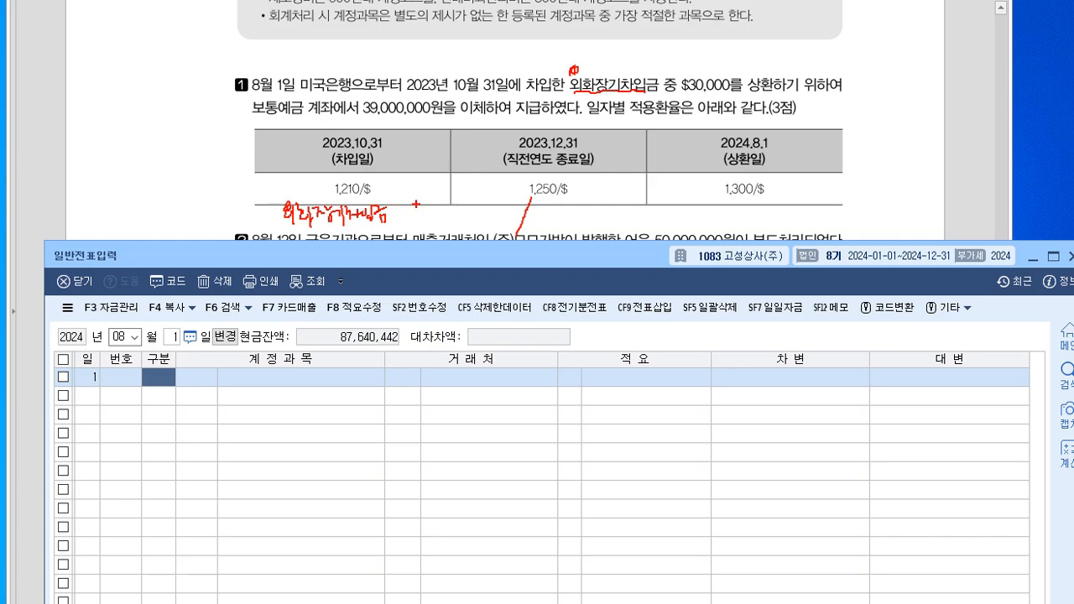
Handwrite $30,000 beside the debit 외화장기차입금 and 보통예금 $30,000 on the credit side
mouse_move(413, 216)
mouse_down()
mouse_move(412, 195)
mouse_move(411, 206)
mouse_move(448, 216)
mouse_up()
drag(458, 207, 473, 205)
mouse_move(596, 192)
mouse_down()
mouse_move(615, 205)
mouse_move(602, 215)
mouse_move(627, 209)
mouse_up()
drag(625, 194, 636, 220)
drag(633, 198, 644, 206)
drag(638, 205, 639, 215)
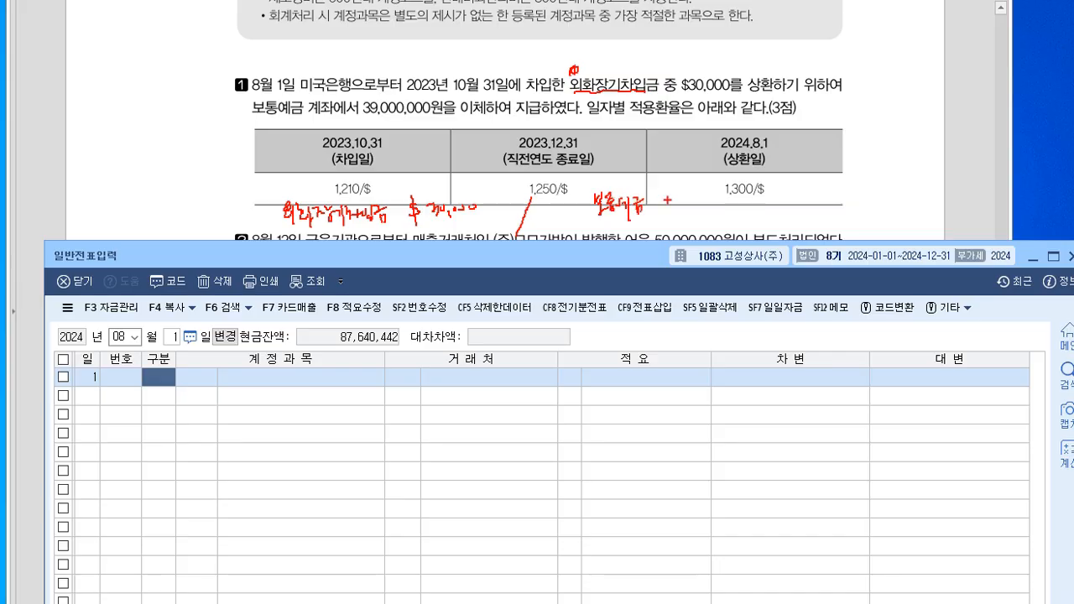
mouse_move(676, 202)
mouse_down()
mouse_move(684, 208)
mouse_move(667, 212)
mouse_move(671, 223)
mouse_move(695, 215)
mouse_up()
drag(699, 206, 723, 209)
drag(705, 201, 712, 210)
Circle the 1,250 and 1,300 exchange rates, mark each as multiplied with its $30,000, and underline the credit amount
mouse_move(521, 179)
mouse_down()
mouse_move(531, 200)
mouse_move(484, 202)
mouse_up()
drag(484, 192, 474, 201)
mouse_move(719, 170)
mouse_down()
mouse_move(749, 191)
mouse_move(744, 208)
mouse_up()
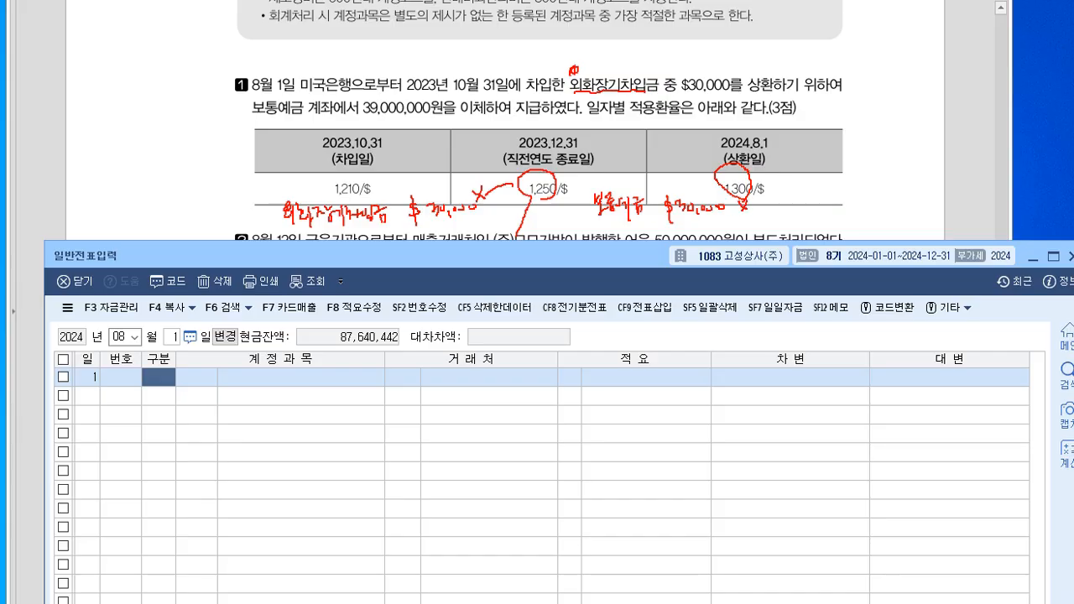
drag(665, 221, 722, 222)
Note 37,500,000 above the debit 외화장기차입금 amount and handwrite a 외환차손 debit of 1,500,000 beneath it
drag(436, 198, 447, 197)
drag(442, 192, 443, 203)
drag(410, 176, 468, 157)
mouse_move(303, 228)
mouse_down()
mouse_move(304, 246)
mouse_move(339, 232)
mouse_move(347, 250)
mouse_up()
drag(352, 238, 504, 234)
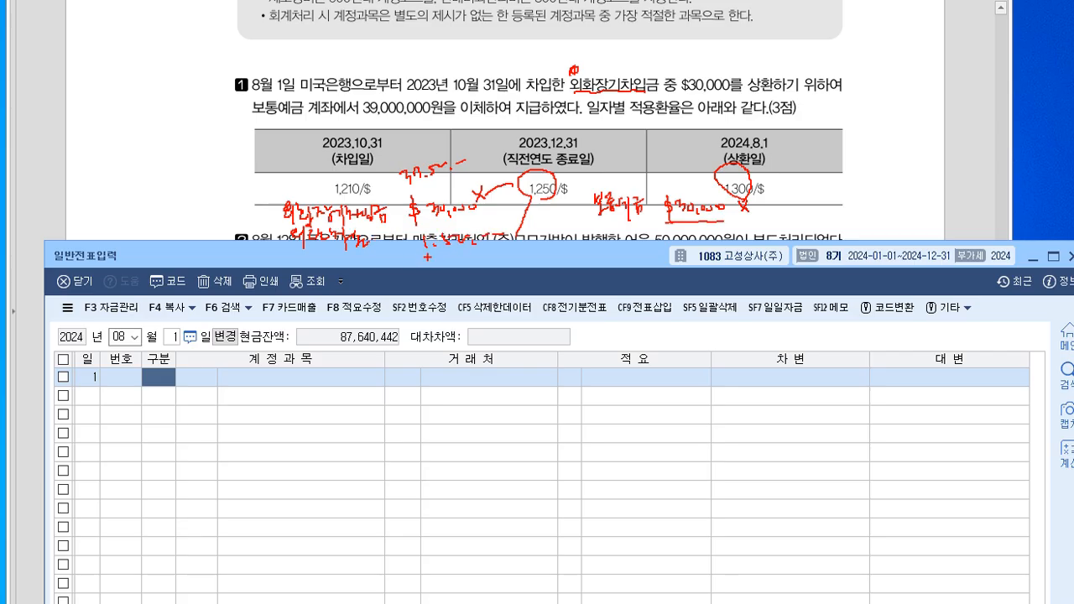
Mark the handwritten 외화장기차입금 and the lender 미국은행 in item 1, and clear all annotations
drag(271, 203, 276, 194)
mouse_move(314, 83)
mouse_down()
mouse_move(334, 101)
mouse_move(304, 114)
mouse_move(348, 115)
mouse_up()
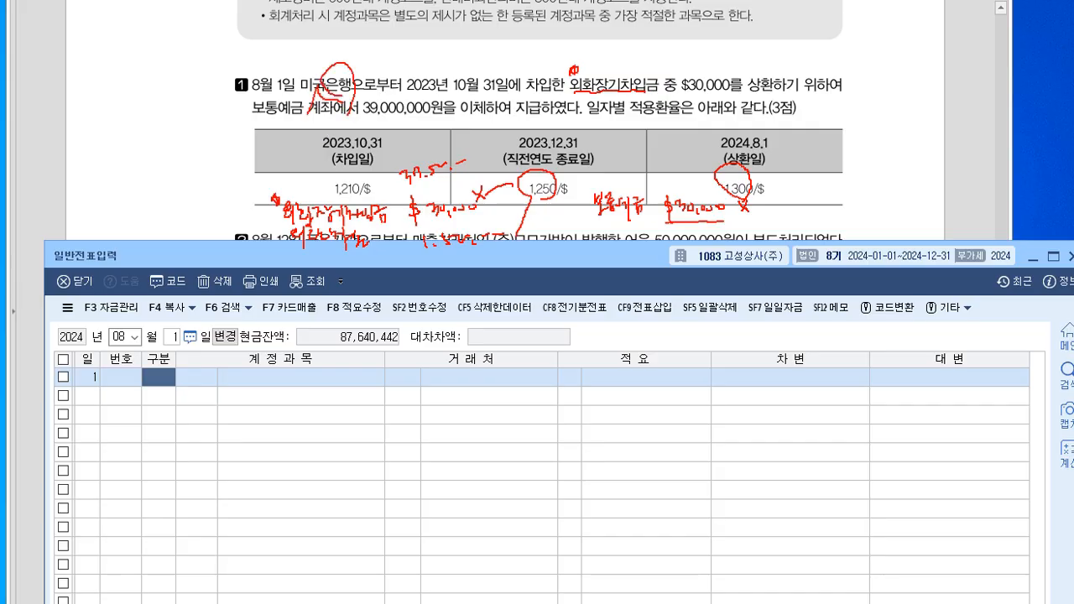
key(Escape)
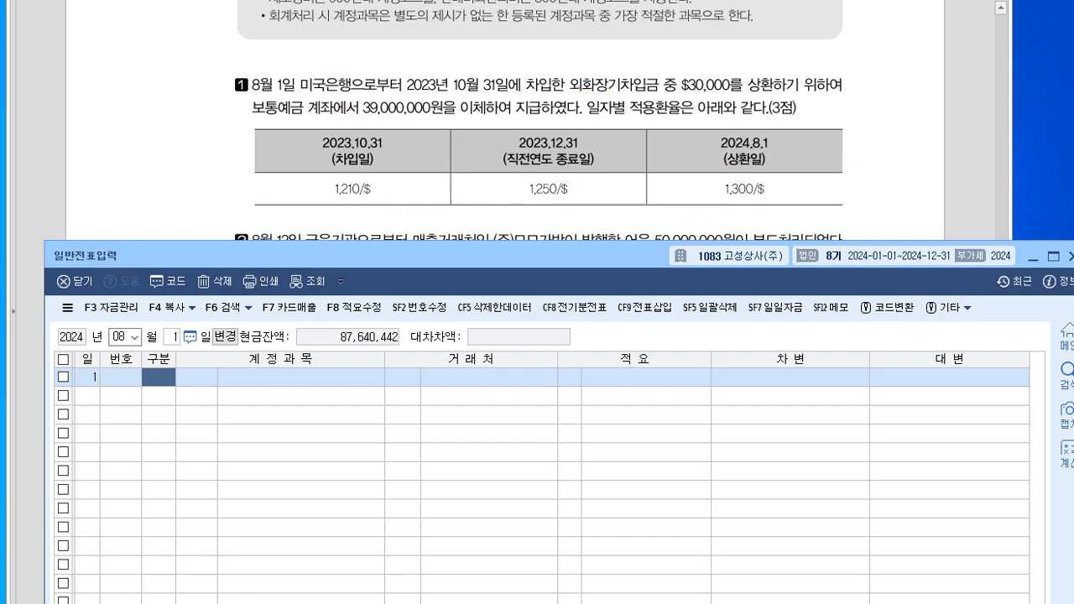
Enter the August 1 debit line: 0305 외화장기차입금, 거래처 98006 미국은행, 37,500,000
text(3)
key(Return)
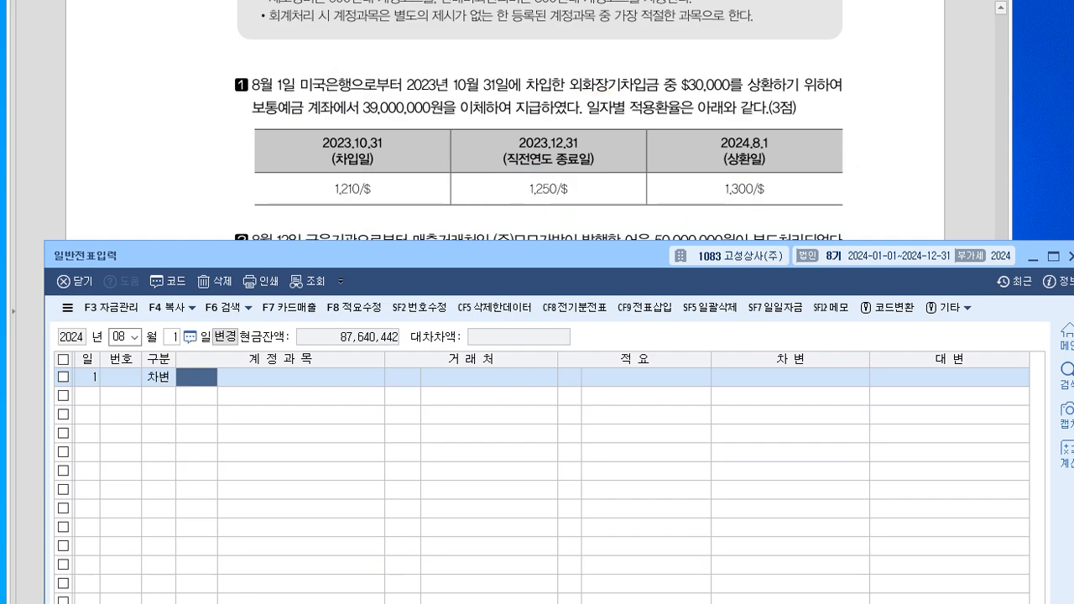
text(305)
key(Return)
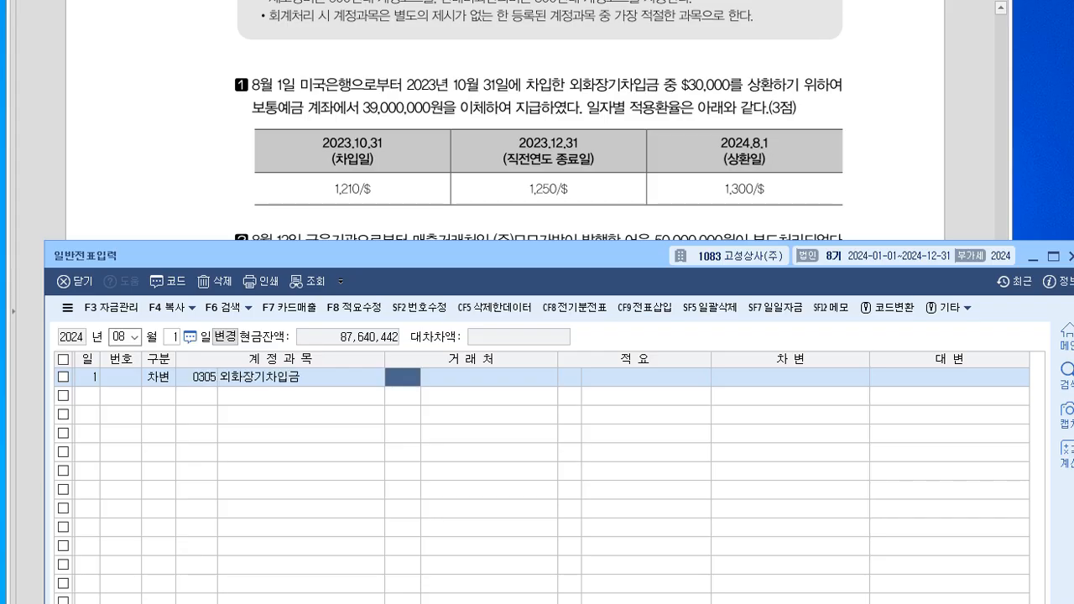
text(98006)
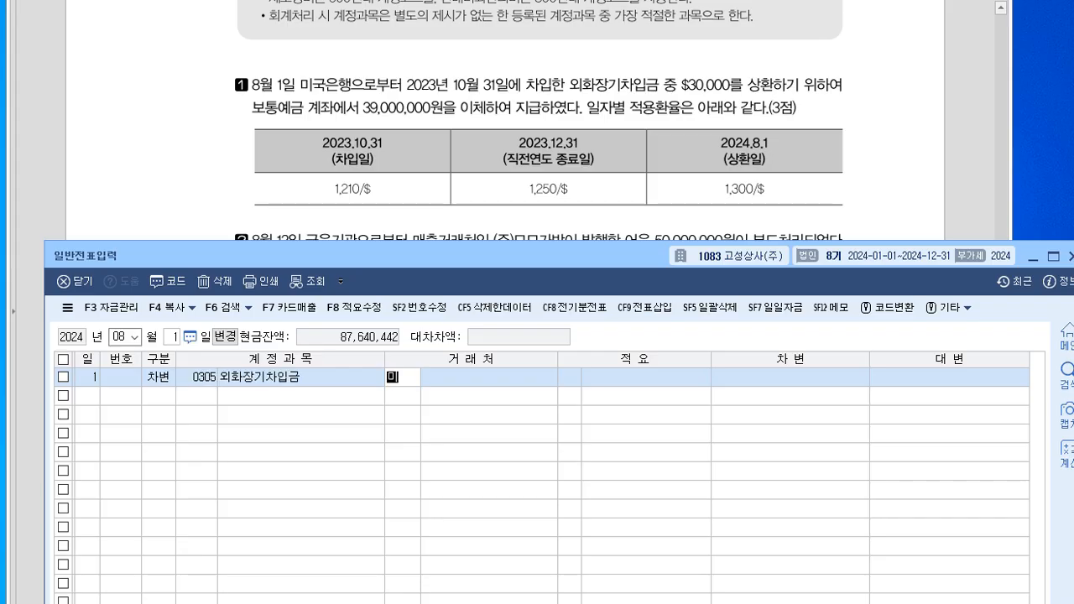
key(Return)
key(Return)
key(Return)
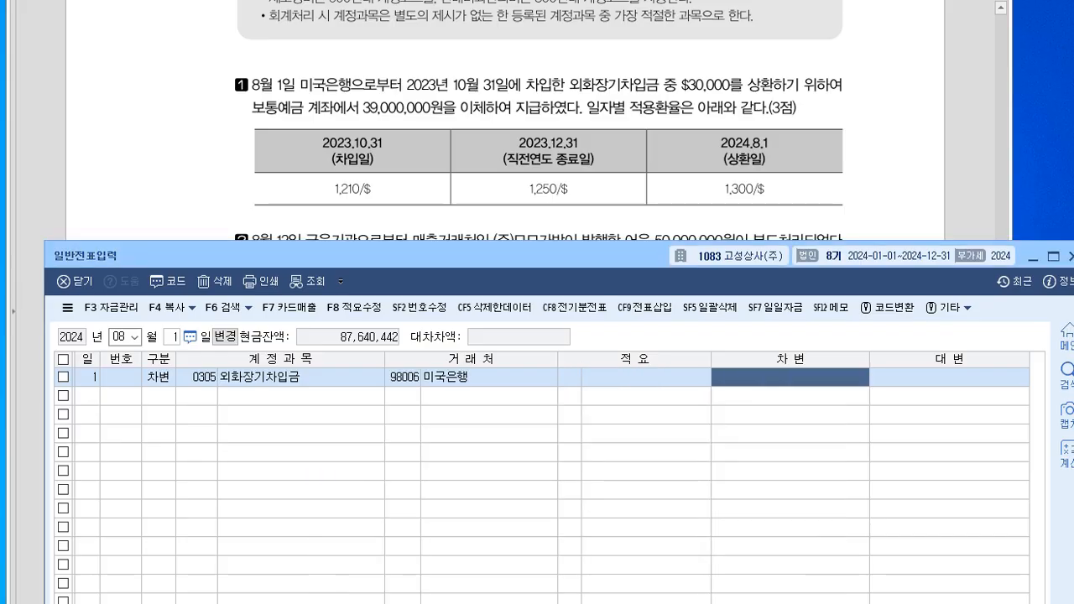
text(37500000)
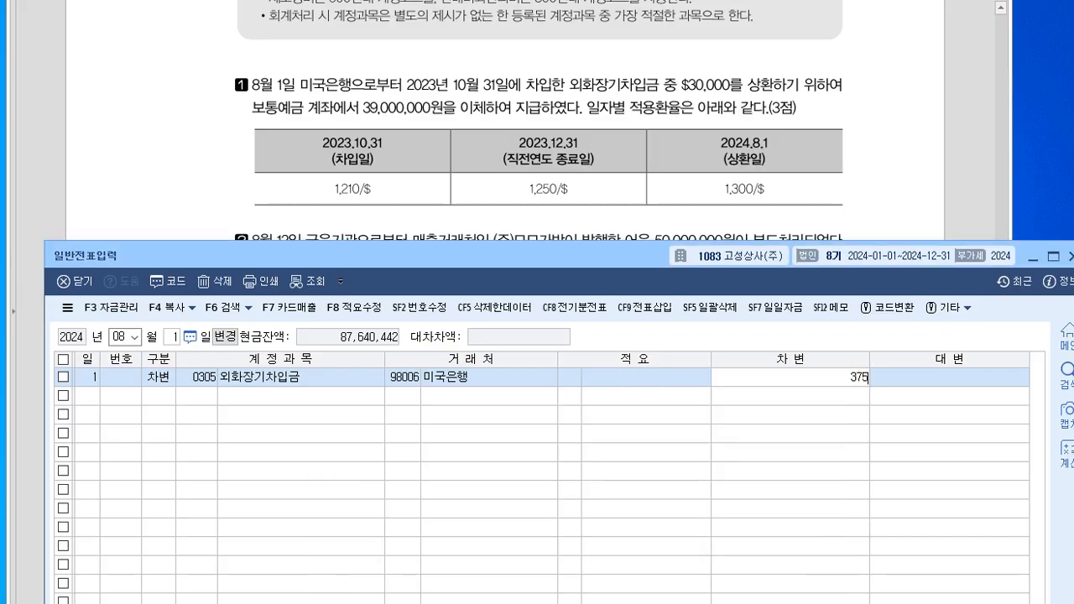
key(Return)
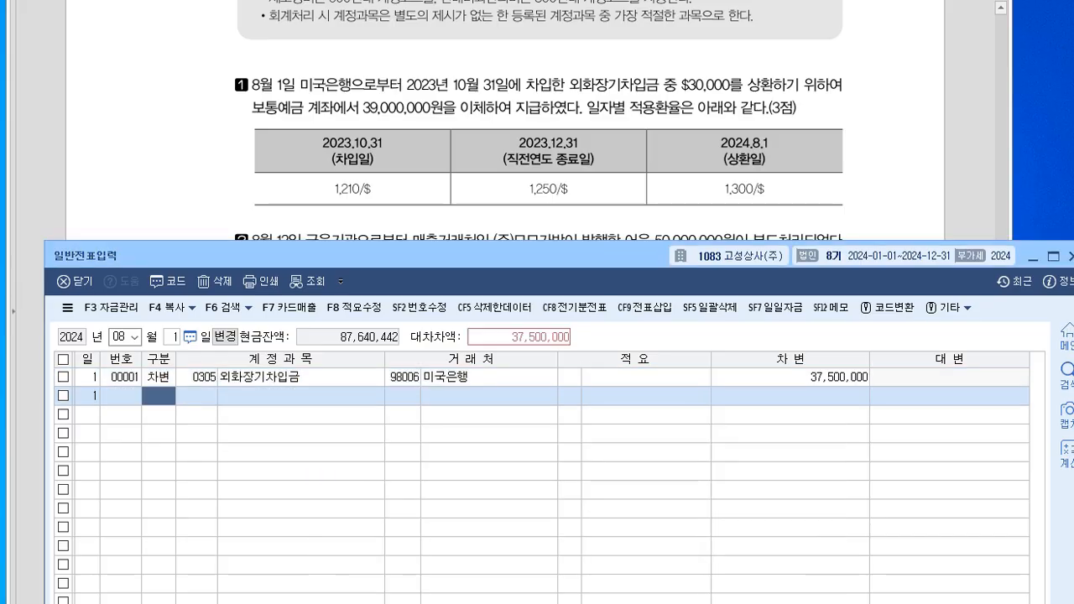
Add a debit line for 0952 외환차손 with 1,500,000 and no 거래처
text(3)
key(Return)
text(0952)
key(Return)
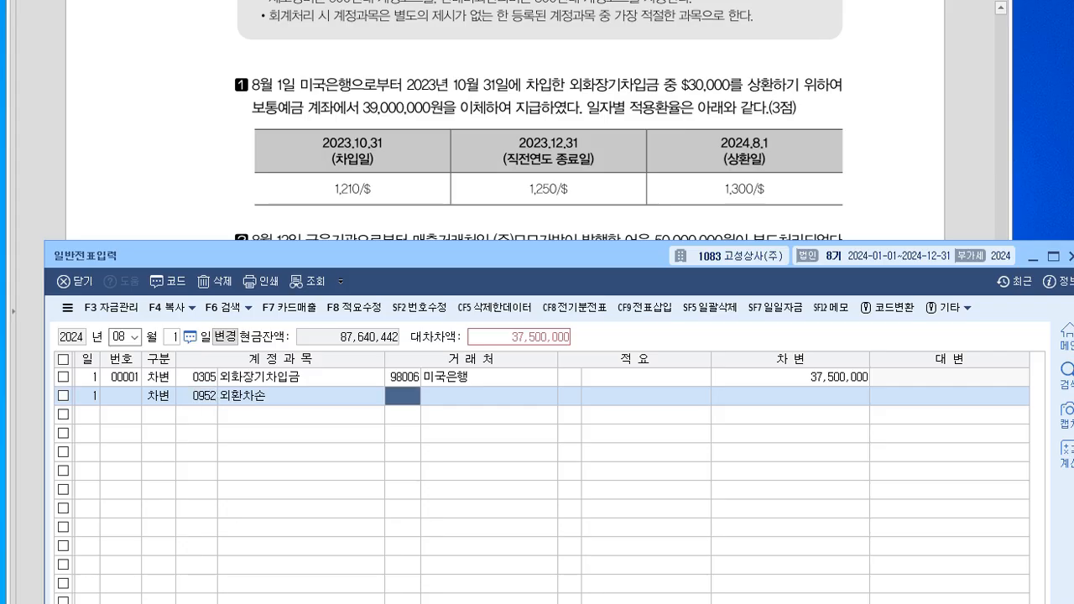
key(Return)
key(Return)
key(Return)
text(1500000)
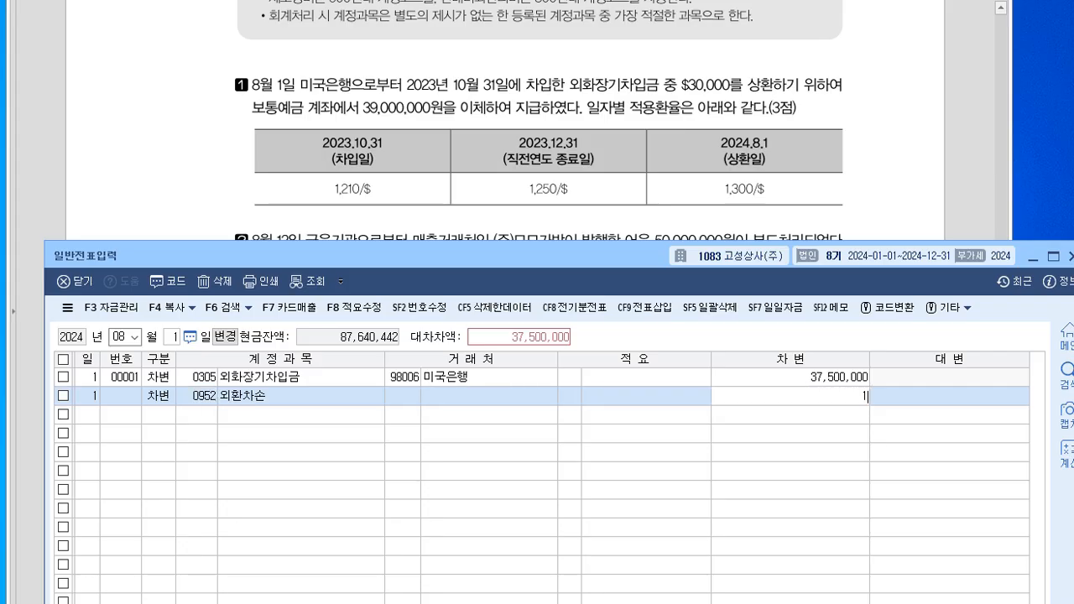
key(Return)
Add the balancing credit line for 0103 보통예금 with 39,000,000
text(4)
key(Return)
text(103)
key(Return)
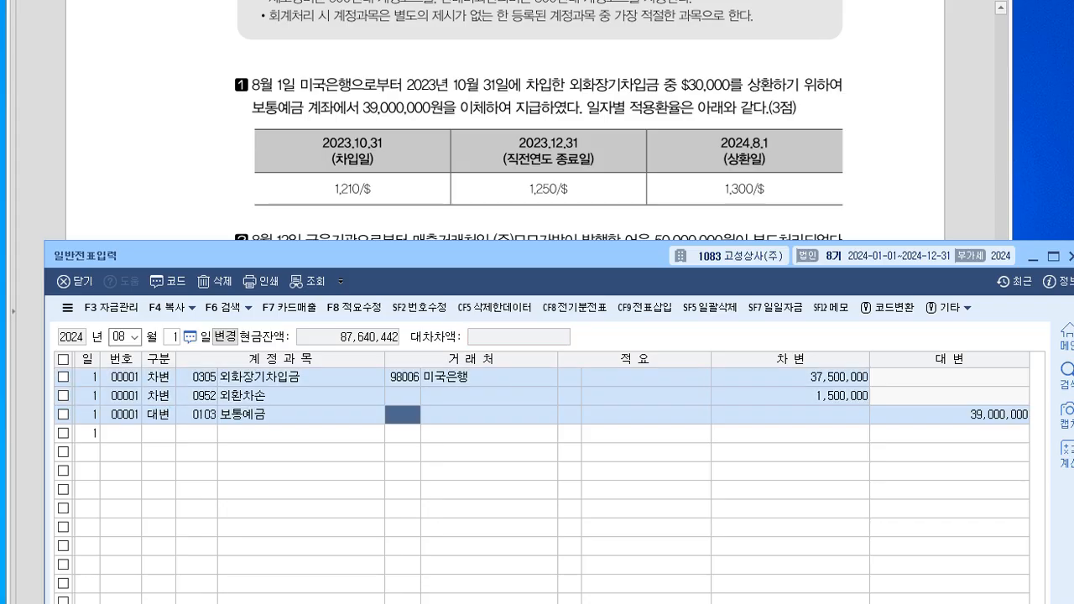
Bring item 2 of the exam document into view and place the 일반전표입력 window just below it
key(alt+Tab)
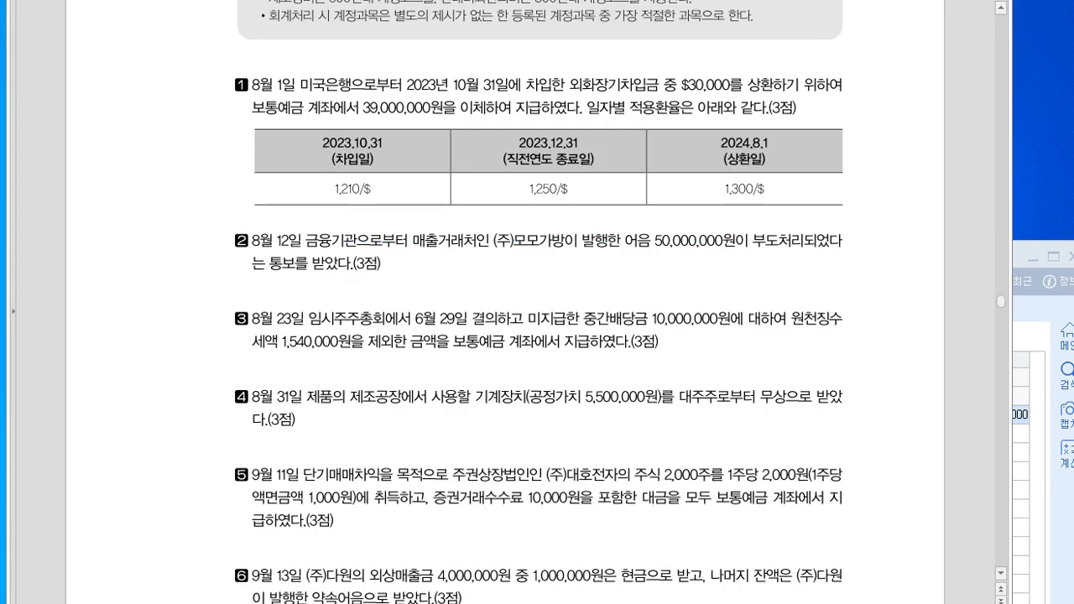
scroll(505, 303, down, 3)
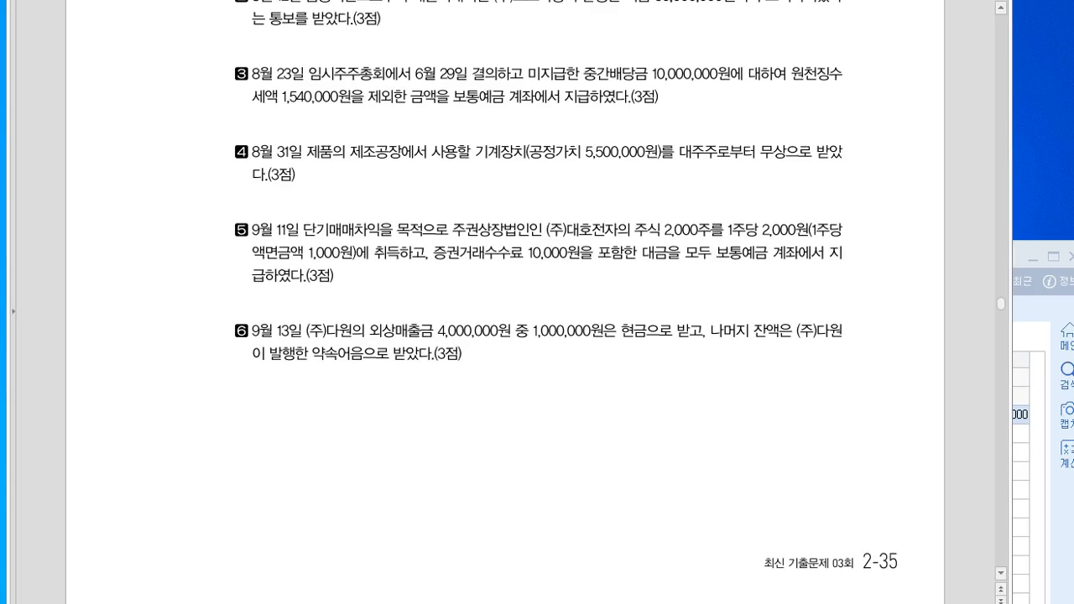
scroll(505, 302, up, 1)
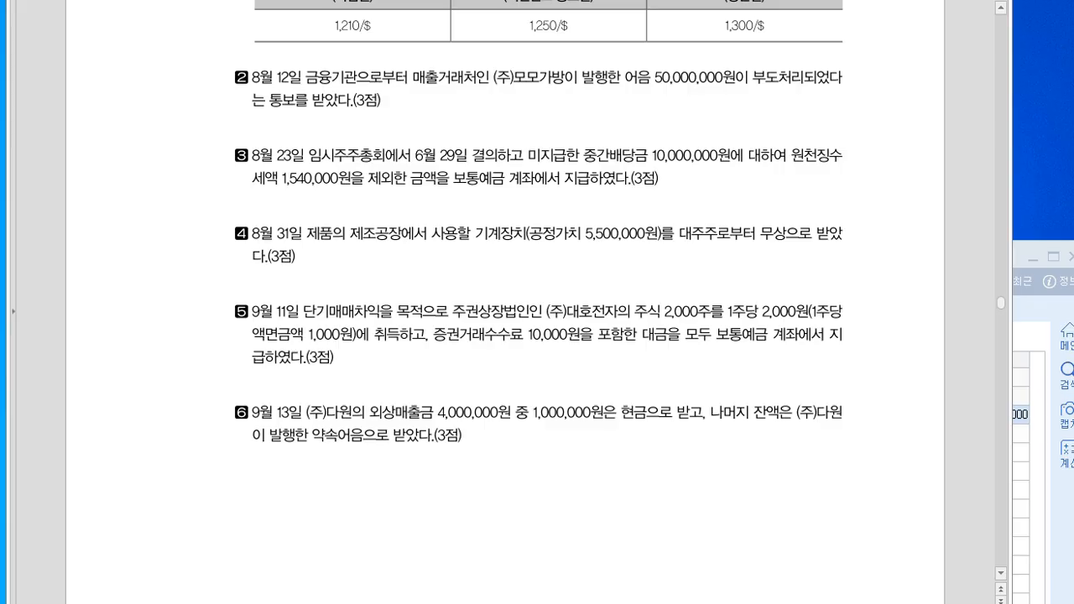
key(alt+Tab)
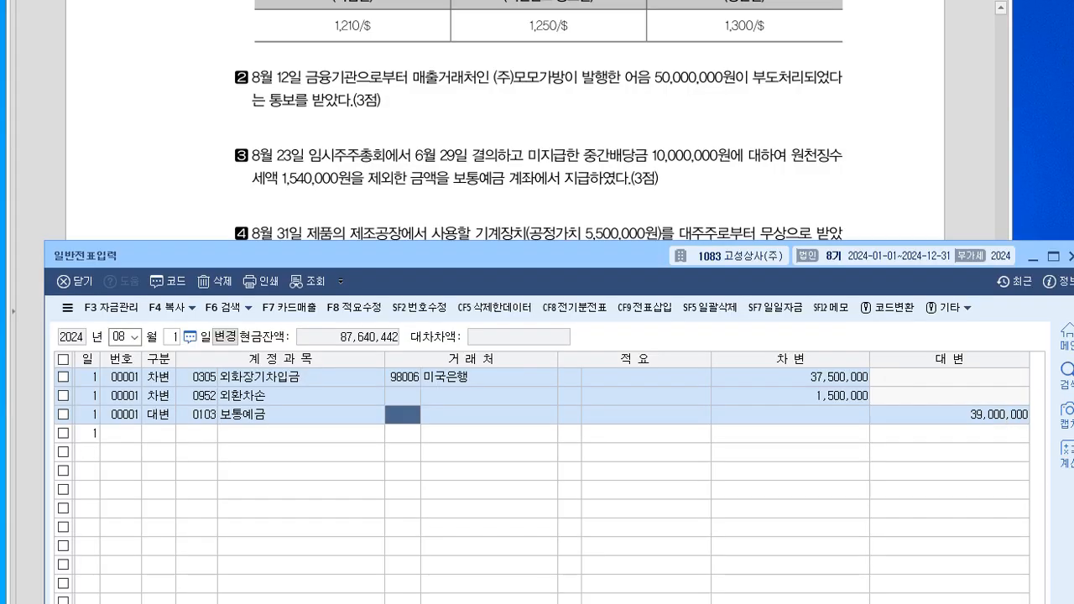
drag(419, 256, 399, 154)
Change the voucher date to August 12 and enter the debit line 0246 부도어음과수표, 거래처 (주)모모가방, 50,000,000
key(Escape)
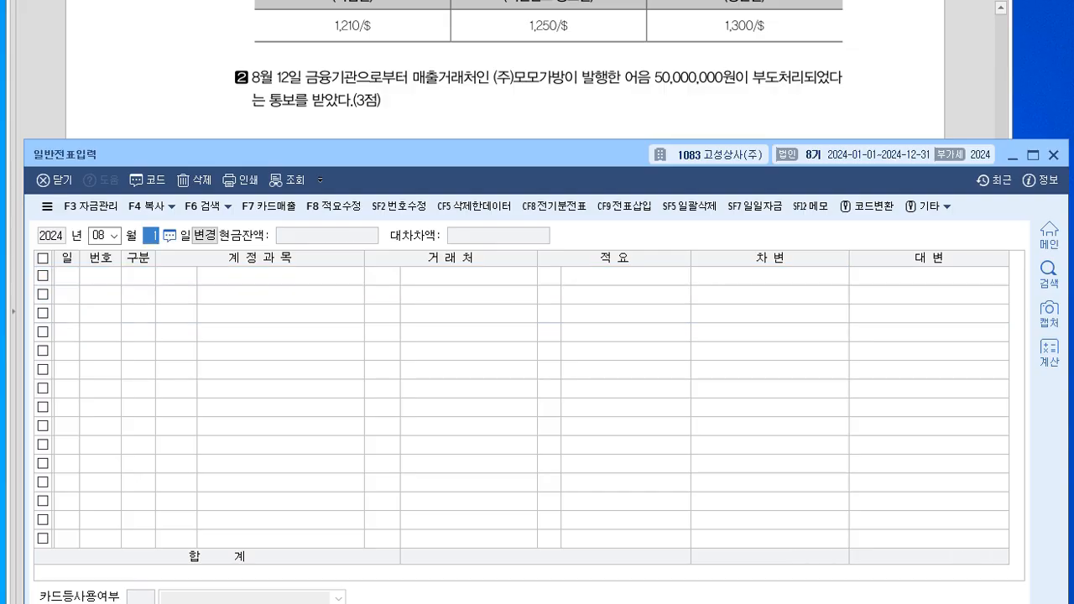
text(12)
key(Return)
text(3)
key(Return)
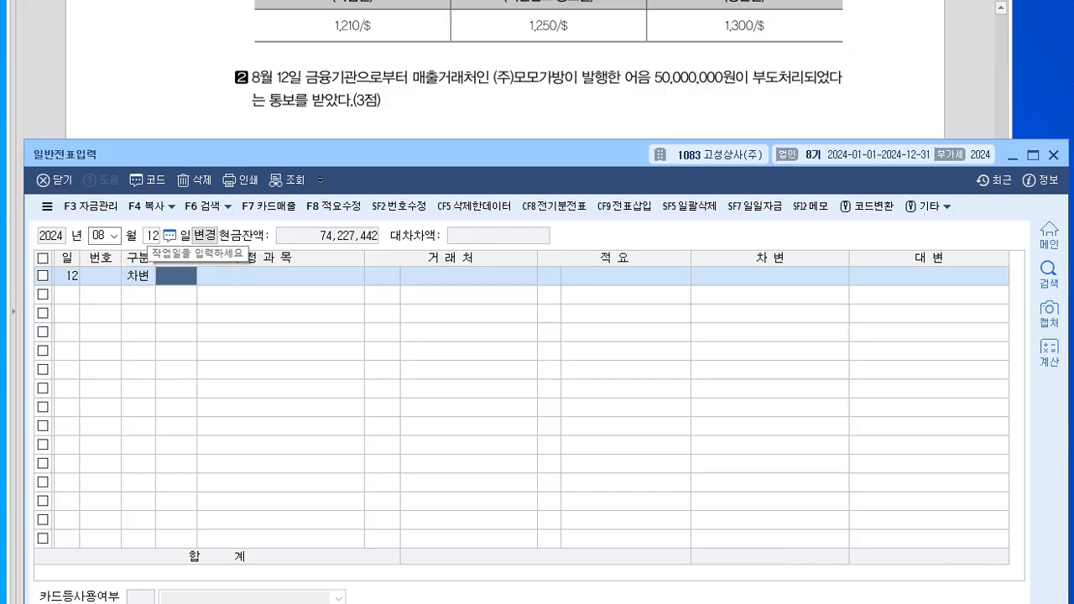
text(0246)
key(Return)
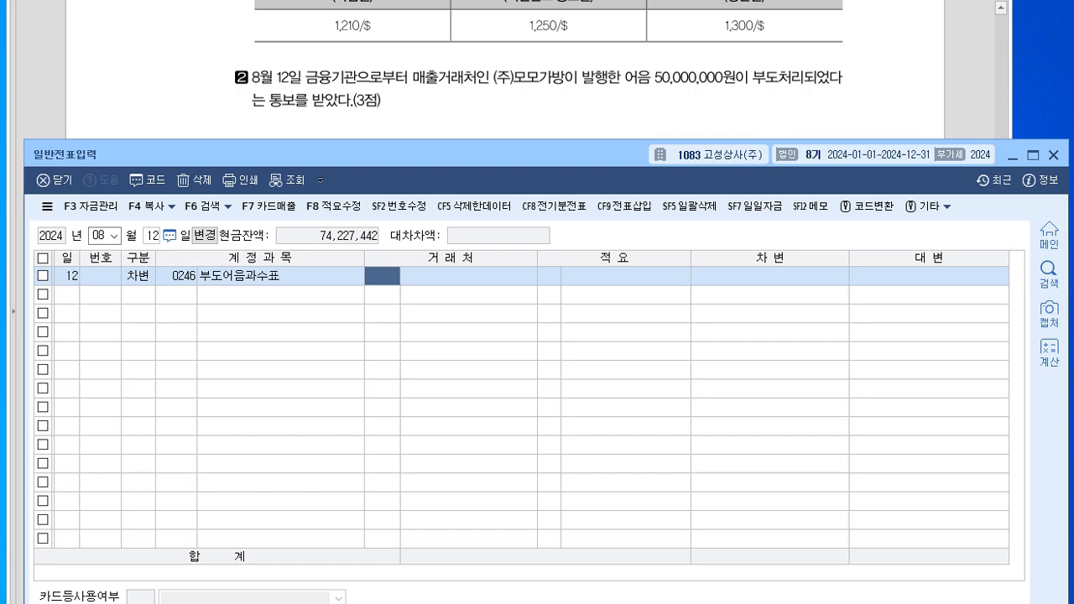
text(모모)
key(Return)
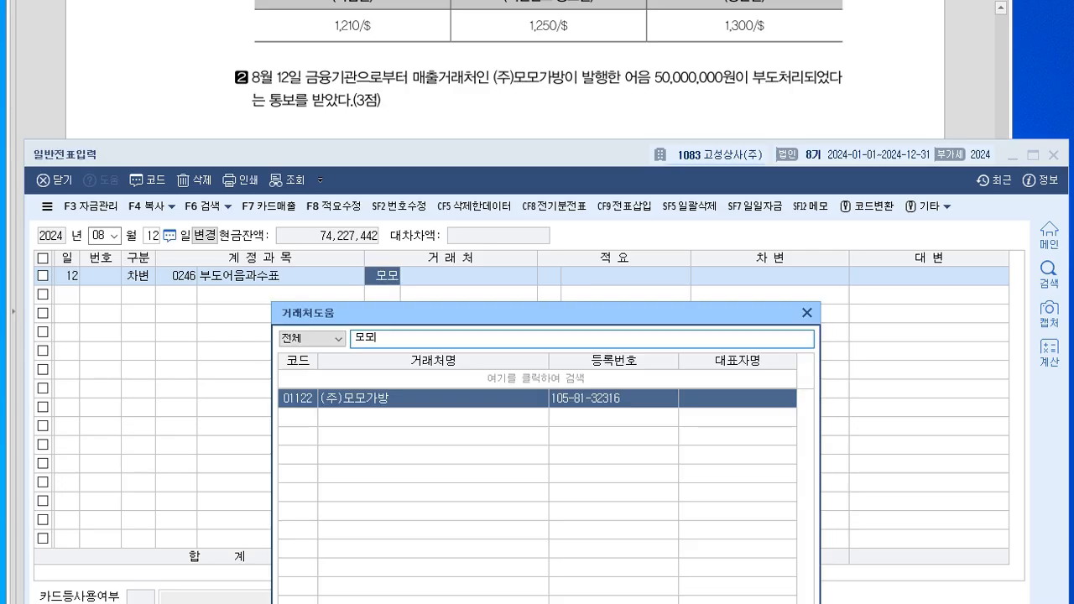
key(Return)
text(50000000)
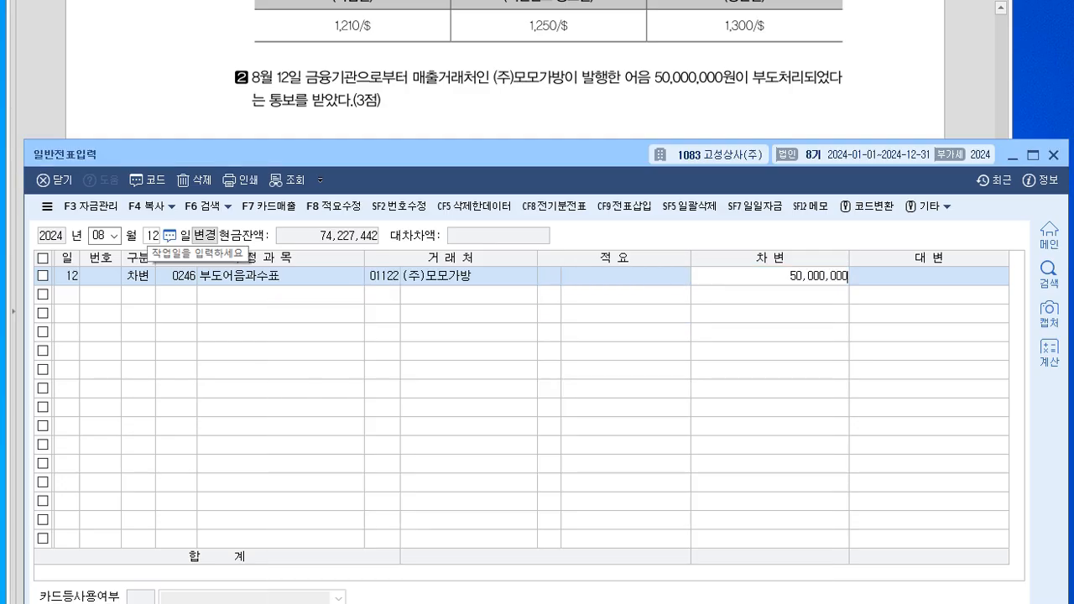
key(Return)
Add the credit line 0110 받을어음 with 거래처 01122 (주)모모가방 for 50,000,000
text(4)
key(Return)
text(0110)
key(Return)
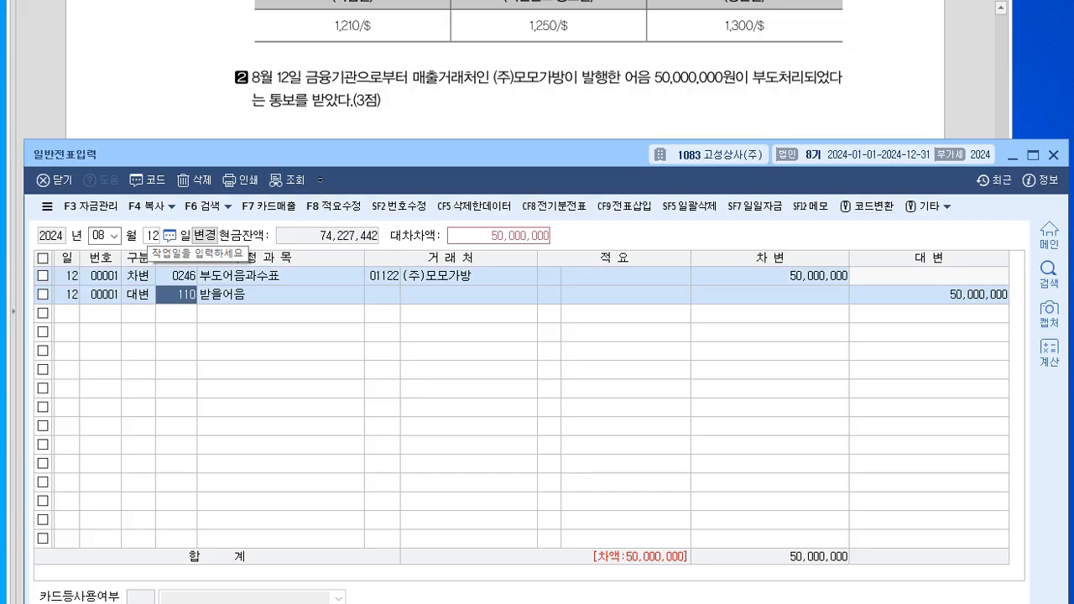
key(plus)
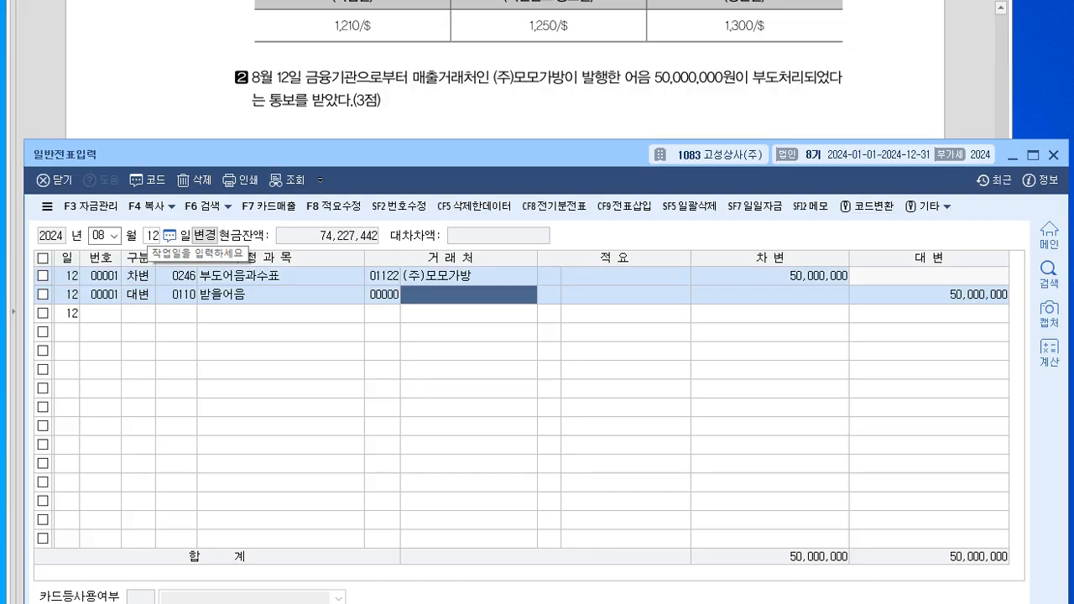
key(Return)
key(Return)
key(Return)
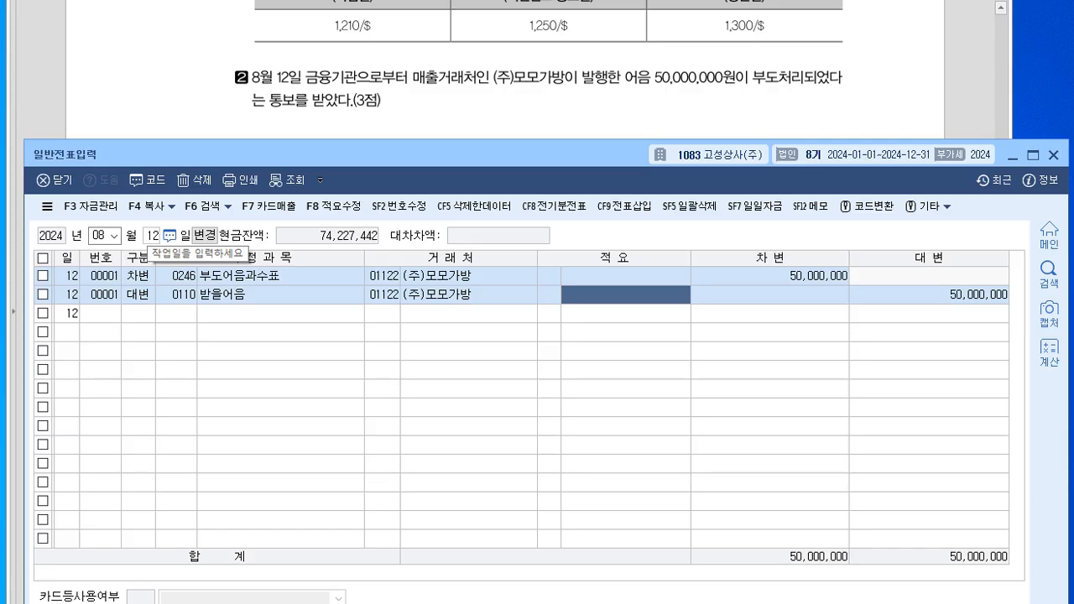
key(Return)
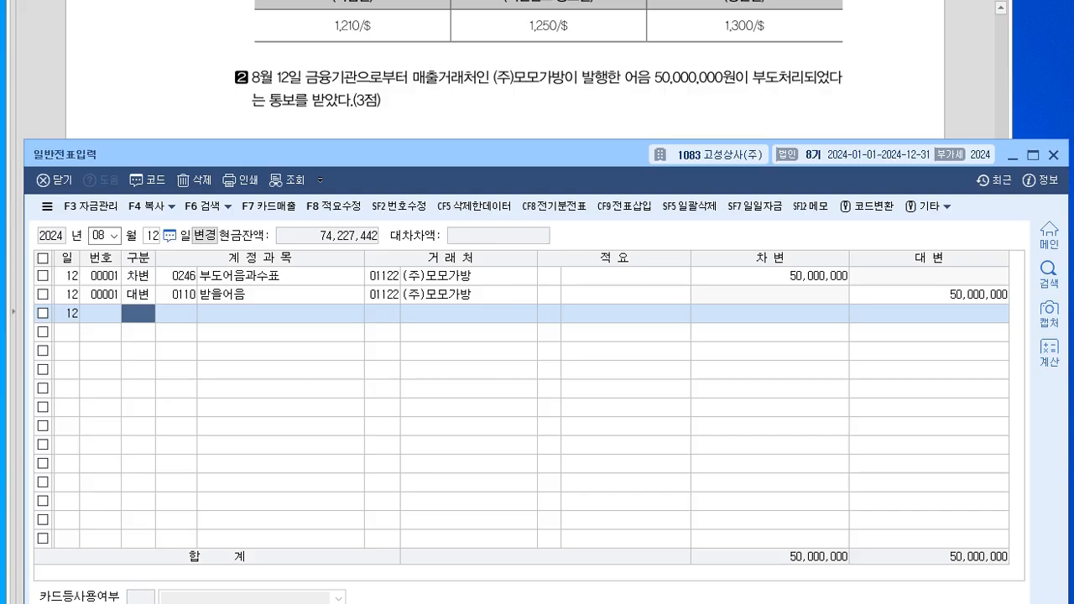
Switch to the exam document and, at item 3, handwrite 미지급배당금 in red, point it to the debit side and draw a debit/credit divider
key(alt+Tab)
scroll(537, 302, down, 1)
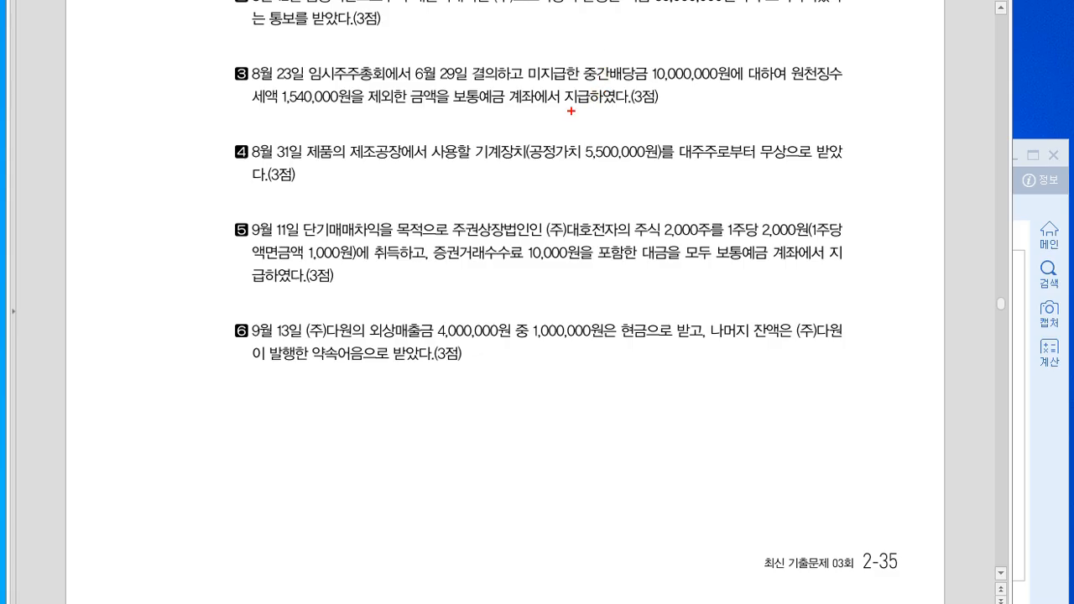
mouse_move(587, 49)
mouse_down()
mouse_move(606, 60)
mouse_move(678, 40)
mouse_move(676, 59)
mouse_move(694, 50)
mouse_move(663, 73)
mouse_up()
drag(658, 67, 668, 67)
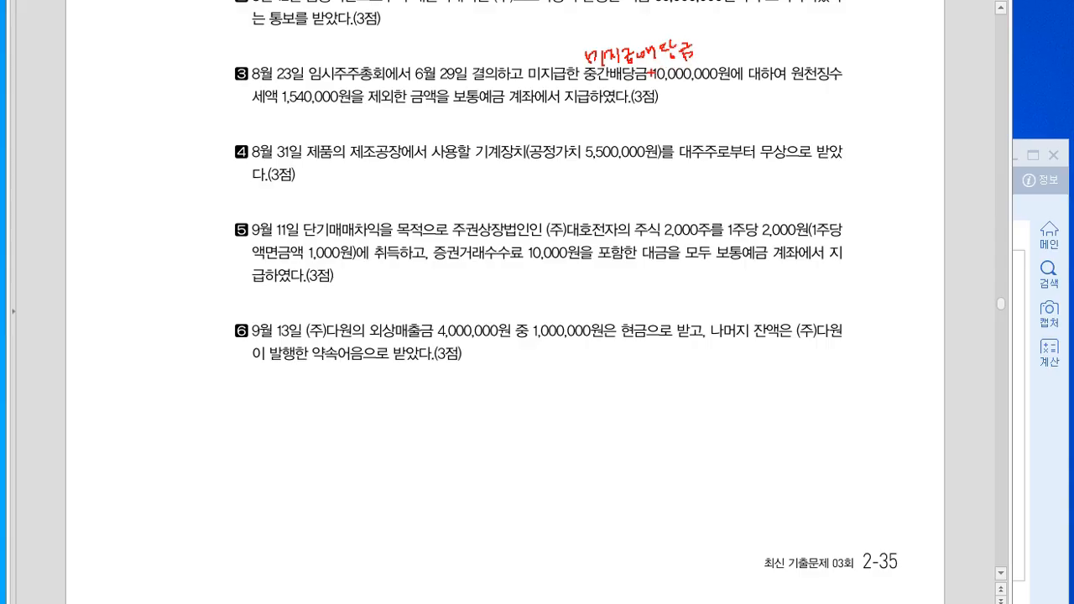
mouse_move(577, 60)
mouse_down()
mouse_move(503, 109)
mouse_move(512, 116)
mouse_up()
drag(590, 106, 579, 148)
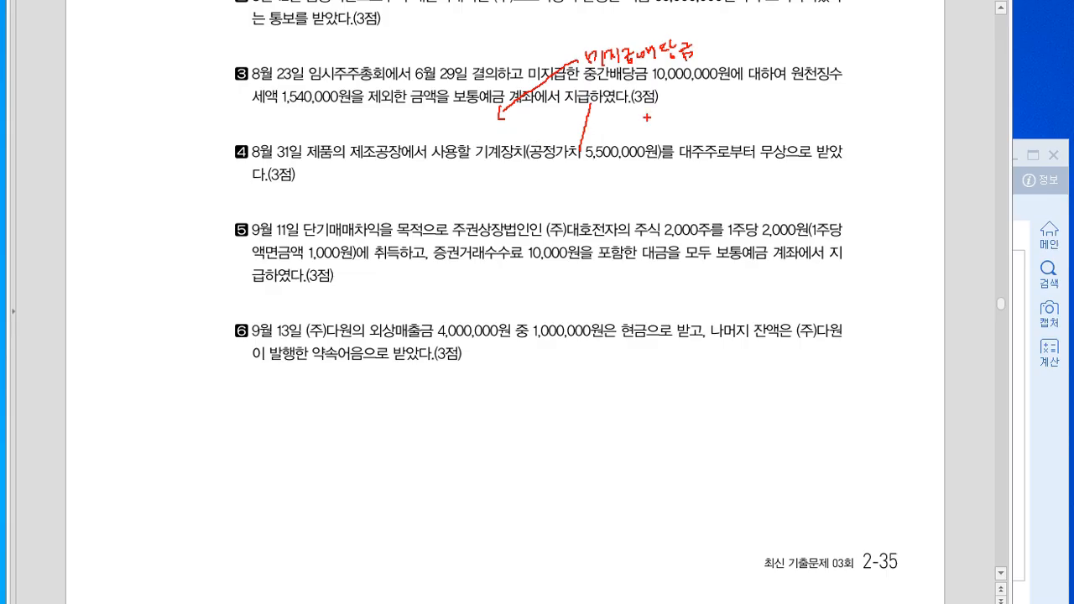
Underline the withholding tax 1,540,000원 in item 3 and handwrite 예수금 and 보통예금 on the credit side
drag(277, 104, 364, 104)
drag(631, 115, 640, 120)
drag(645, 113, 648, 114)
drag(652, 109, 664, 116)
mouse_move(657, 118)
mouse_down()
mouse_move(657, 129)
mouse_move(670, 114)
mouse_move(677, 128)
mouse_up()
drag(623, 103, 628, 108)
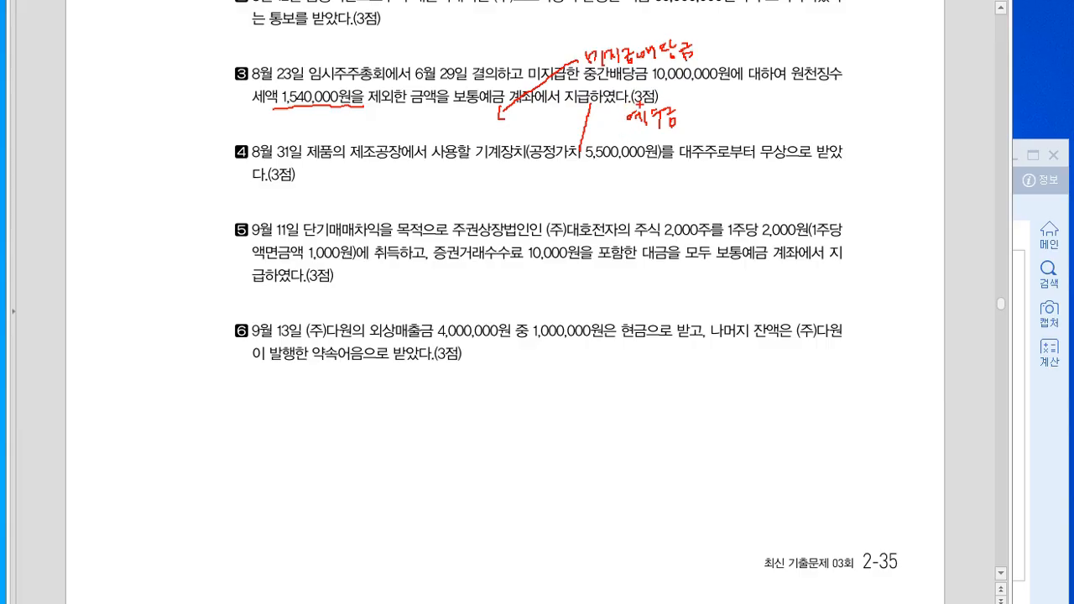
mouse_move(635, 136)
mouse_down()
mouse_move(636, 145)
mouse_move(656, 141)
mouse_up()
drag(657, 138, 671, 147)
mouse_move(679, 130)
mouse_down()
mouse_move(680, 148)
mouse_move(690, 138)
mouse_up()
mouse_move(678, 149)
mouse_down()
mouse_move(684, 158)
mouse_move(696, 147)
mouse_up()
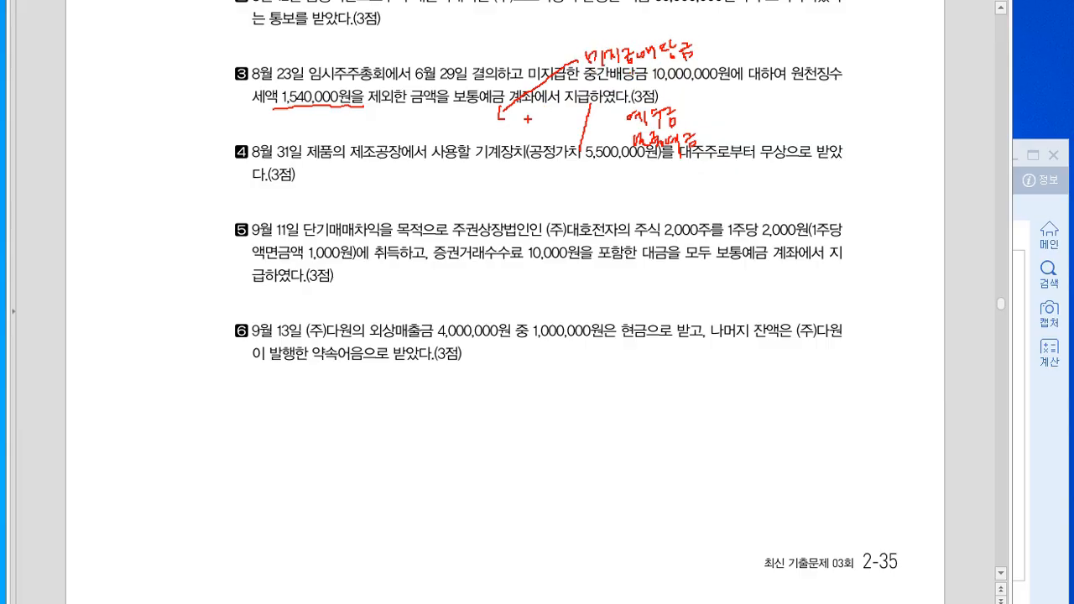
Clear the handwritten notes, switch back to KcLep and change the voucher date to August 23
key(Escape)
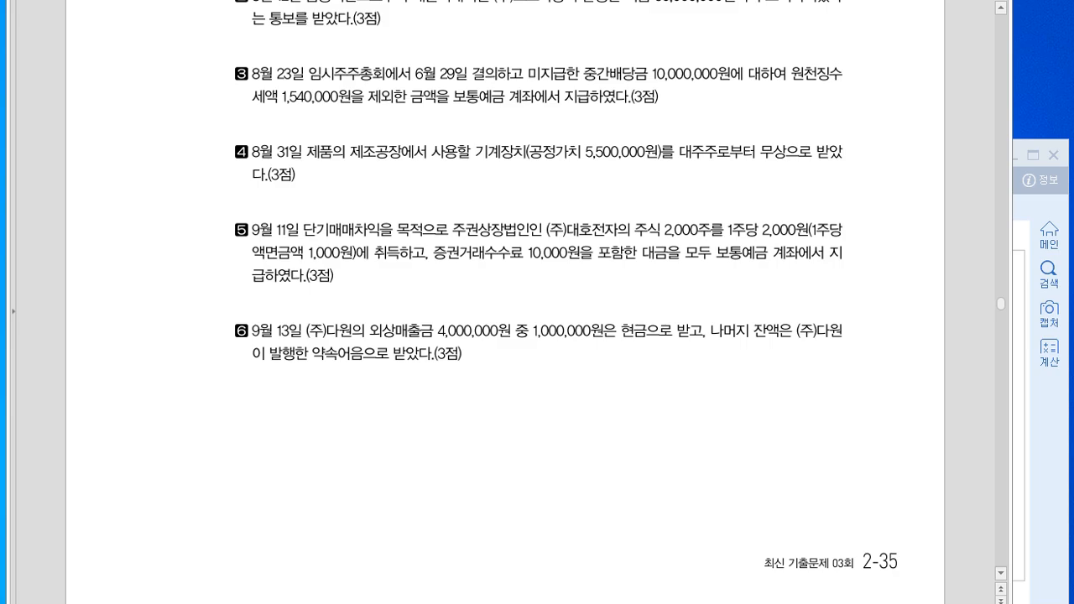
key(alt+Tab)
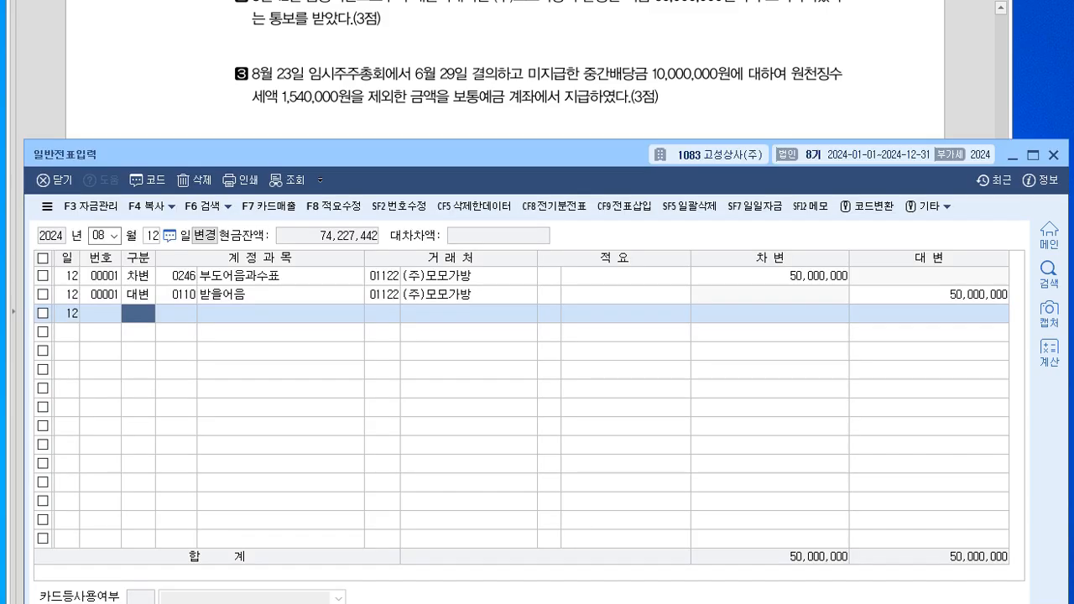
key(Escape)
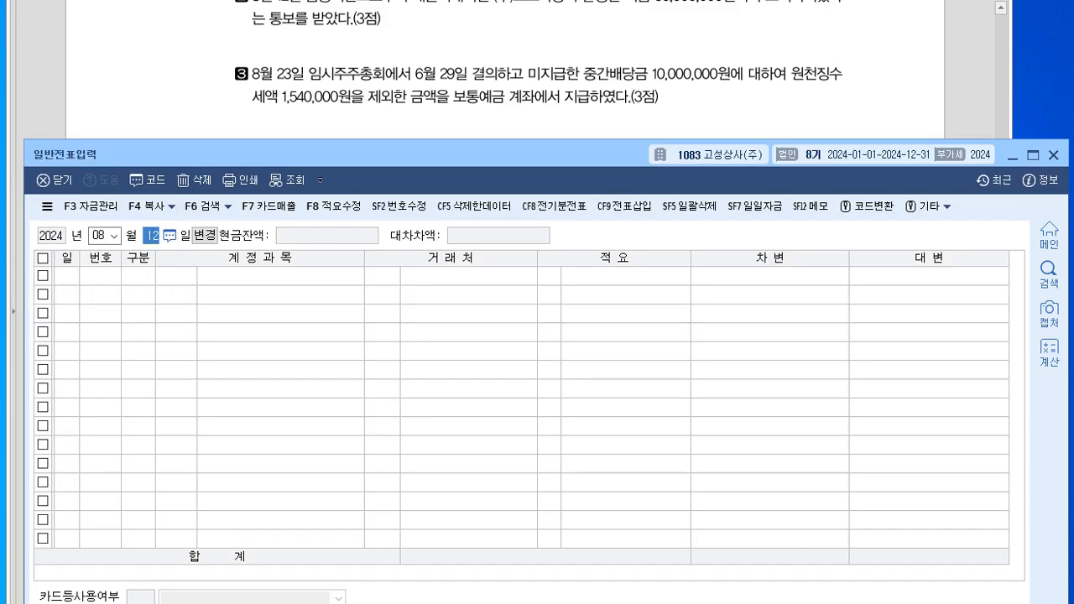
text(23)
key(Return)
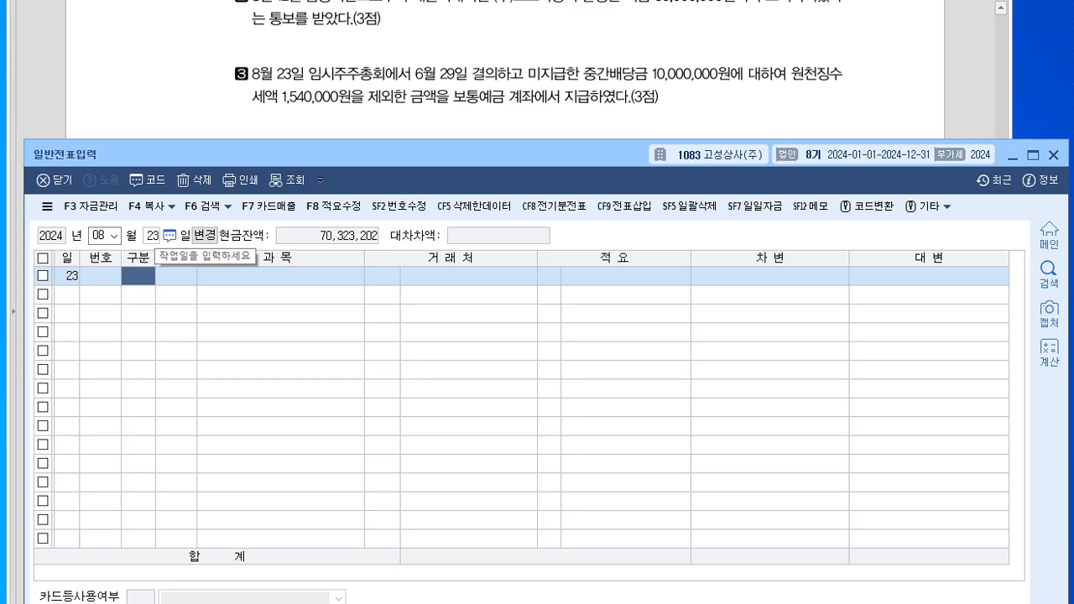
Enter the August 23 debit line 0265 미지급배당금 for 10,000,000, leaving 거래처 and 적요 blank
text(3)
key(Return)
text(265)
key(Return)
key(Return)
key(Return)
text(10++)
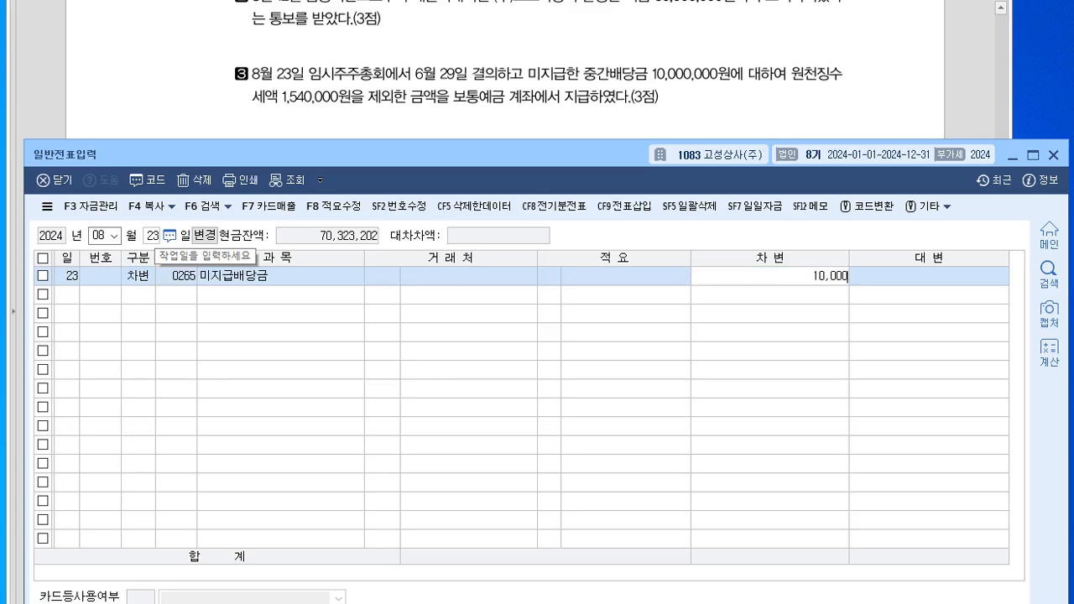
key(Return)
Add the credit lines 0254 예수금 for 1,540,000 and 0103 보통예금 for 8,460,000
text(4)
key(Return)
text(254)
key(Return)
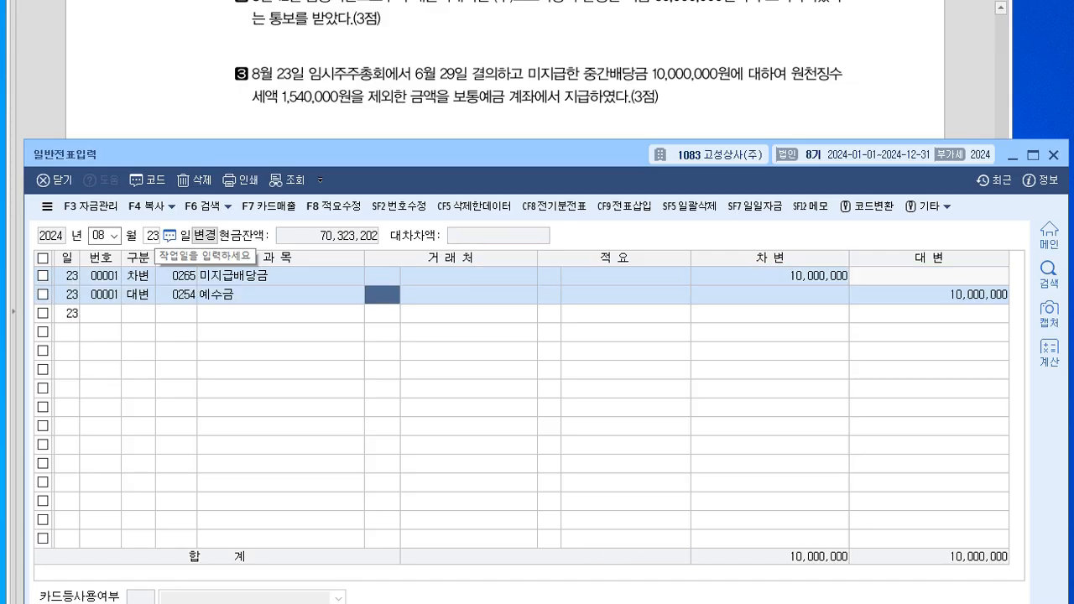
key(Return)
key(Return)
key(Return)
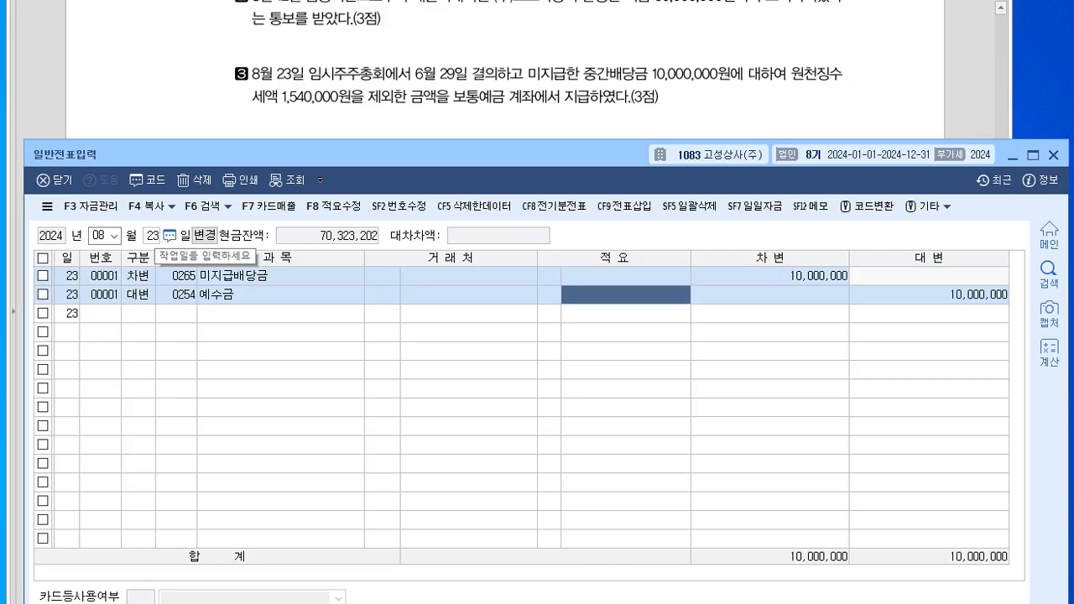
text(1540+)
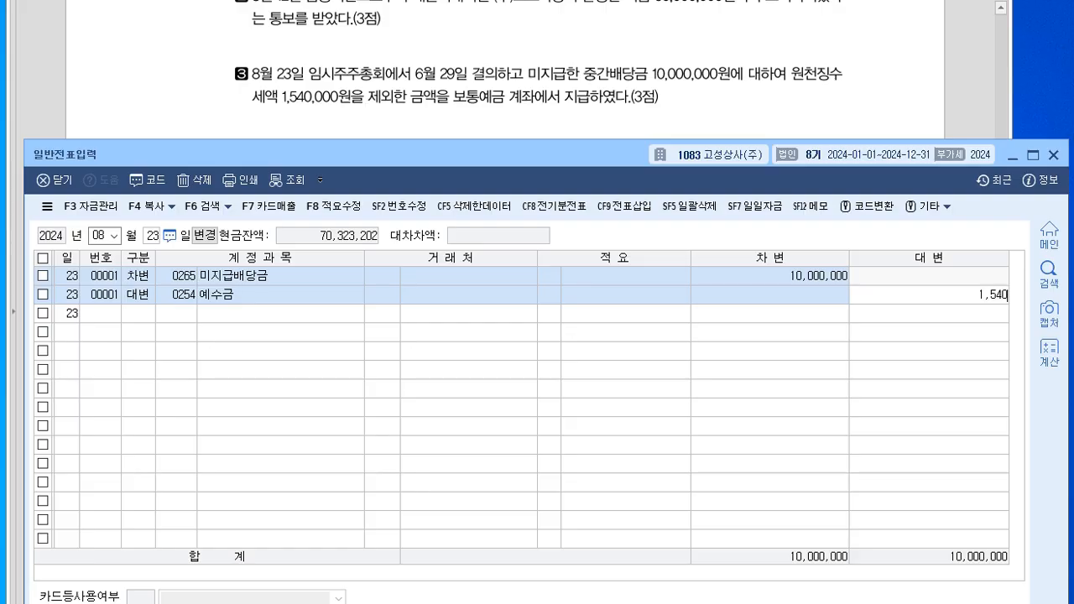
key(Return)
text(4103)
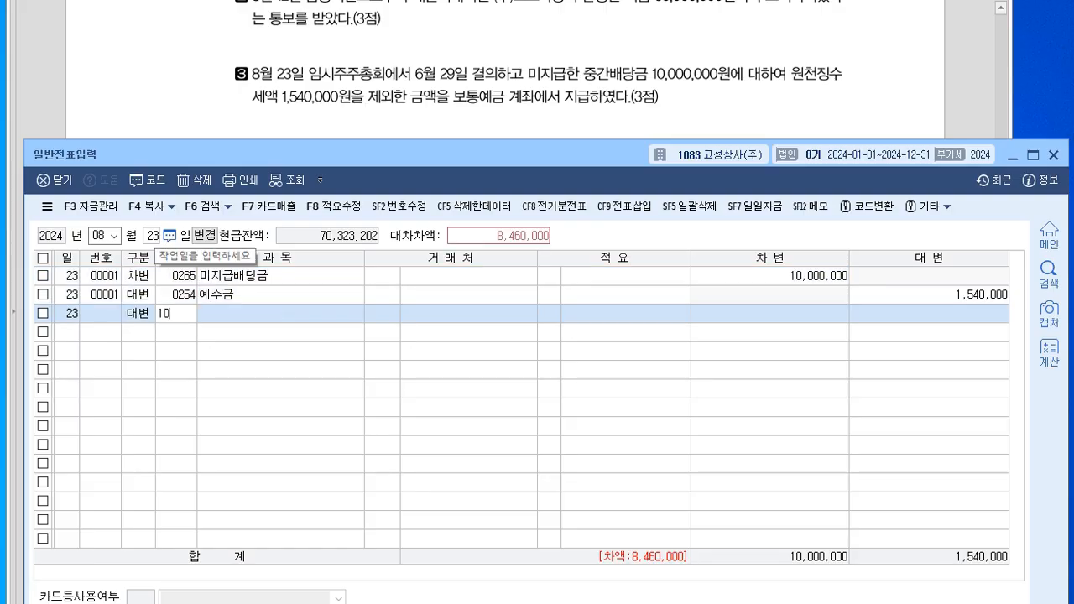
key(Return)
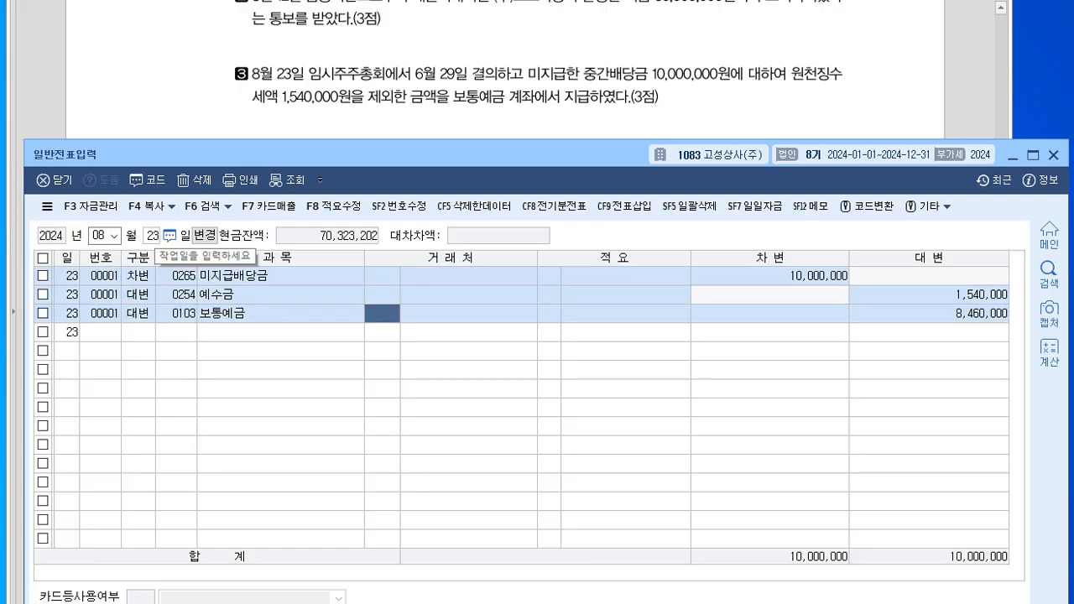
Consult item 4 in the exam document, return to KcLep and reposition the 일반전표입력 window
key(alt+Tab)
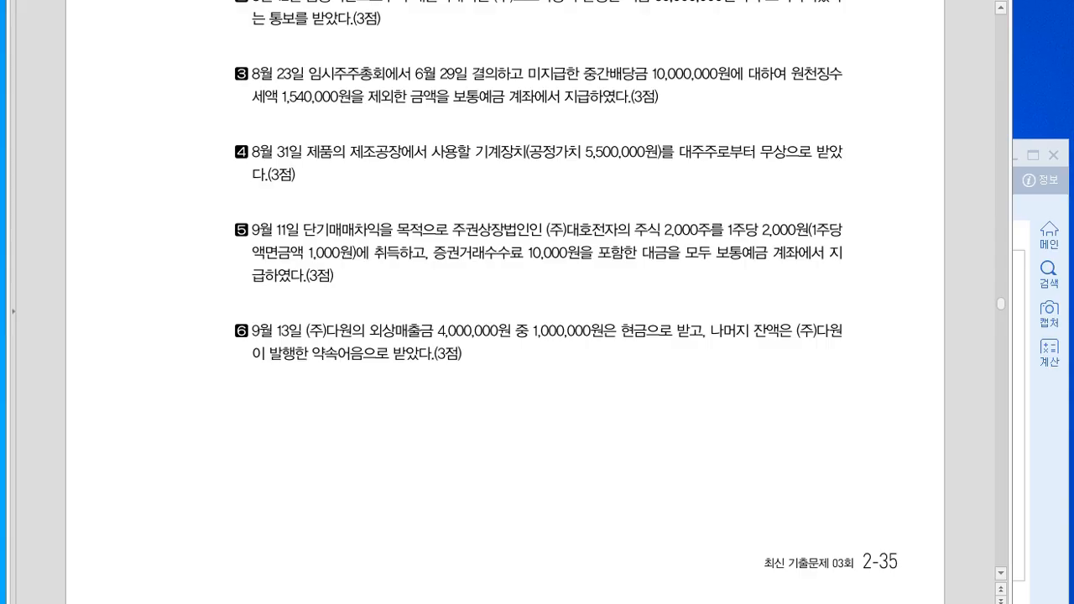
key(alt+Tab)
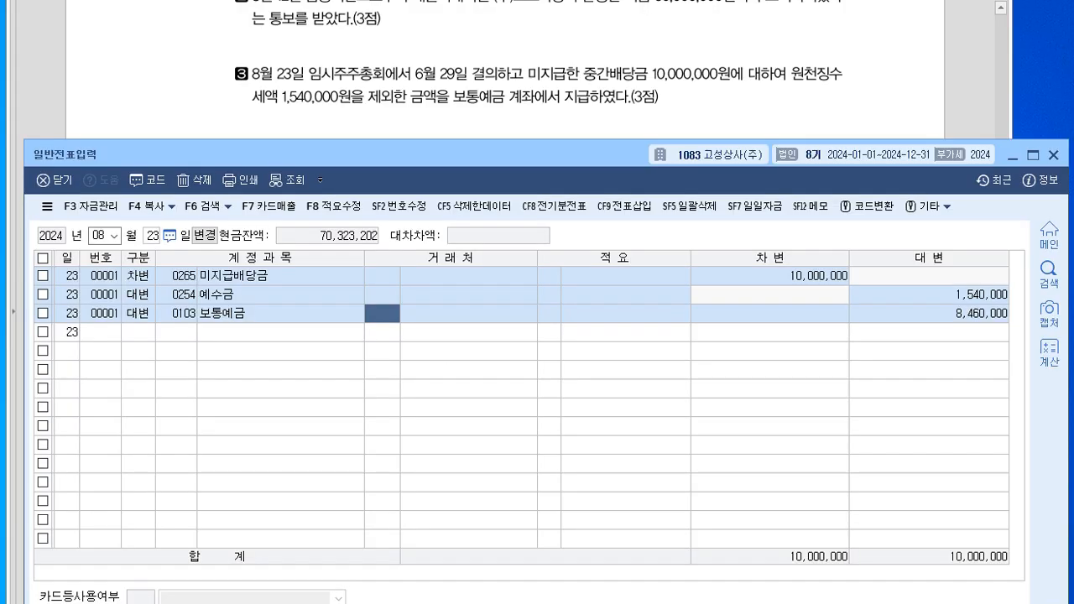
drag(378, 154, 380, 223)
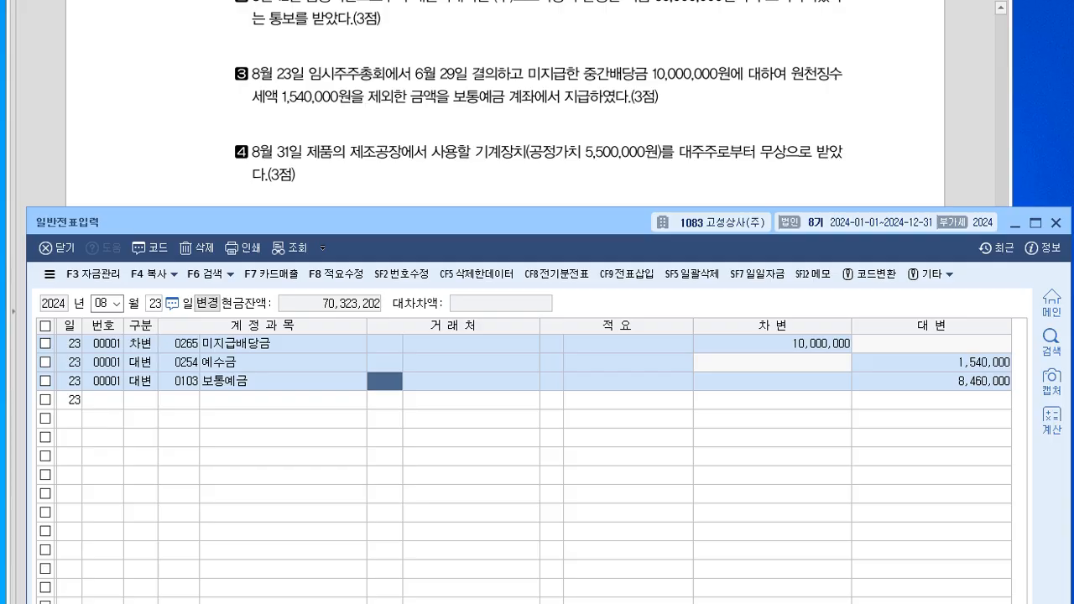
drag(380, 223, 367, 55)
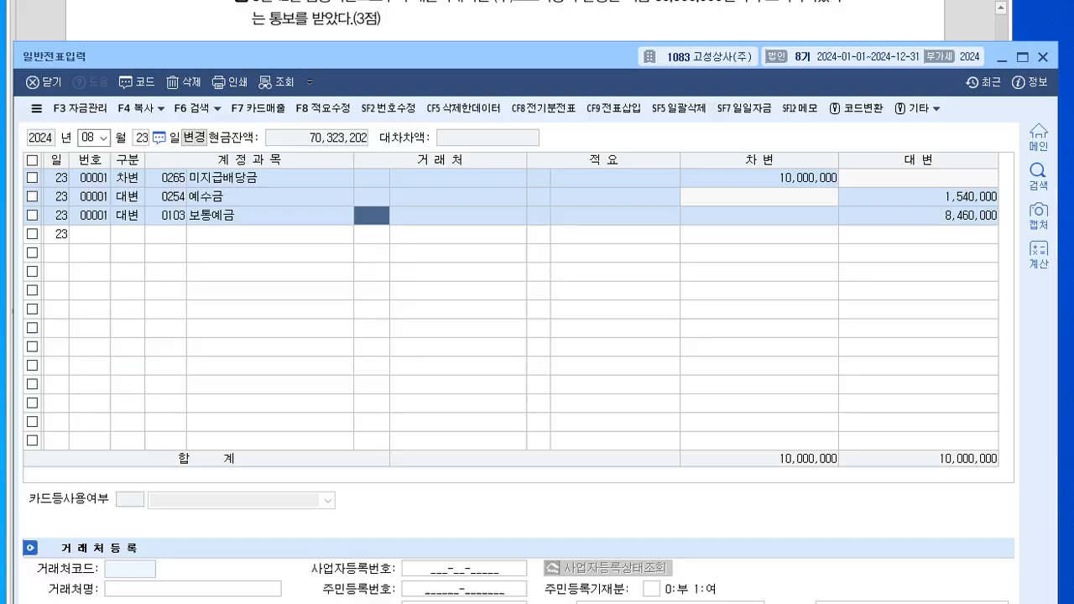
Change the voucher date to August 31 and enter the debit line 0206 기계장치 for 5,500,000
key(Escape)
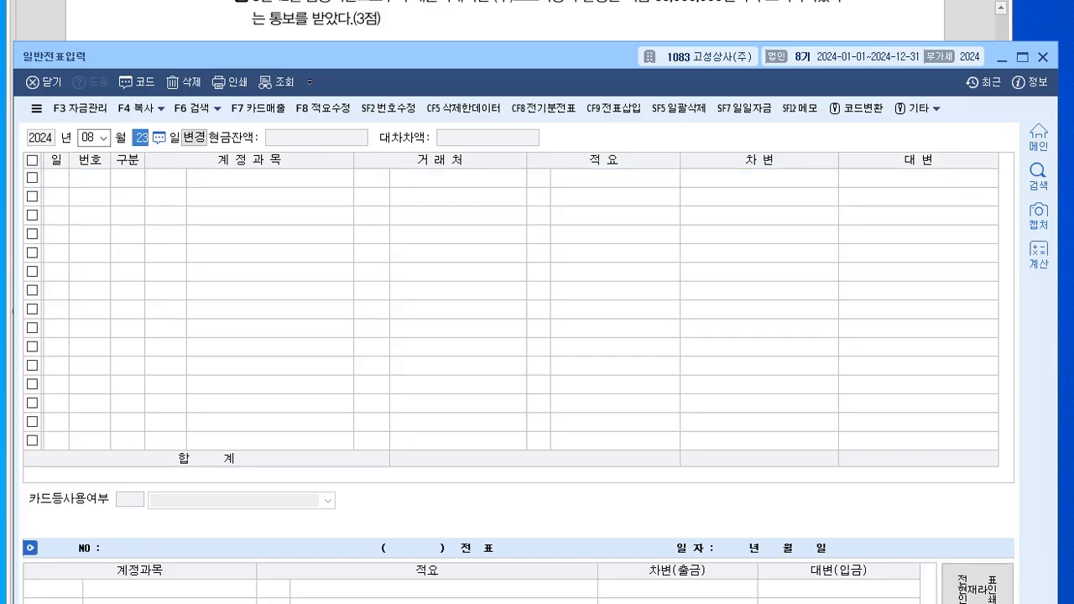
text(31)
key(Return)
text(3)
key(Return)
text(206)
key(Return)
key(Return)
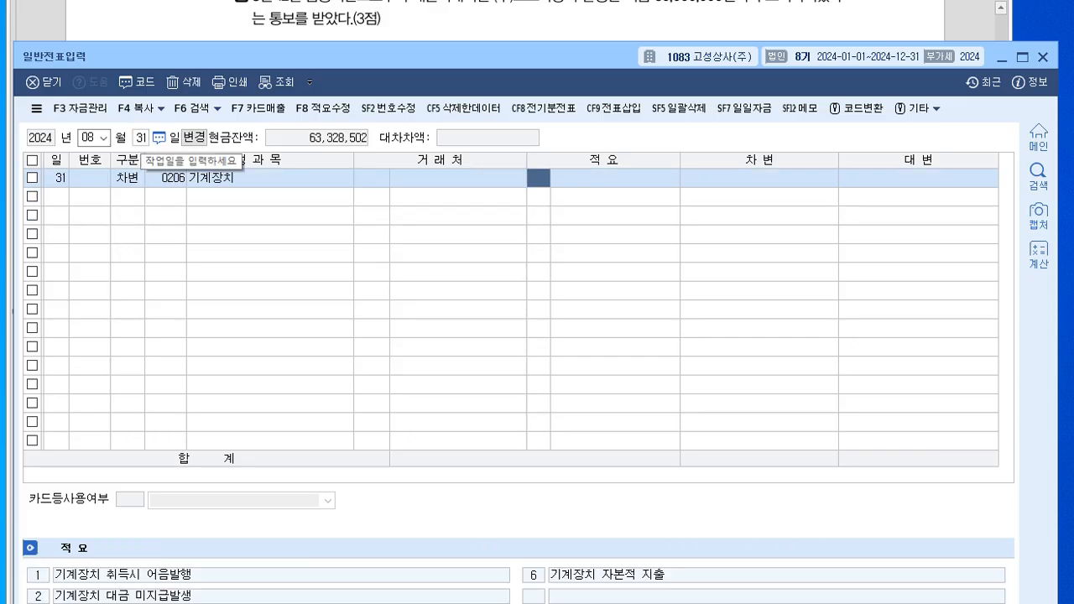
key(Return)
key(Return)
text(5500000)
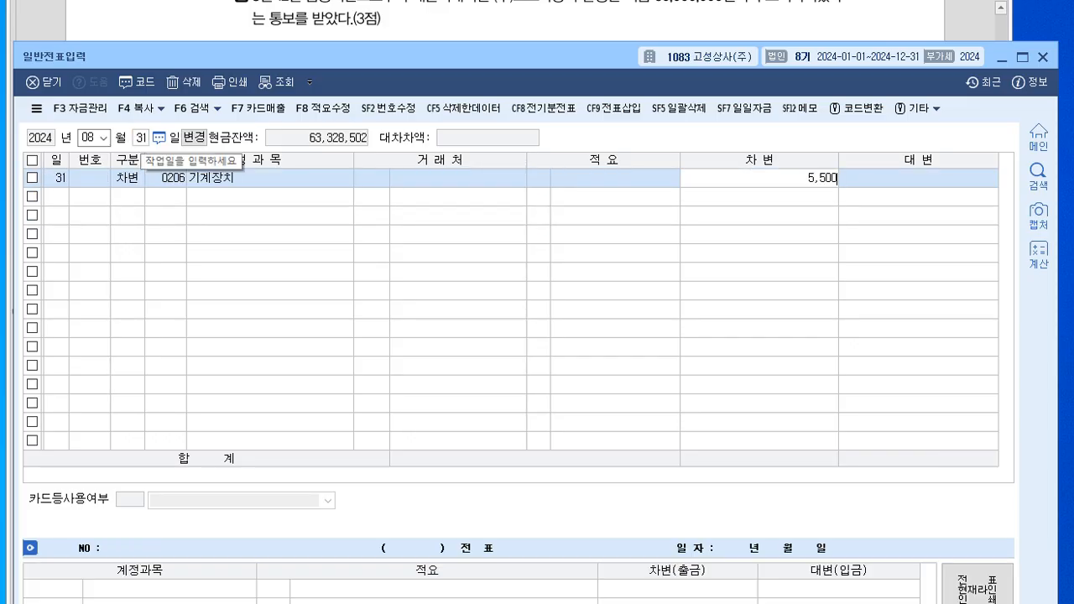
key(Return)
Add the credit line 0917 자산수증이익 for 5,500,000 to the August 31 voucher
text(4)
key(Return)
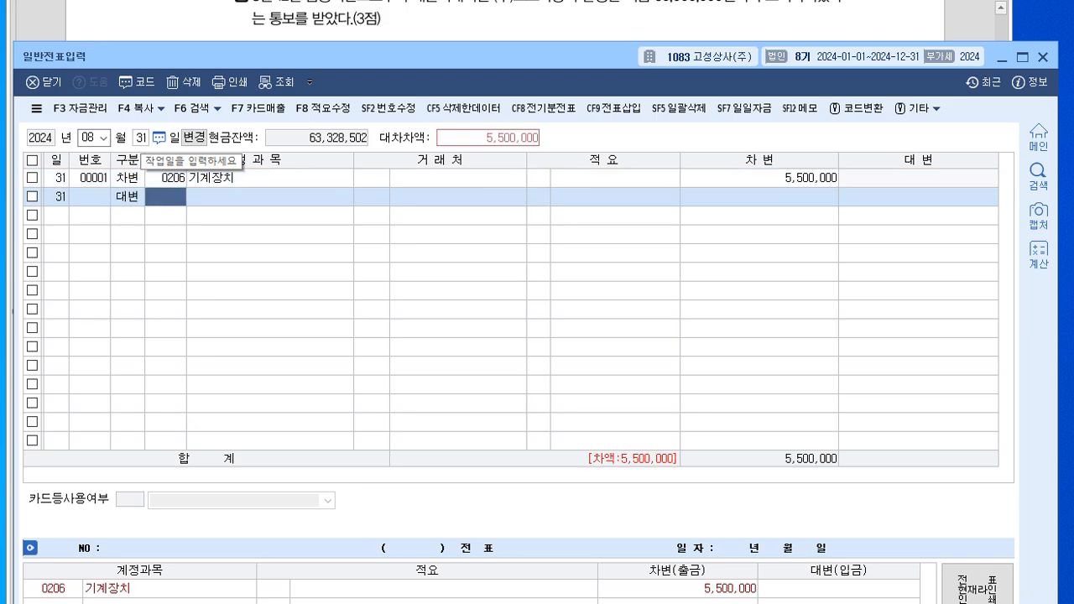
text(917)
key(Return)
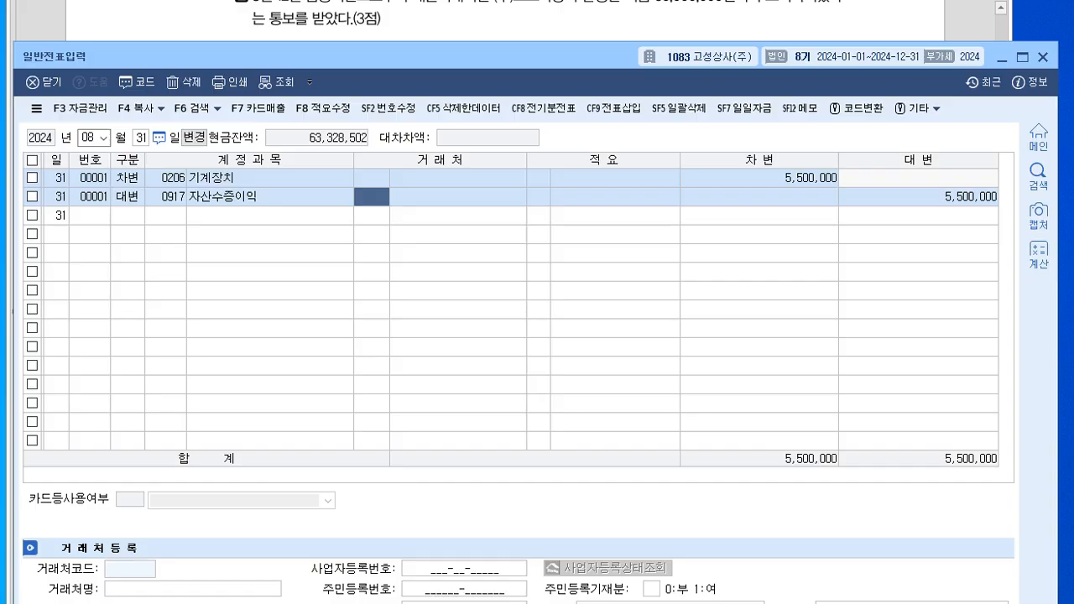
Switch to the exam document, underline 2,000원 in item 5 in red and handwrite 단기매매증권 above 대호전자의 주식
key(alt+Tab)
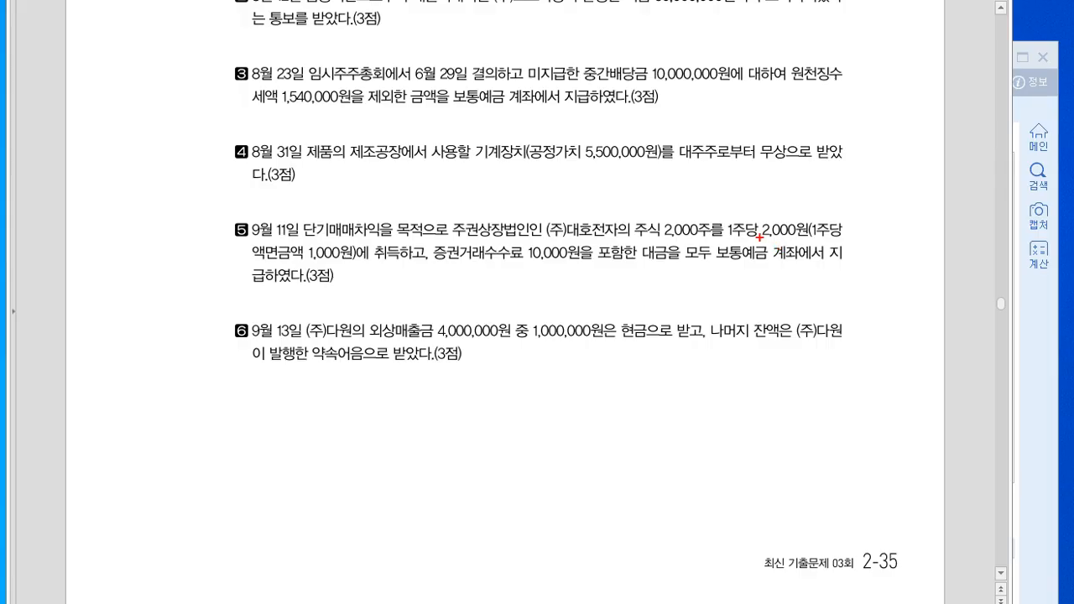
drag(754, 240, 802, 242)
mouse_move(569, 209)
mouse_down()
mouse_move(665, 217)
mouse_move(654, 210)
mouse_up()
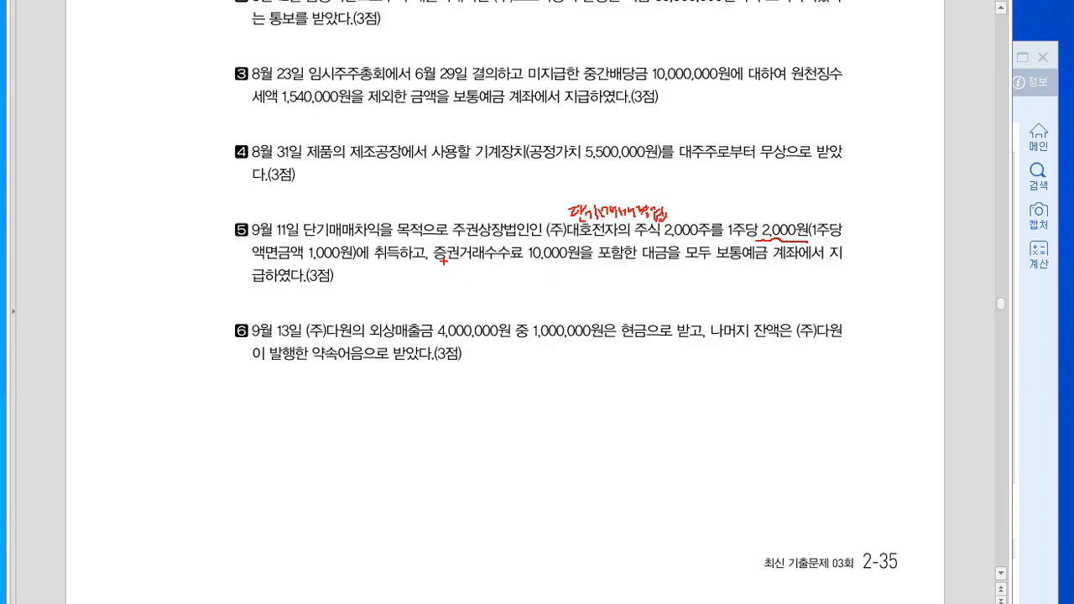
Underline 증권거래수수료 10,000원 in item 5, handwrite 수수료비용 (영업외비용) beneath it and mark 보통예금
drag(434, 265, 574, 265)
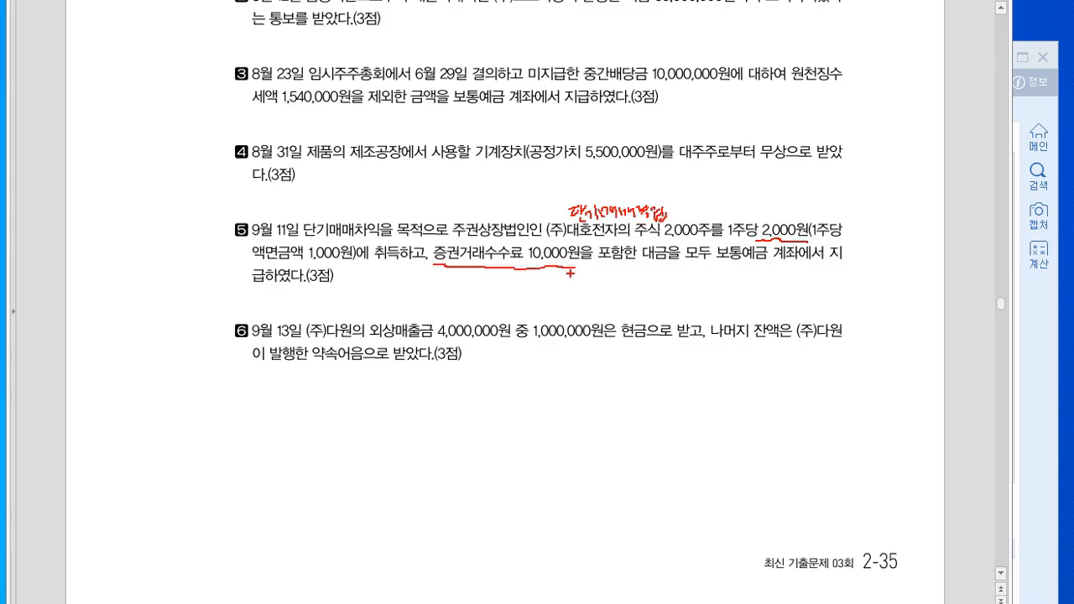
drag(497, 270, 506, 284)
mouse_move(508, 271)
mouse_down()
mouse_move(508, 287)
mouse_move(534, 277)
mouse_move(532, 290)
mouse_move(565, 291)
mouse_up()
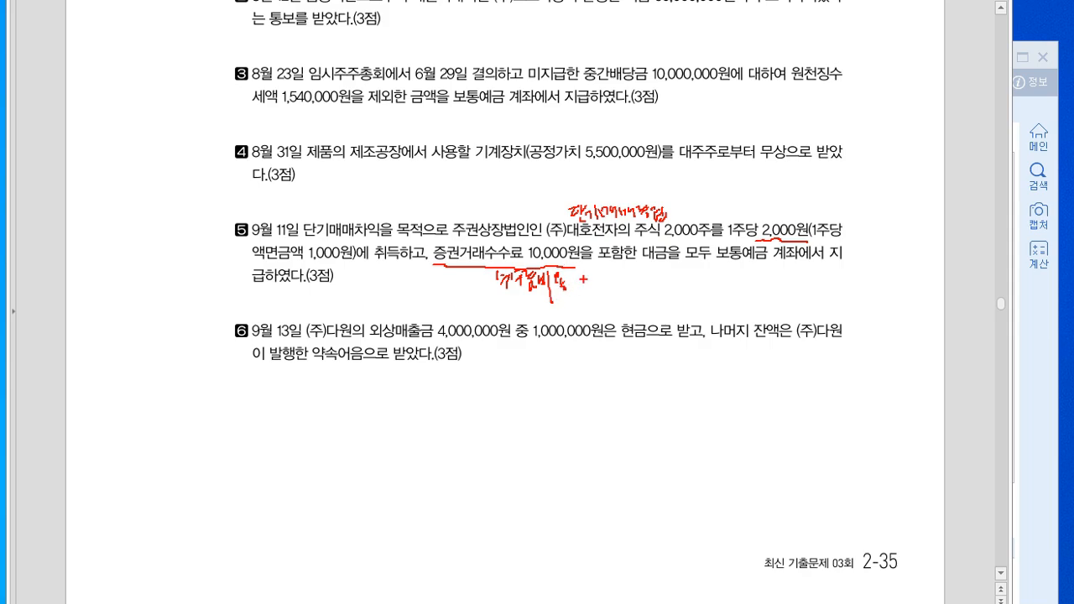
mouse_move(579, 267)
mouse_down()
mouse_move(605, 285)
mouse_move(667, 287)
mouse_up()
mouse_move(483, 281)
mouse_down()
mouse_move(495, 281)
mouse_move(488, 286)
mouse_up()
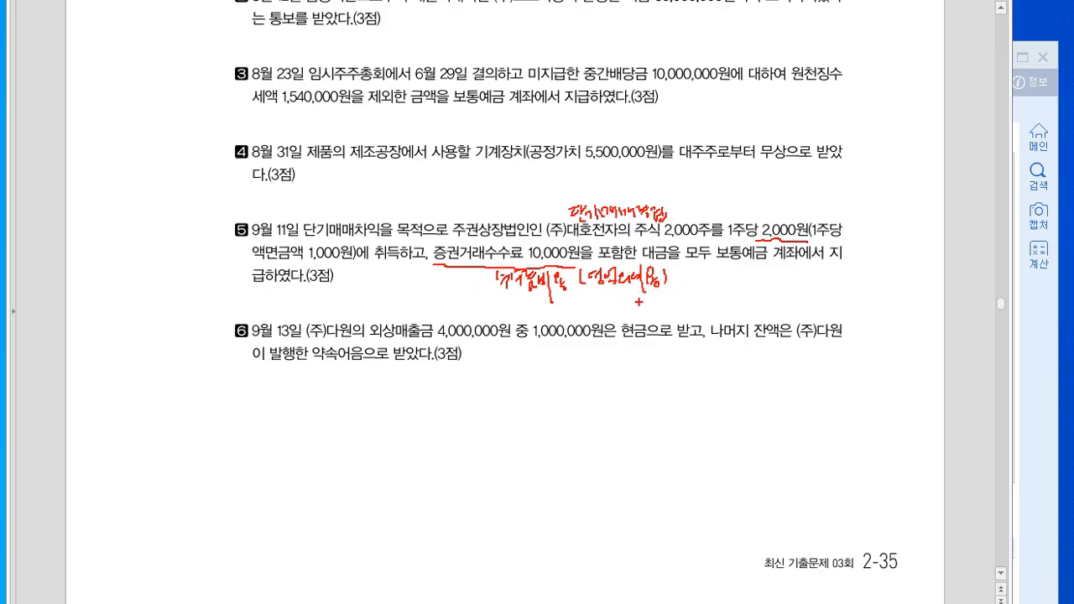
mouse_move(461, 280)
mouse_down()
mouse_move(457, 297)
mouse_move(464, 279)
mouse_move(480, 288)
mouse_up()
drag(477, 282, 476, 291)
click(483, 290)
drag(745, 264, 737, 268)
Clear the handwritten notes, switch back to KcLep and change the voucher date to September 11
key(Escape)
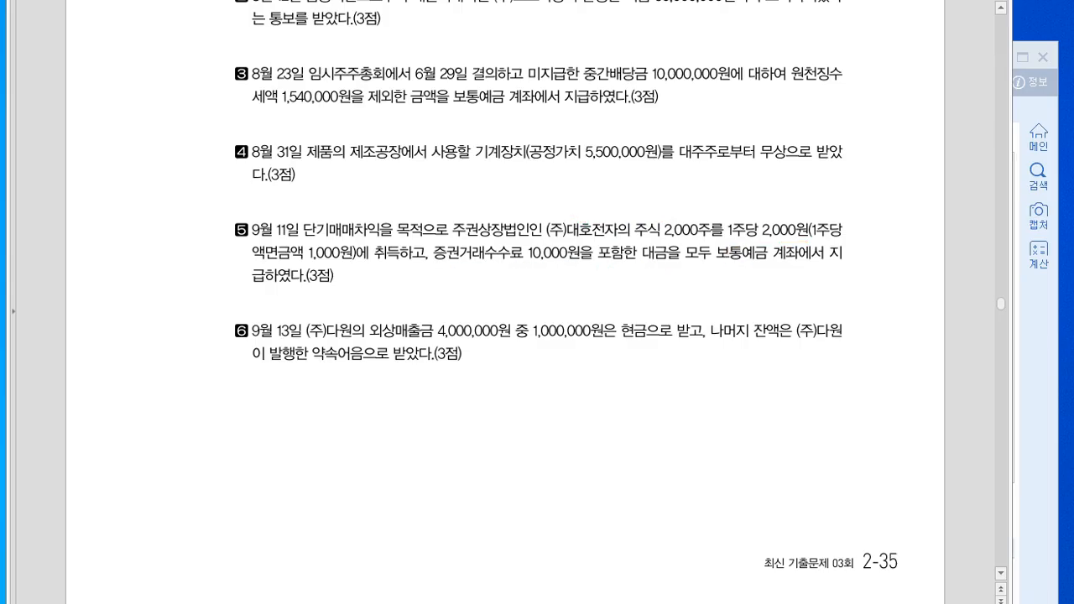
scroll(504, 302, down, 3)
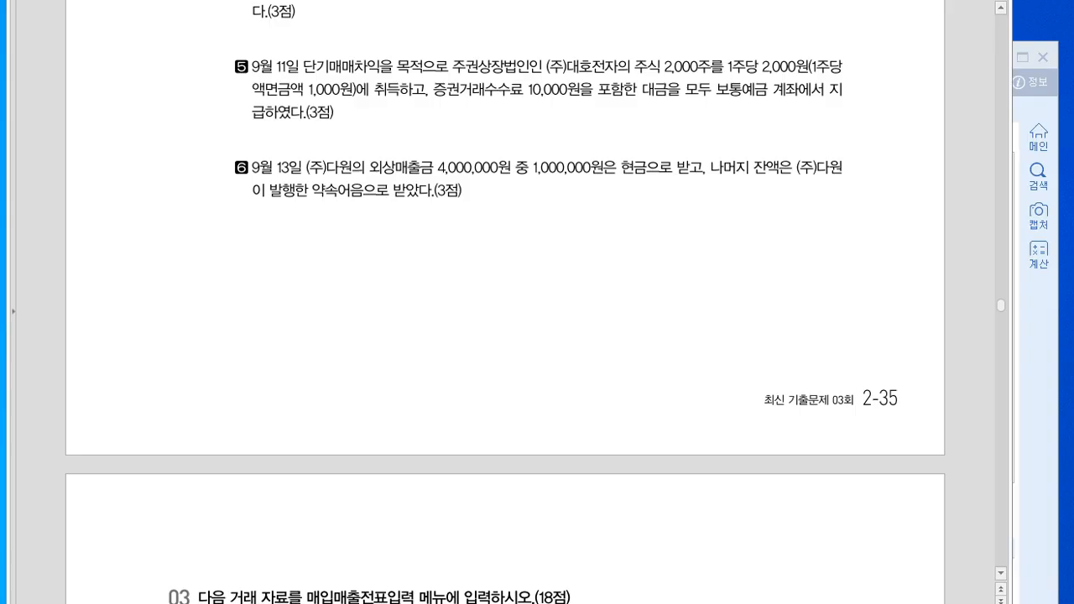
key(alt+Tab)
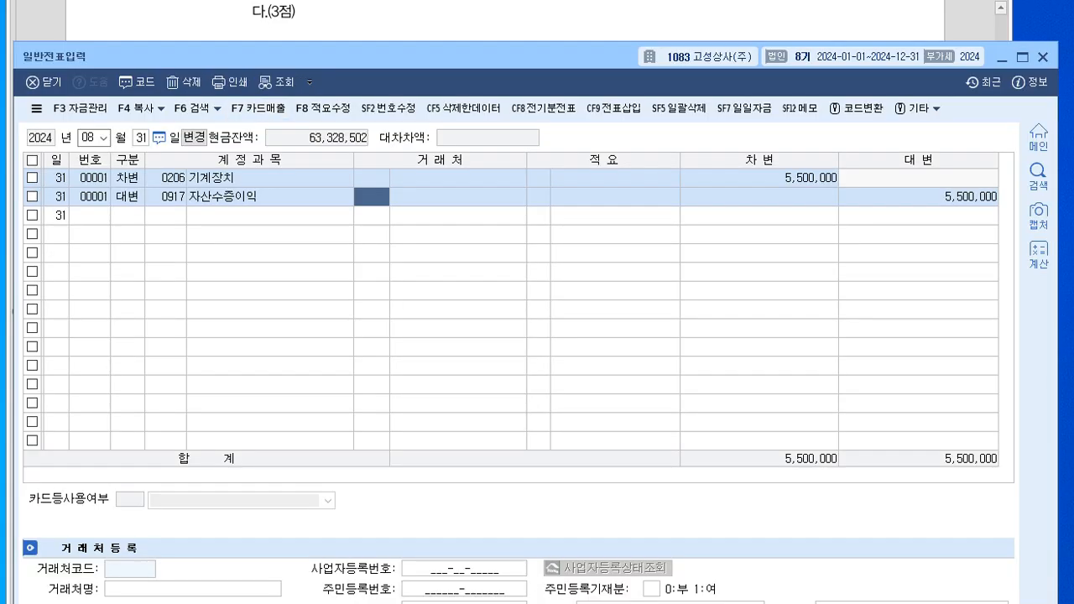
key(Escape)
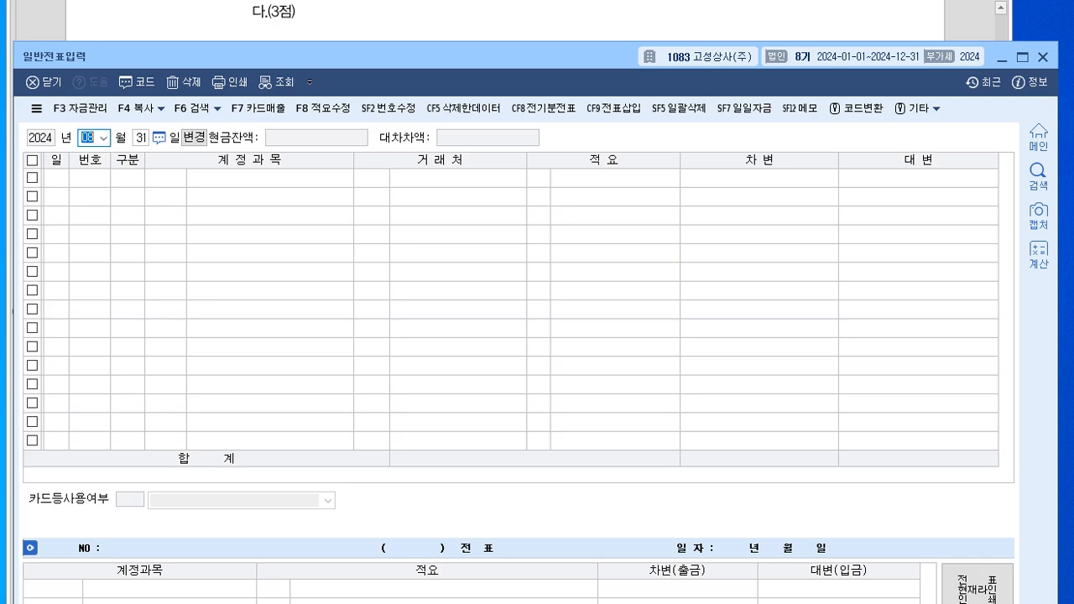
text(0911)
key(Return)
Enter the September 11 debit line 0107 단기매매증권 for 4,000,000, with the window moved to reveal item 5
text(3)
key(Return)
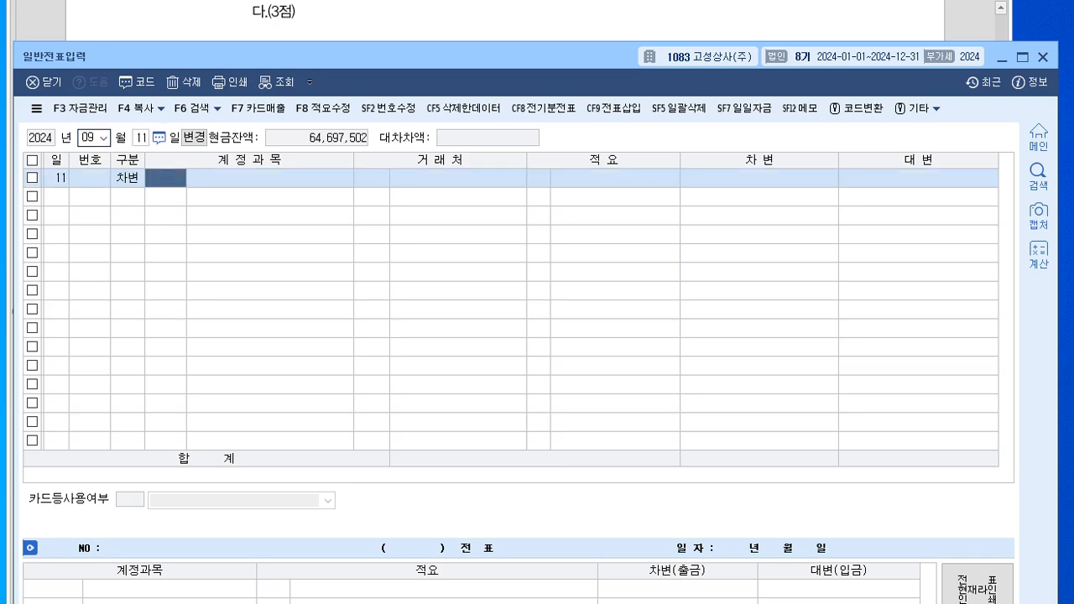
text(107)
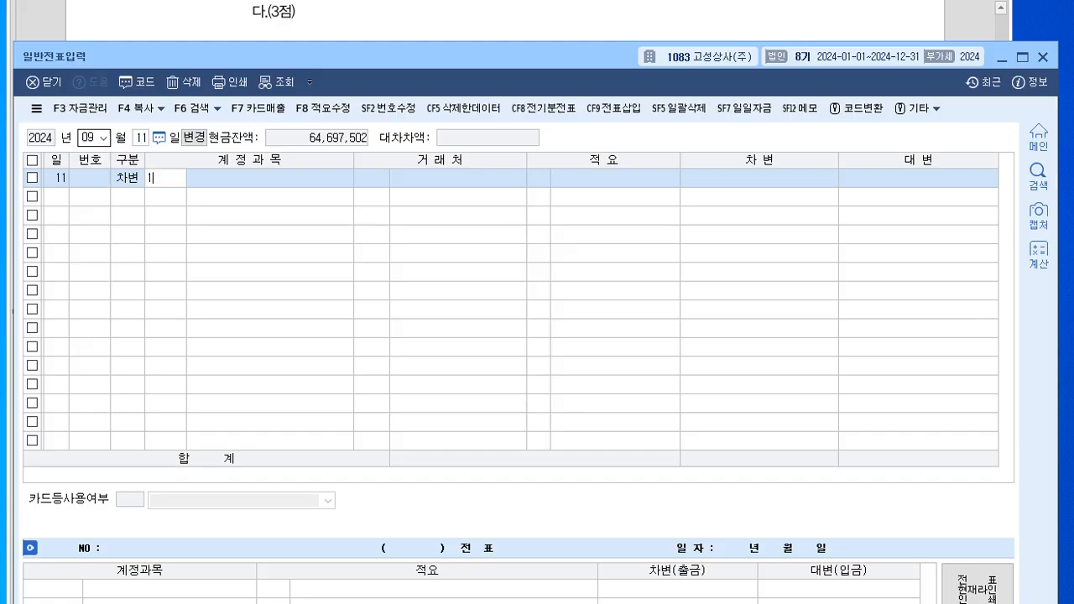
key(Return)
key(Return)
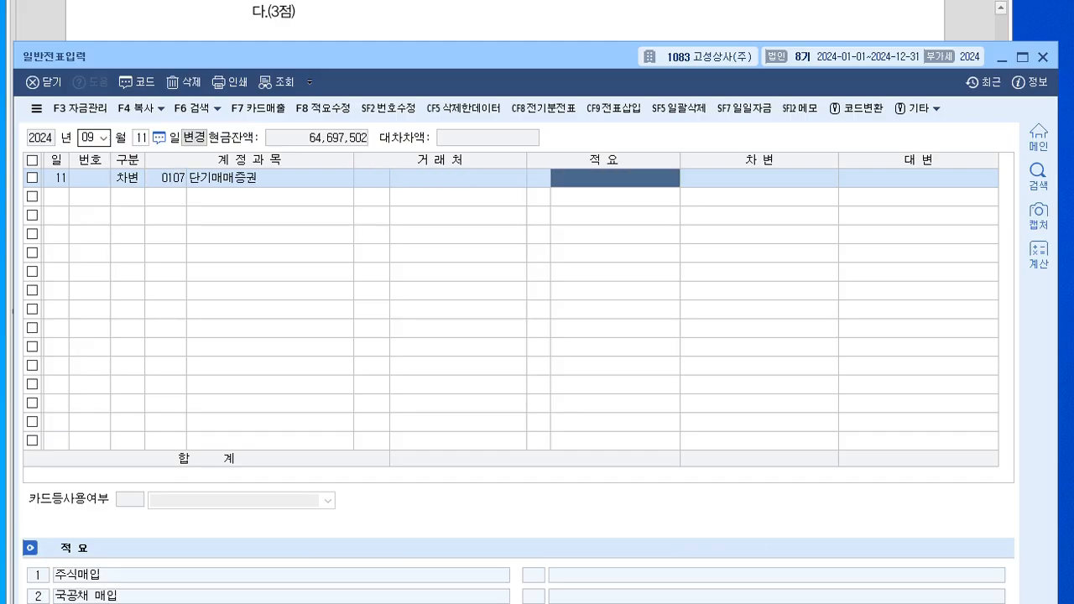
key(Return)
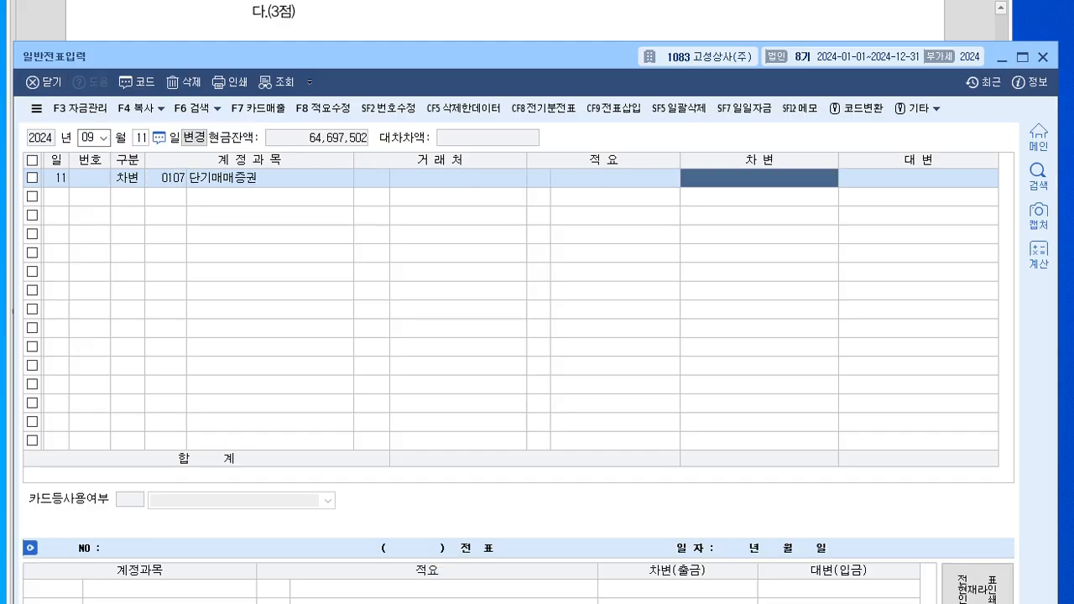
drag(118, 56, 121, 126)
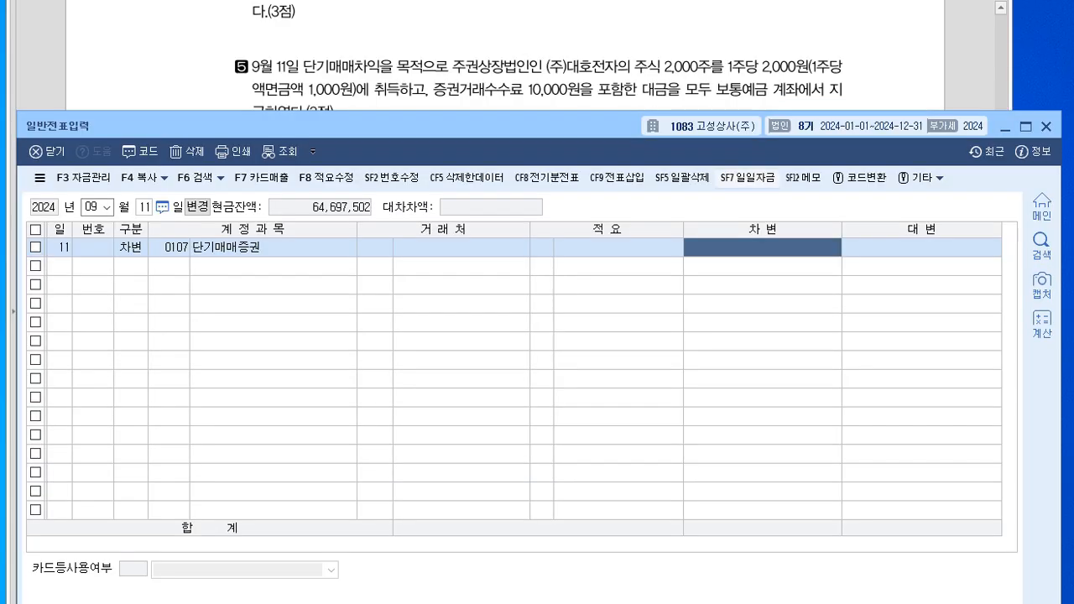
text(4000000)
key(Return)
Add a second September 11 debit line and assign account 0984 수수료비용, found by searching the account codes for 수수료
text(4)
key(Return)
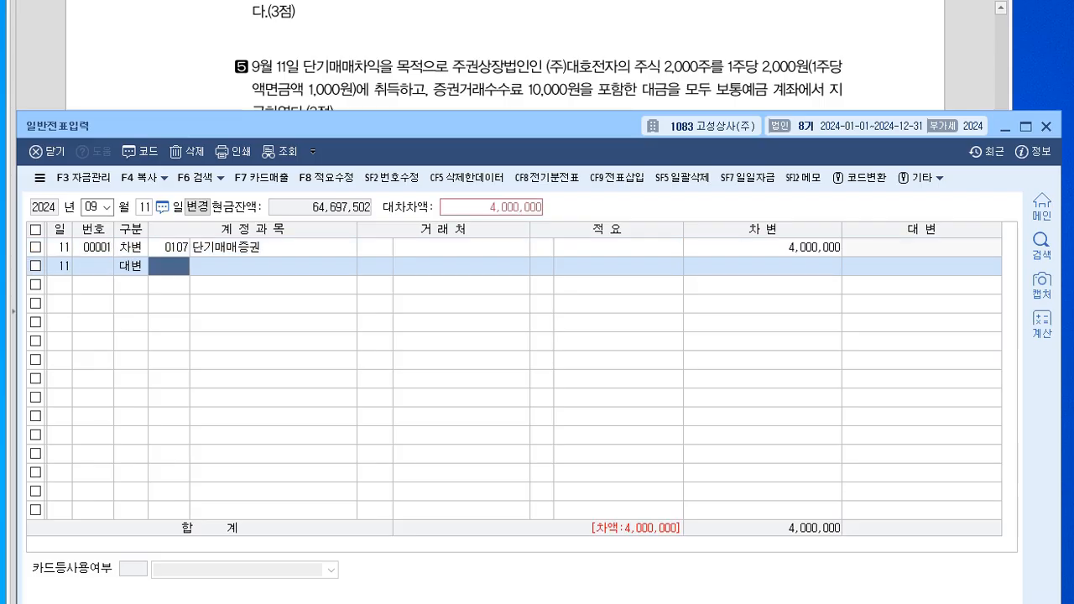
key(Left)
text(3)
key(Return)
text(수수)
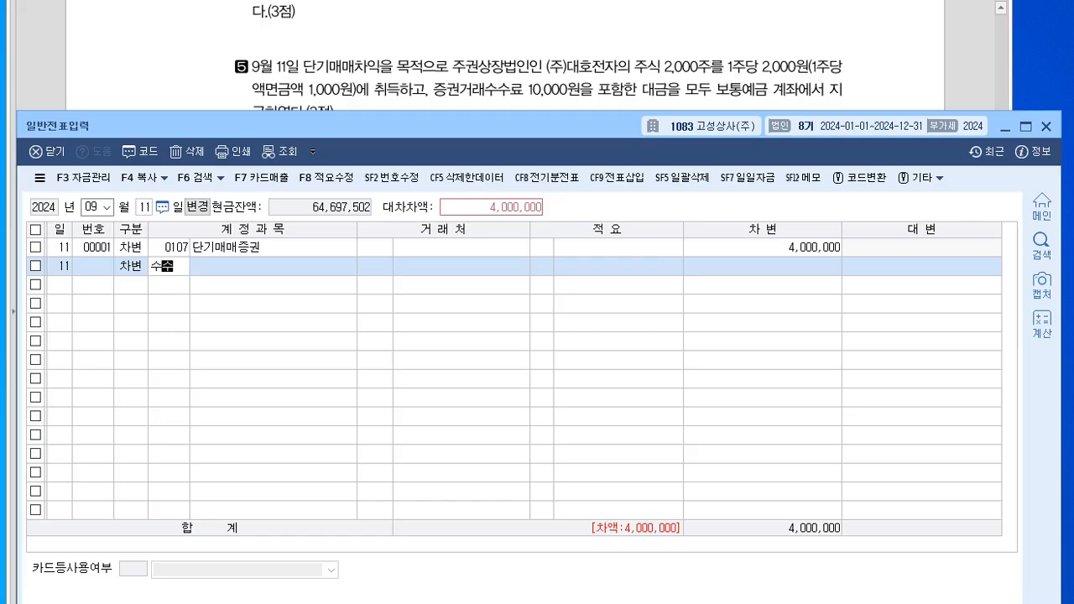
text(료)
key(Return)
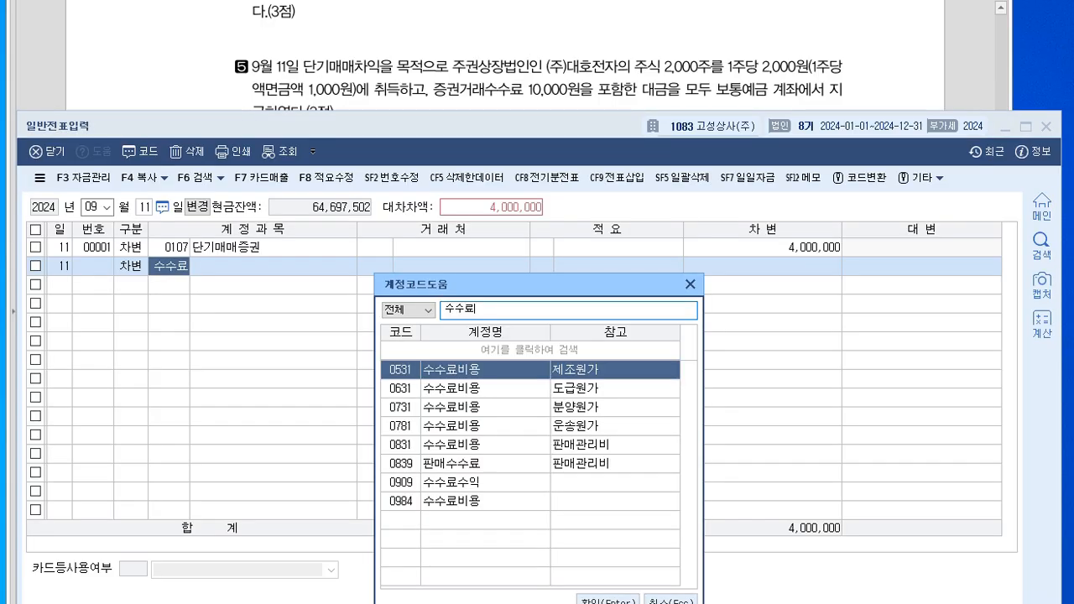
drag(504, 283, 481, 104)
click(444, 321)
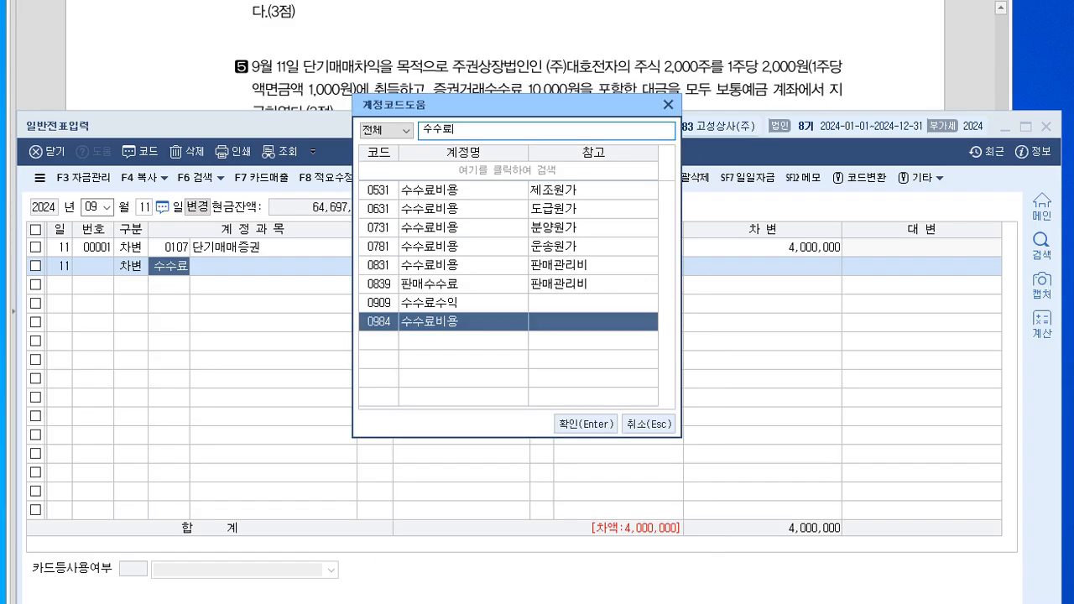
key(Return)
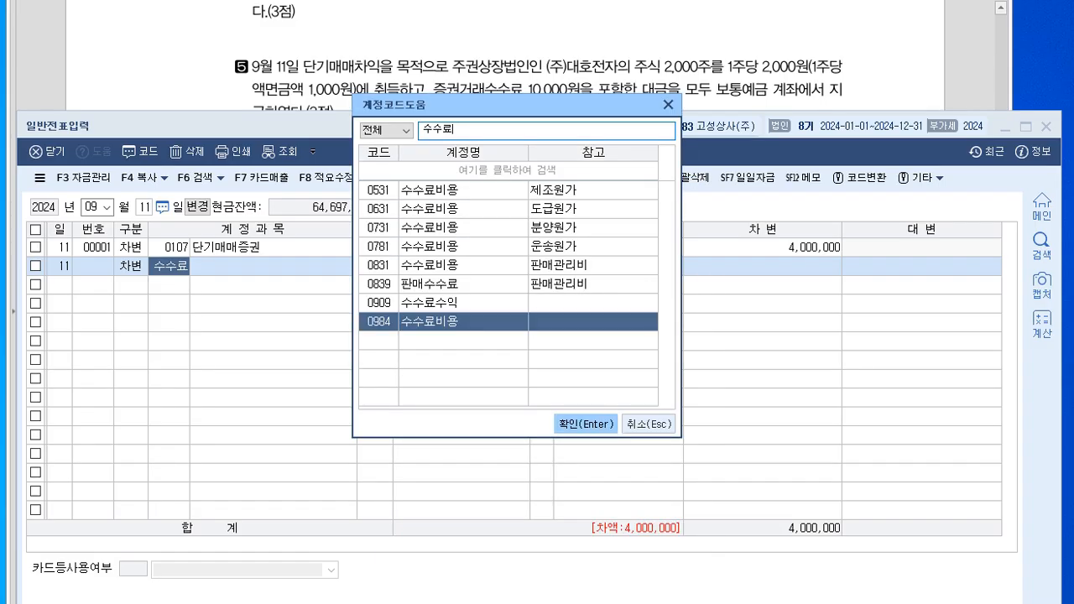
key(Return)
Set the 수수료비용 debit to 10,000 and add the credit line 0103 보통예금 for 4,010,000
key(Return)
key(Return)
text(100000)
key(Return)
text(4)
key(Return)
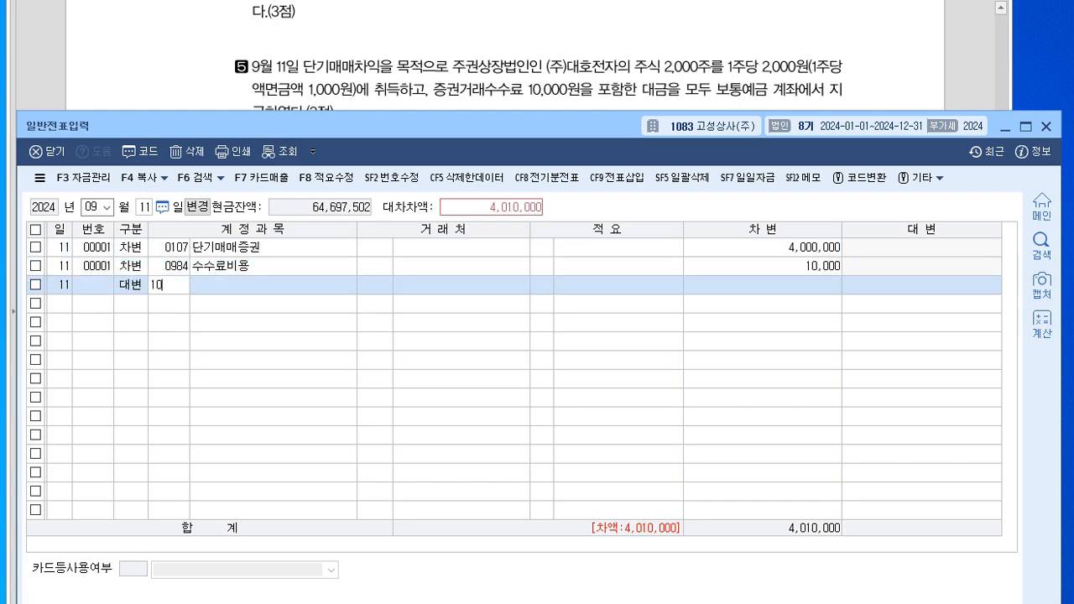
text(103)
key(Return)
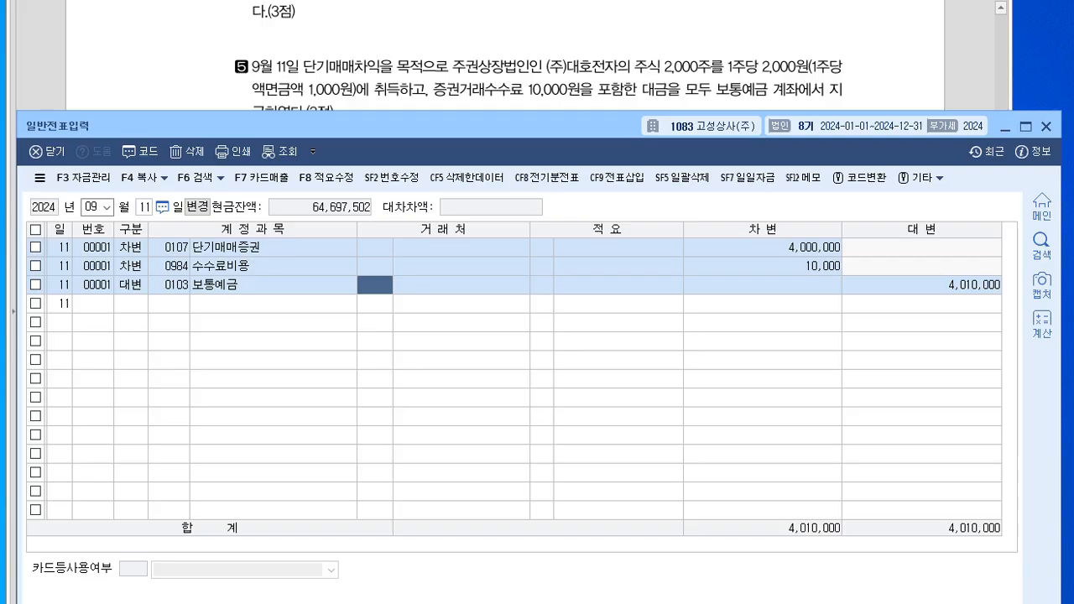
Switch to the exam document, circle 매출금 in item 6 with a crossed arrow, and handwrite 현금 and 받을어음 below it in red
key(alt+Tab)
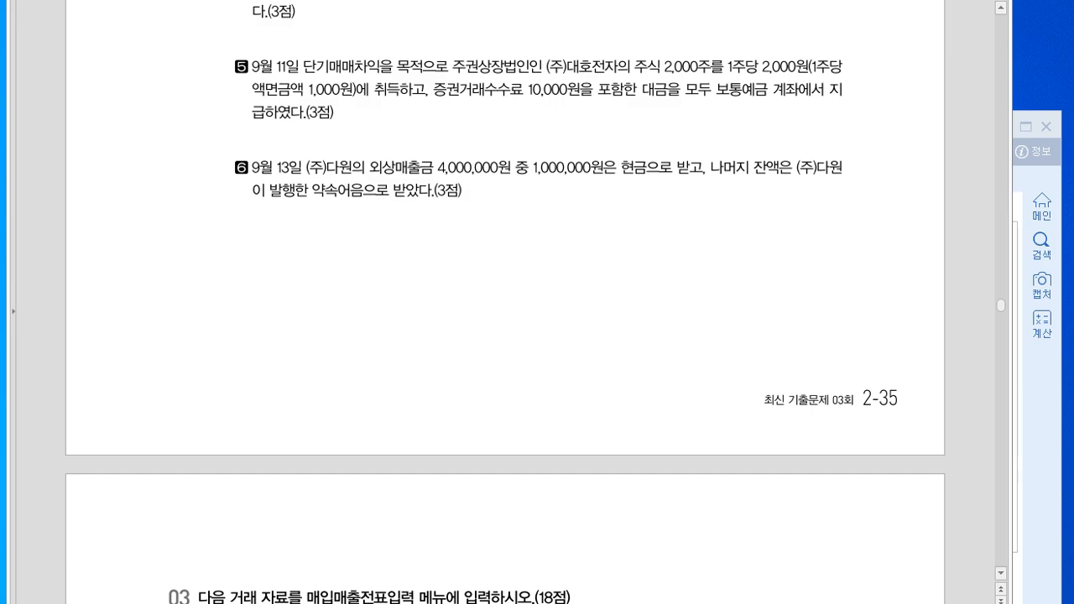
drag(501, 215, 487, 254)
mouse_move(434, 181)
mouse_down()
mouse_move(396, 179)
mouse_move(535, 242)
mouse_up()
mouse_move(332, 217)
mouse_down()
mouse_move(338, 228)
mouse_move(356, 220)
mouse_move(366, 235)
mouse_move(344, 255)
mouse_up()
drag(348, 238, 357, 244)
drag(341, 255, 348, 266)
mouse_move(351, 255)
mouse_down()
mouse_move(379, 289)
mouse_move(398, 267)
mouse_up()
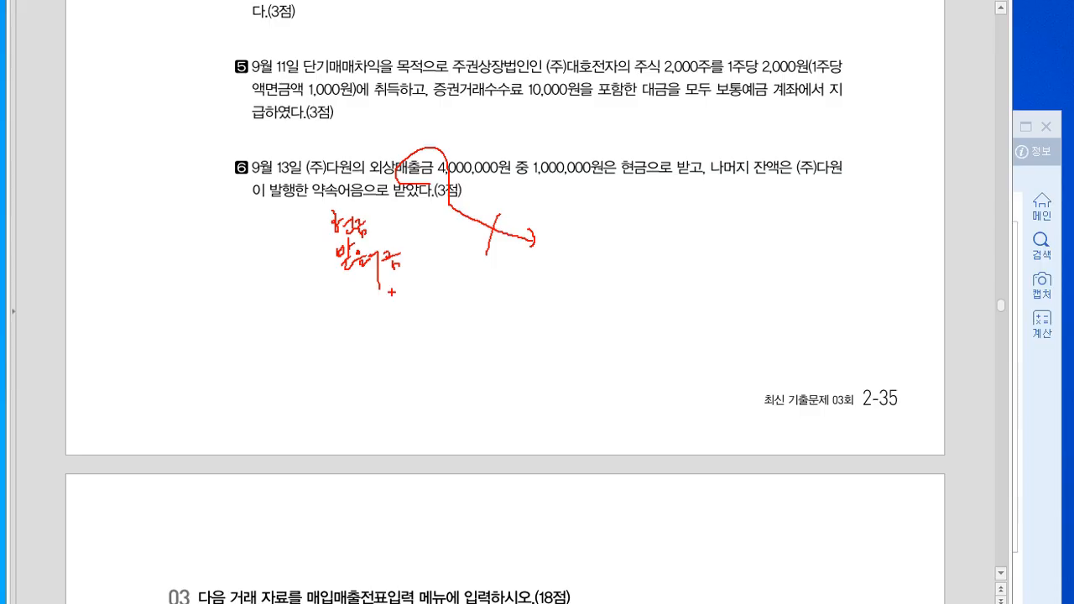
Clear the handwritten notes, switch back to KcLep and change the voucher date to September 13
key(Escape)
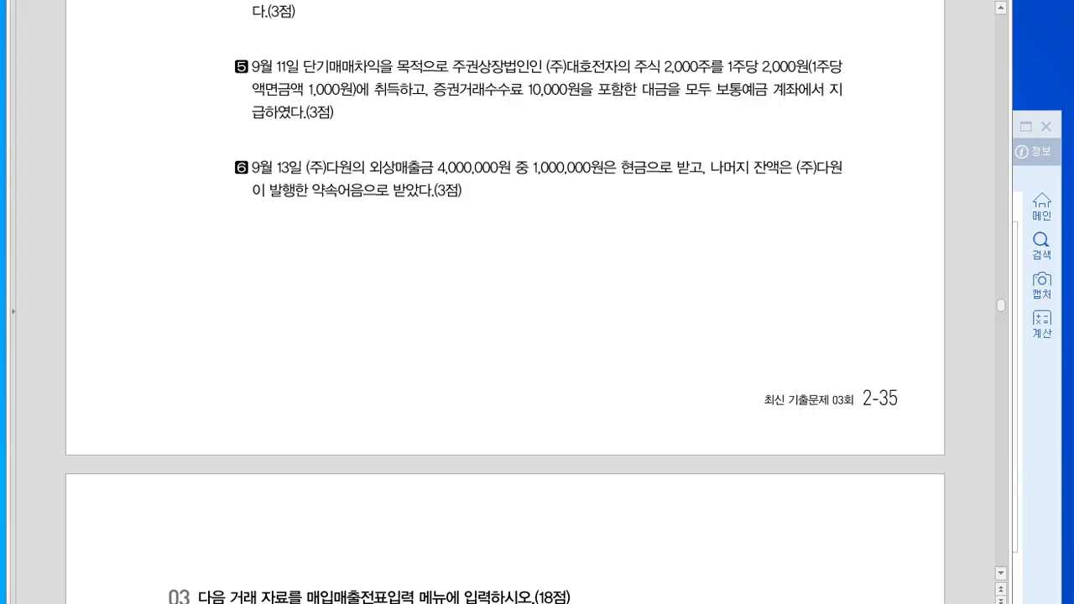
key(alt+Tab)
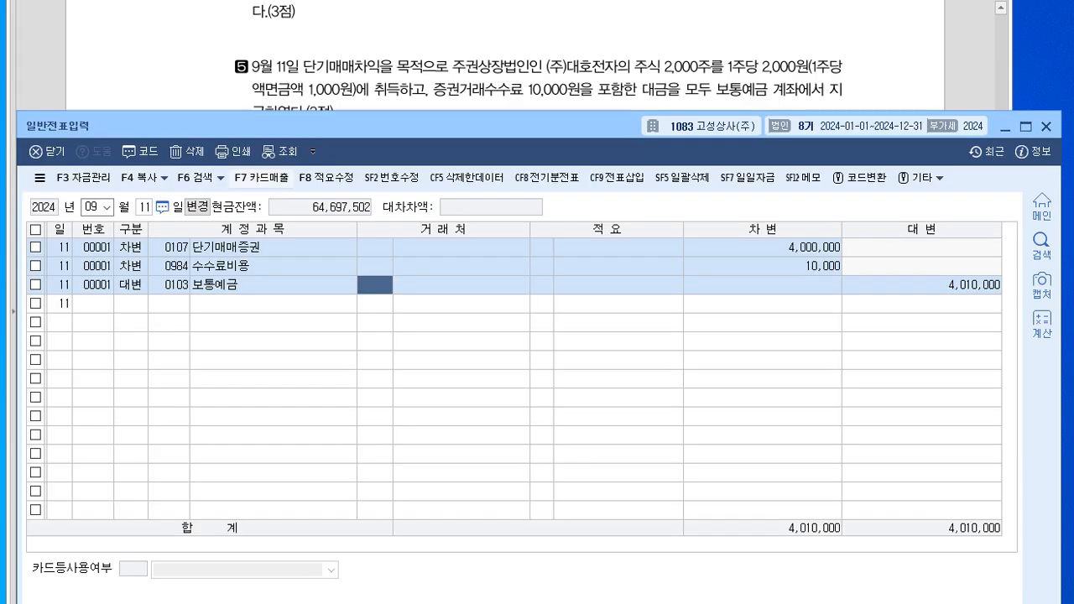
click(144, 207)
text(13)
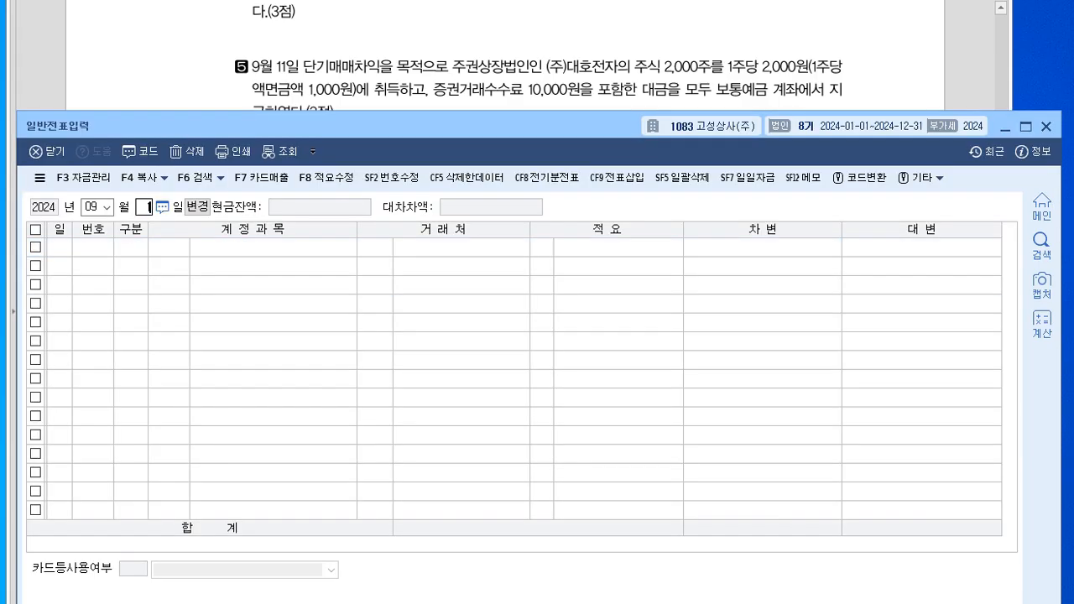
key(Return)
Enter the September 13 debit line 0101 현금 for 1,000,000
key(Return)
text(101)
key(Return)
key(Return)
key(Return)
key(Return)
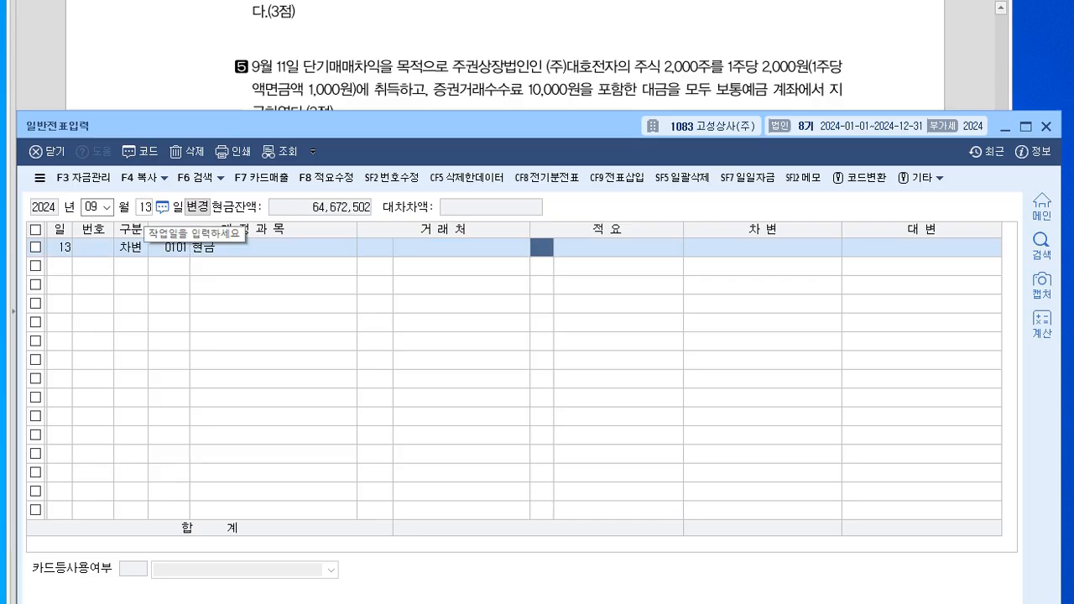
text(1000000)
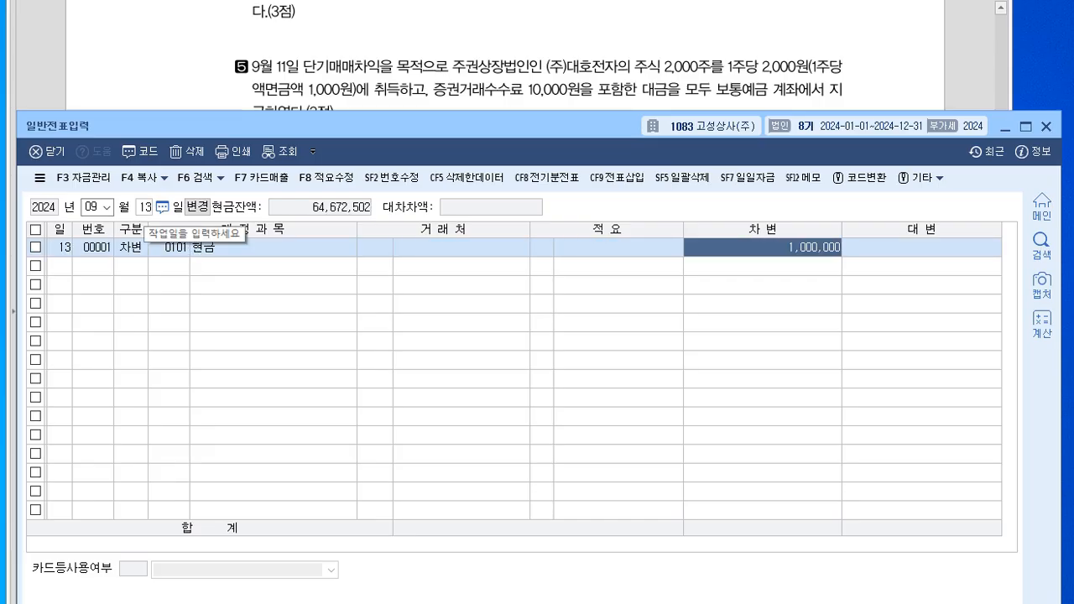
key(Return)
Add a second September 13 line as a debit with account 0110 받을어음
text(4)
key(Return)
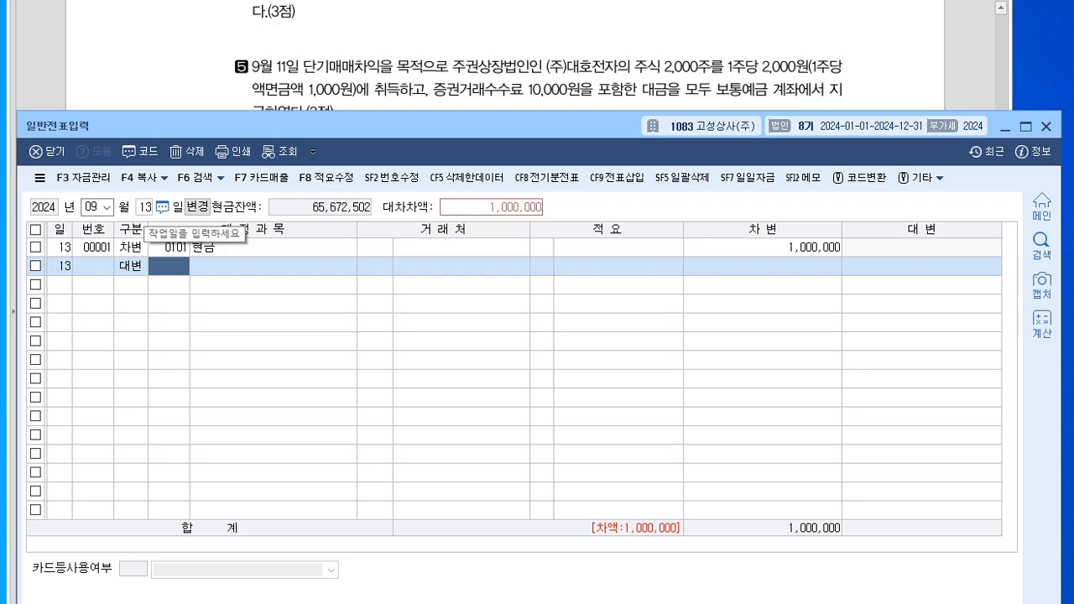
key(Left)
text(3)
key(Return)
text(110)
key(Return)
Set the 받을어음 line's 거래처 to (주)다원 and its debit amount to 3,000,000
text(다원)
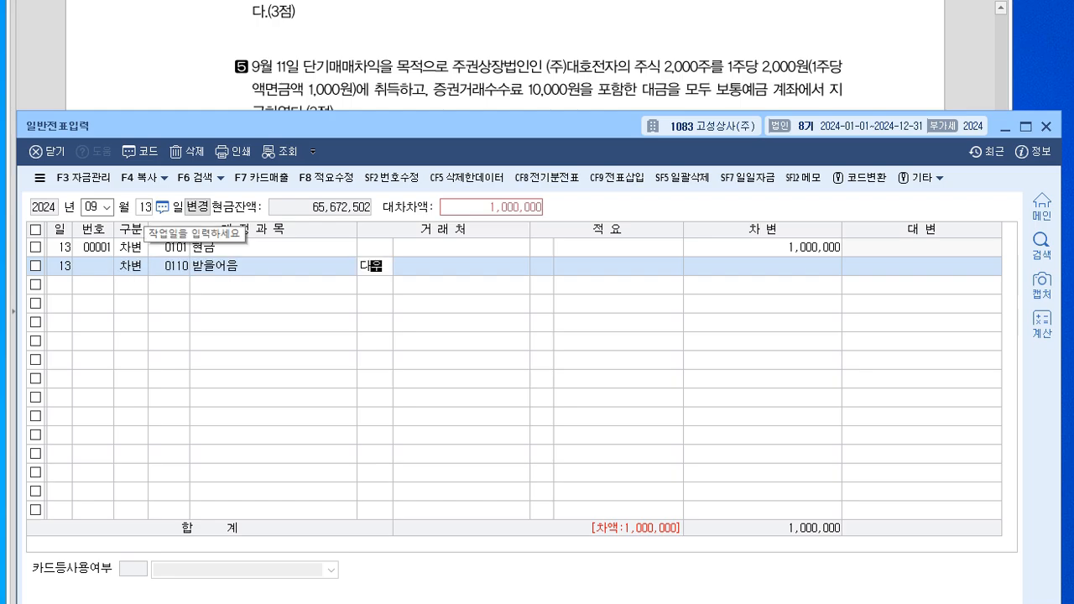
key(Return)
key(Return)
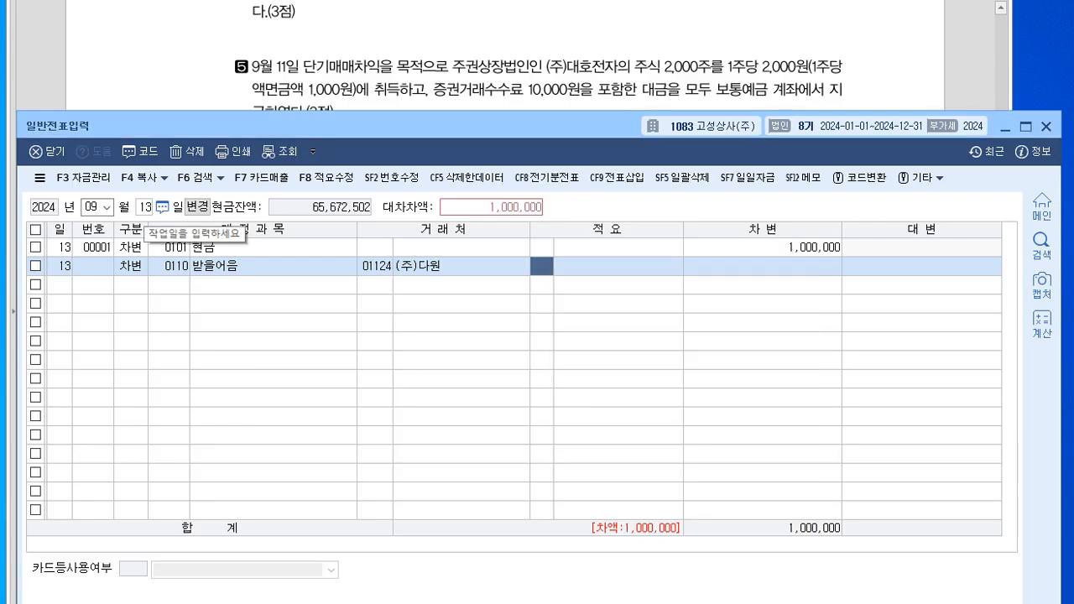
key(Return)
key(Return)
text(3000000)
key(Return)
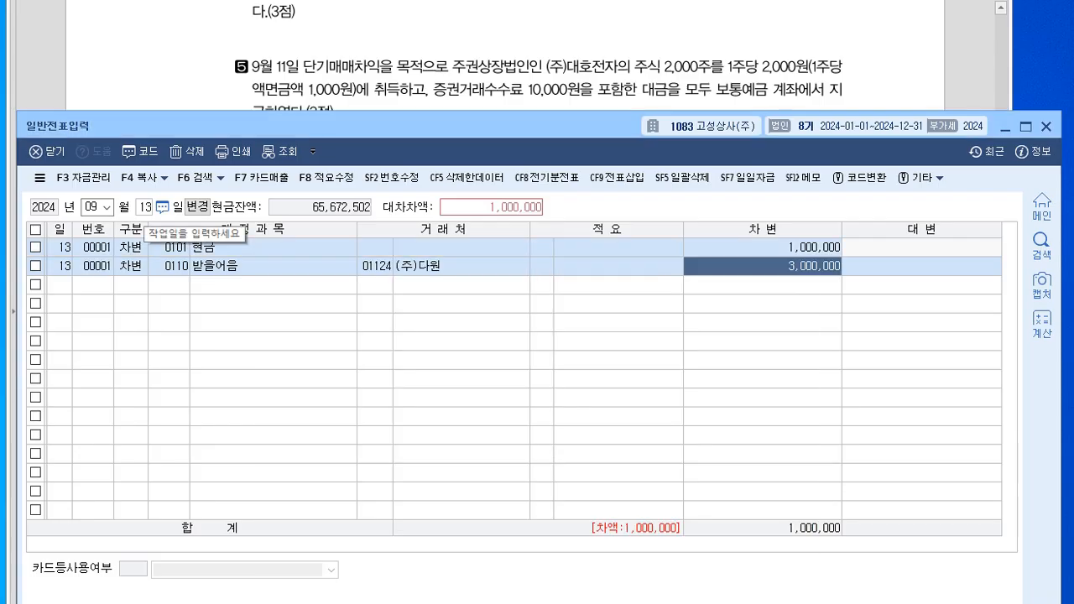
Add the credit line 0108 외상매출금 with 거래처 (주)다원 for 4,000,000, and move the window to reveal item 6
text(4)
key(Return)
text(0108)
key(Return)
key(Return)
key(Return)
drag(370, 125, 376, 228)
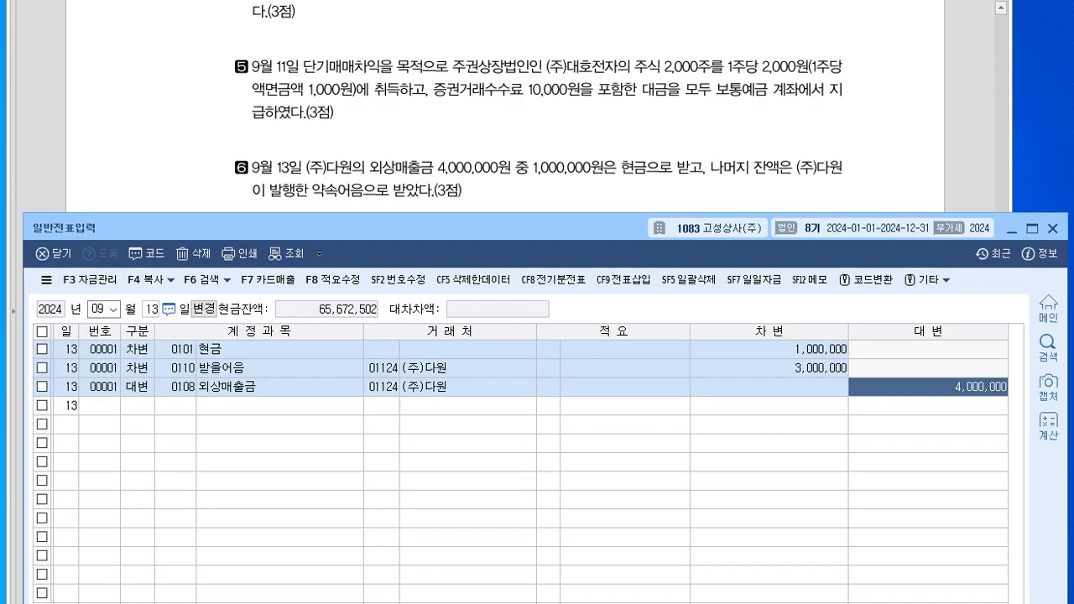
Clear the 거래처 code on the 0108 외상매출금 credit line
click(382, 367)
click(382, 387)
key(space)
key(Return)
key(Left)
key(Left)
key(Left)
key(Right)
key(Right)
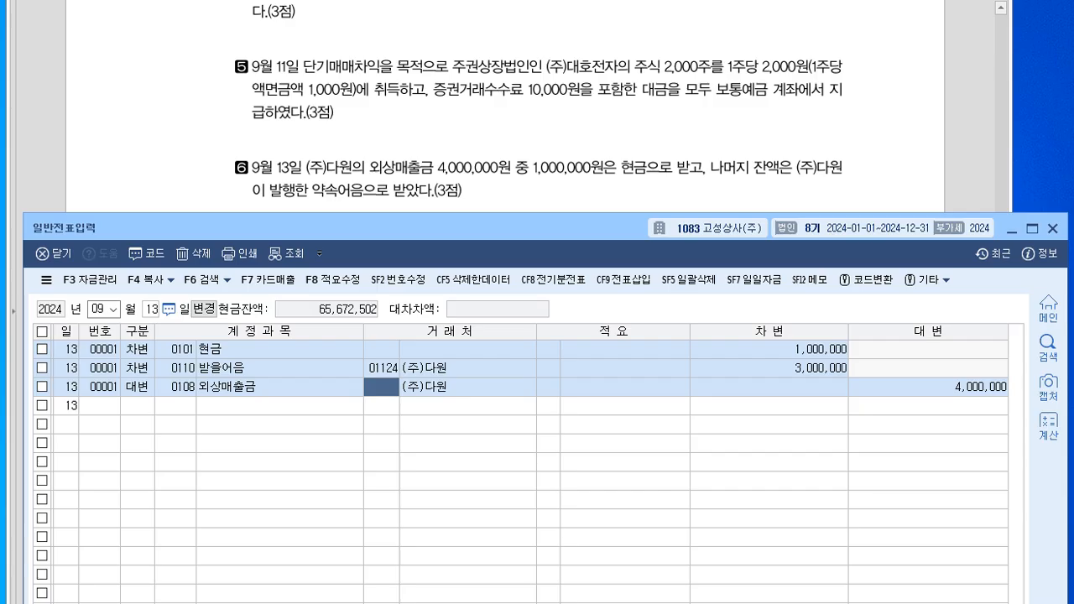
key(Right)
key(Left)
key(Left)
key(Right)
key(Right)
key(Right)
key(Right)
key(Left)
key(Left)
key(Left)
key(Left)
key(Right)
Reassign 거래처 01124 (주)다원 to the 0108 외상매출금 credit line
key(plus)
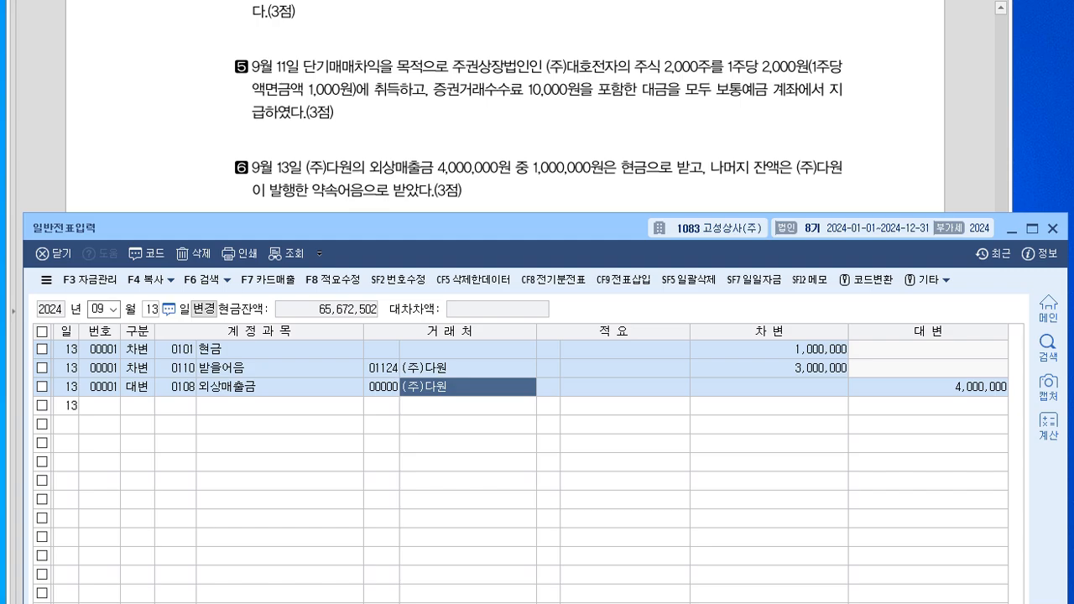
key(Return)
key(Return)
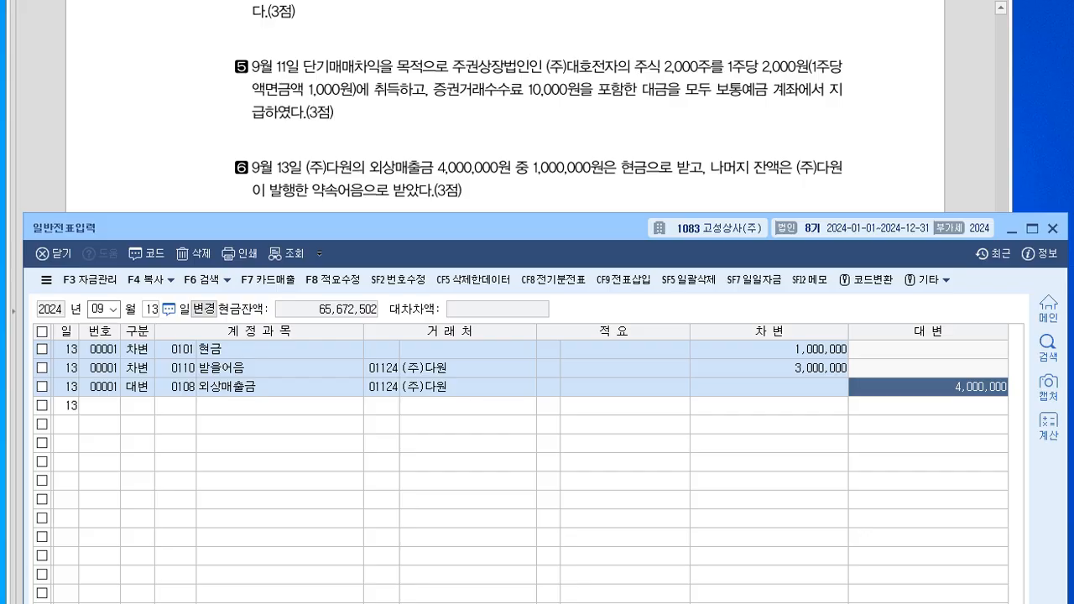
Bring up question 3 in the exam document, then return to KcLep and close 일반전표입력
click(286, 151)
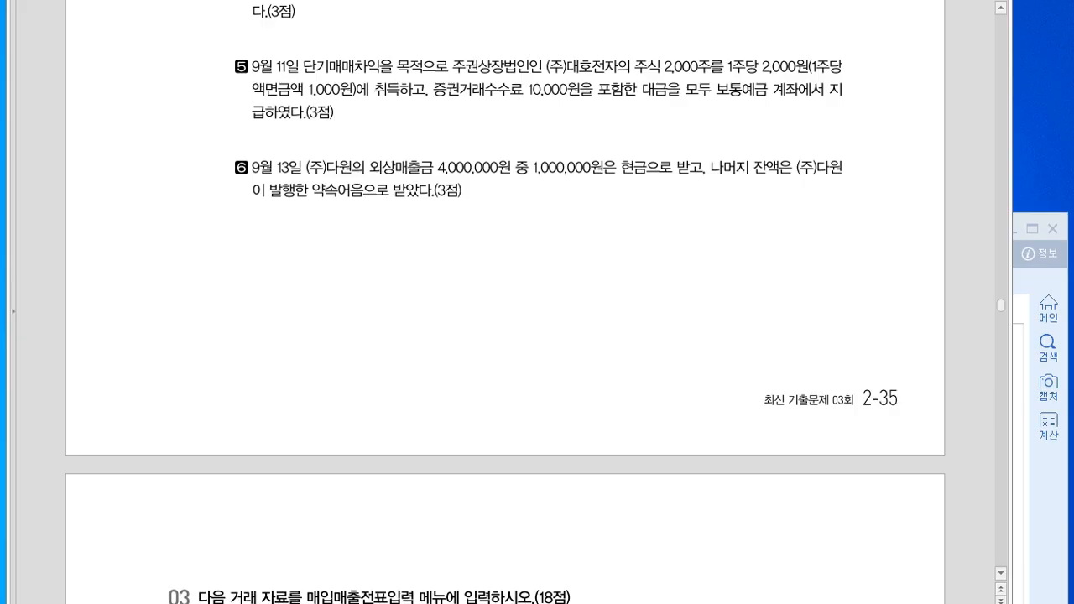
scroll(285, 151, down, 7)
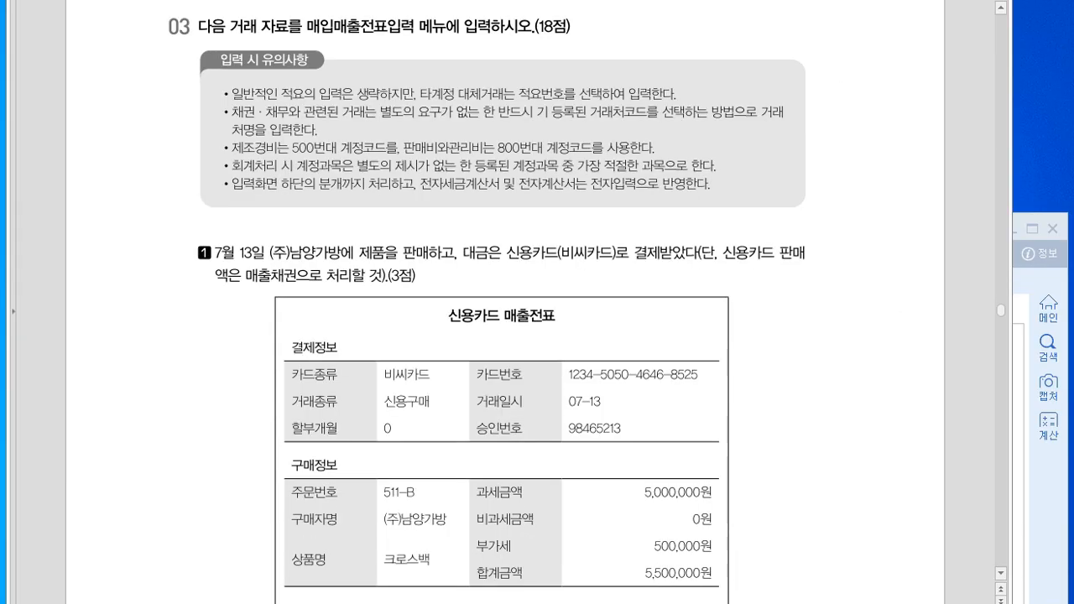
click(1041, 275)
drag(537, 227, 515, 62)
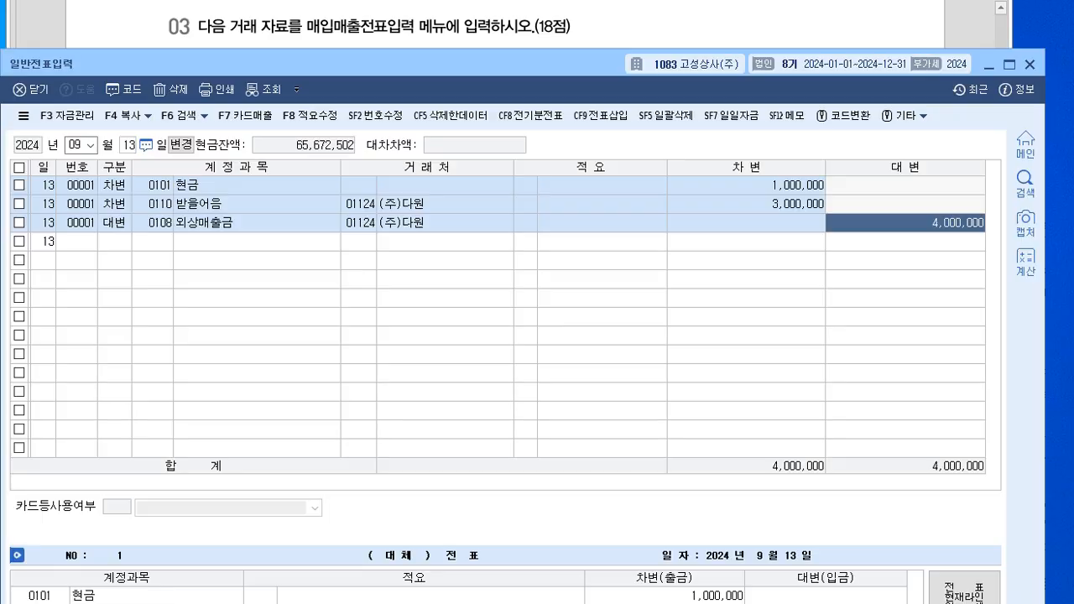
click(1030, 64)
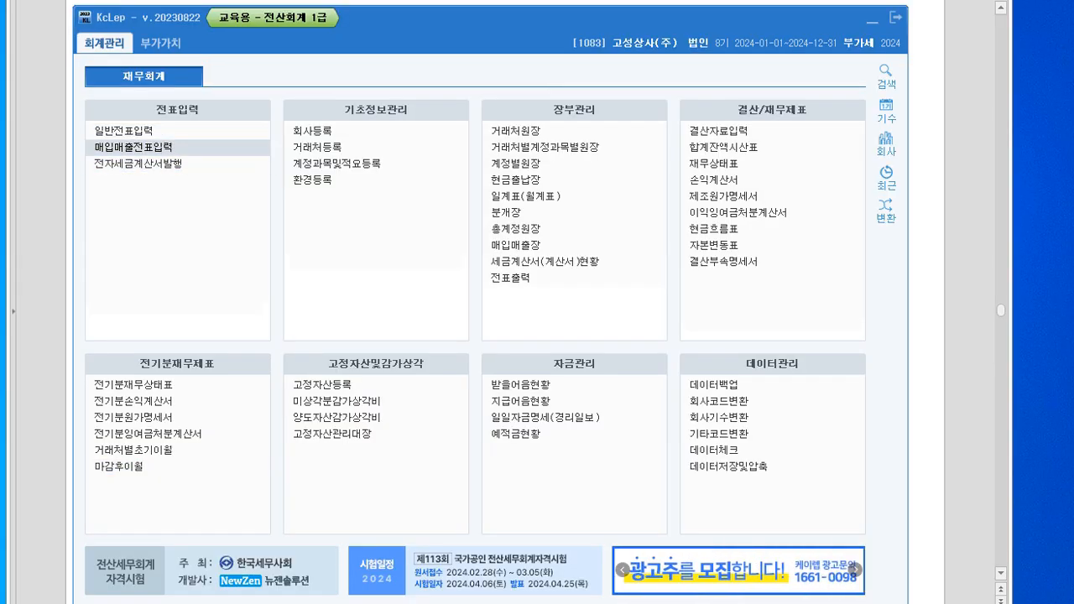
Open 매입매출전표입력, move its window clear and minimize the KcLep main window
click(133, 147)
drag(470, 17, 446, 140)
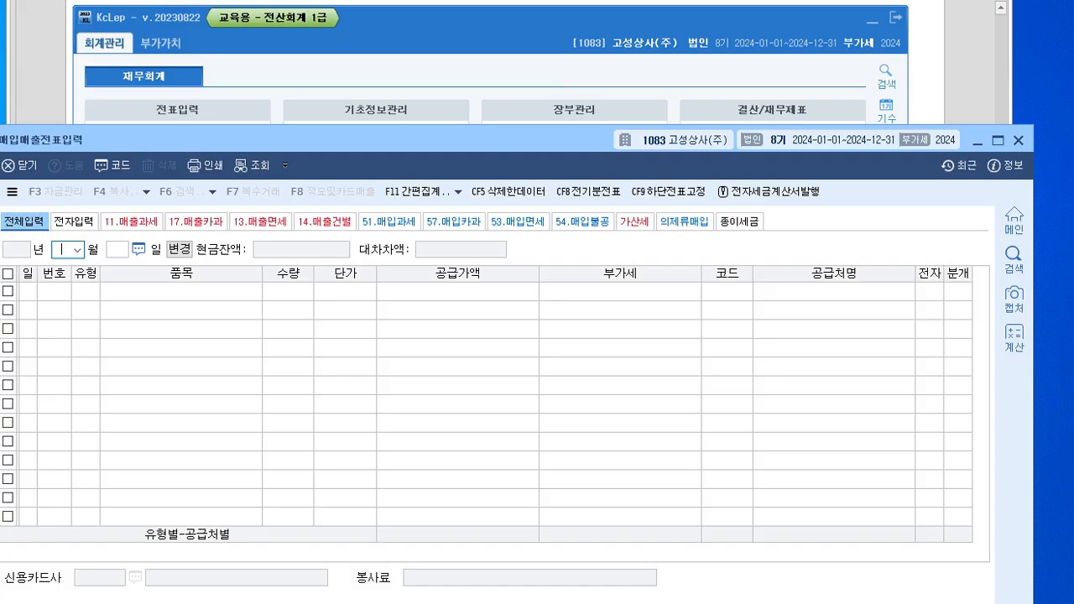
click(873, 19)
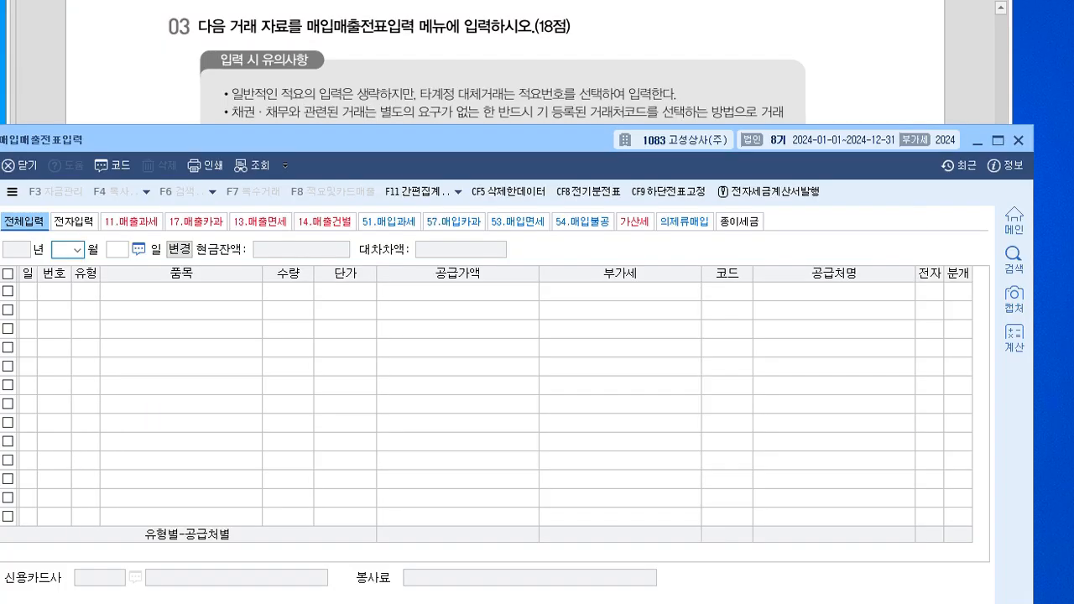
Review item 1's 신용카드 매출전표 in the exam document, then set the 매입매출전표입력 date to July 13
click(864, 67)
scroll(537, 310, down, 2)
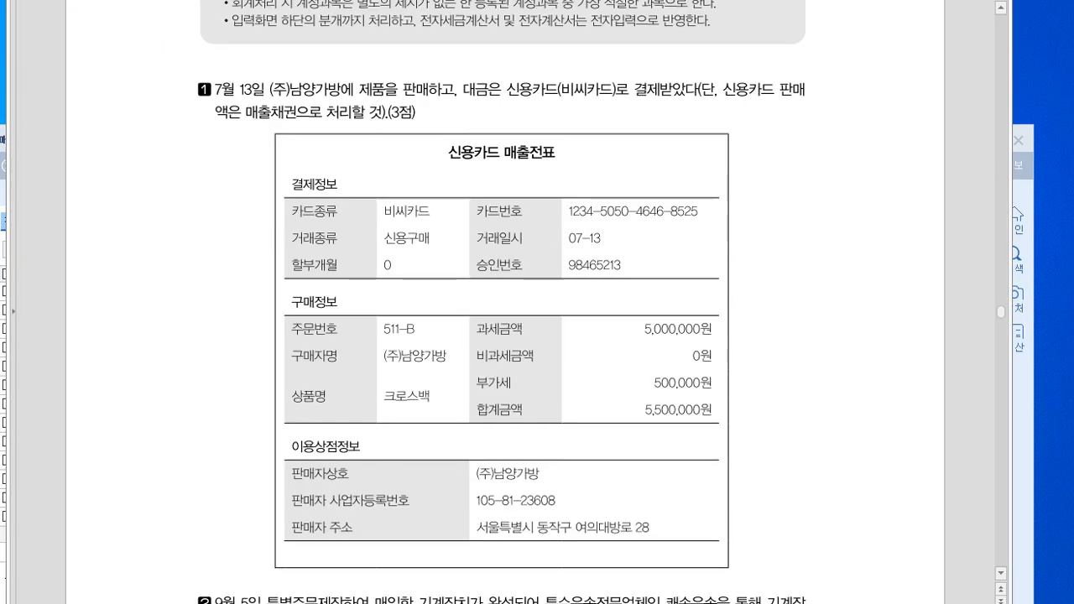
scroll(537, 310, down, 1)
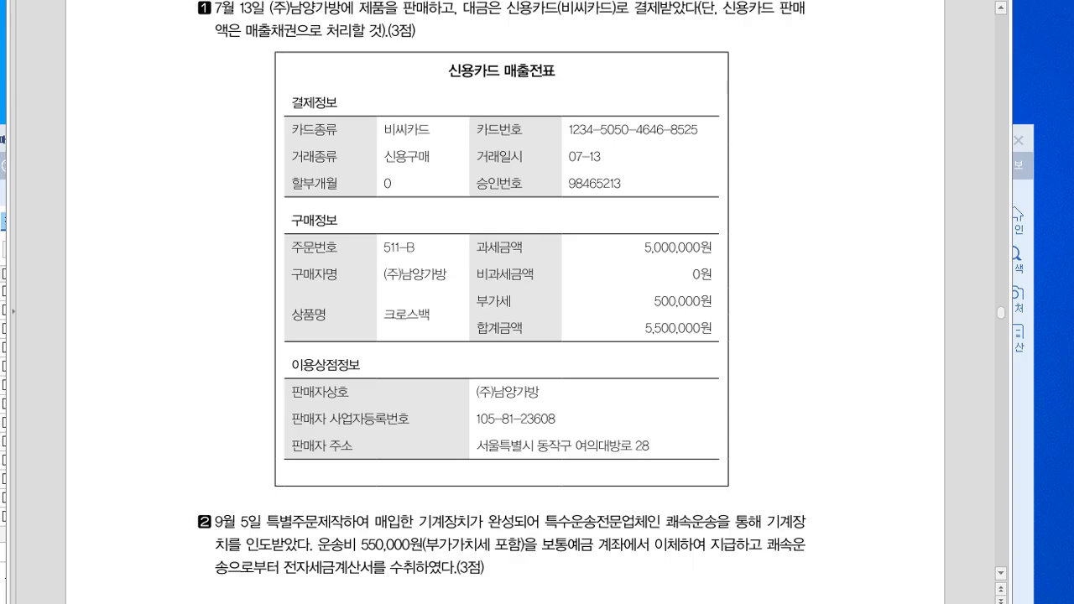
scroll(537, 310, up, 1)
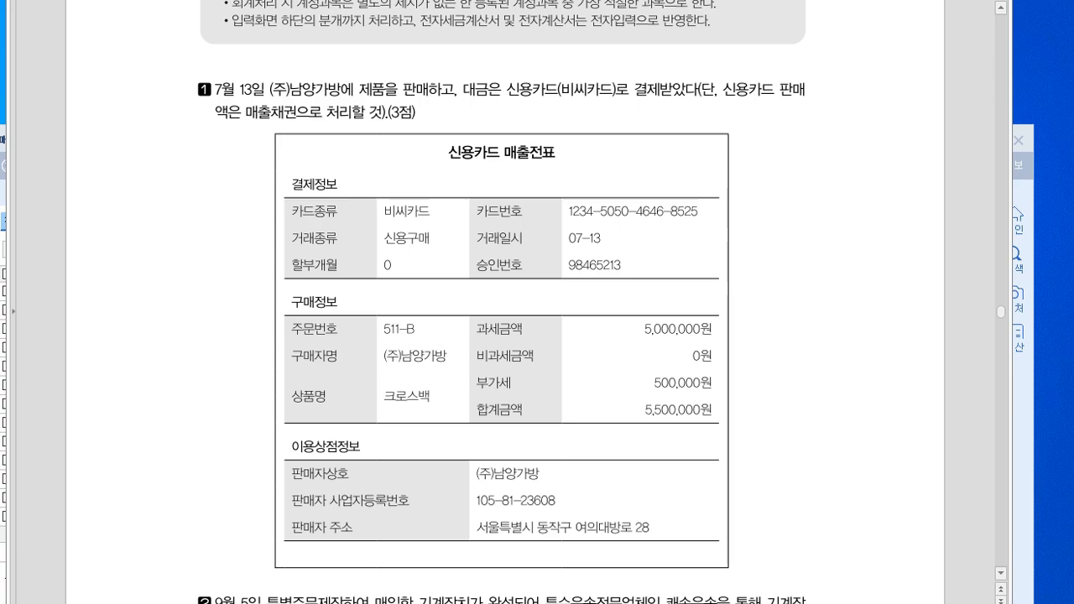
key(alt+Tab)
drag(352, 140, 369, 23)
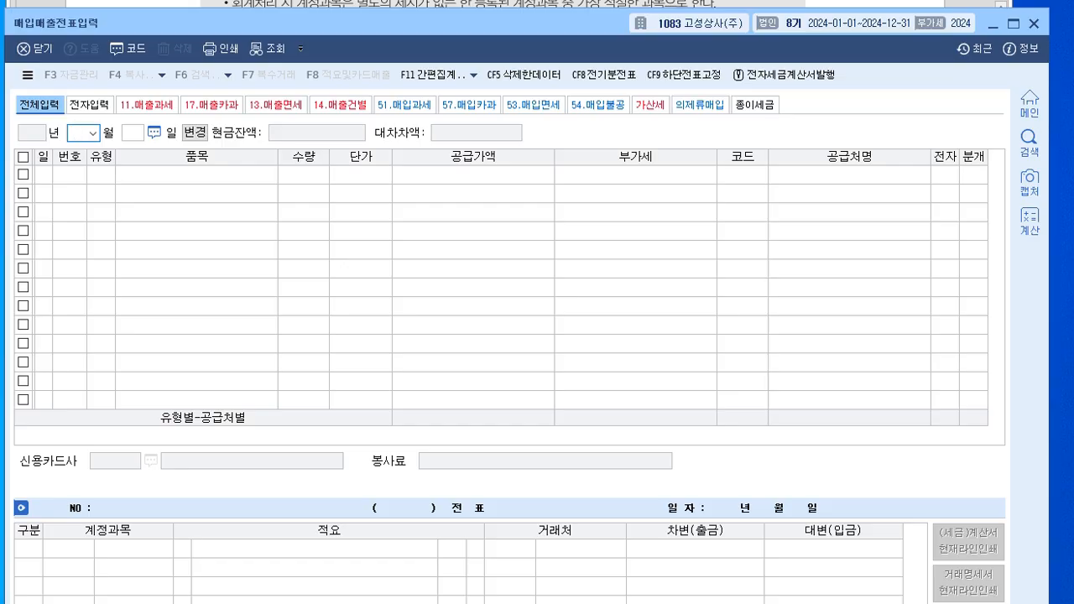
text(07)
key(Return)
text(13)
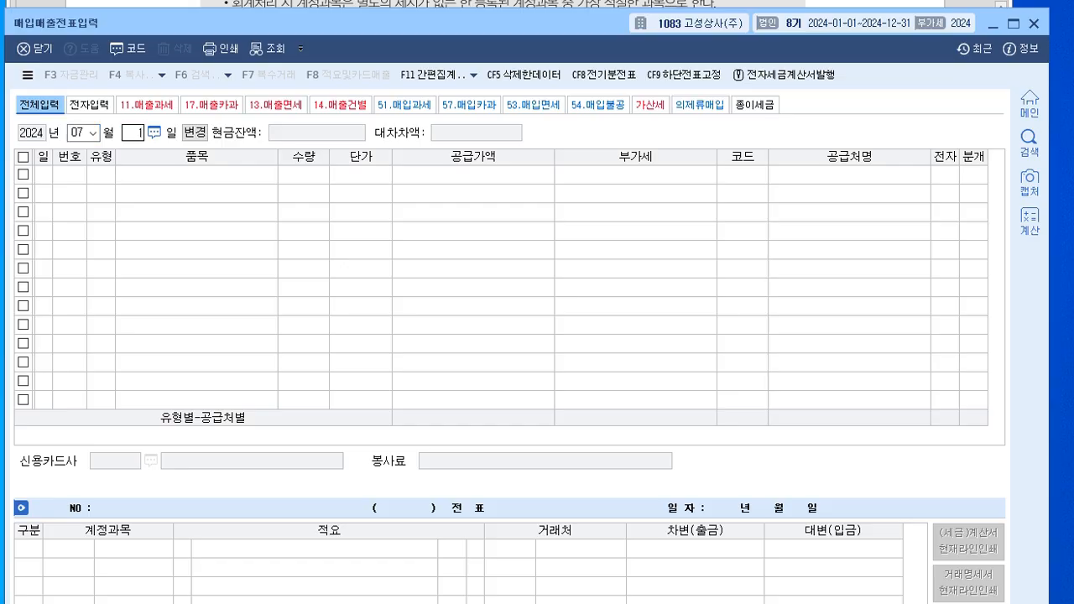
key(Return)
Reposition the 매입매출전표입력 window and circle type 17.카과 in red in the 부가세유형 list
drag(252, 9, 267, 34)
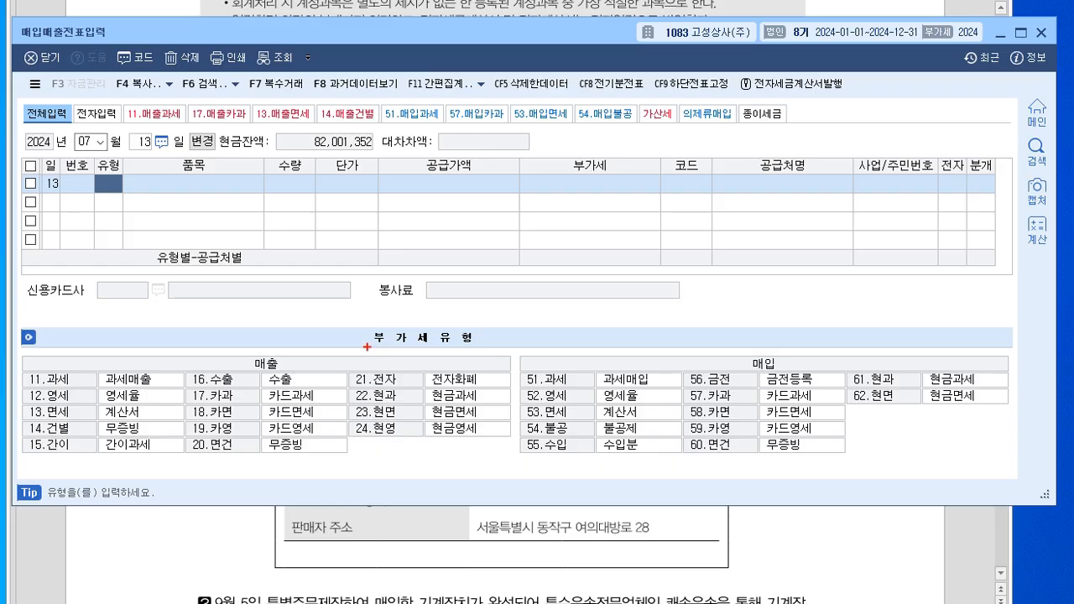
mouse_move(220, 403)
mouse_down()
mouse_move(205, 386)
mouse_move(205, 412)
mouse_move(220, 379)
mouse_move(220, 411)
mouse_move(228, 382)
mouse_move(230, 406)
mouse_up()
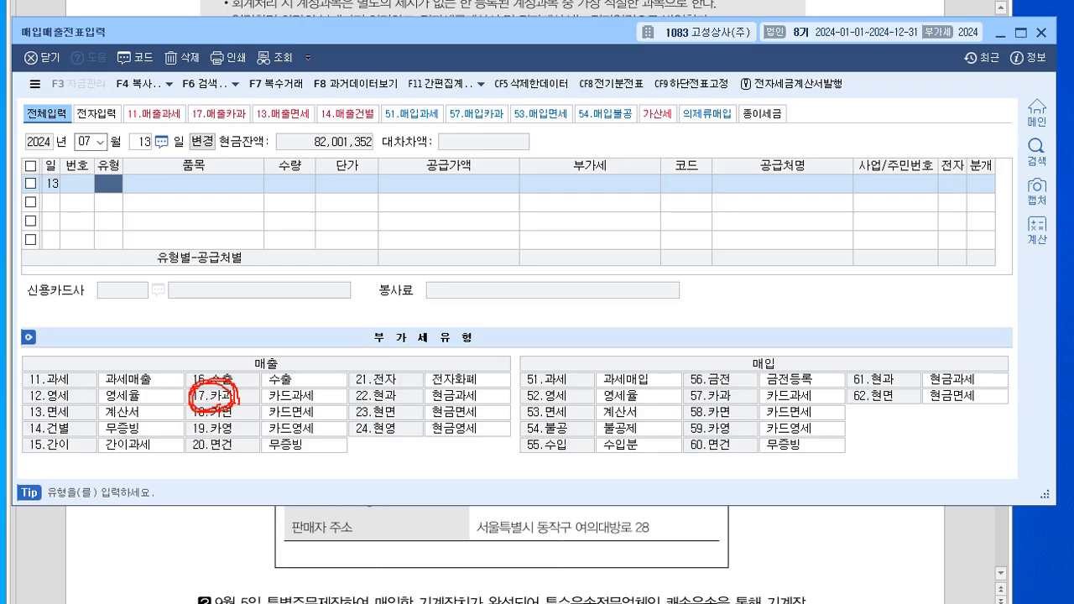
Clear the red circle and start the July 13 entry with type 17 (카과) and item 크로스백
key(Escape)
text(17)
key(Return)
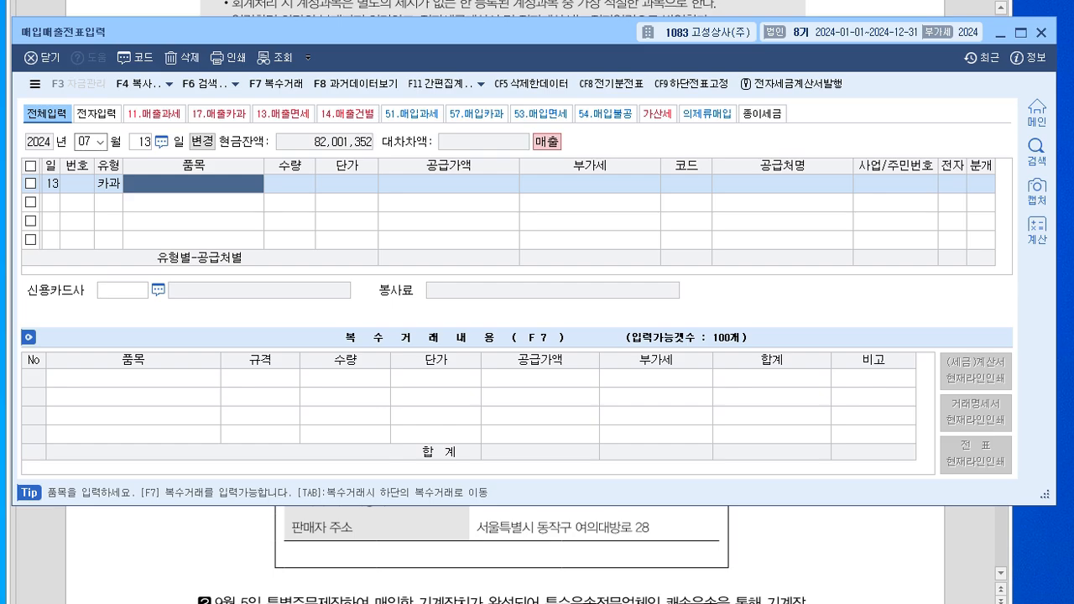
text(크로스)
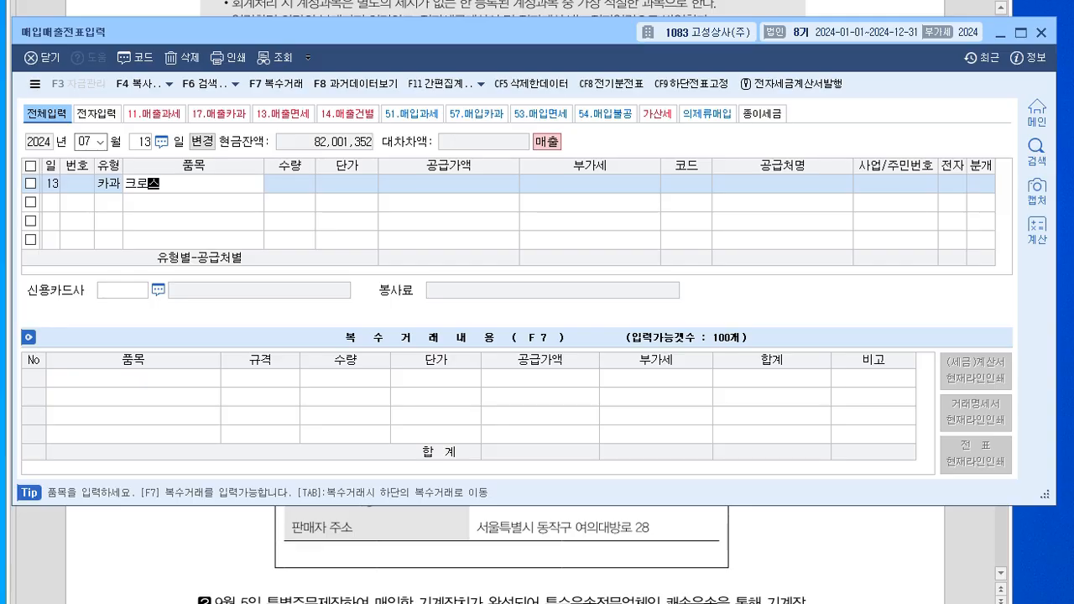
text(백)
key(Return)
key(Return)
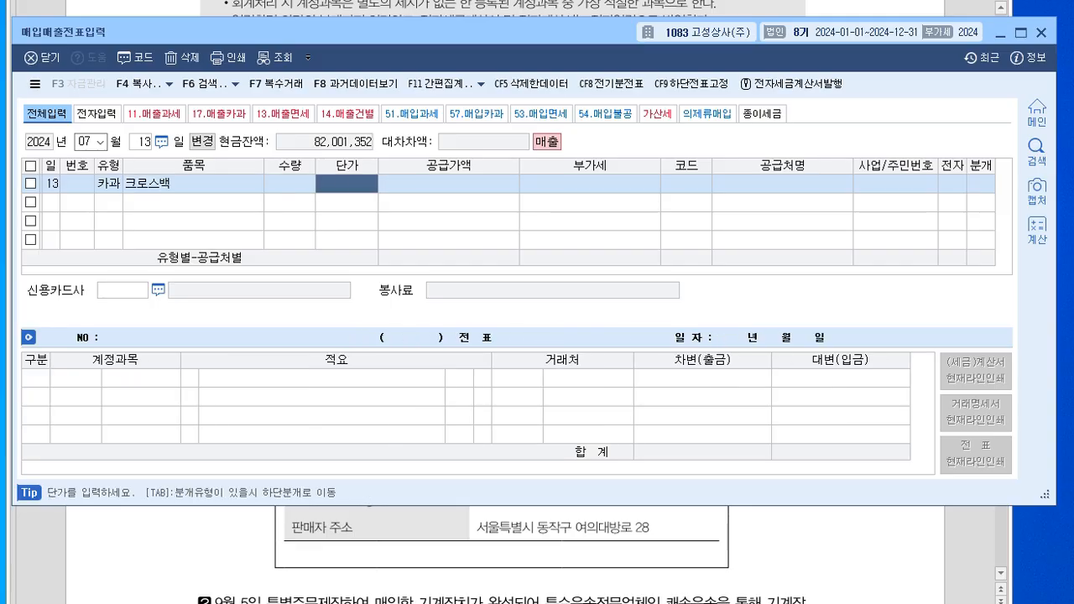
Set the 크로스백 sale's 공급가액 to 5,000,000 and its 공급처 to (주)남양가방
key(Return)
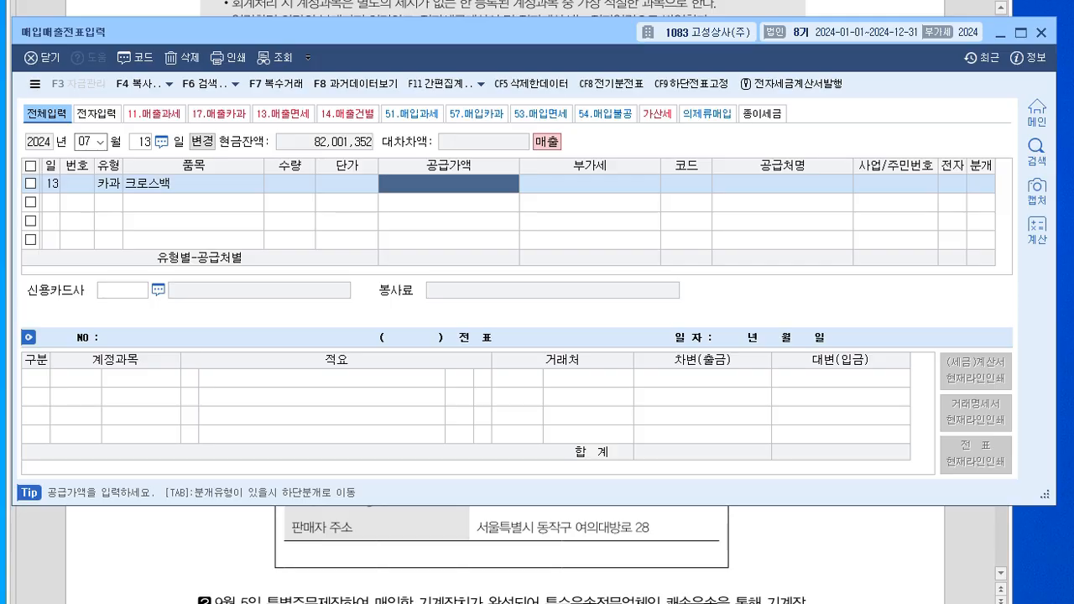
text(5000000)
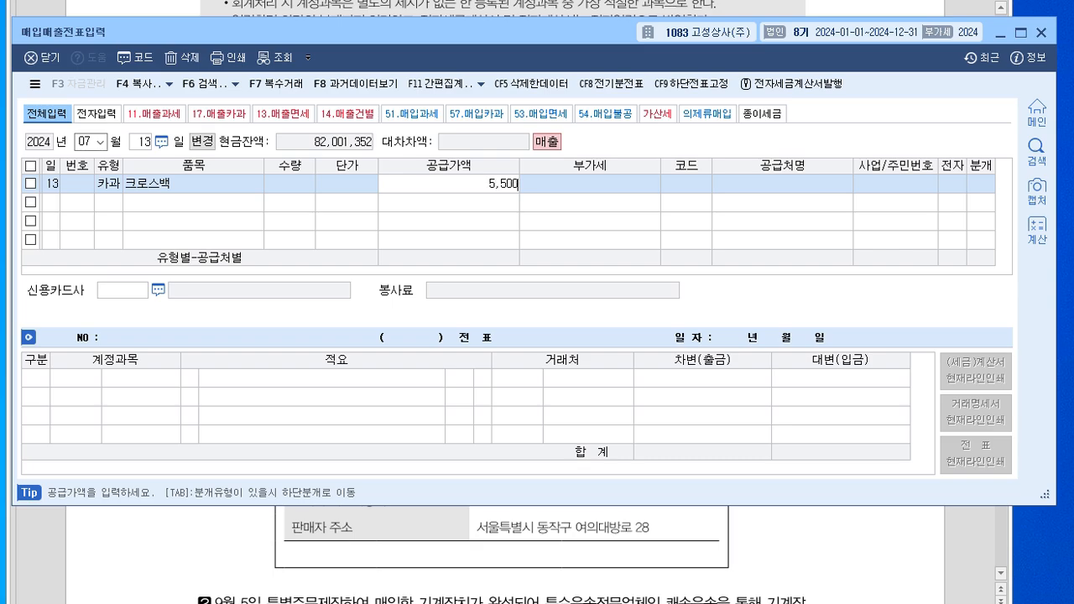
key(Return)
key(Return)
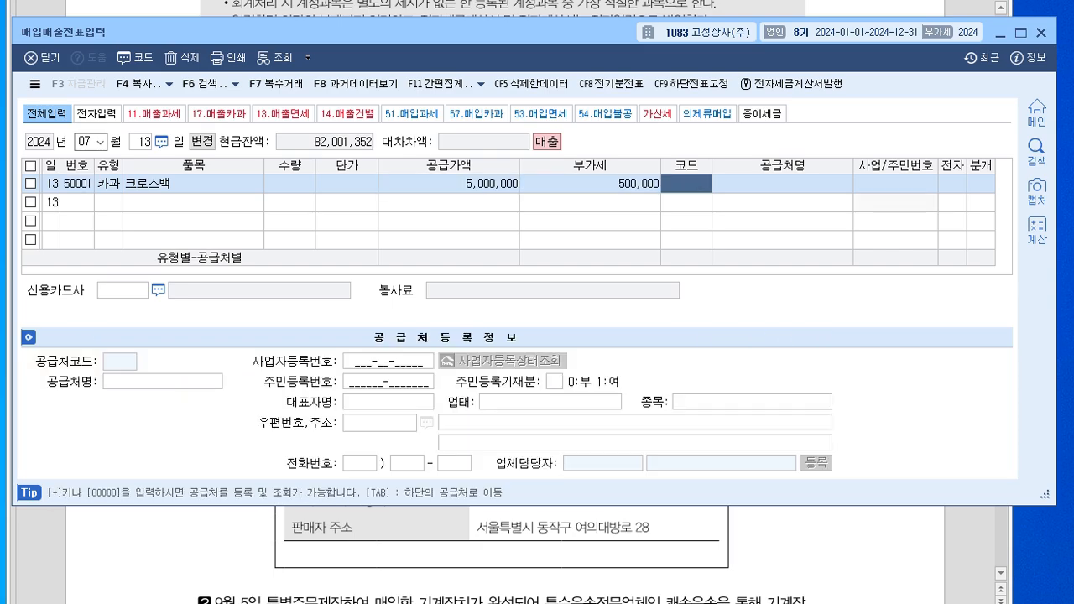
text(남양)
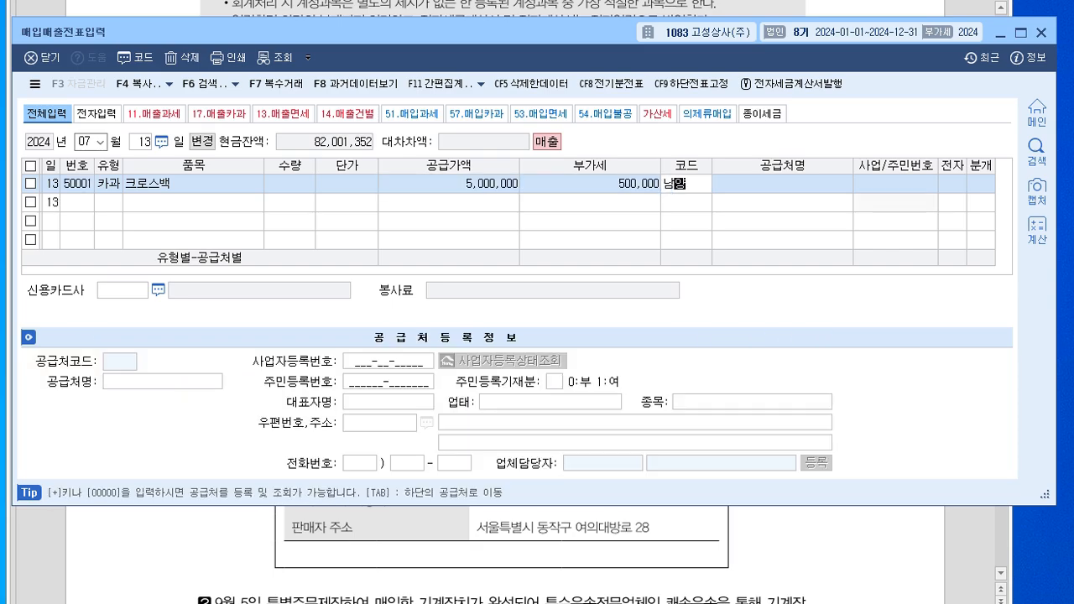
key(Return)
key(Return)
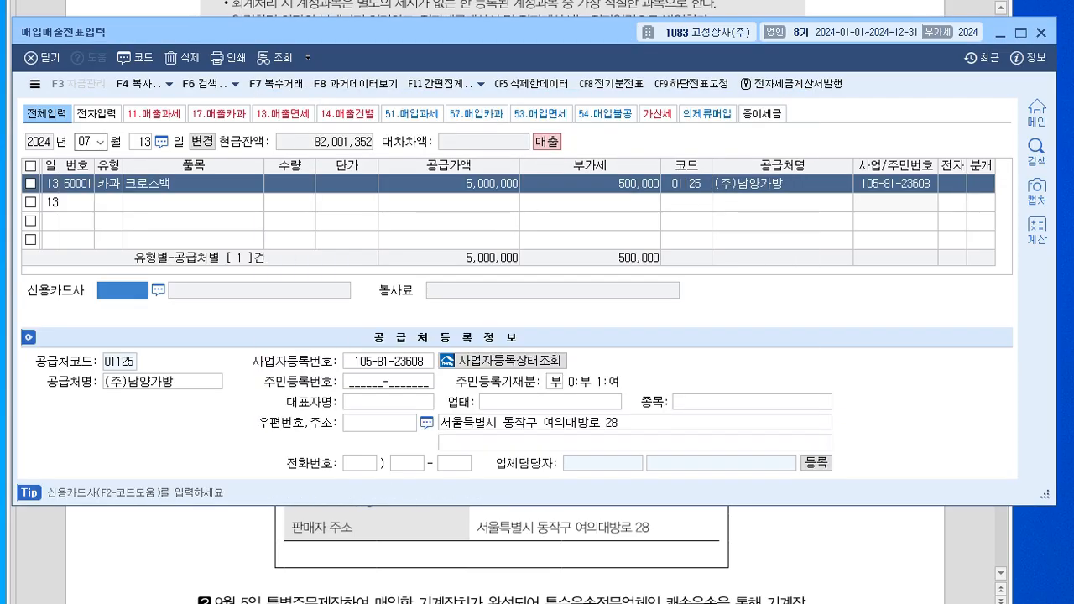
Assign 비씨카드 as the 신용카드사 and set the sale's 분개 to 외상
key(F2)
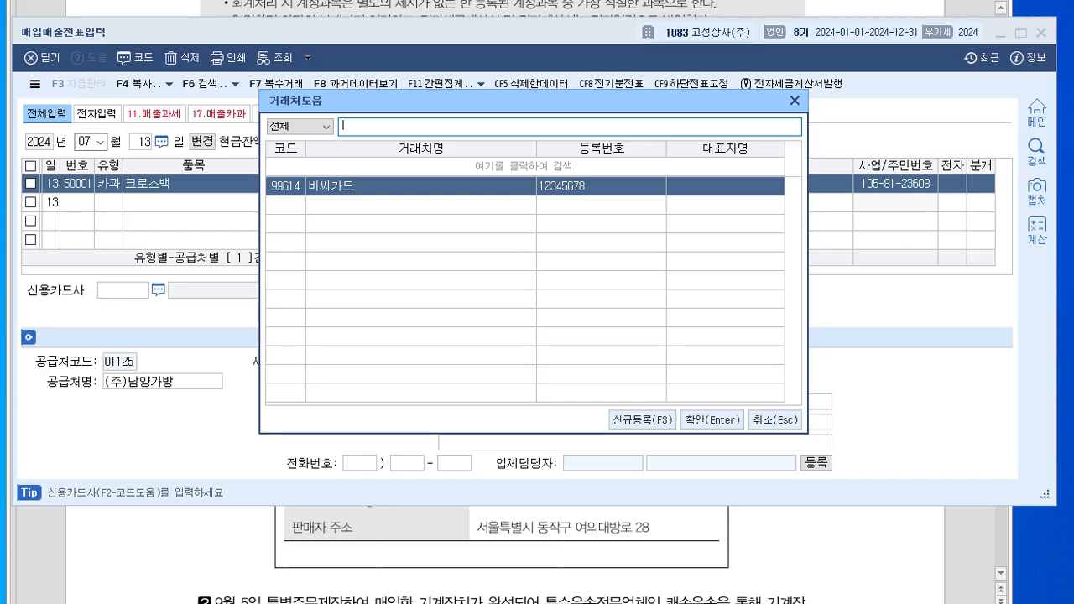
key(Return)
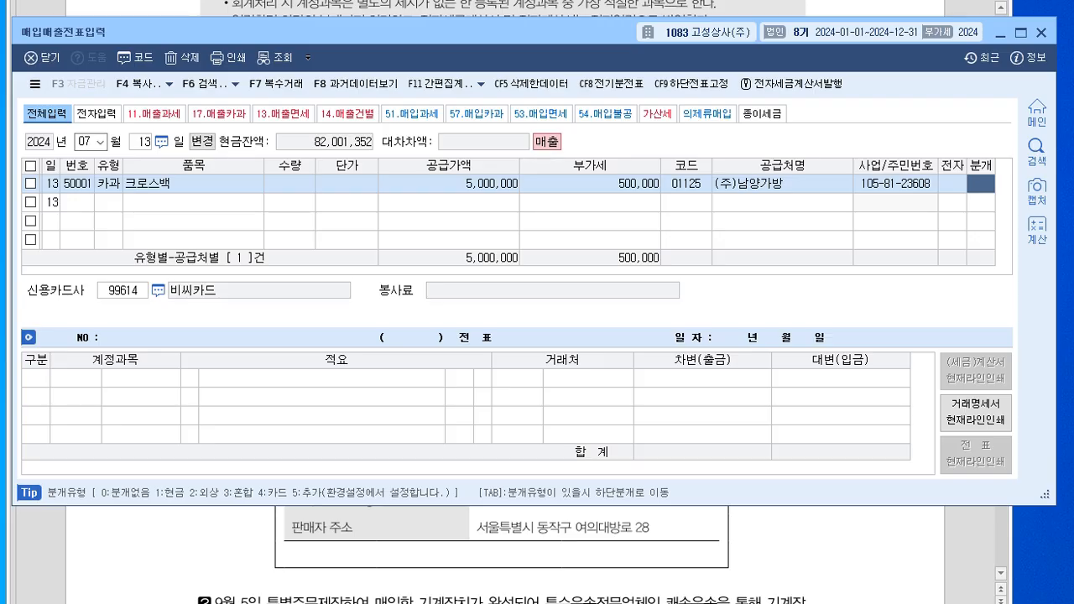
text(2)
key(Return)
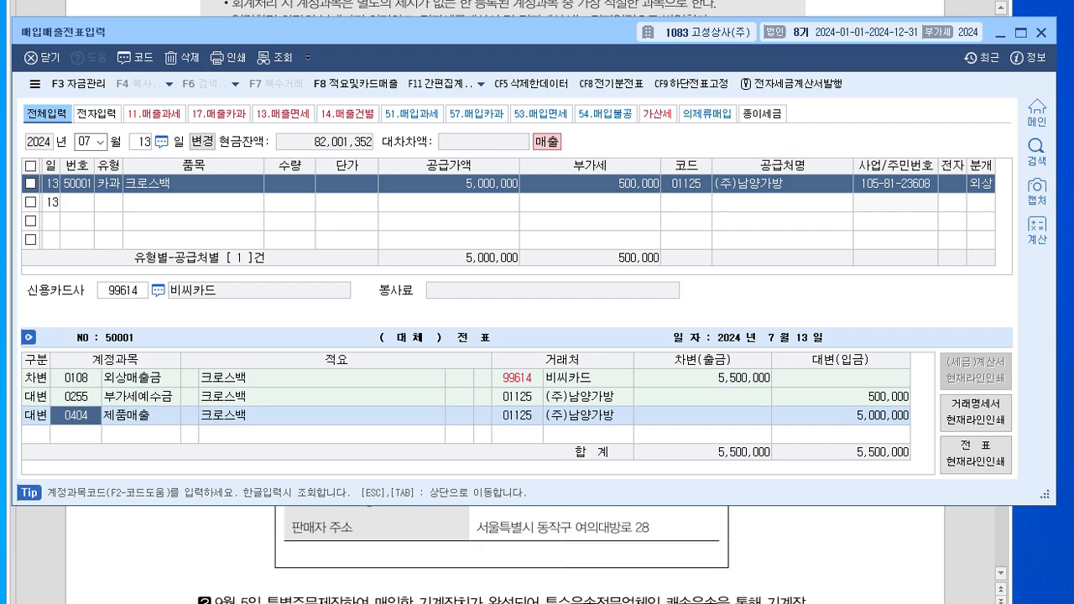
Read item 2 in the exam document, then return to KcLep and set the 매입매출전표입력 date to September 5
key(alt+Tab)
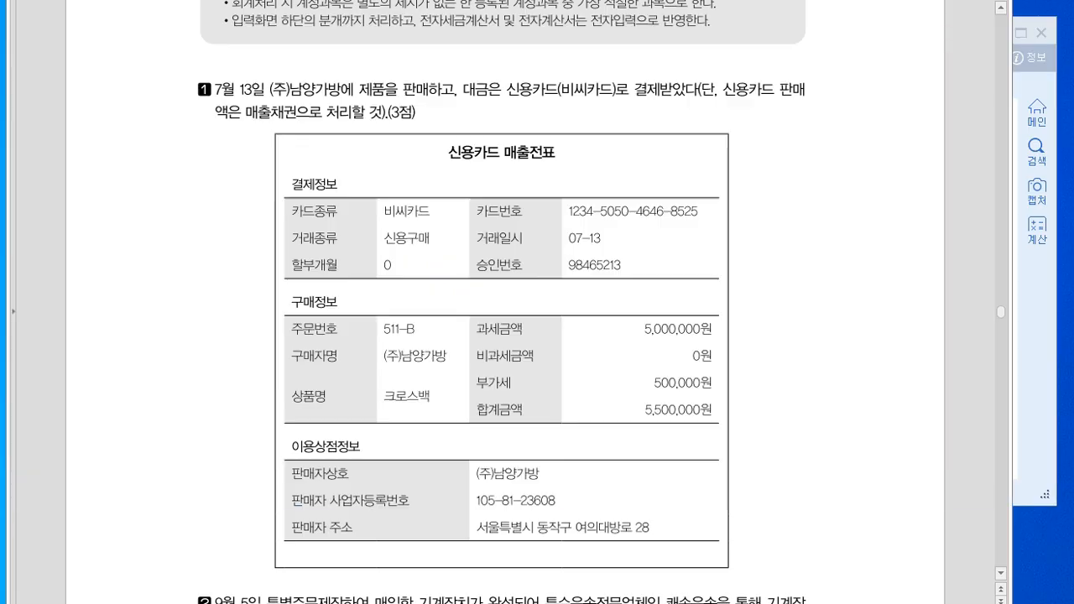
scroll(503, 336, down, 10)
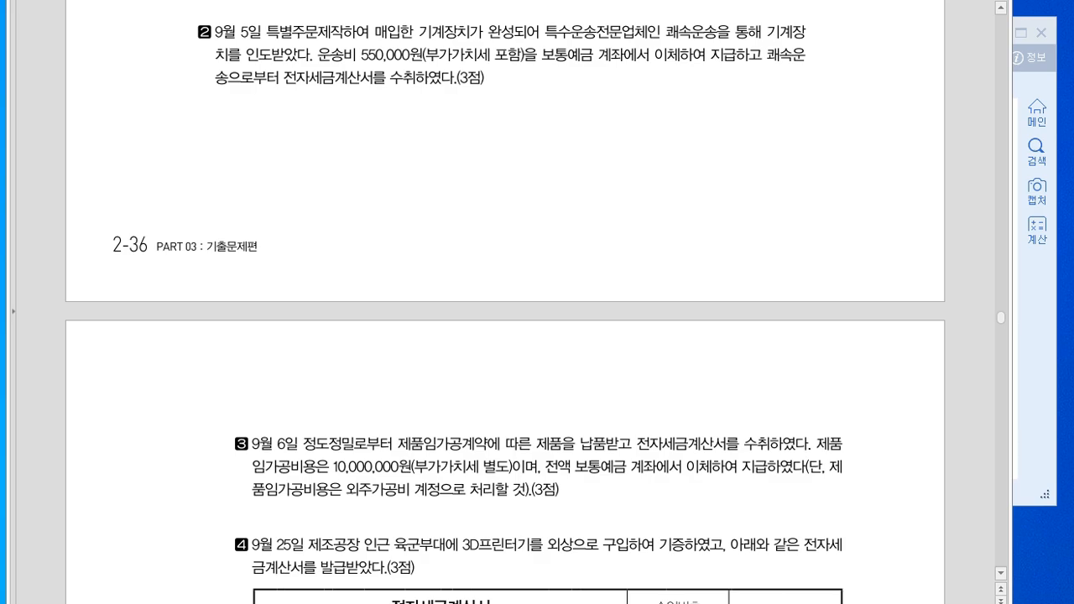
key(alt+Tab)
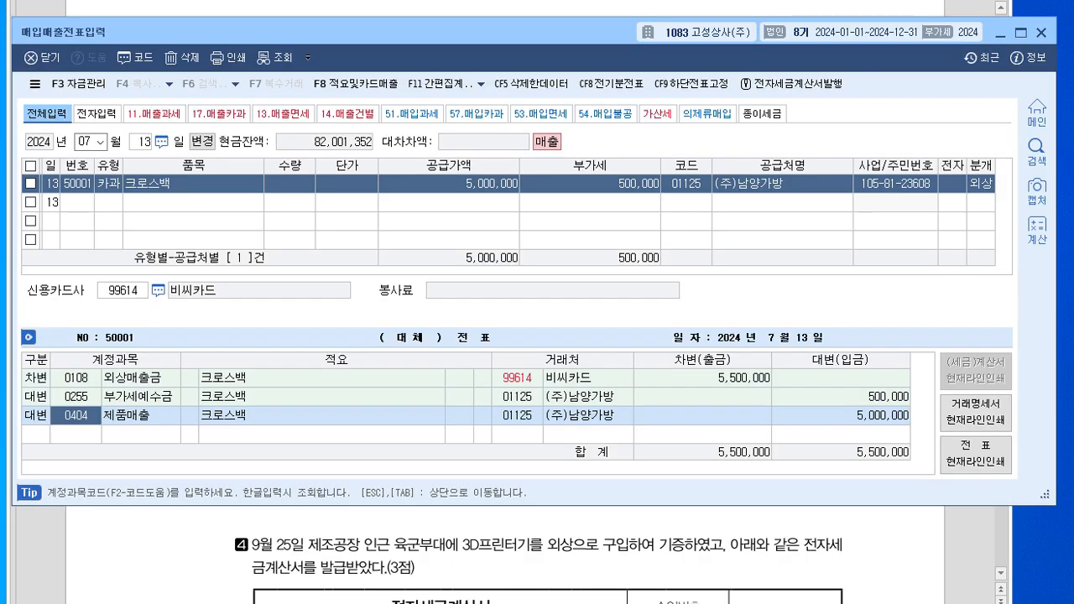
click(87, 142)
text(9)
key(Return)
text(2)
key(Return)
key(Return)
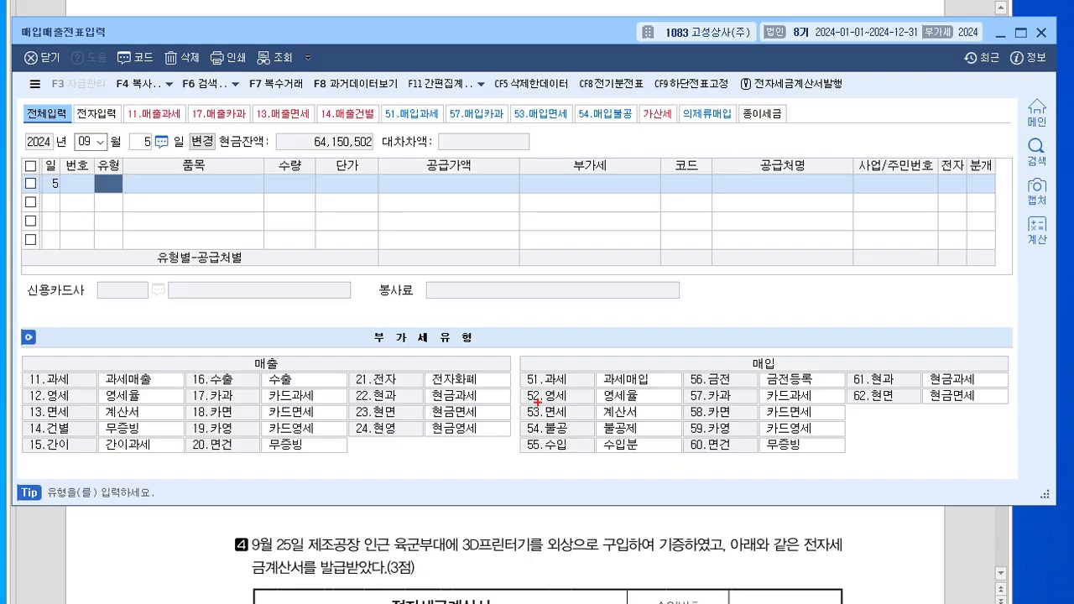
Mark 51.과세 in the 부가세유형 list and start the September 5 entry with type 51 (과세) and item 운송비
mouse_move(573, 369)
mouse_down()
mouse_move(529, 383)
mouse_move(566, 386)
mouse_up()
text(51)
key(Return)
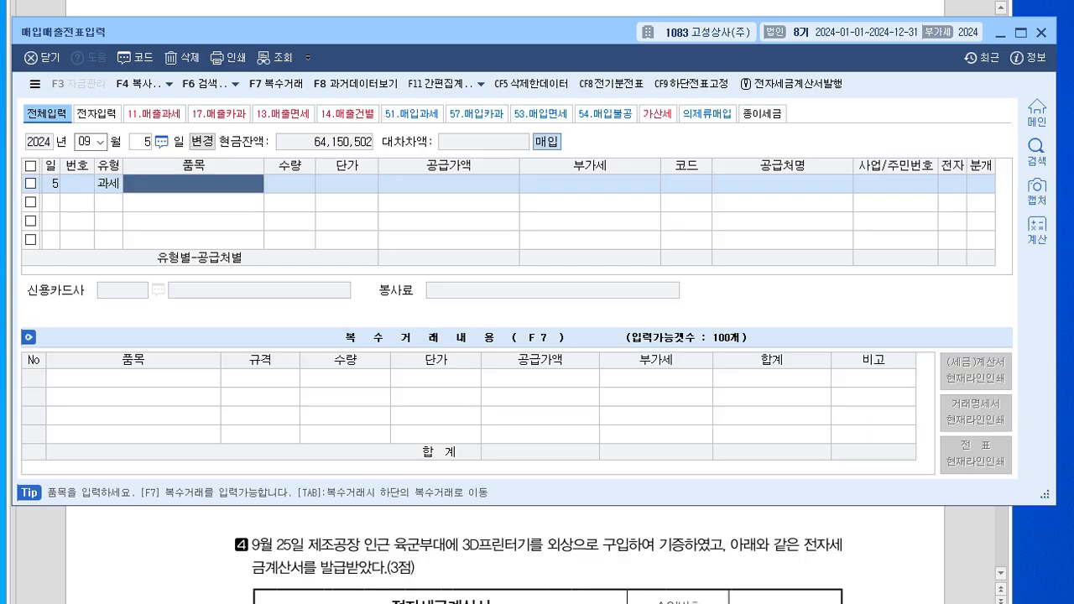
text(운송비)
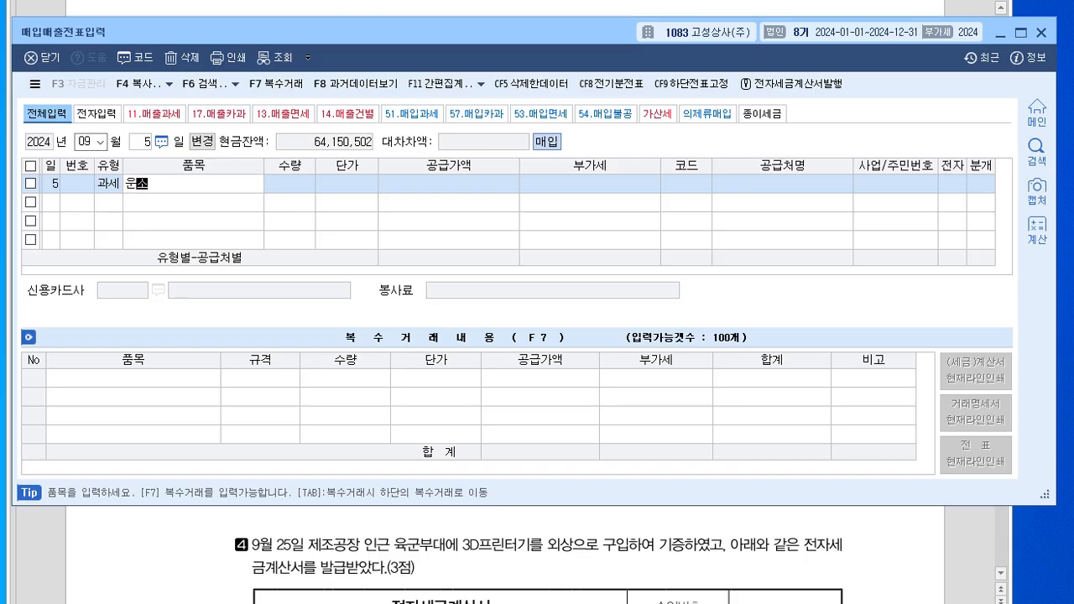
key(Return)
key(Return)
key(Return)
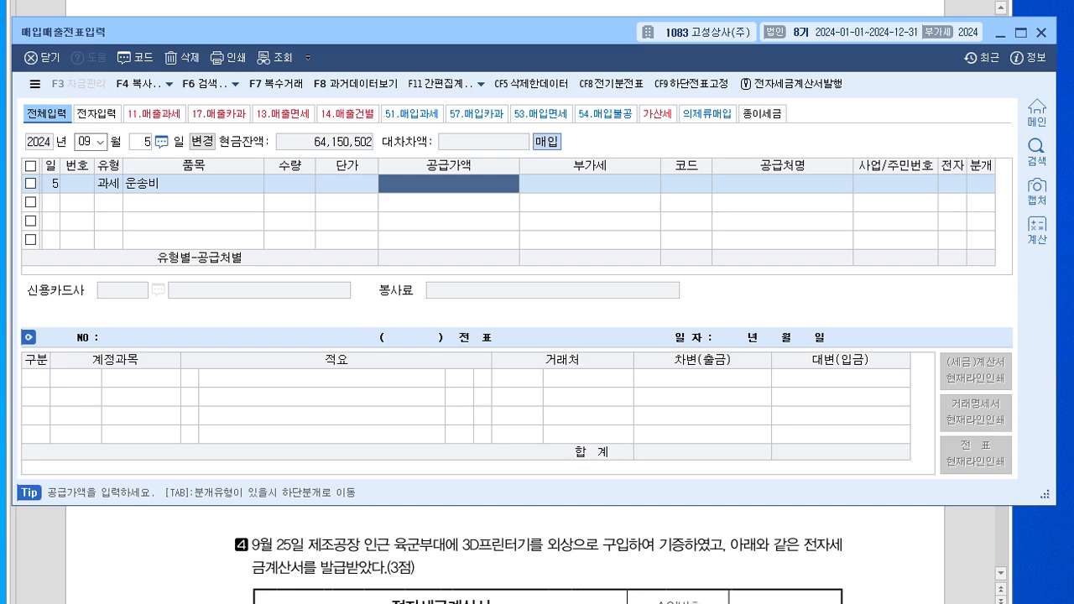
Set the 운송비 entry's 공급가액 to 500,000 and its 공급처 to 쾌속운송
text(5)
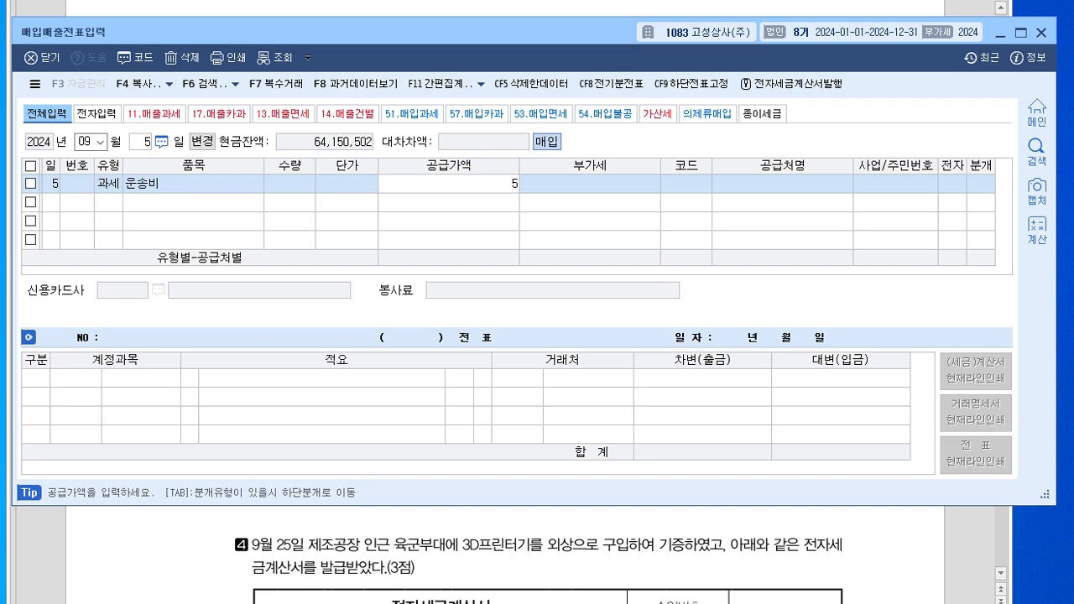
text(00,000)
key(Return)
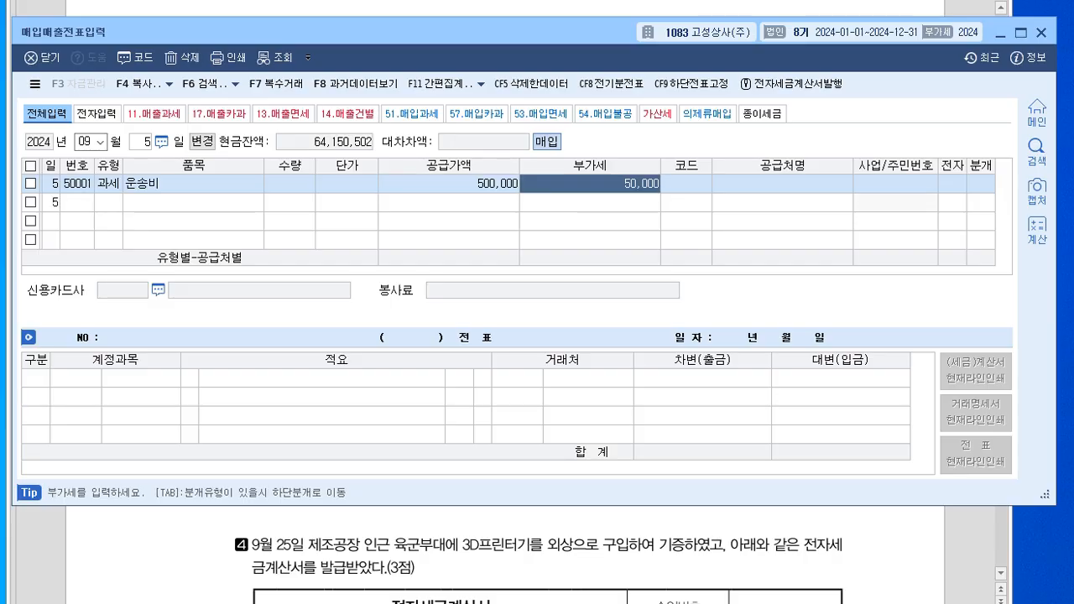
key(Return)
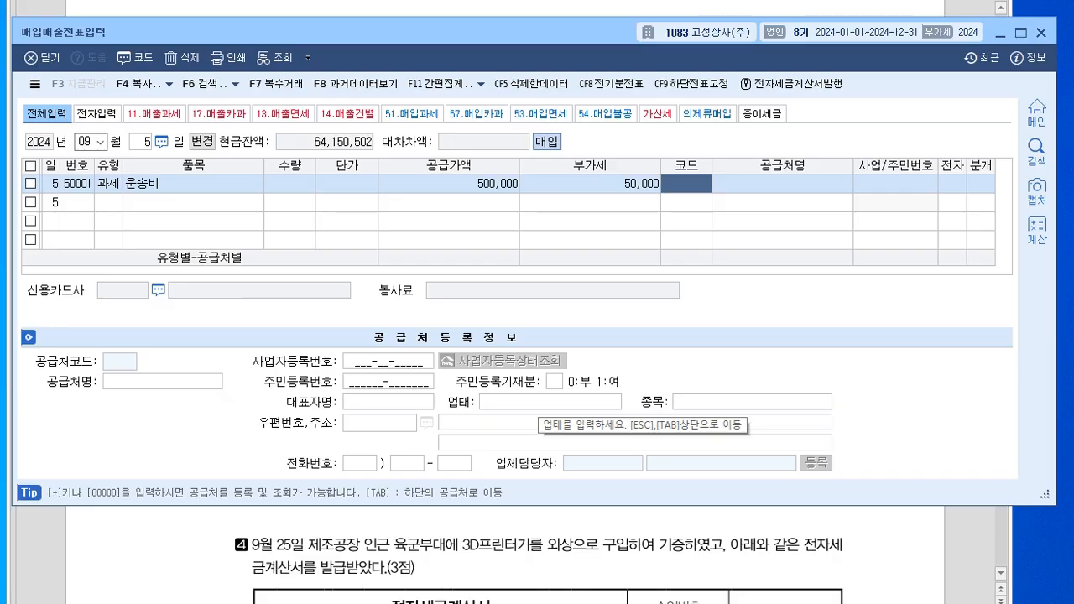
text(쾌속)
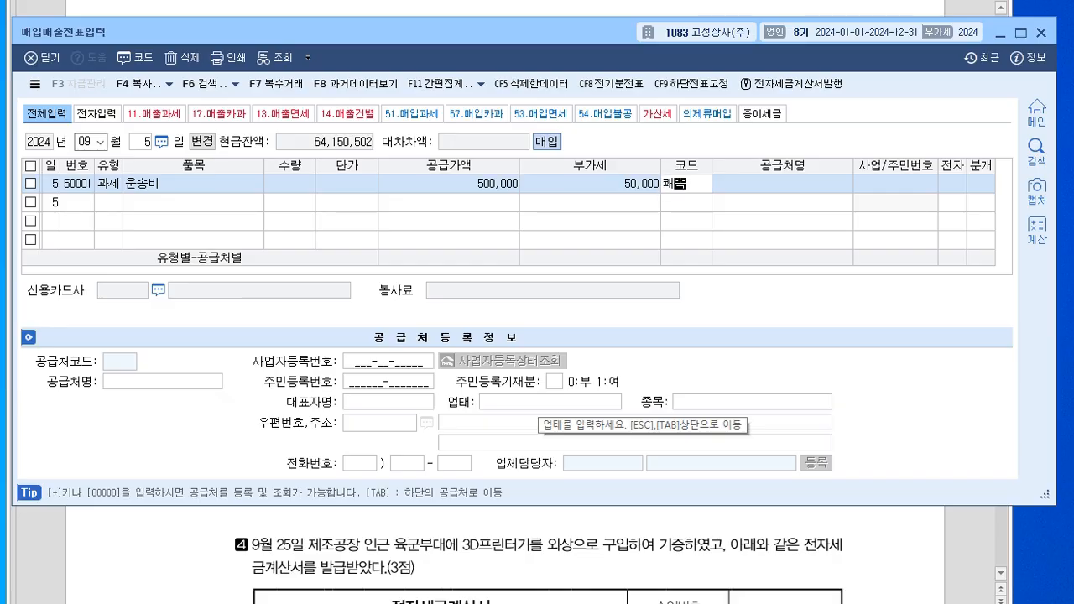
key(Return)
key(Return)
key(Return)
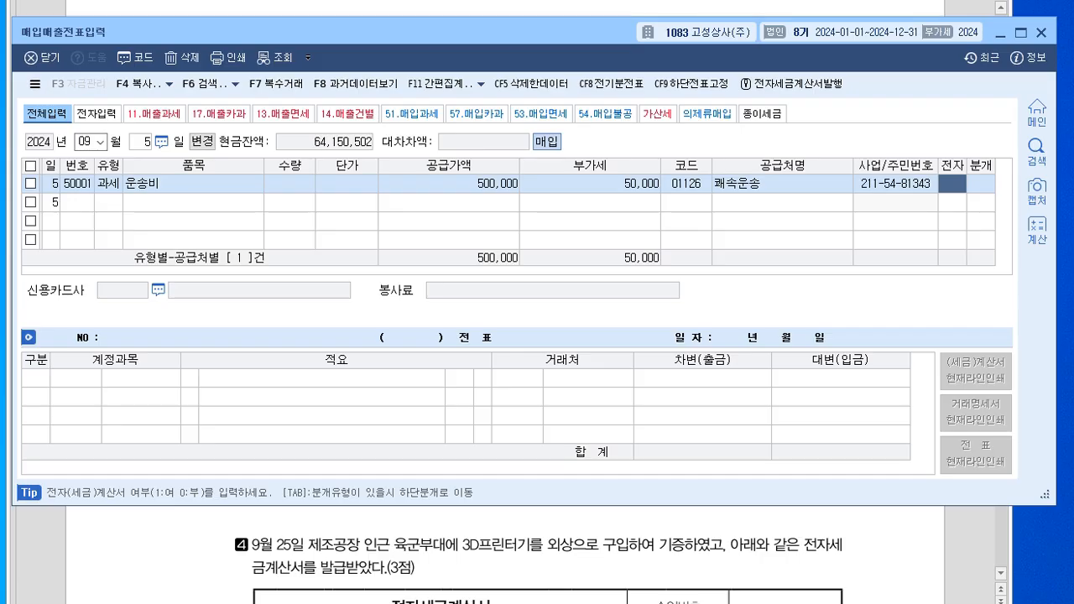
Set 전자 to 여 and 분개 to 혼합 for the 운송비 purchase
text(1)
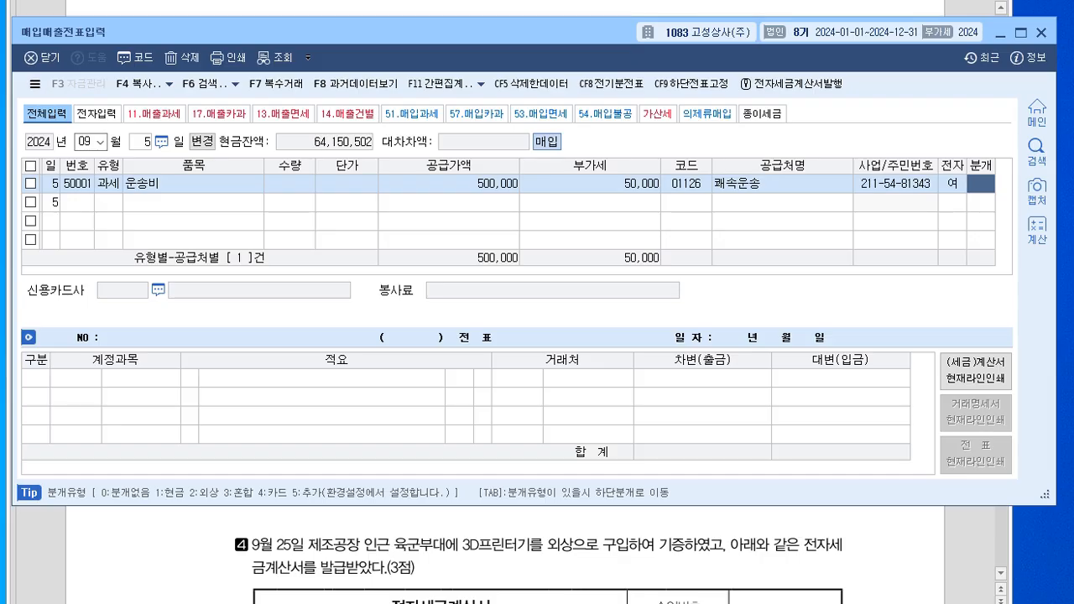
text(3)
key(Return)
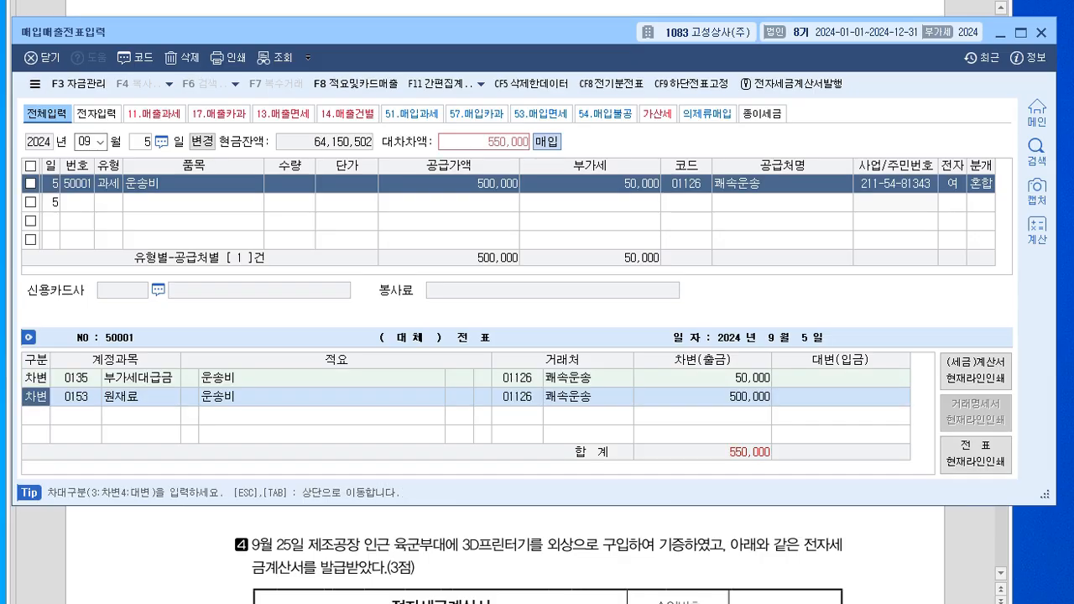
Change the 원재료 debit account to 0206 기계장치 and add a 대변 line of 550,000 to 0103 보통예금
key(Return)
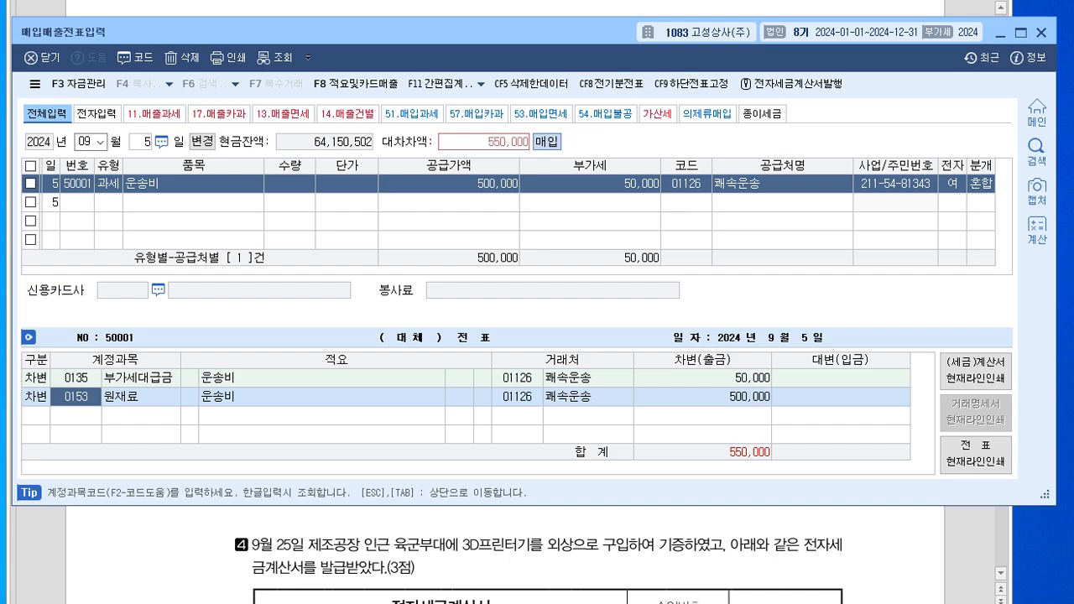
text(0206)
key(Return)
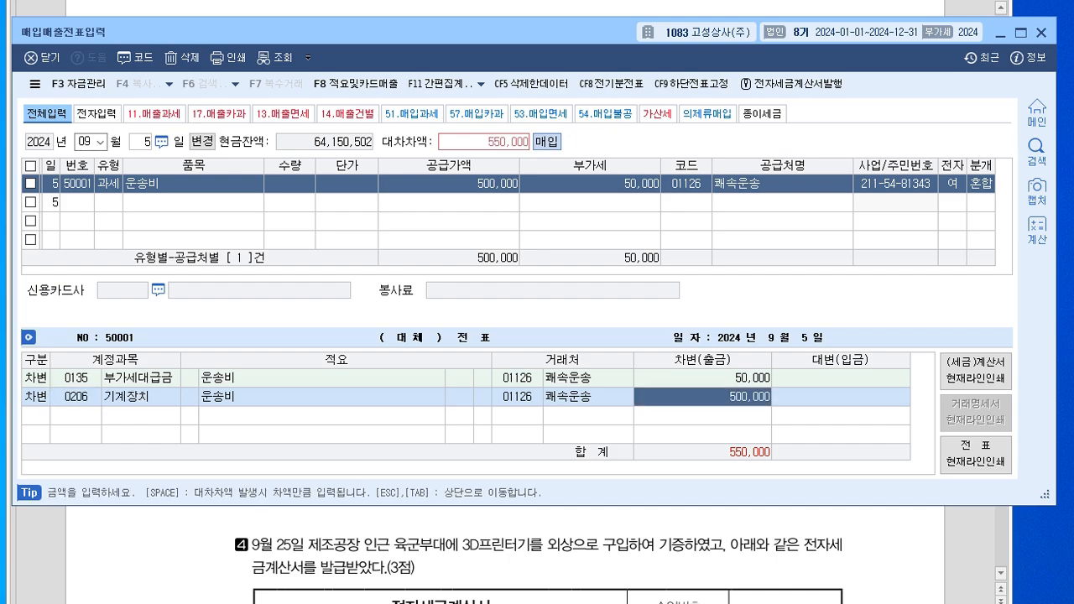
key(Return)
text(4103)
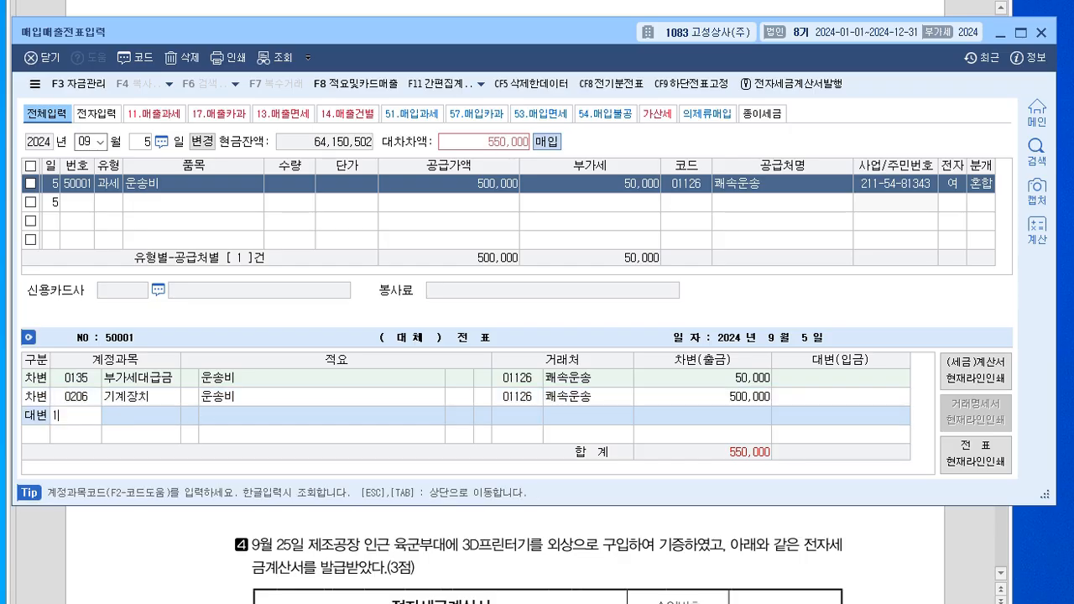
key(Return)
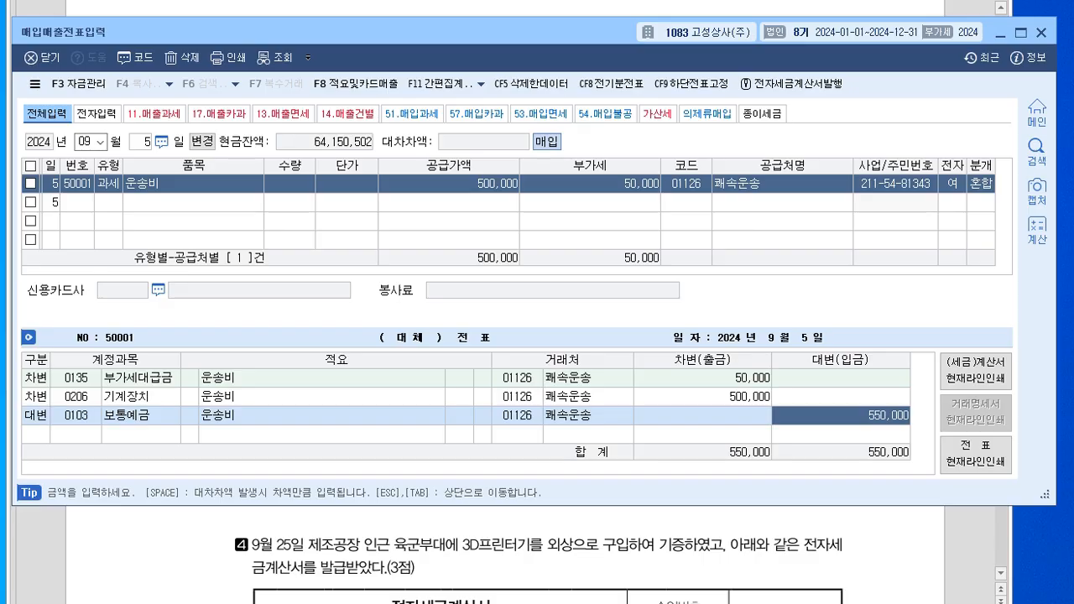
Bring up item 3 in the exam document, underline its 전자세금계산서 receipt wording and write "51.과세" above it in red
key(alt+Tab)
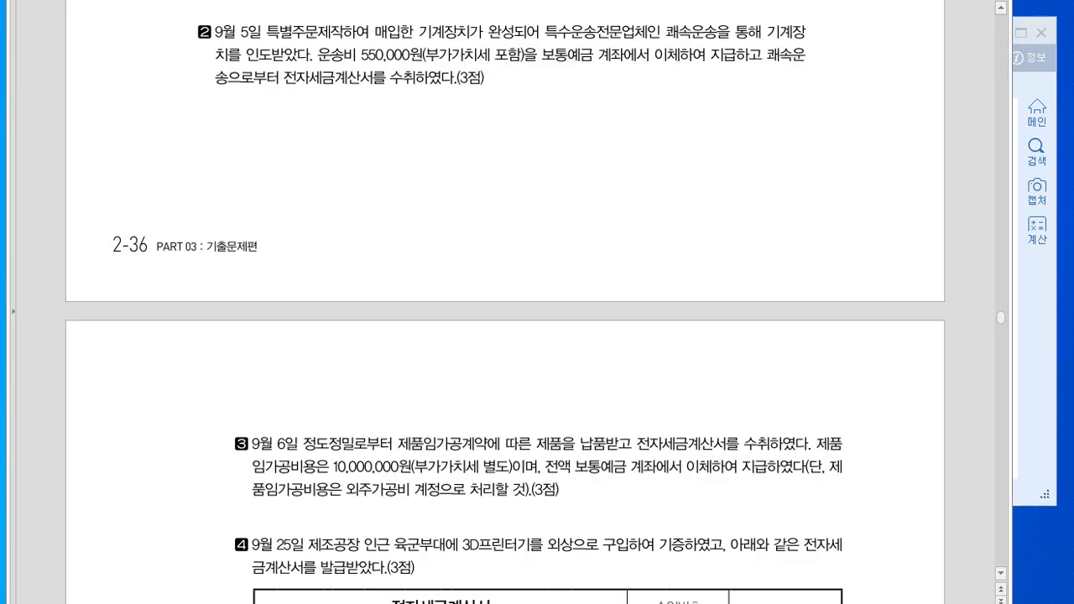
scroll(504, 335, down, 5)
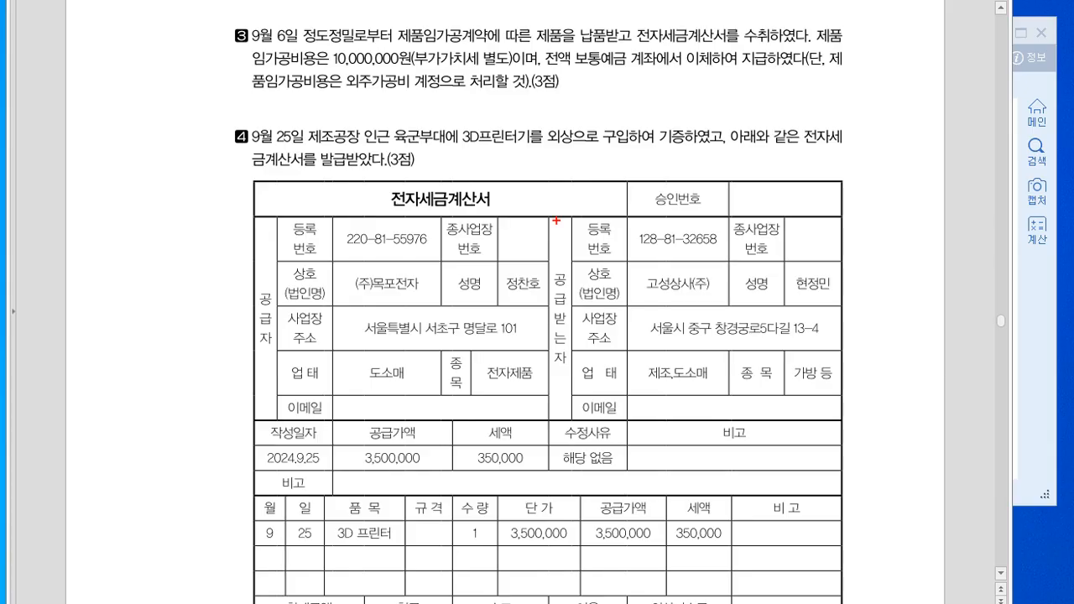
drag(644, 48, 768, 49)
mouse_move(671, 7)
mouse_down()
mouse_move(676, 26)
mouse_move(730, 19)
mouse_up()
click(693, 18)
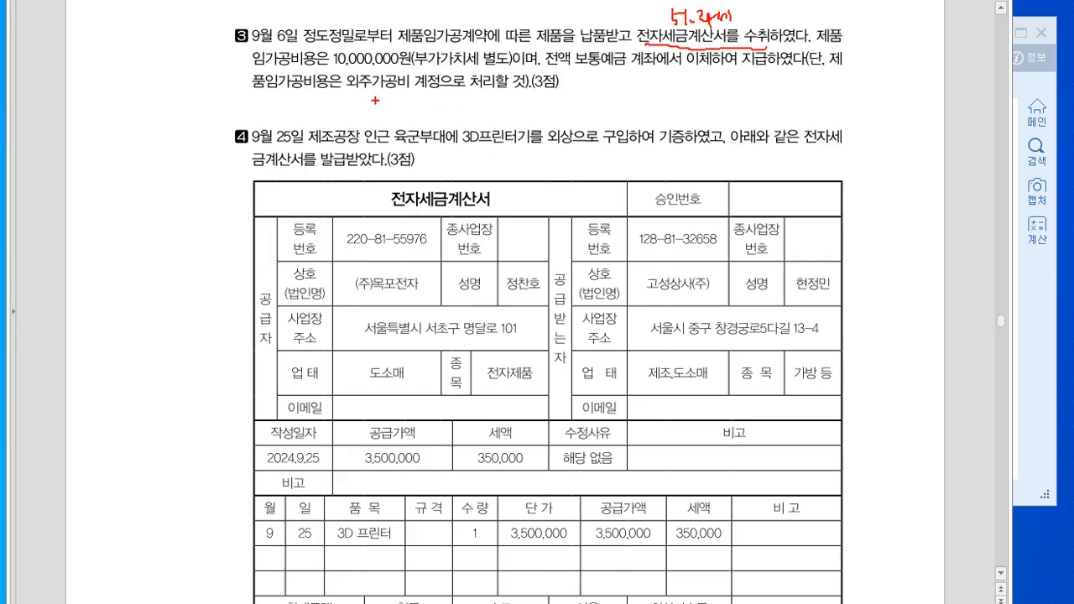
Circle 외주가공비 in item 3 and note "(제)" beside it, then clear the red marks and return to KcLep
mouse_move(346, 92)
mouse_down()
mouse_move(411, 87)
mouse_move(349, 75)
mouse_move(411, 91)
mouse_move(378, 59)
mouse_move(412, 108)
mouse_up()
drag(416, 96, 421, 110)
drag(423, 94, 428, 119)
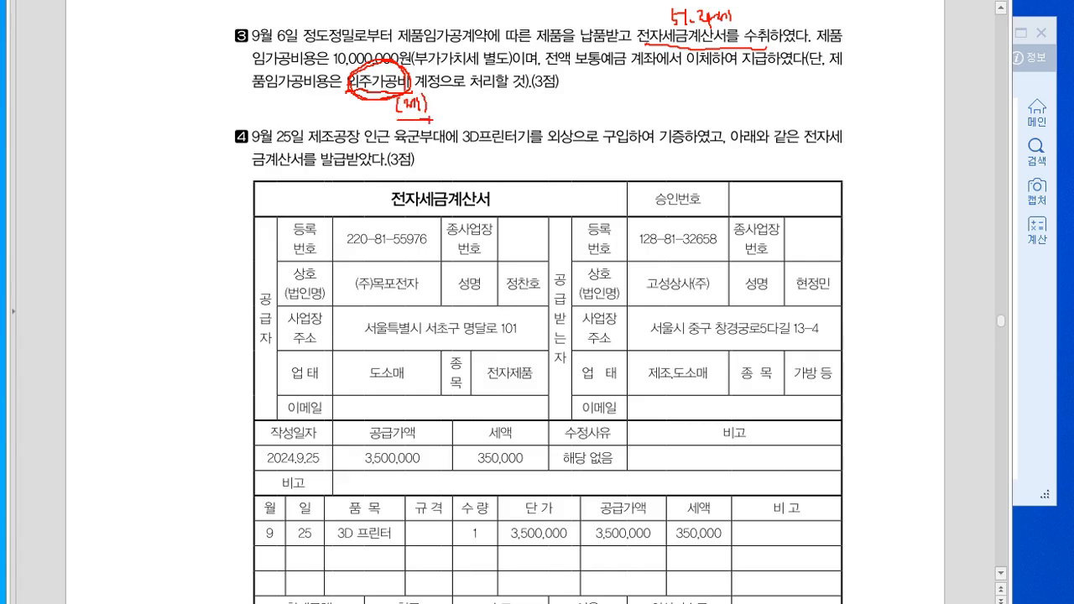
key(Escape)
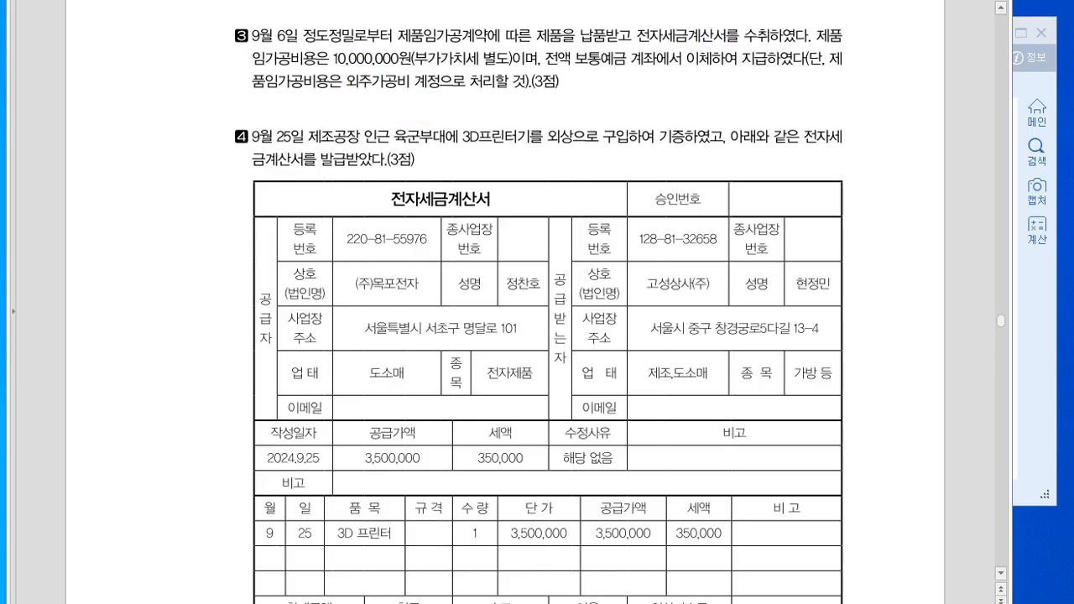
key(alt+Tab)
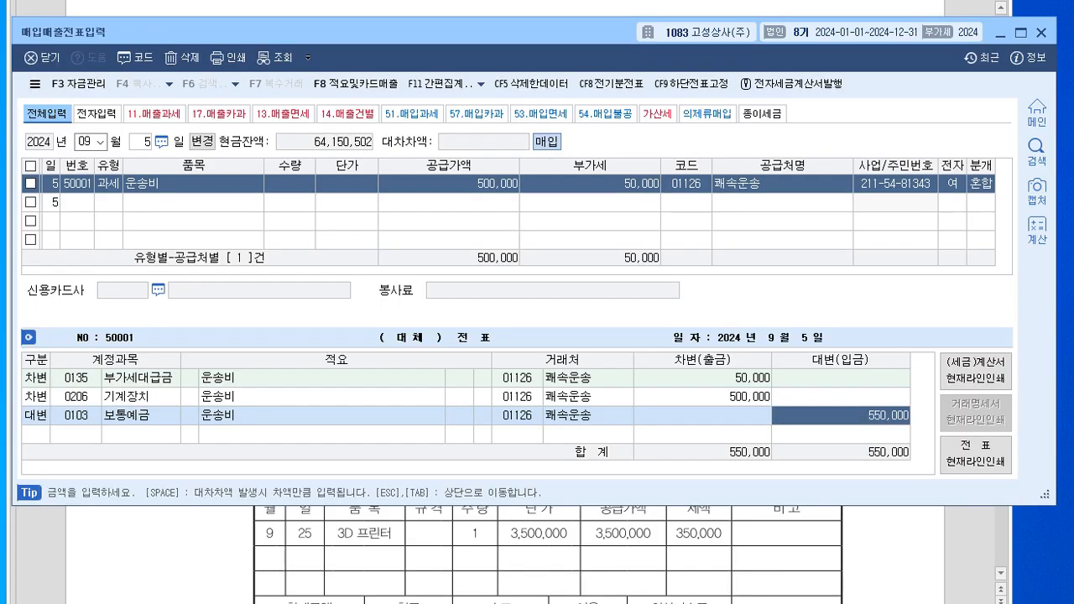
Move the purchase entry to September 6 and start a line of type 51.과세
key(Escape)
key(Escape)
text(6)
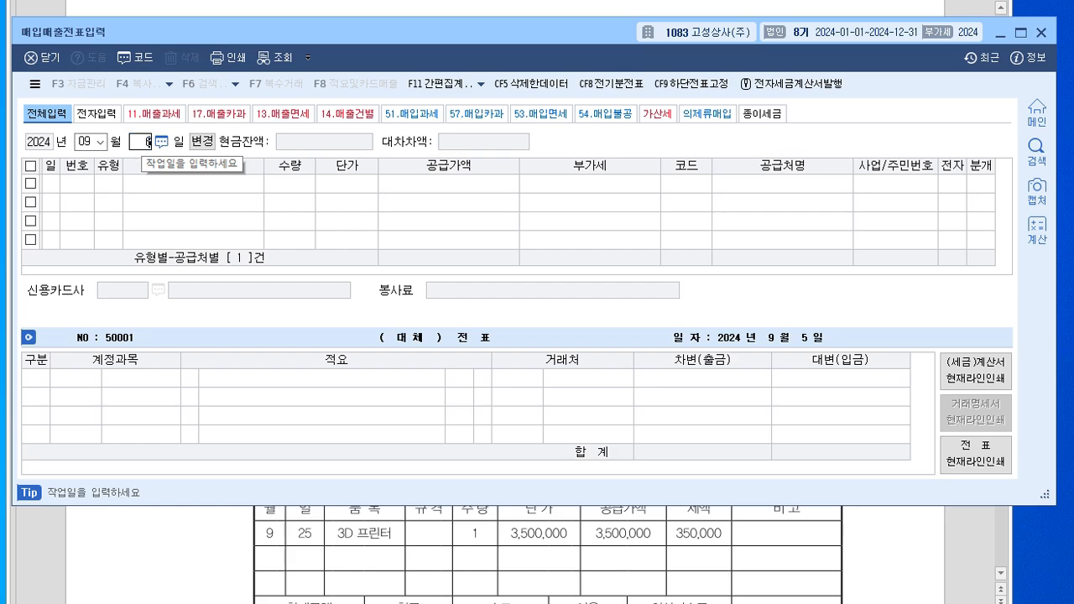
key(Return)
text(11)
key(Return)
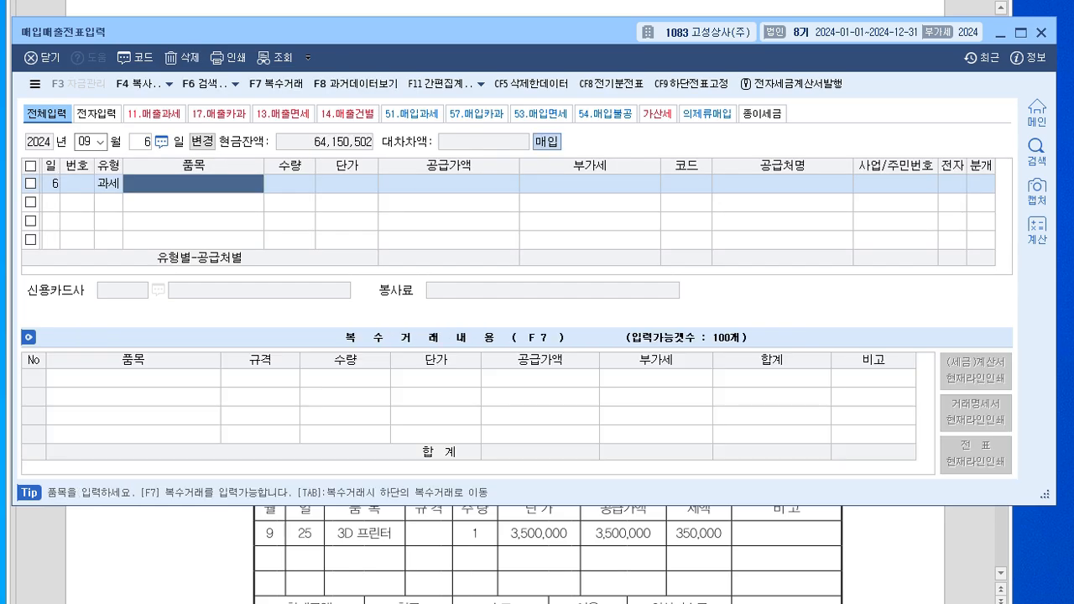
Enter 가공비용 as the 품목 with a 공급가액 of 10,000,000 on the September 6 line
text(가공비용)
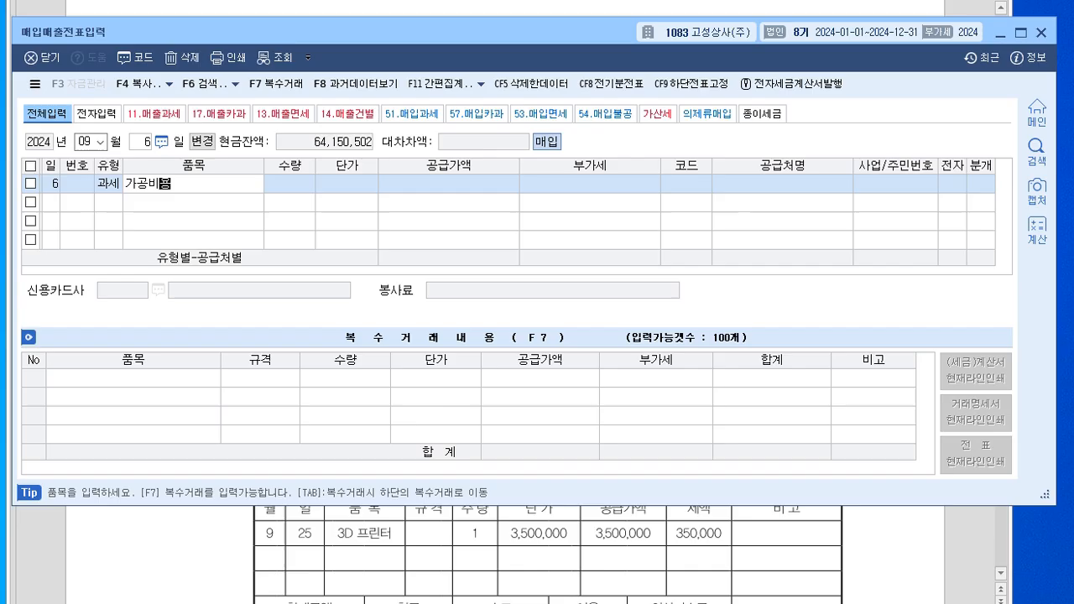
key(Return)
key(Return)
key(Return)
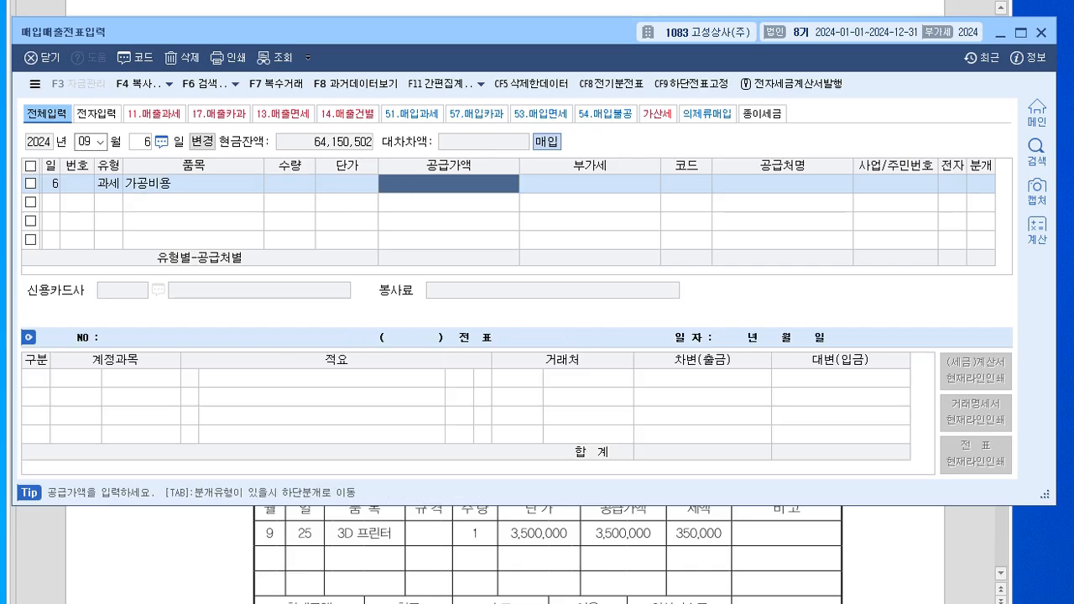
text(10000000)
key(Return)
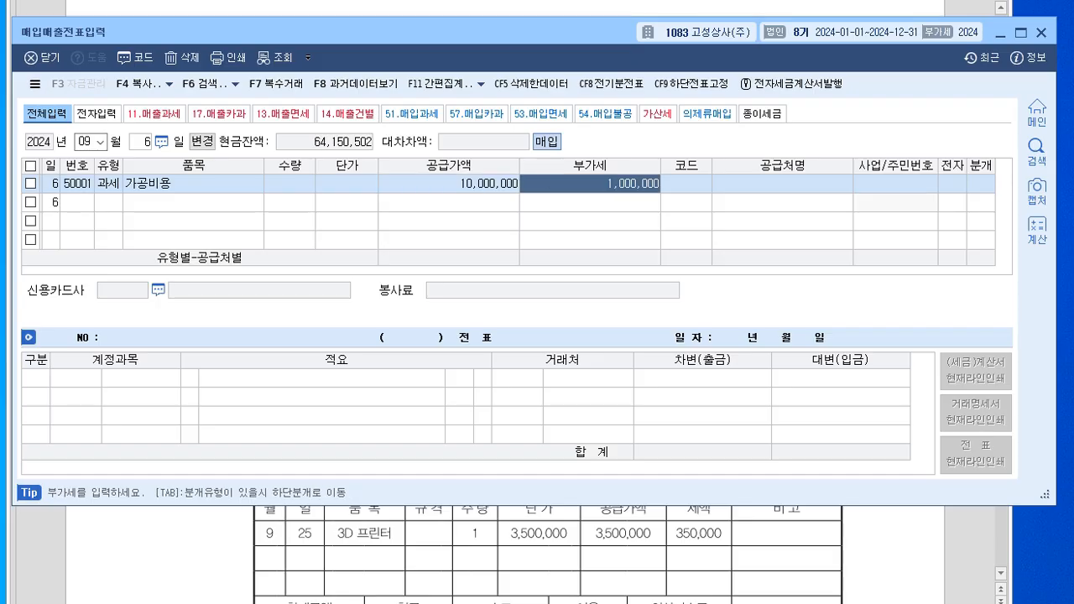
key(Return)
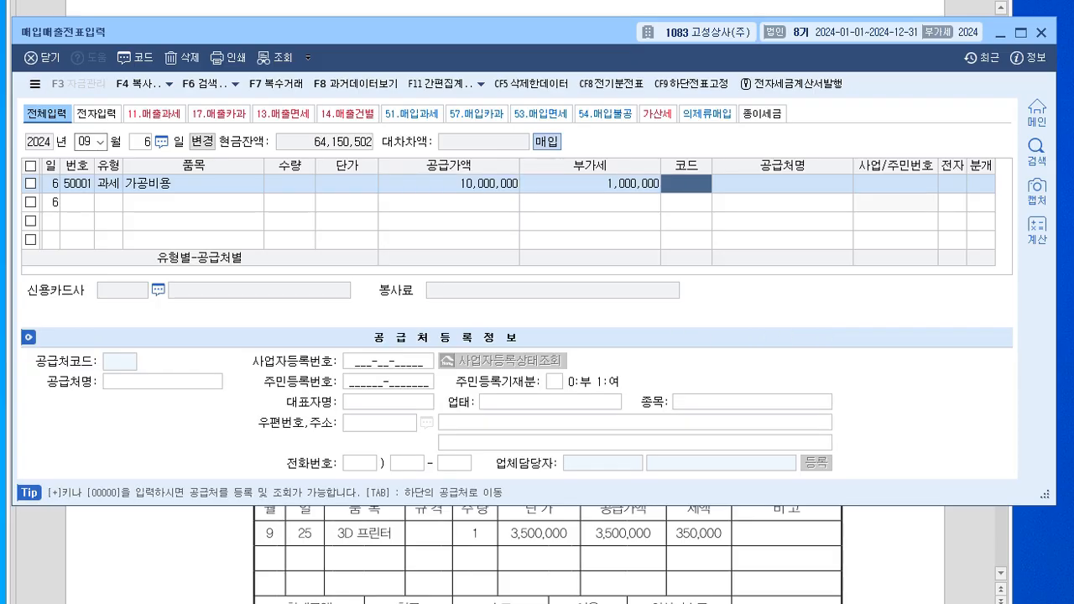
Set the 공급처 to 정도정밀, 전자 to 여 and 분개 to 혼합 for the 가공비용 purchase
text(정도)
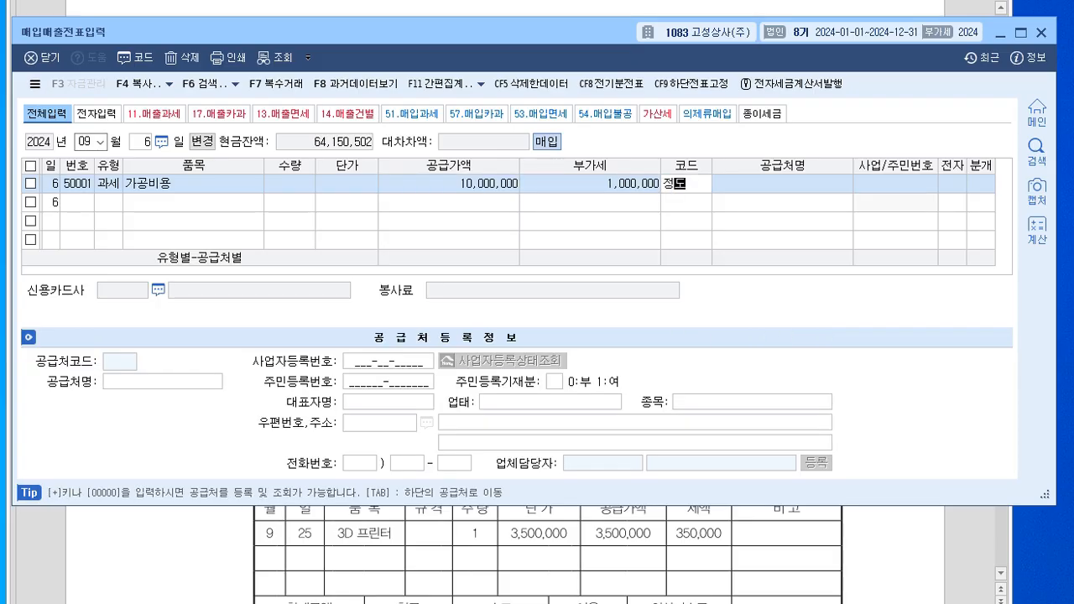
key(Return)
key(Return)
key(Return)
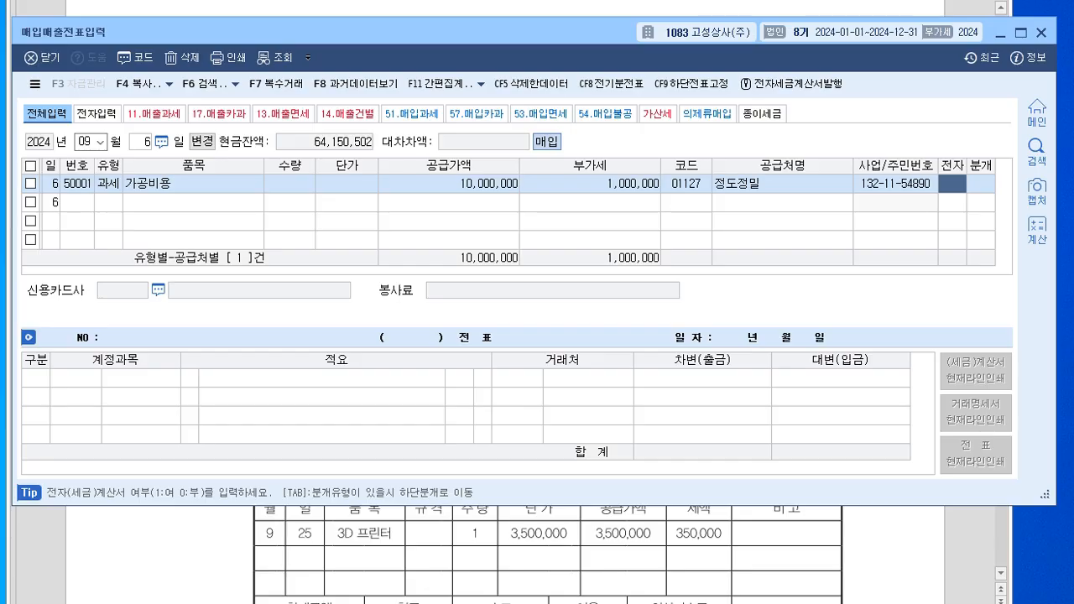
text(1)
key(Return)
text(3)
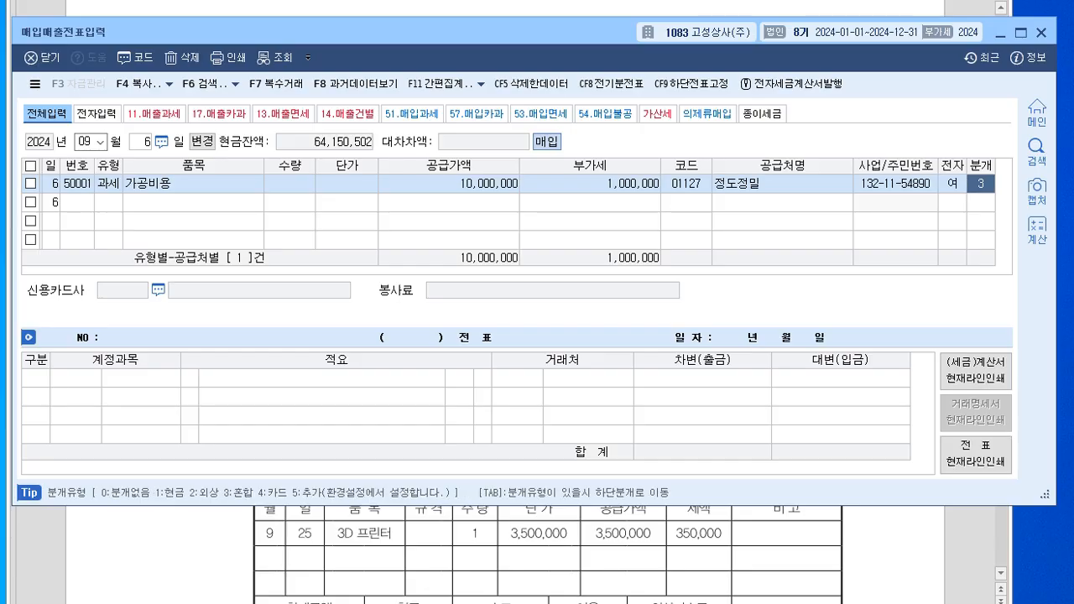
key(Return)
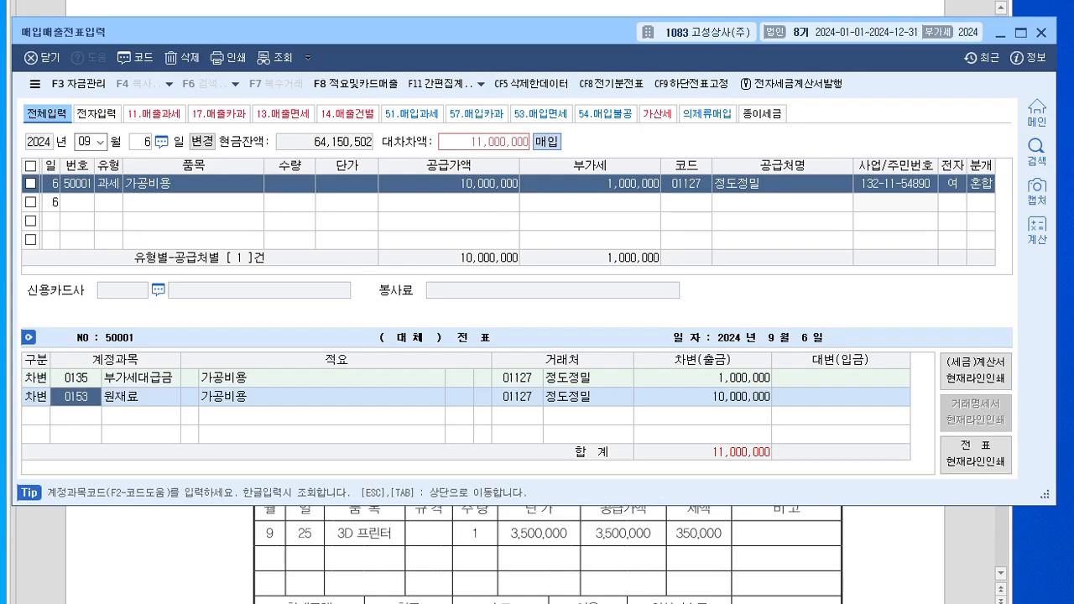
Change the 원재료 debit account to 0533 외주가공비 and add a 대변 line of 11,000,000 to 0103 보통예금
text(외주)
key(Return)
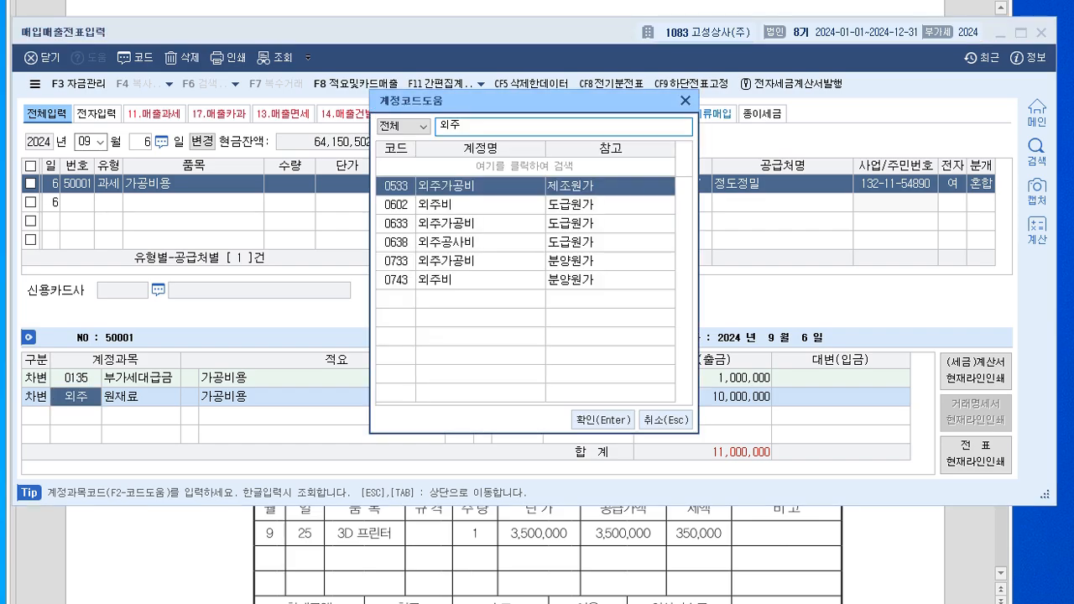
key(Return)
key(Return)
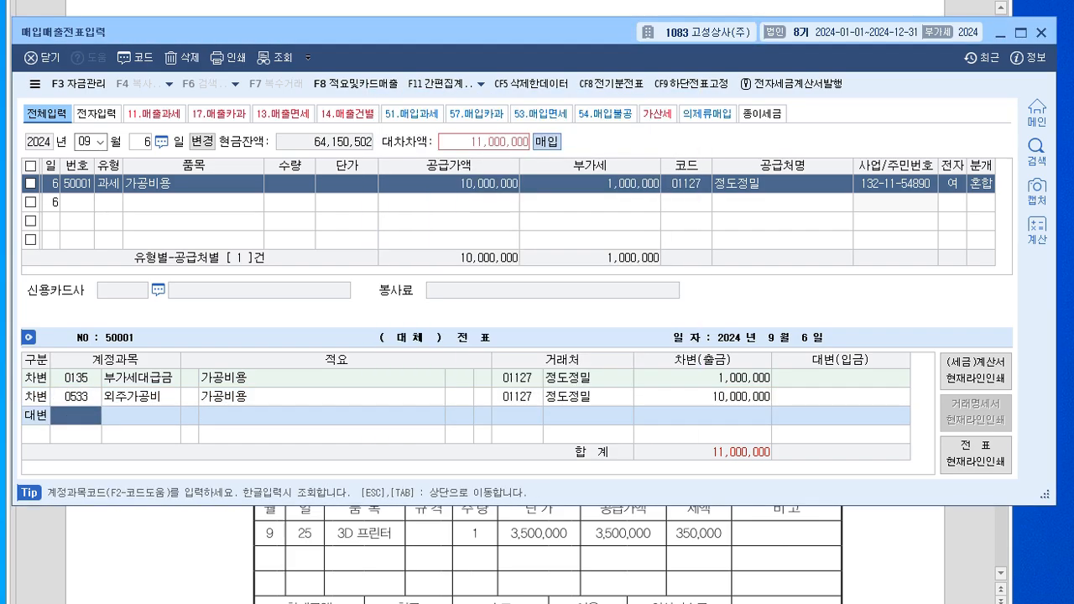
text(103)
key(Return)
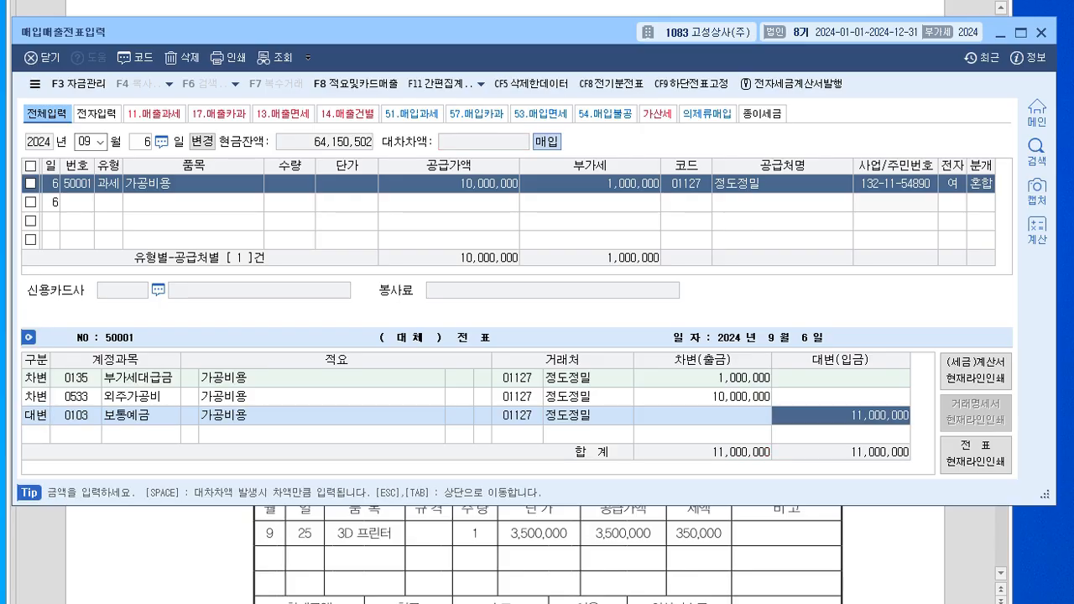
Review item 4 and its tax invoice in the exam document, underline its 전자세금계산서 wording, clear the marks and return to KcLep
key(alt+Tab)
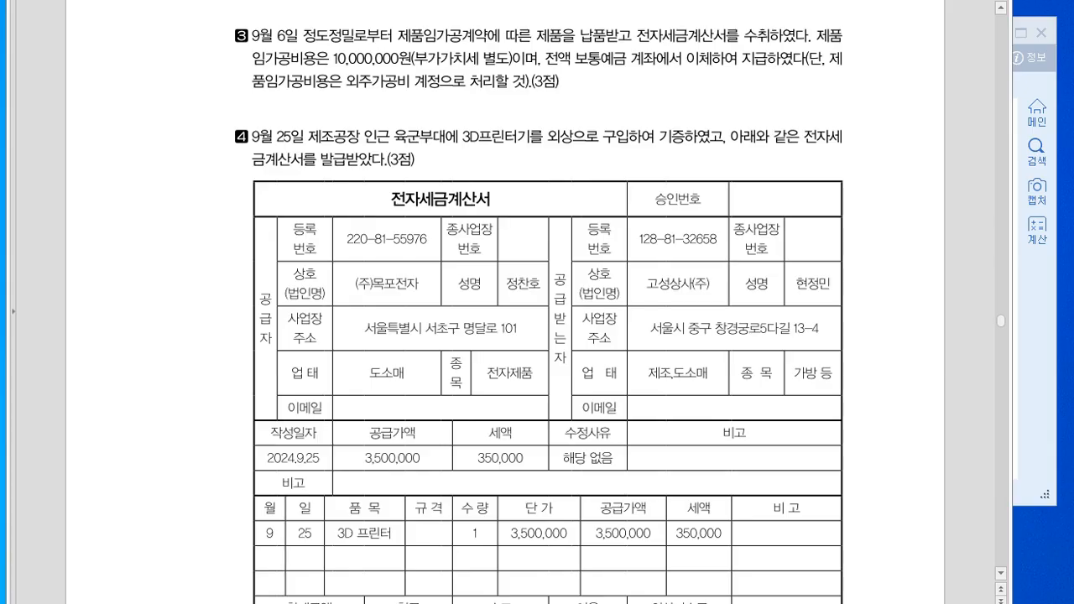
scroll(546, 335, down, 3)
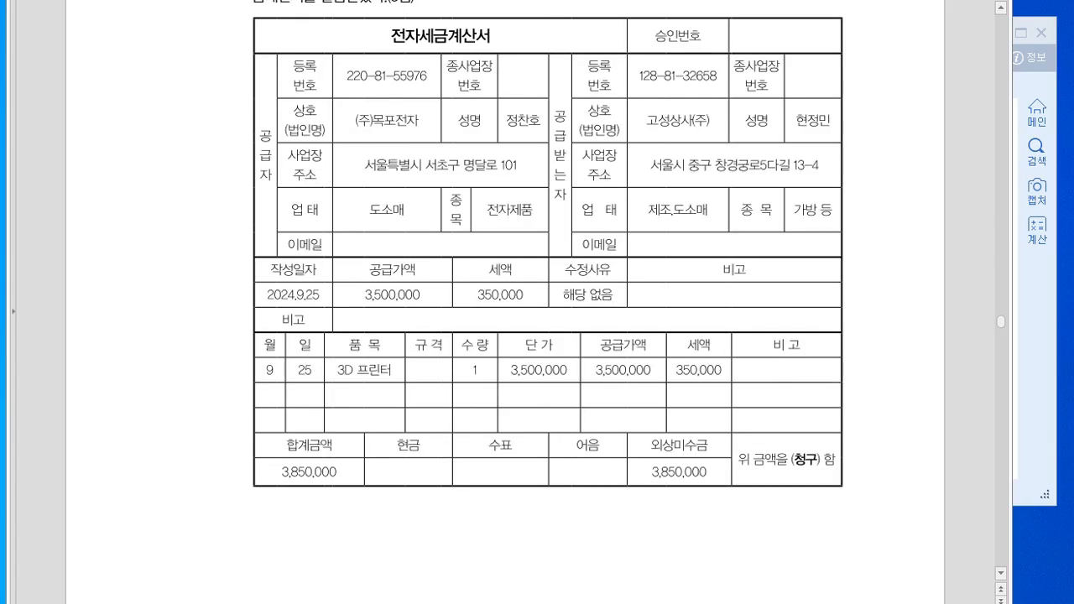
scroll(545, 335, up, 3)
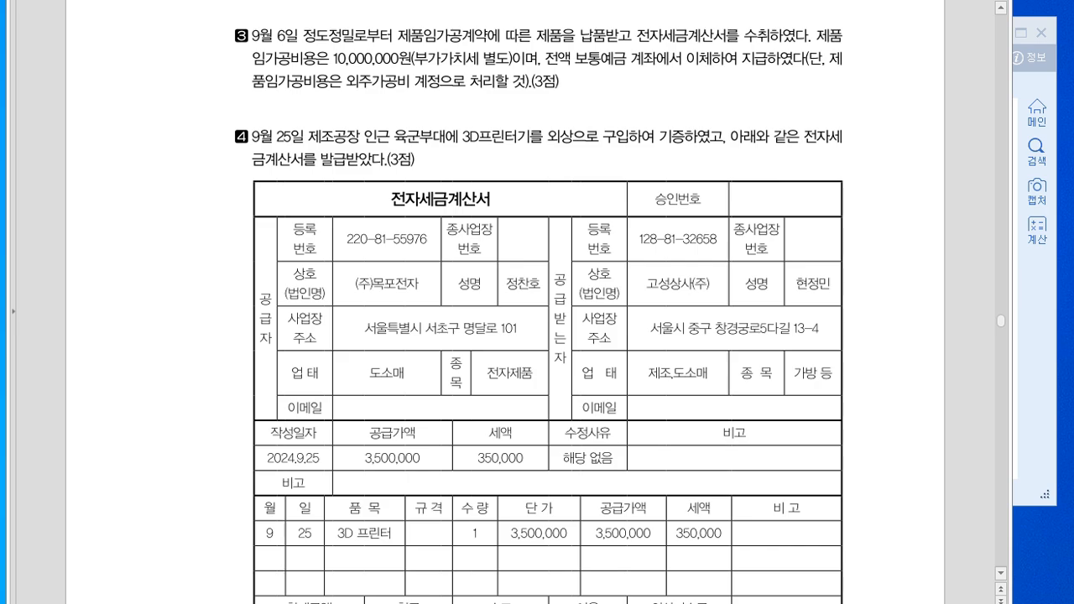
scroll(546, 336, down, 2)
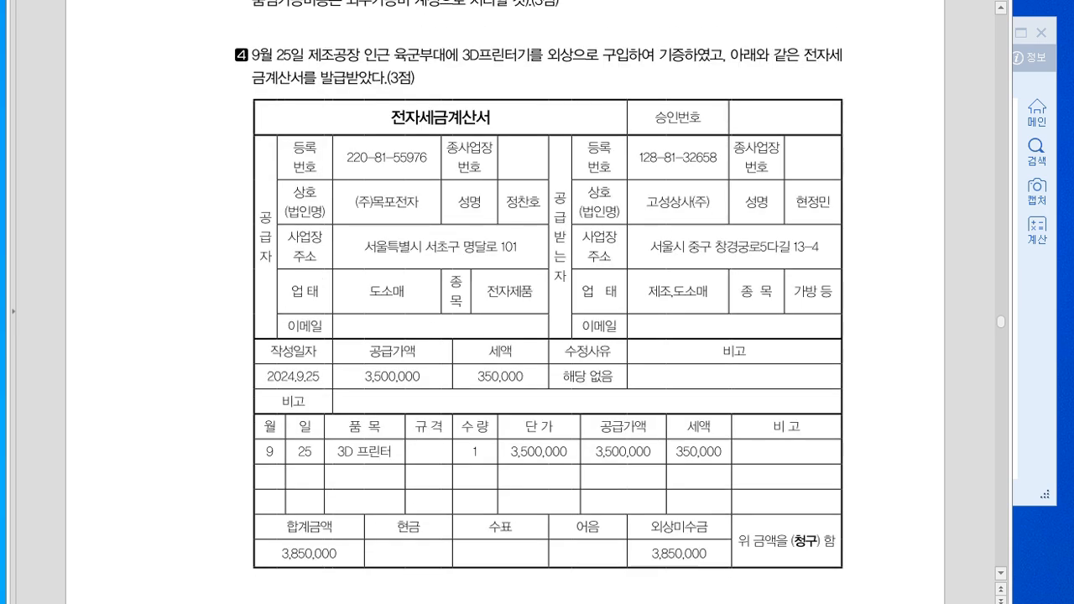
scroll(546, 336, up, 2)
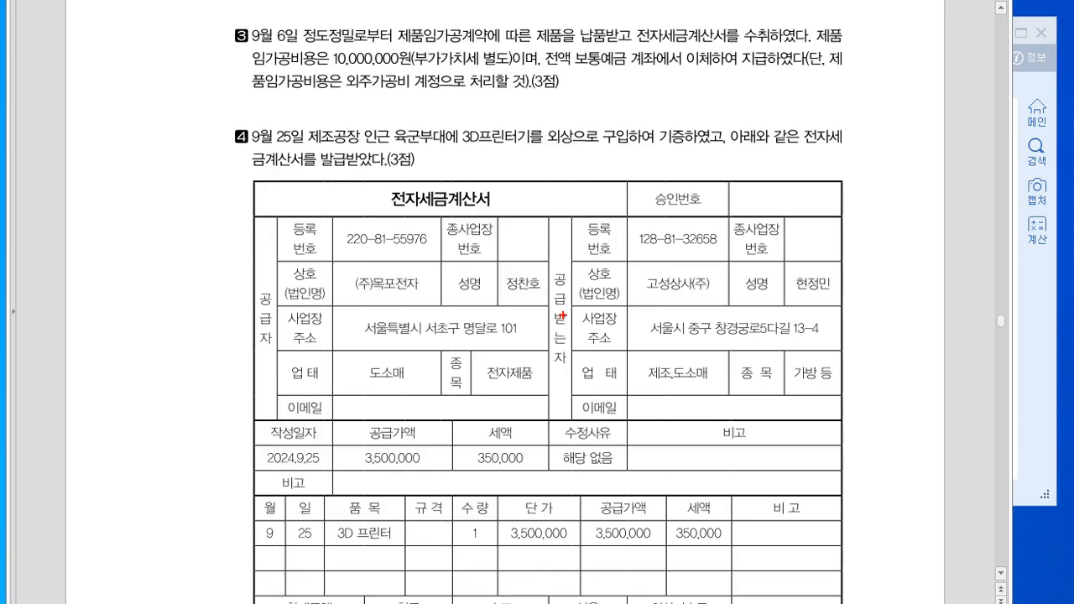
drag(805, 156, 842, 156)
drag(245, 171, 367, 171)
key(Escape)
key(alt+Tab)
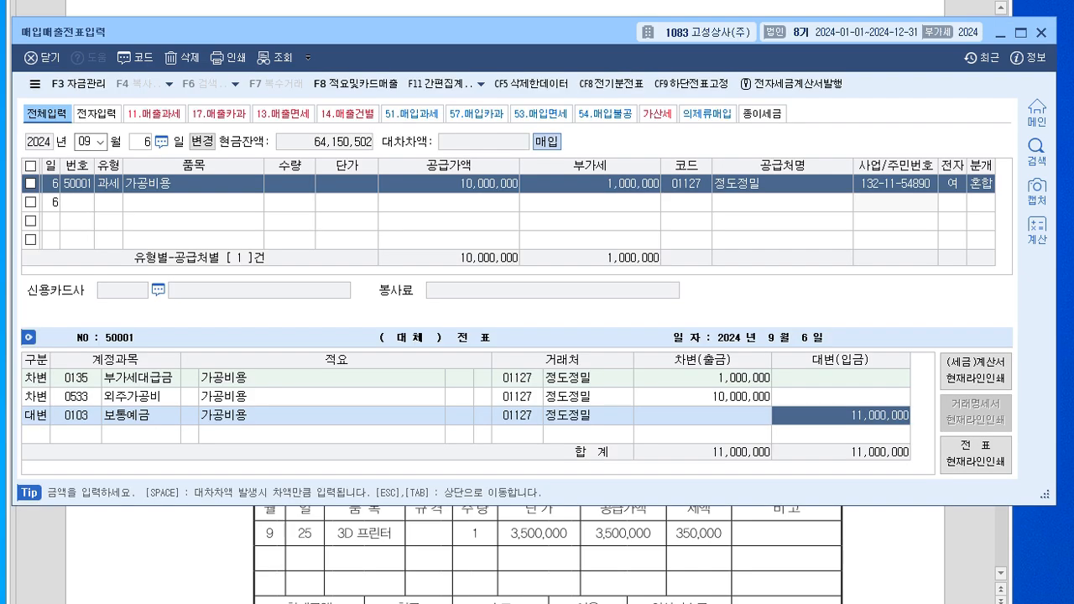
Move the purchase entry to September 25 and start a line of type 54.불공
key(Escape)
text(25)
key(Return)
drag(457, 32, 451, 25)
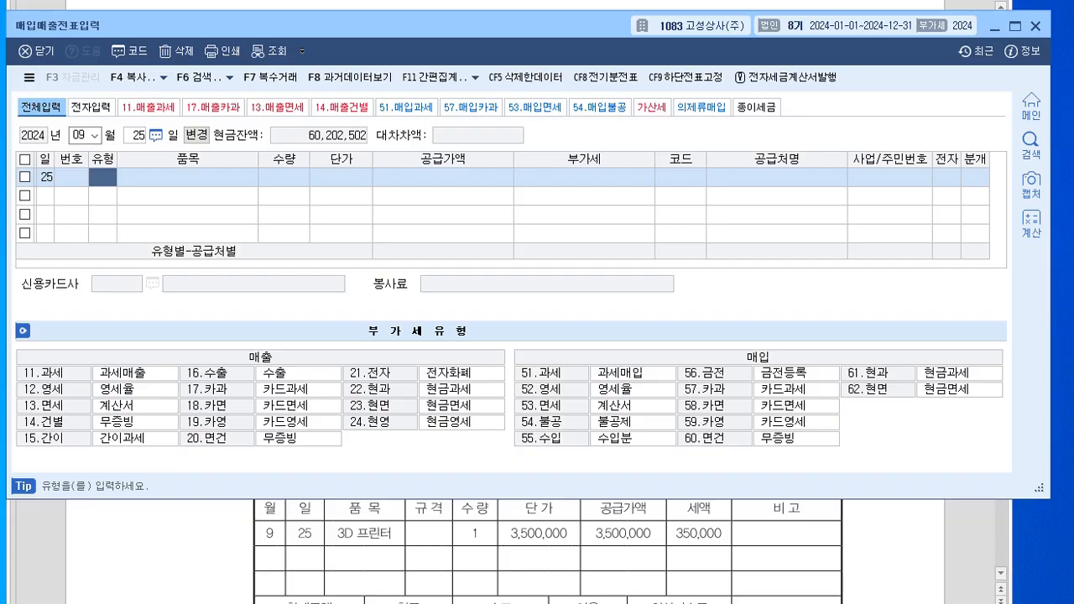
text(54)
key(Return)
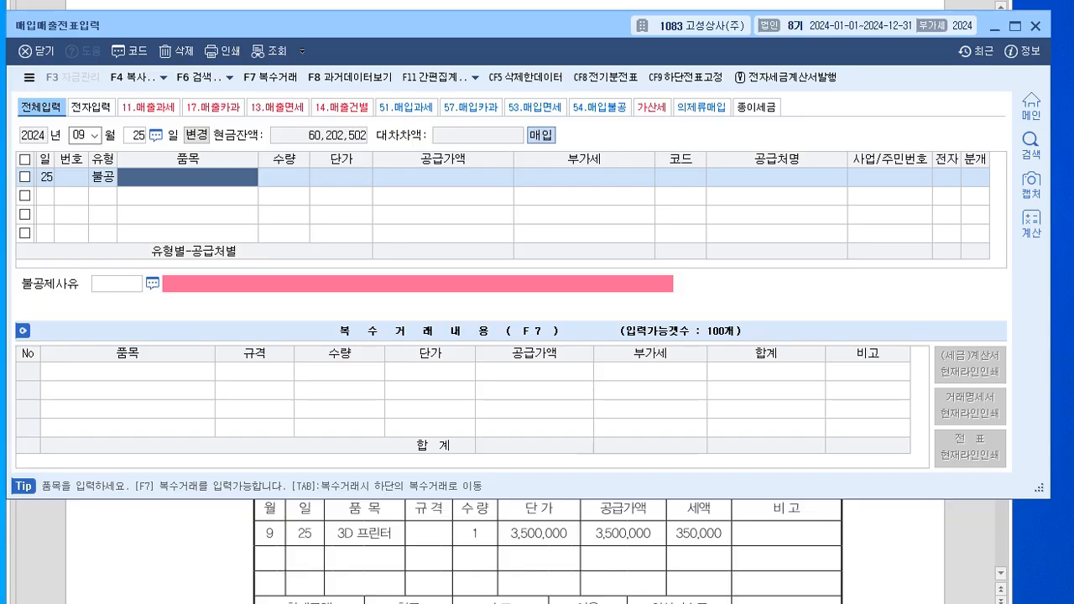
Enter 3D 프린터 as the 품목 with a 공급가액 of 3,500,000 on the September 25 line
text(3)
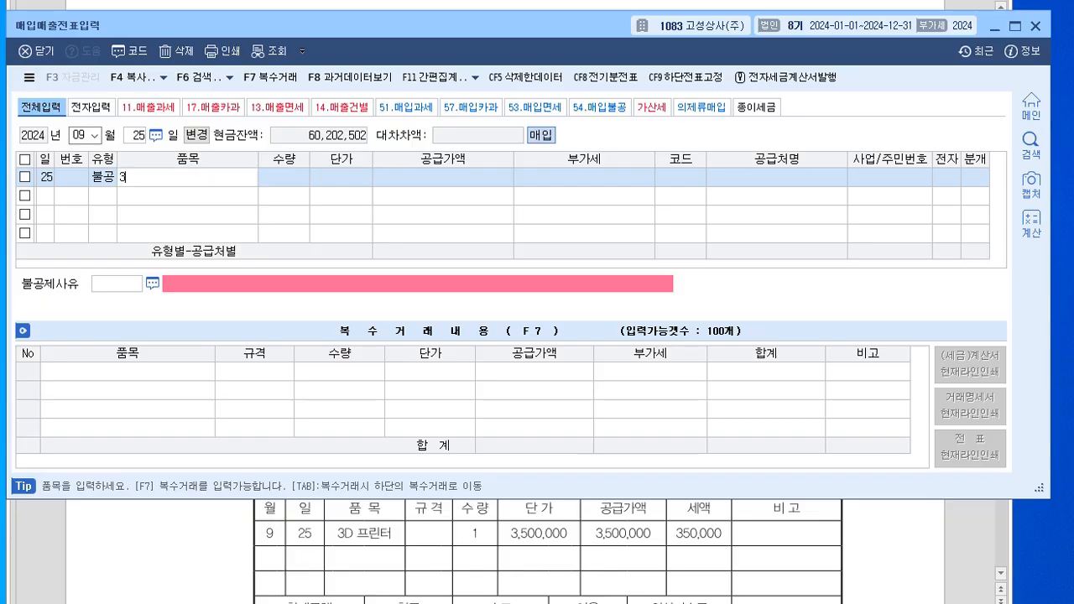
text(D 프린터)
key(Return)
key(Return)
key(Return)
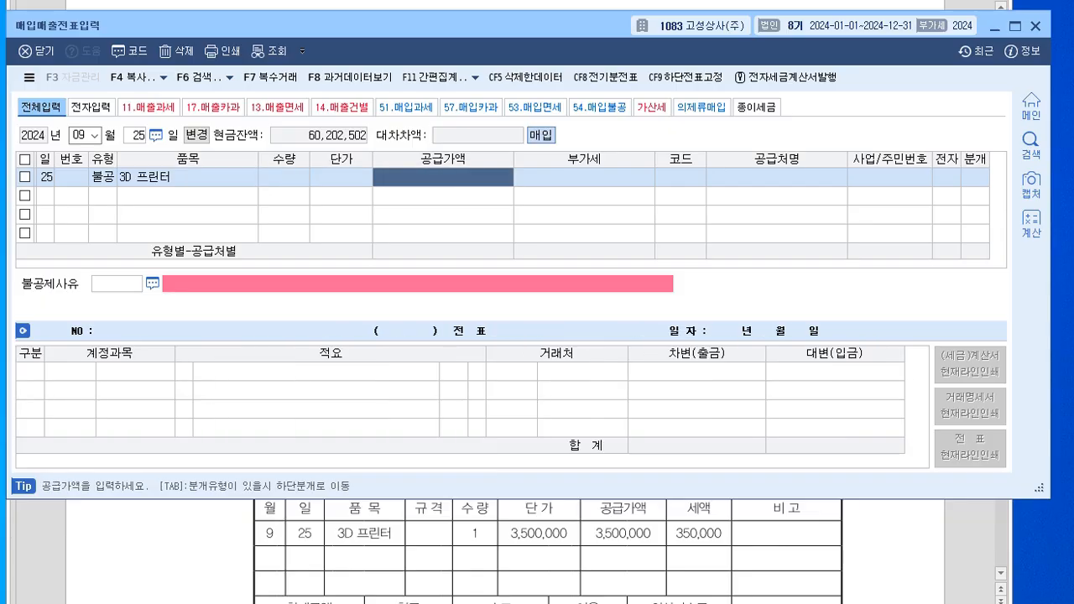
text(3500000)
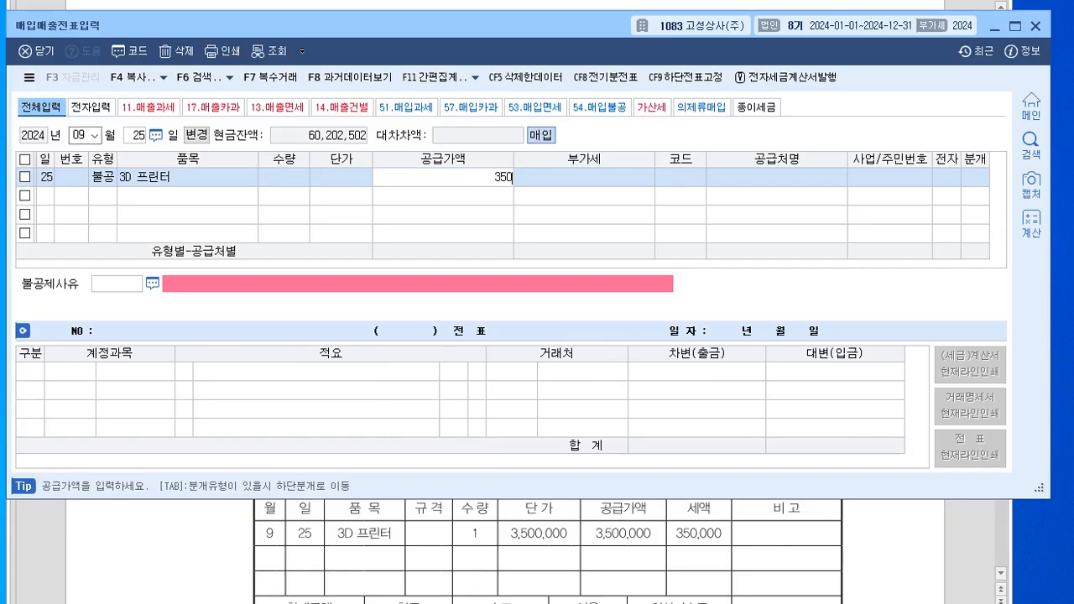
key(Return)
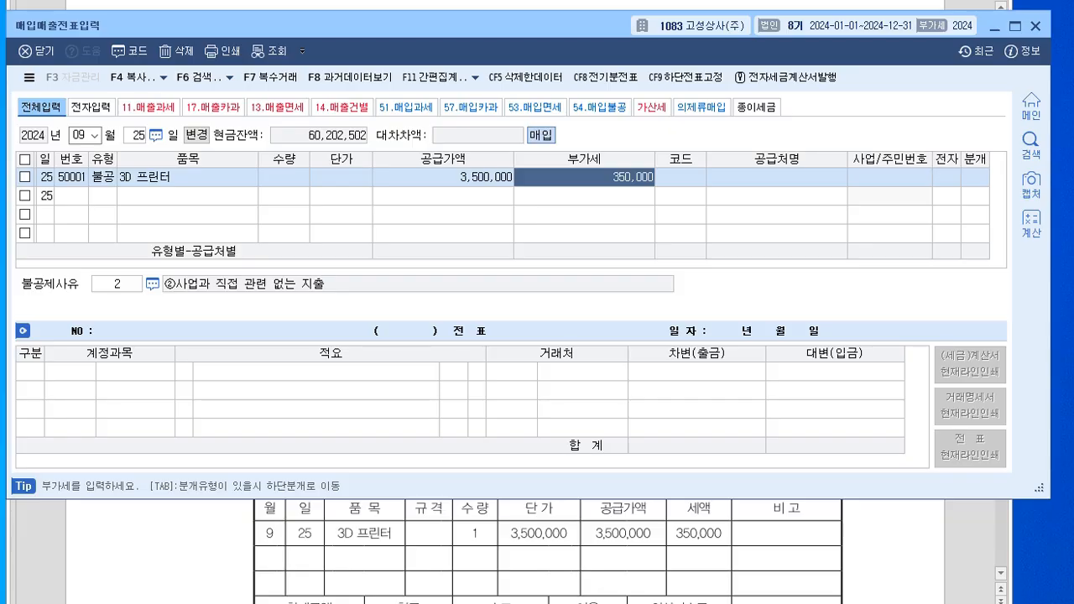
key(Return)
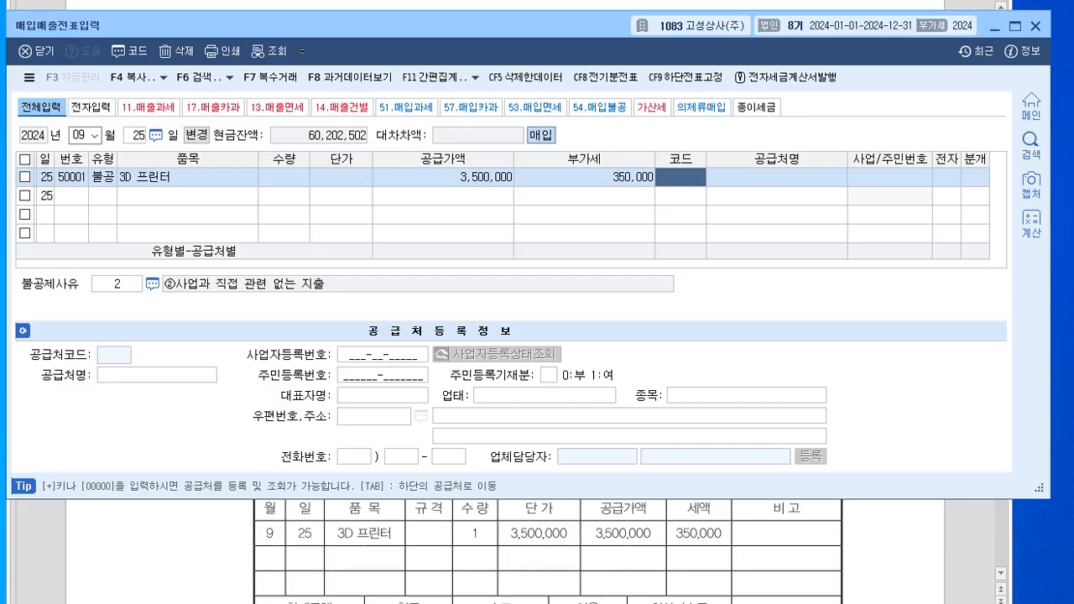
Set the 공급처 to (주)목포전자 and 전자 to 여 for the 3D 프린터 purchase
text(목포)
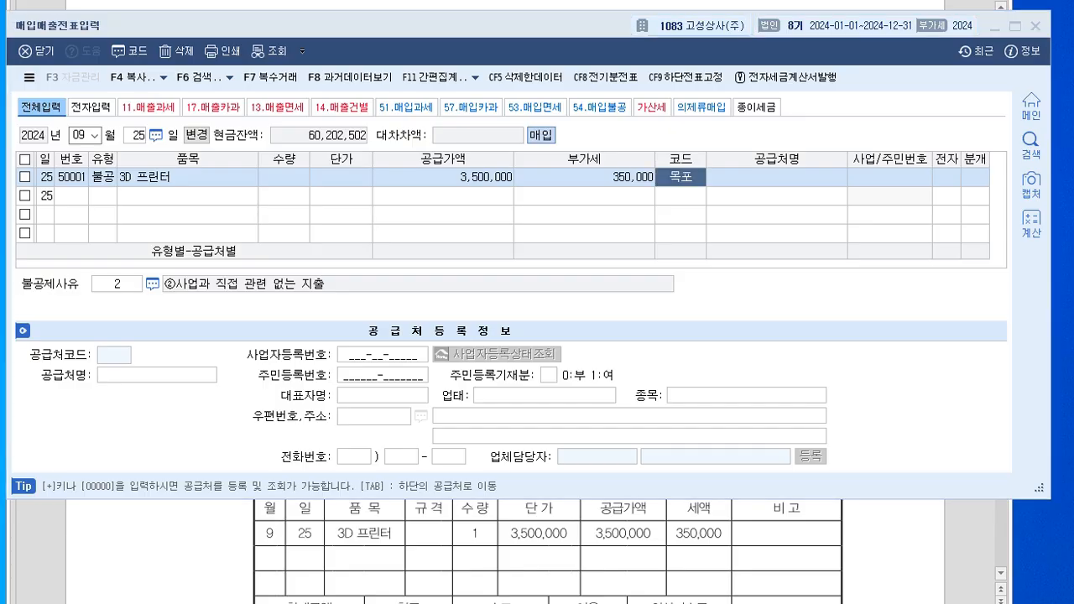
key(Return)
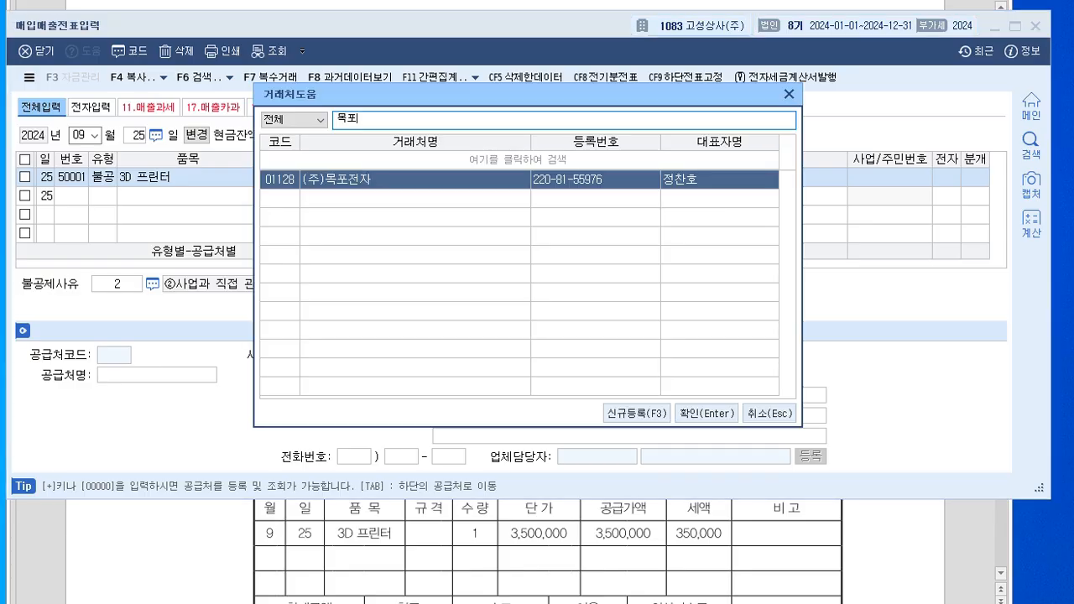
key(Return)
key(Return)
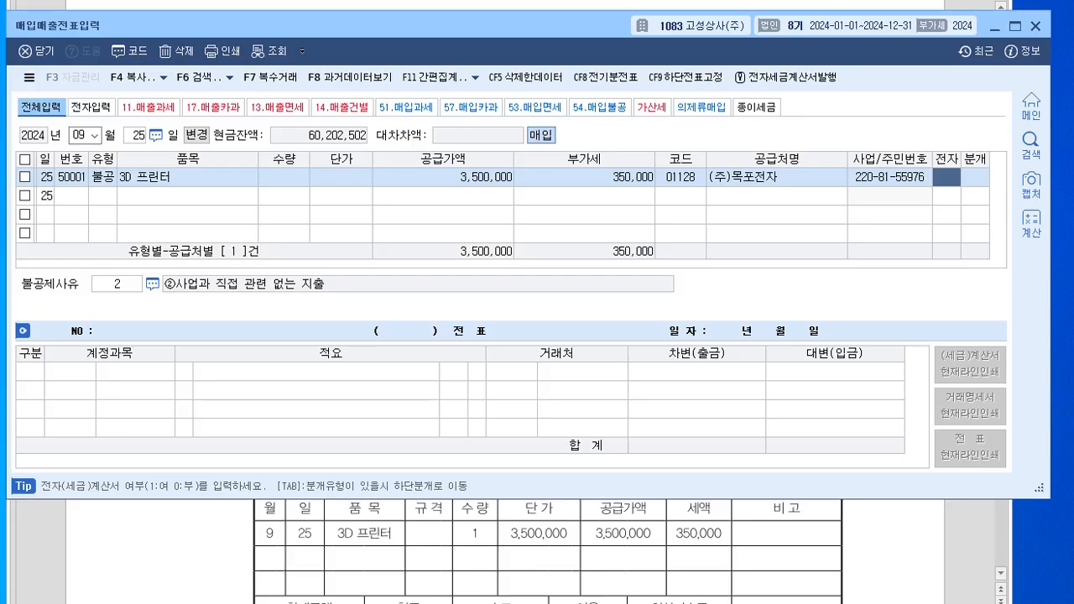
text(1)
key(Return)
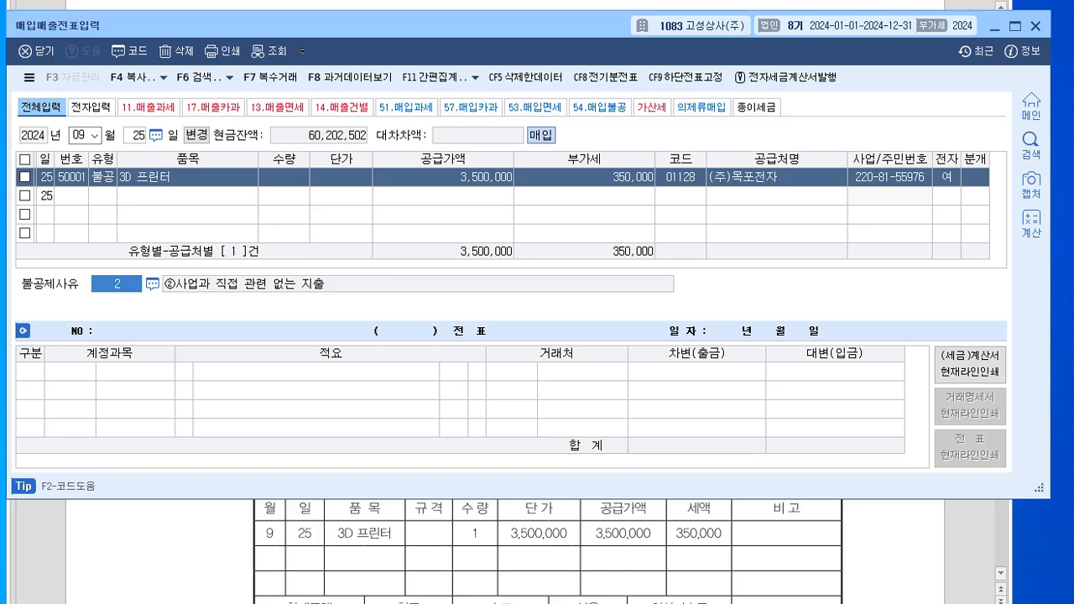
Choose ②사업과 직접 관련 없는 지출 as the 불공제사유 and set 분개 to 혼합
key(F2)
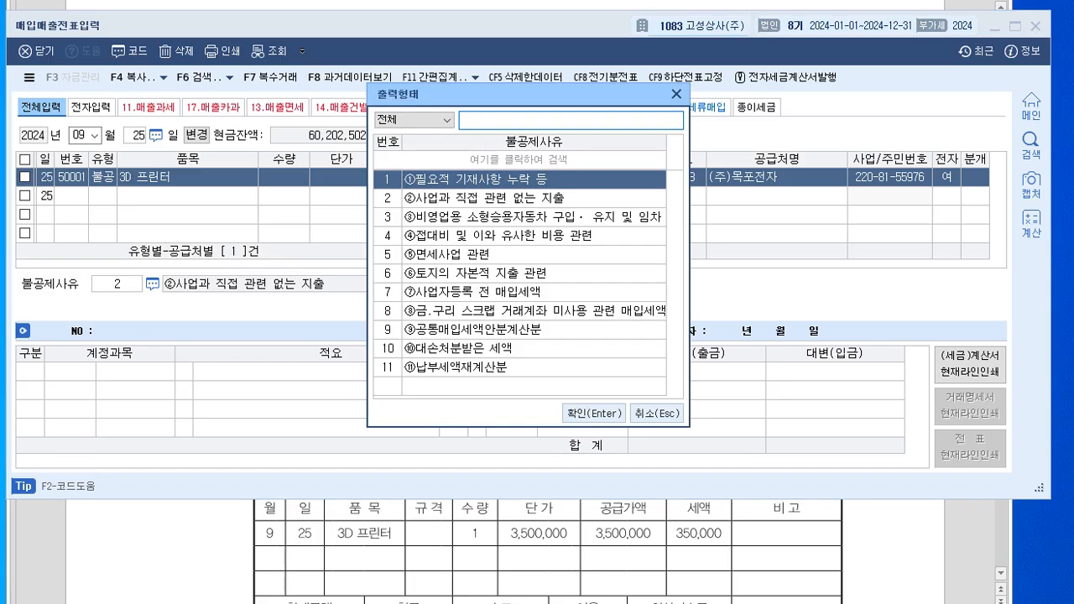
key(Down)
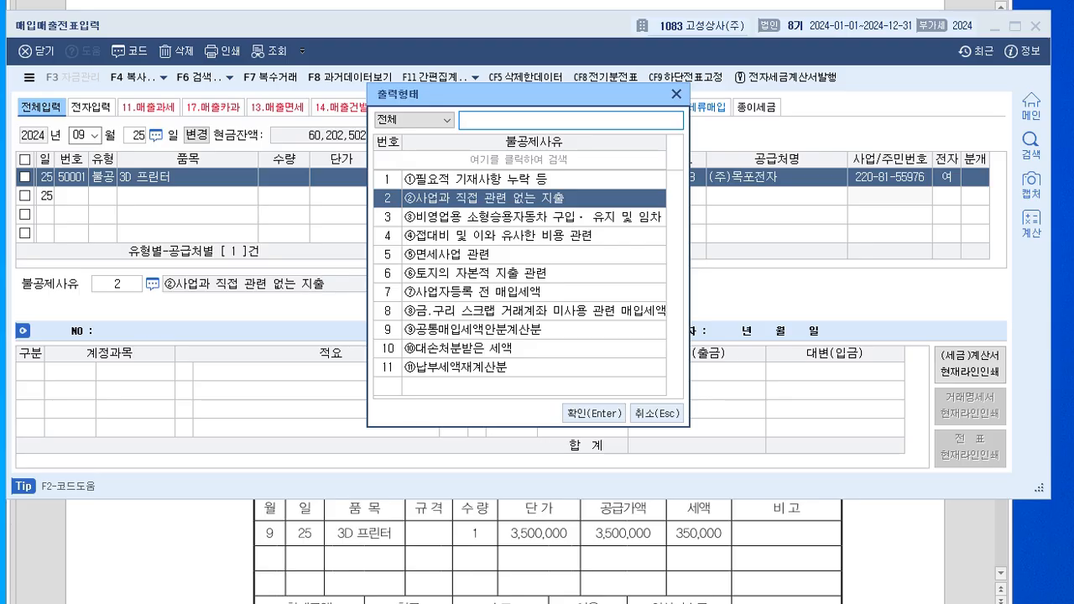
key(Return)
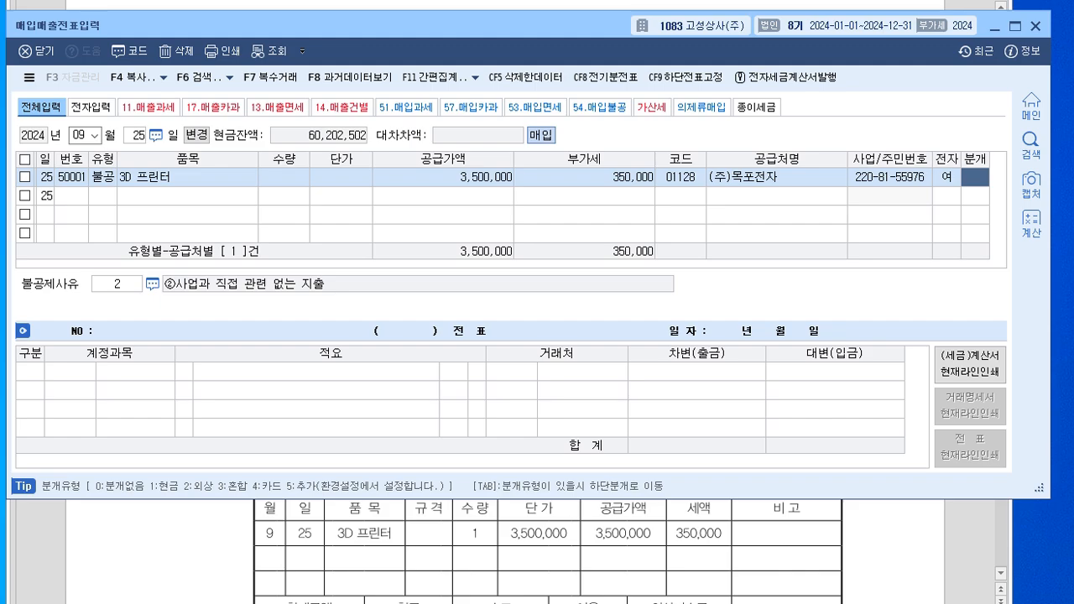
text(3)
key(Return)
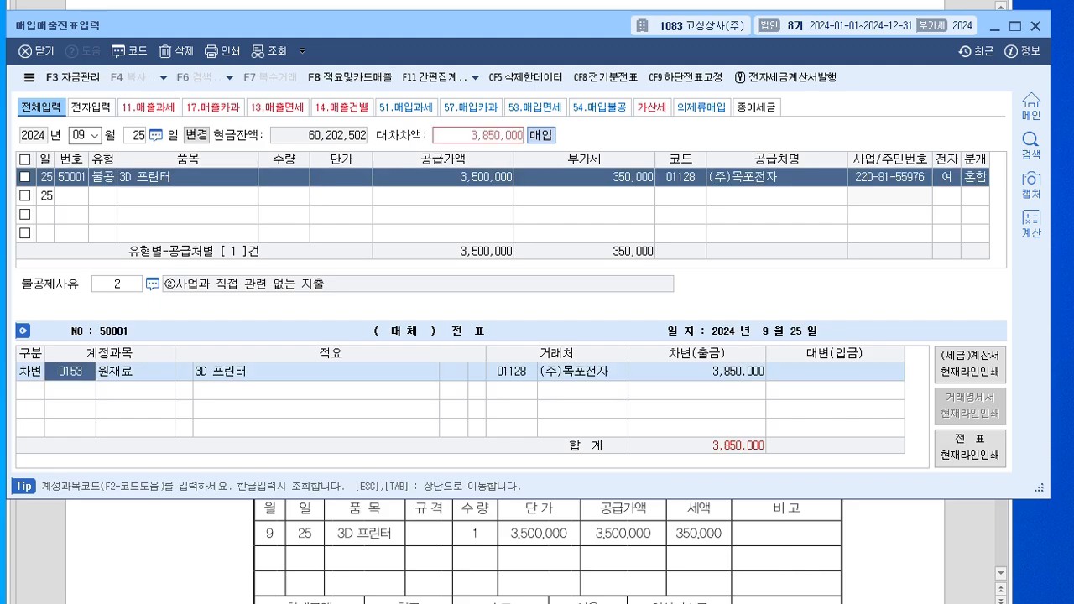
Set the 3D 프린터 voucher's debit account to 0953 기부금 and add a 대변 line for 0253 미지급금 of 3,850,000
text(953)
key(Return)
key(Return)
text(4)
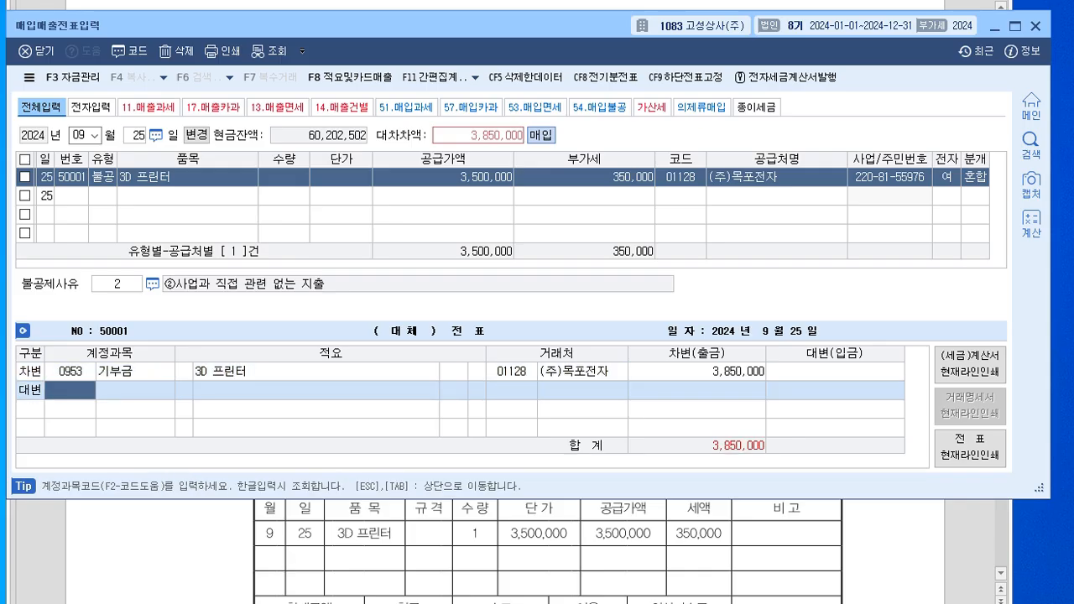
text(253)
key(Return)
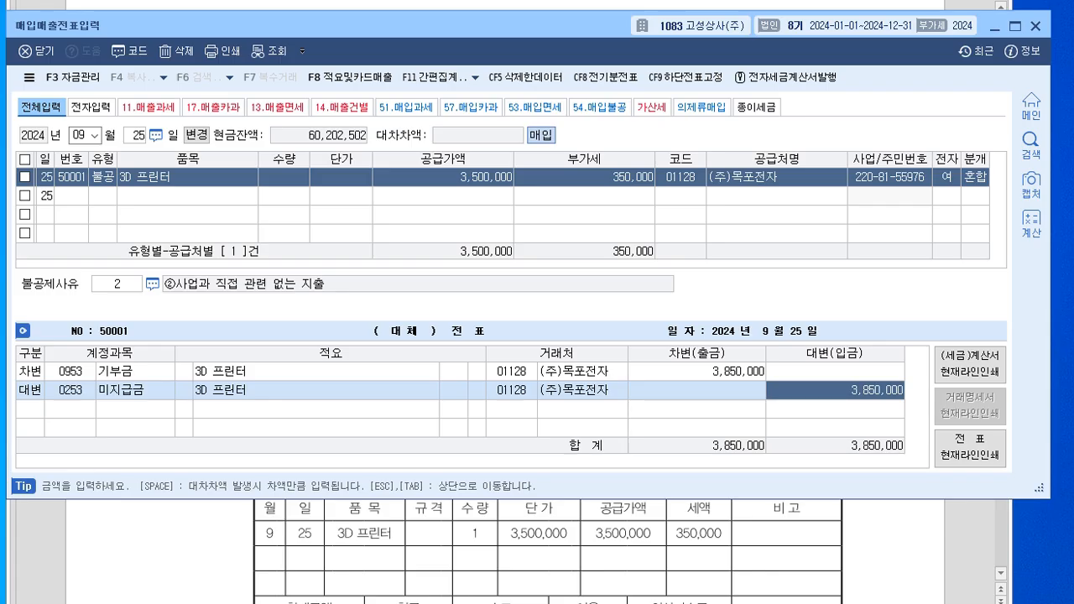
Consult item 5 in the exam document, and in 매입매출전표입력 start a 57.카과 line dated October 6
key(alt+Tab)
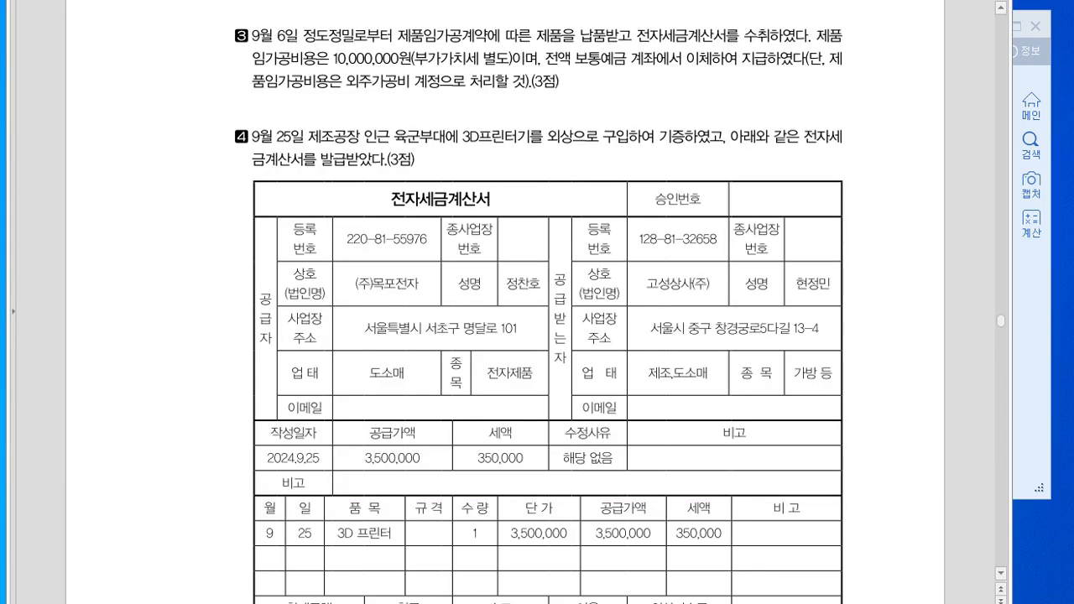
scroll(537, 336, down, 12)
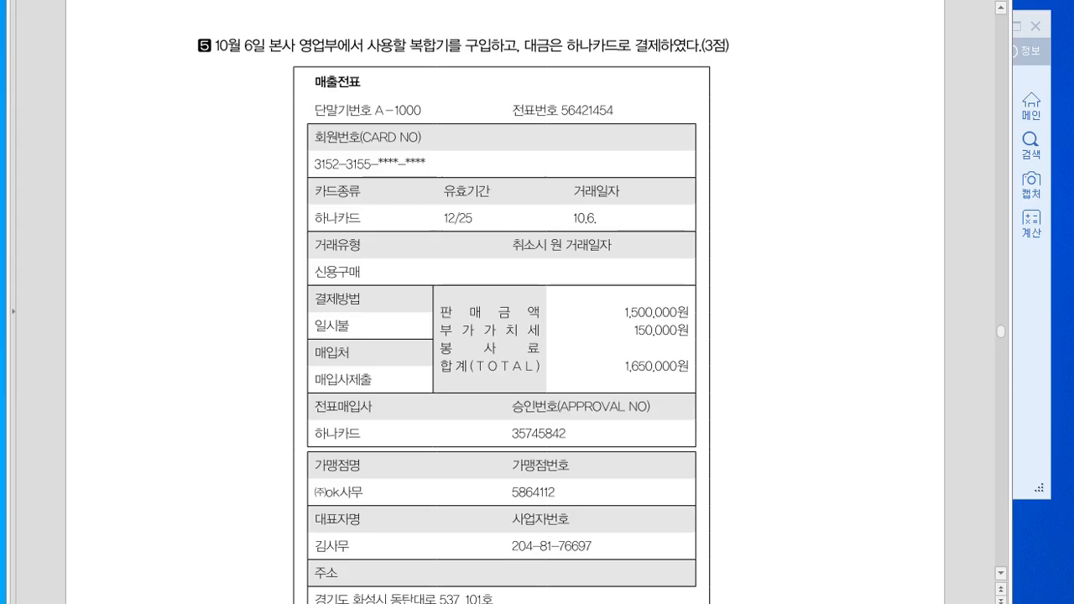
key(alt+Tab)
click(79, 135)
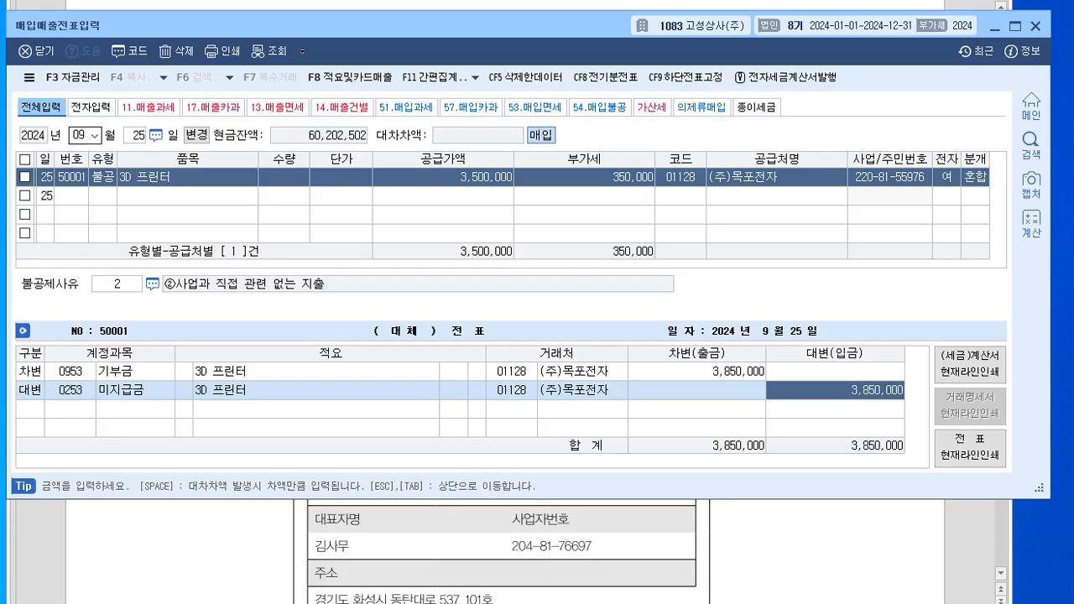
text(10)
key(Return)
text(6)
key(Return)
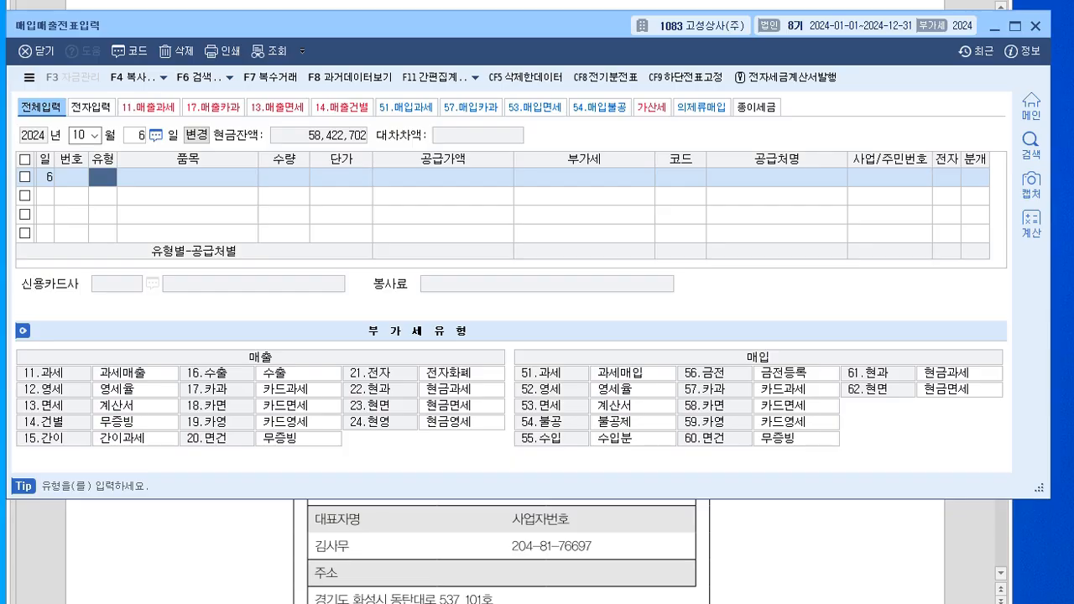
text(57)
key(Return)
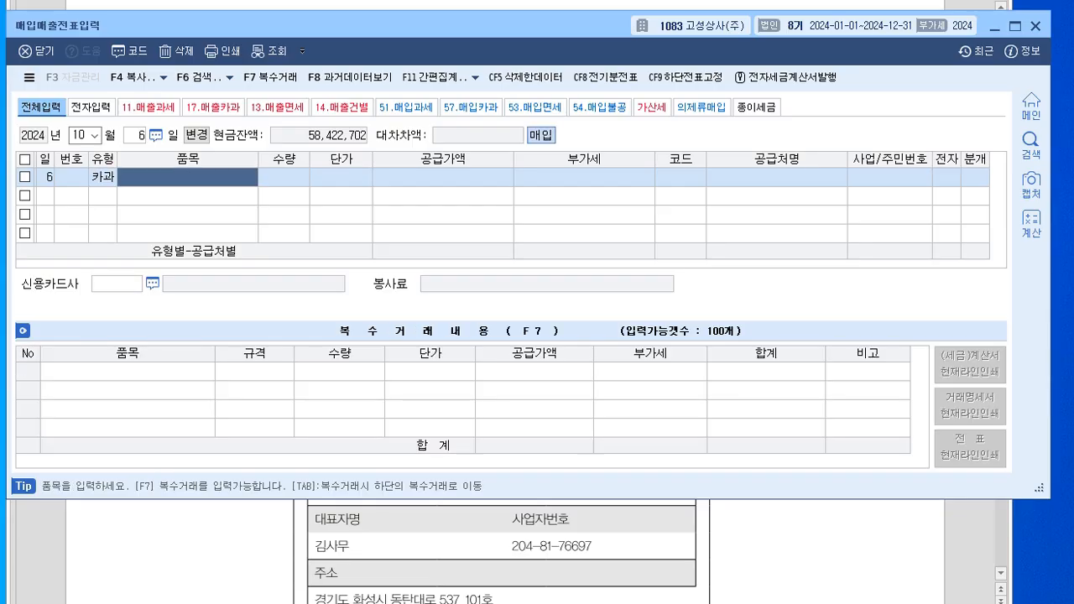
Enter 복합기 as the 품목 with a 공급가액 of 1,500,000 on the October 6 line
text(토)
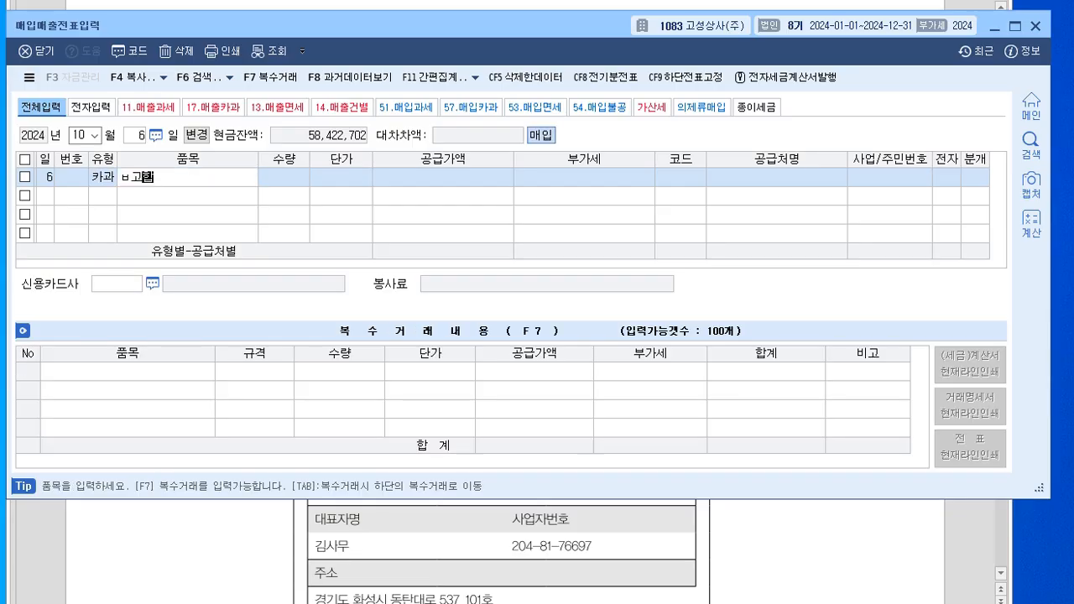
text(합기)
key(Return)
key(Return)
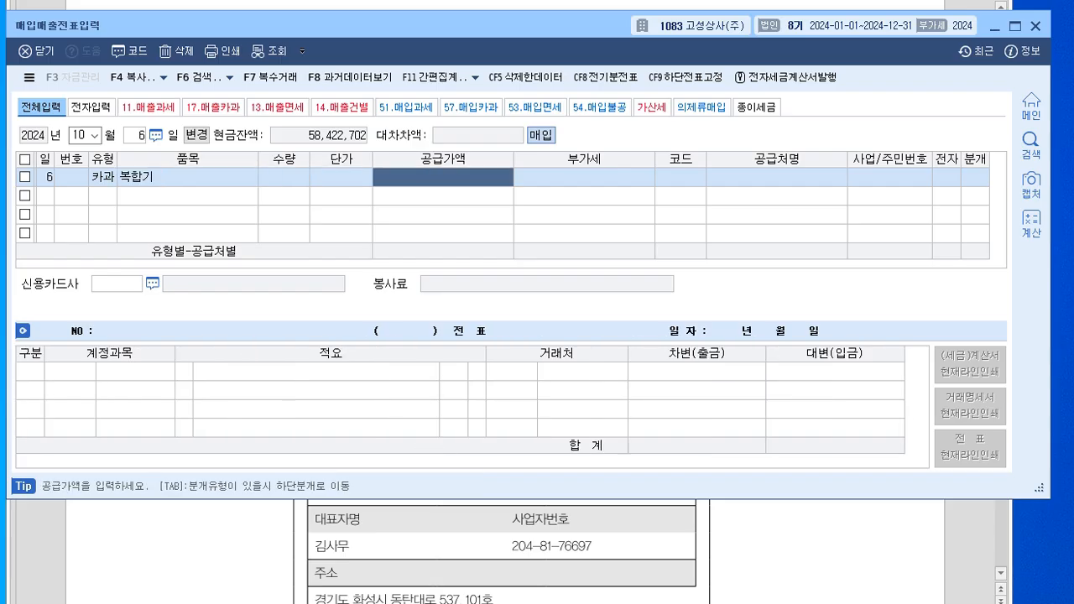
text(1500000)
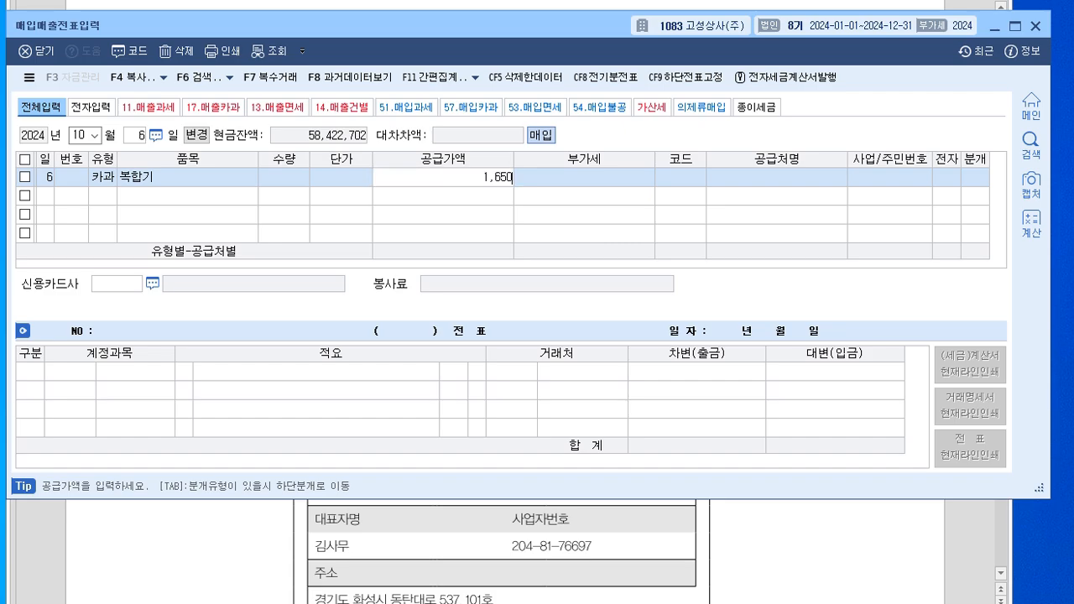
key(Return)
key(Return)
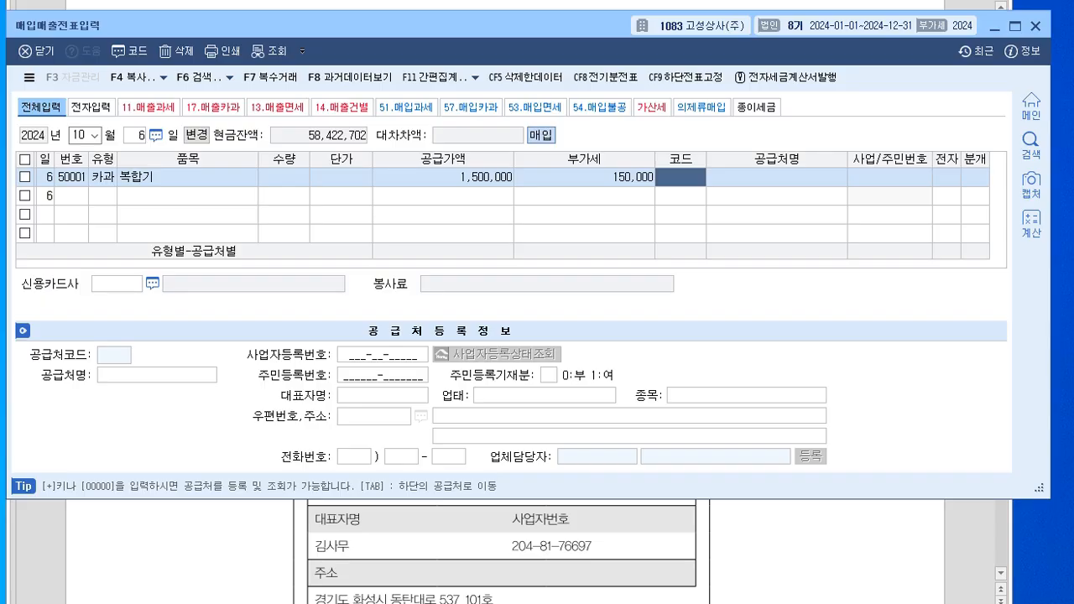
Set the 공급처 to (주)OK사무 and the 신용카드사 to 하나카드 for the 복합기 purchase
text(사무)
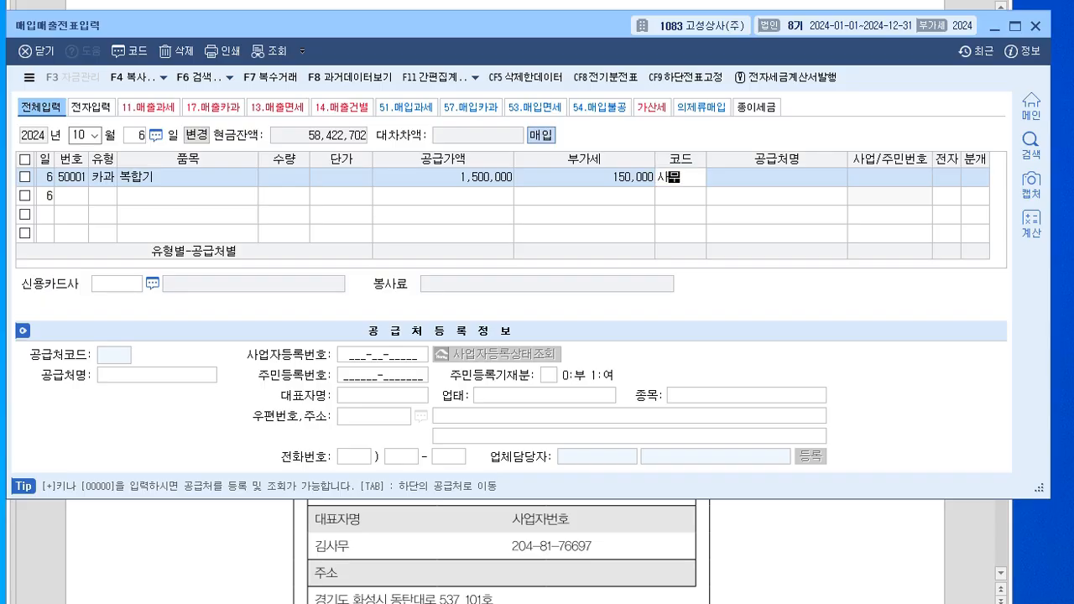
key(Return)
key(Return)
key(Return)
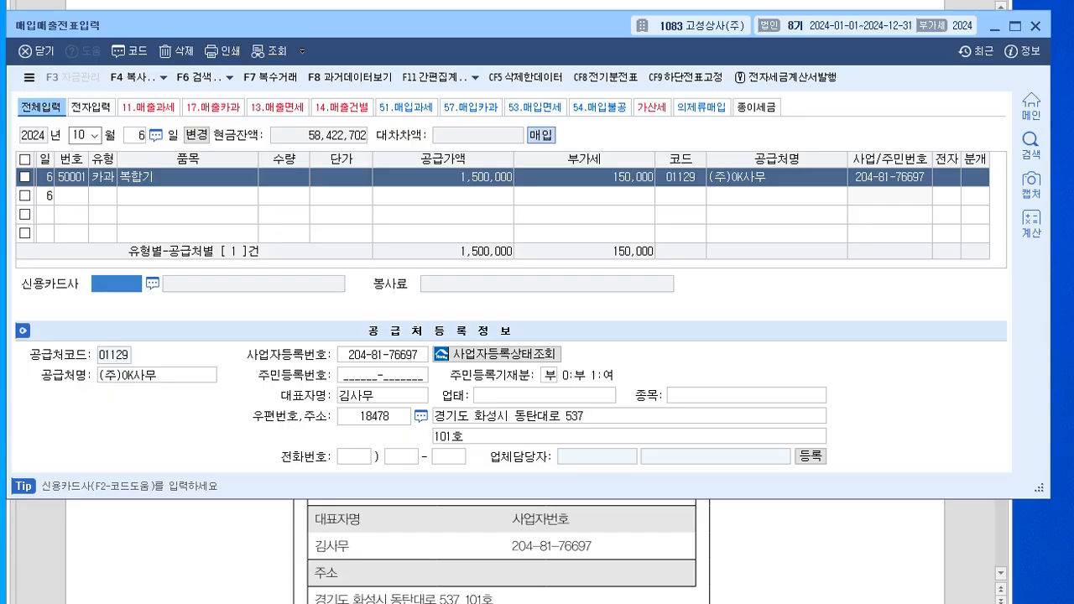
key(F2)
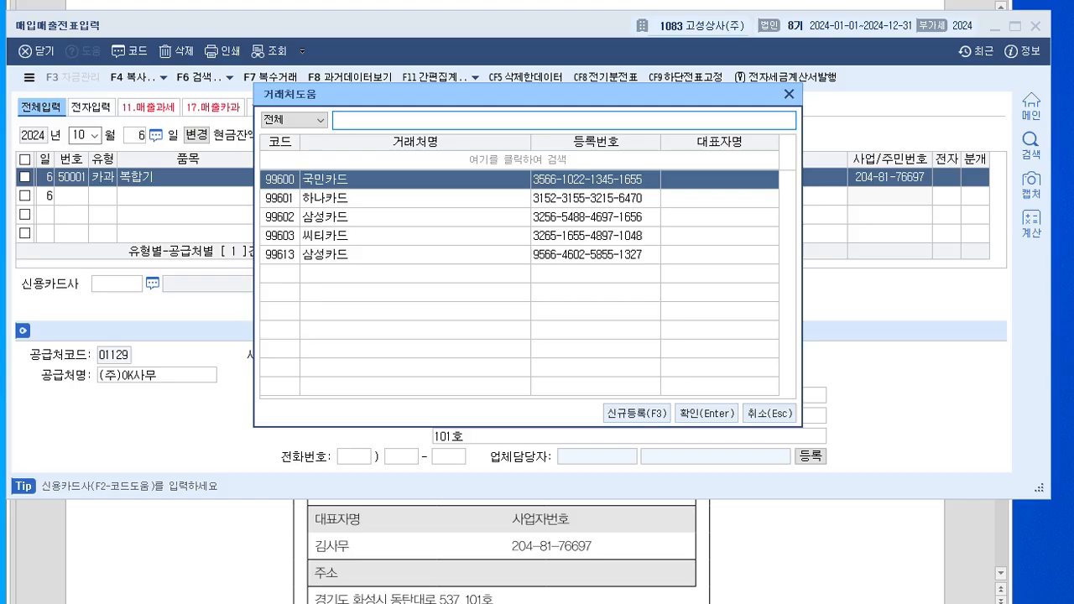
key(Down)
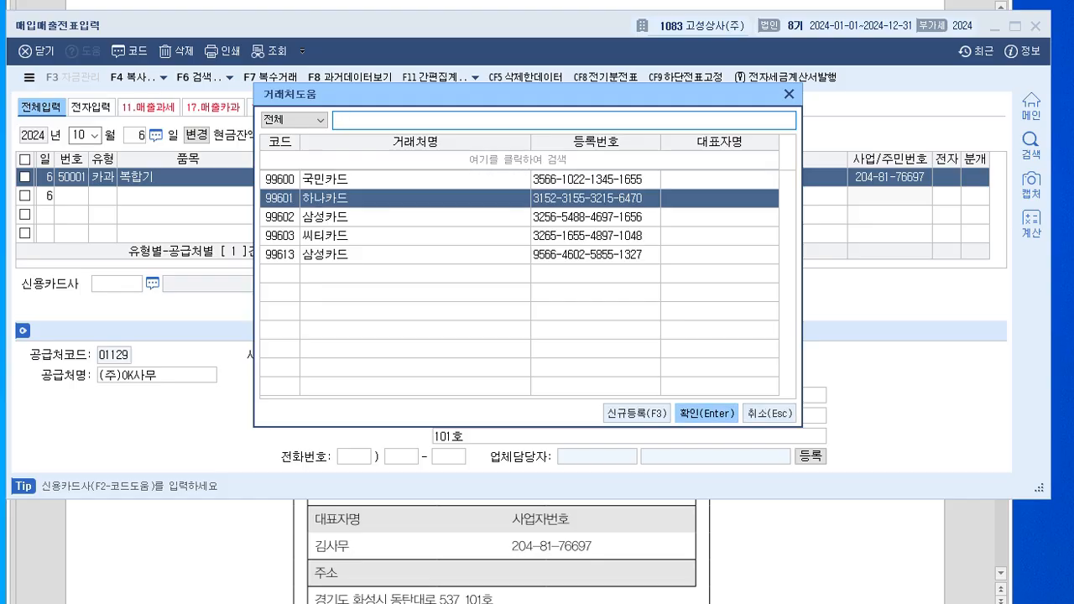
key(Return)
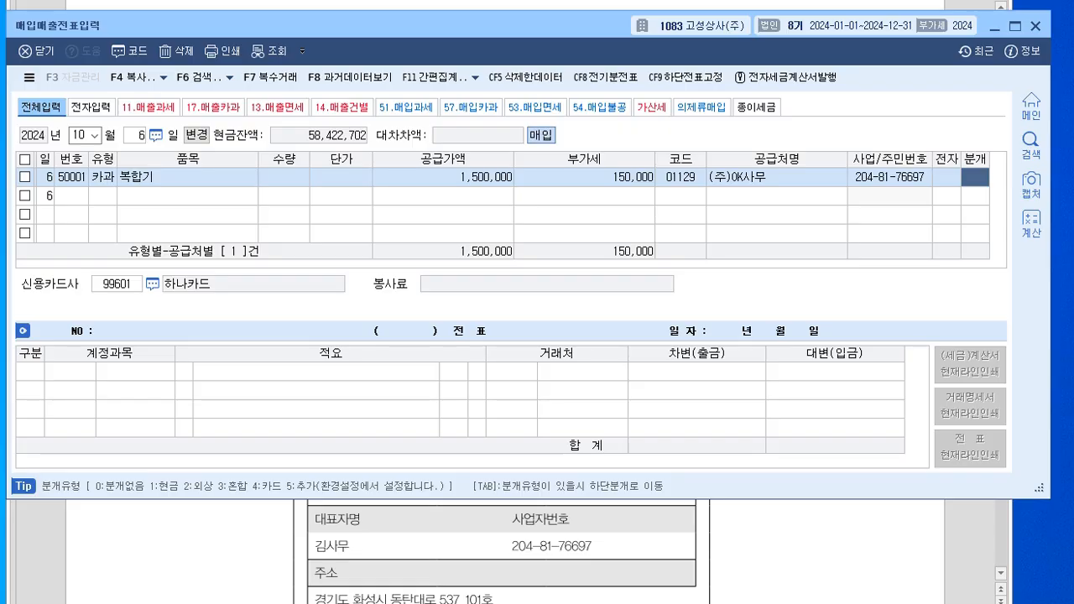
Set 분개 to 카드 for the 복합기 purchase and change its 원재료 debit account to 0212 비품
key(4)
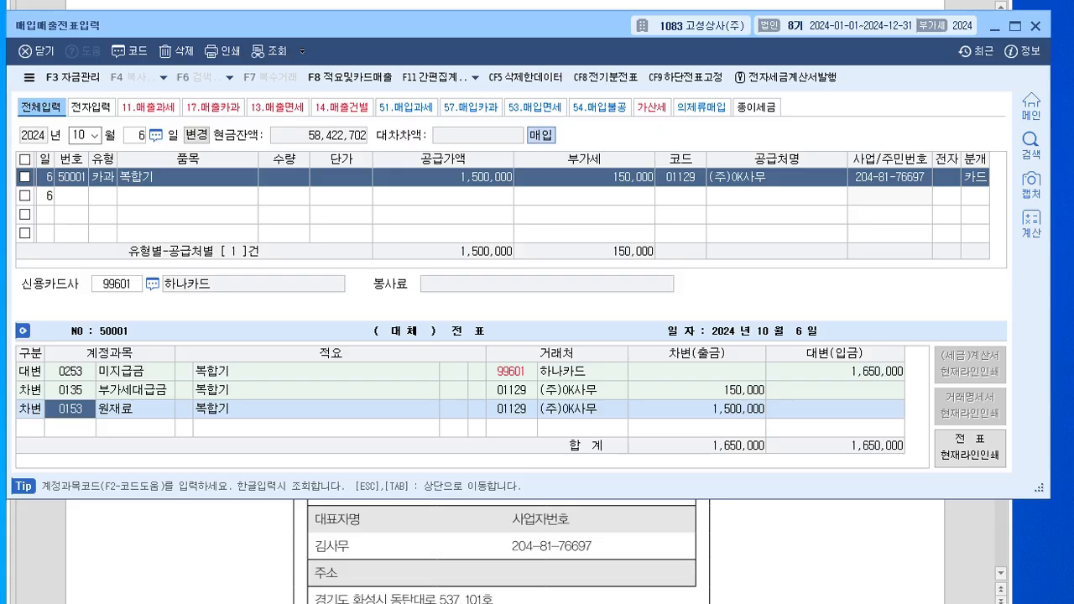
text(0212)
key(Return)
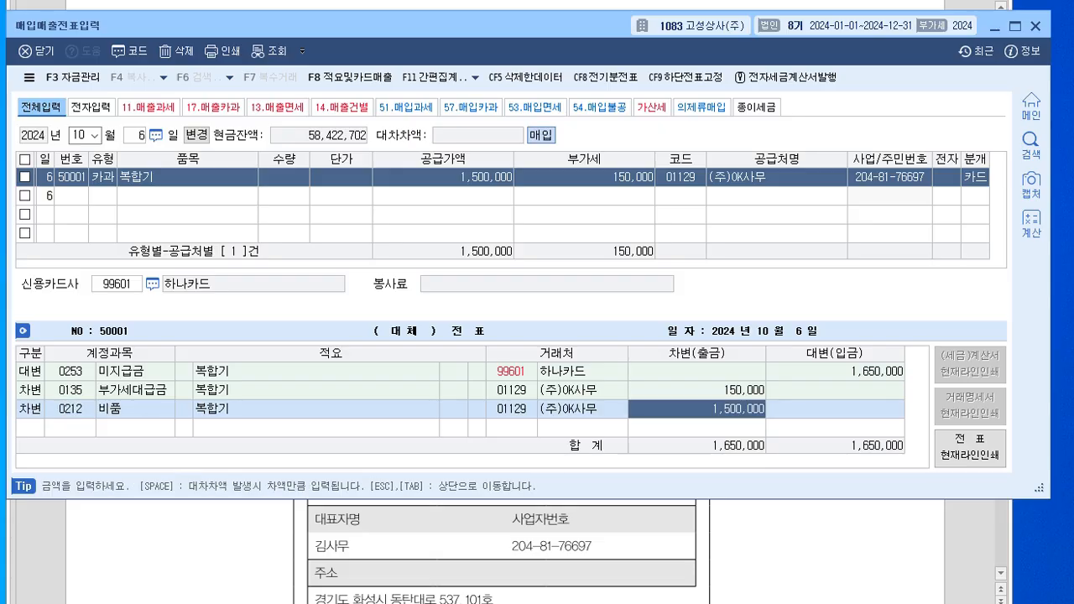
key(Return)
Consult item 6 in the exam document, and in 매입매출전표입력 start a 51.과세 line dated December 1
key(alt+Tab)
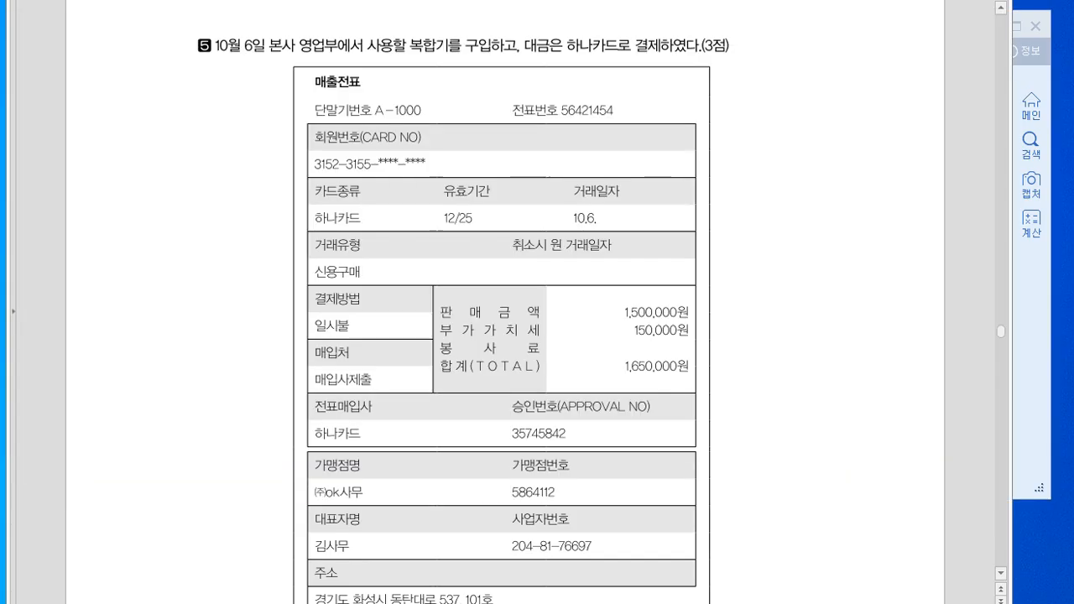
scroll(505, 302, down, 8)
scroll(505, 302, down, 5)
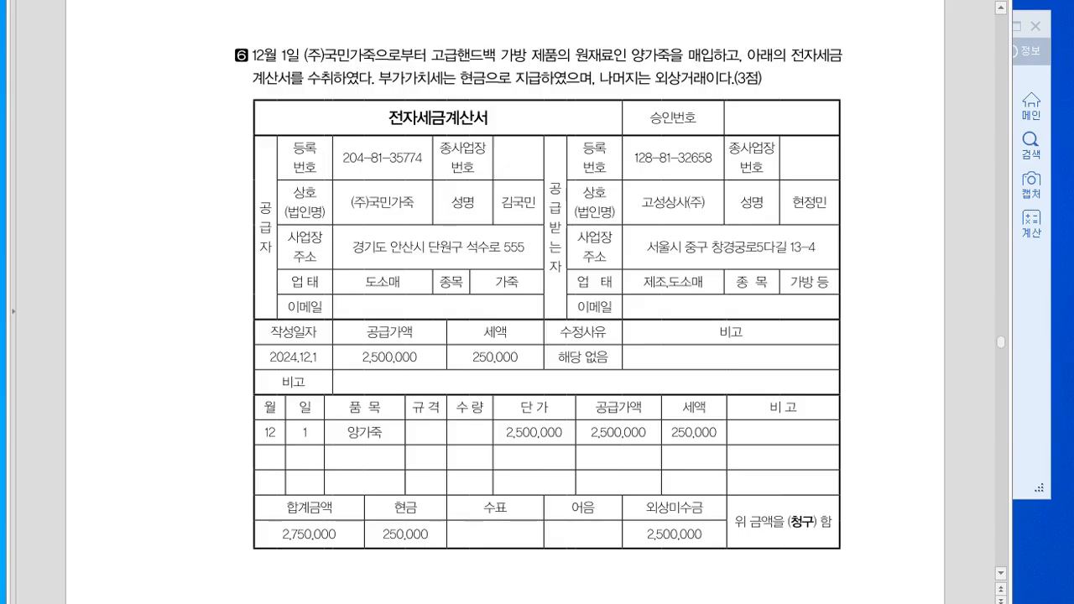
key(alt+Tab)
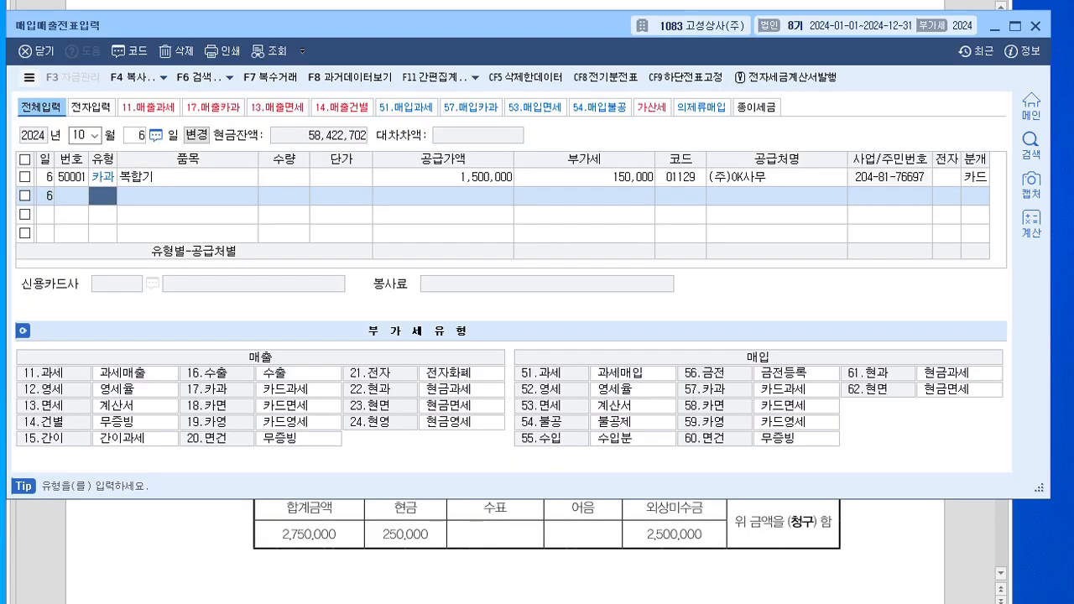
click(79, 135)
text(12)
key(Return)
text(1)
key(Return)
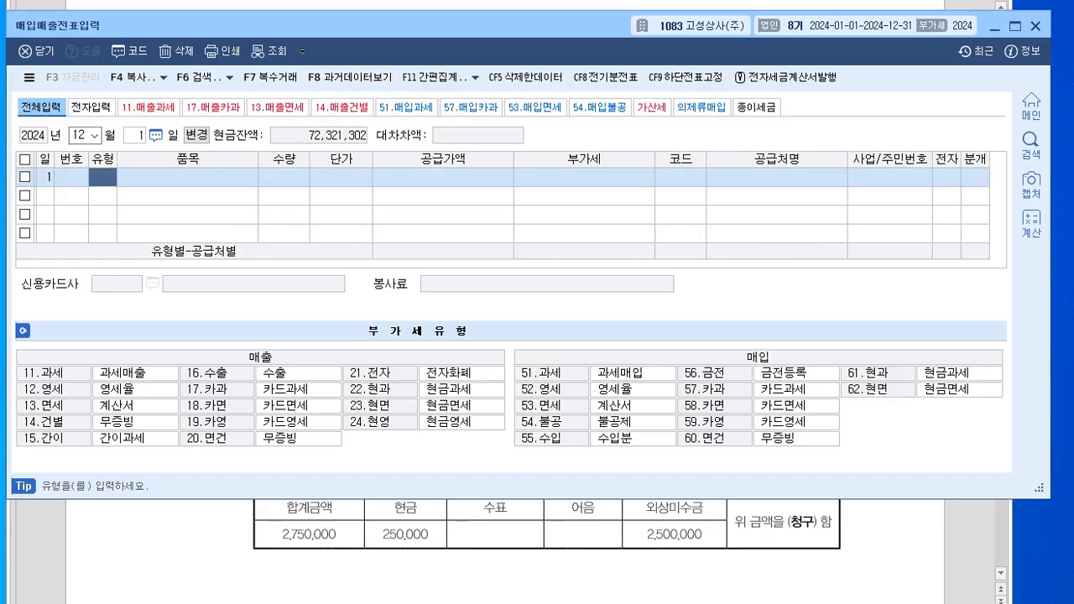
text(51)
key(Return)
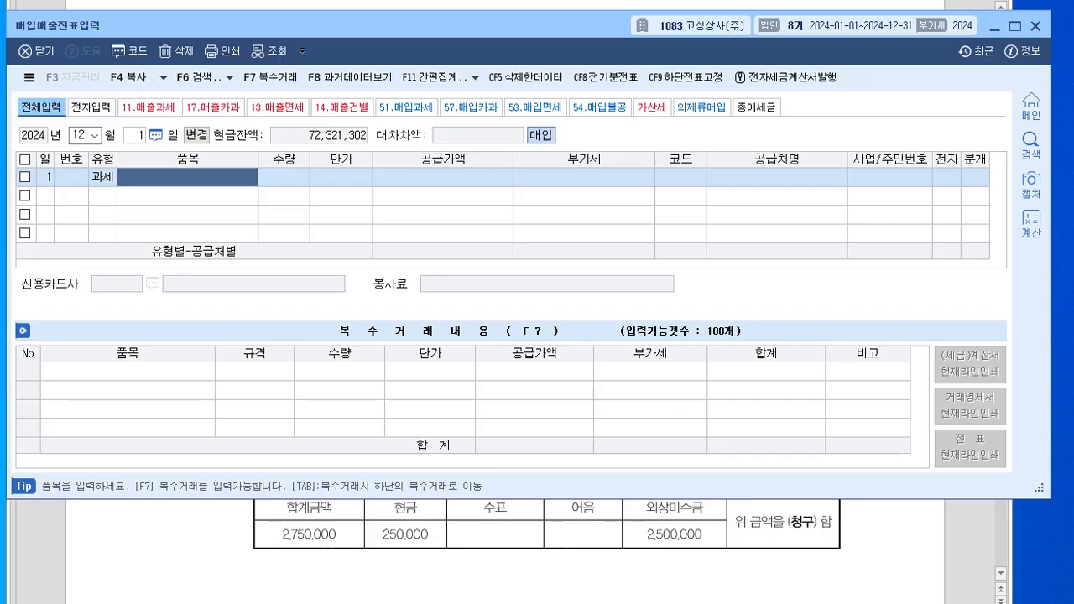
Enter 양가죽 as the 품목 with a 공급가액 of 2,500,000 on the December 1 line
text(양가죽)
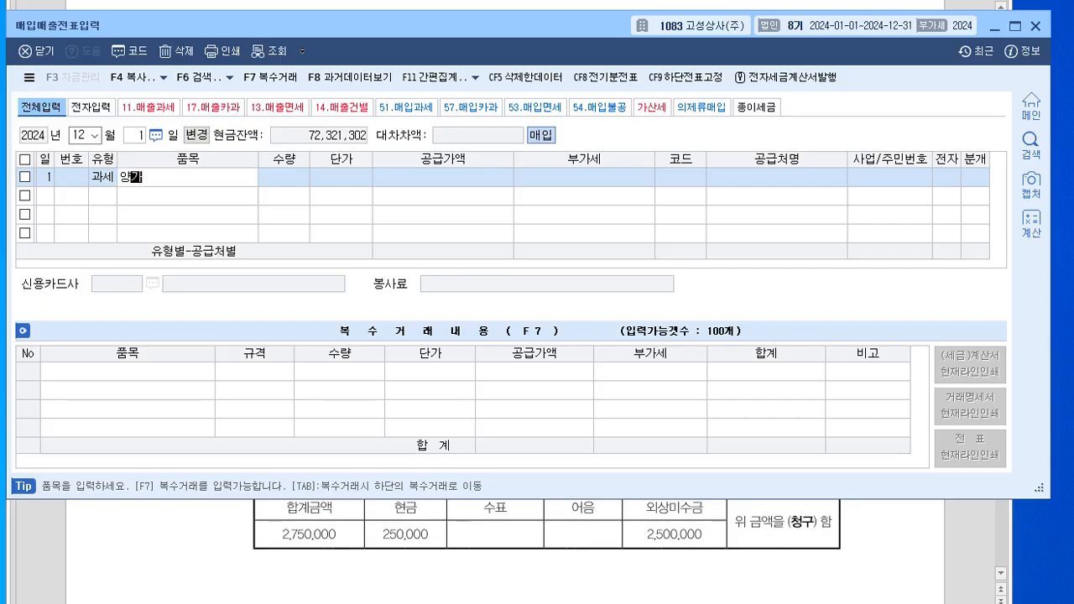
key(Return)
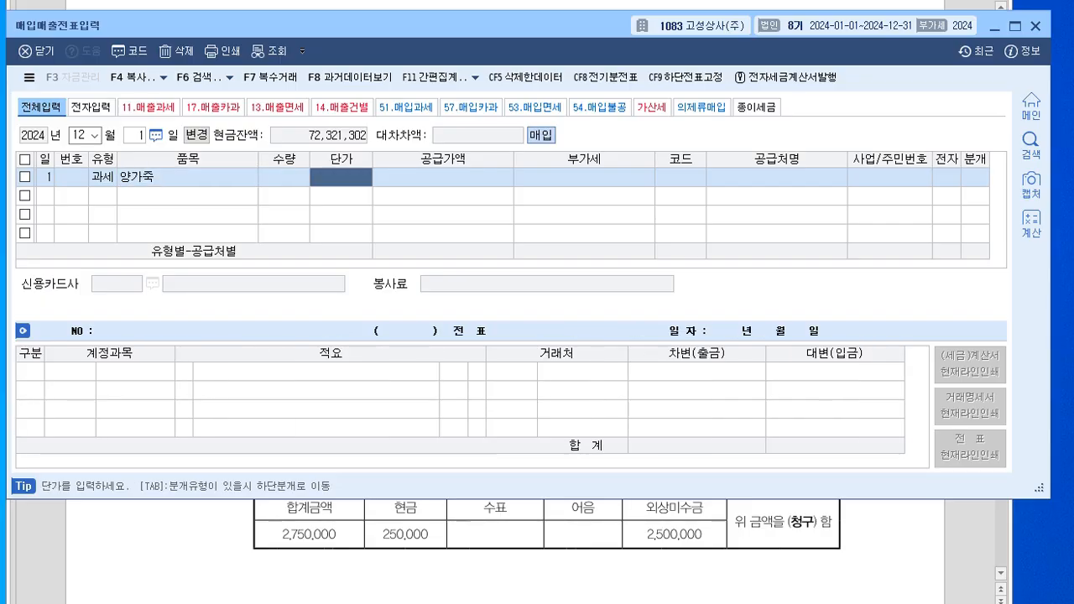
key(Return)
text(2500)
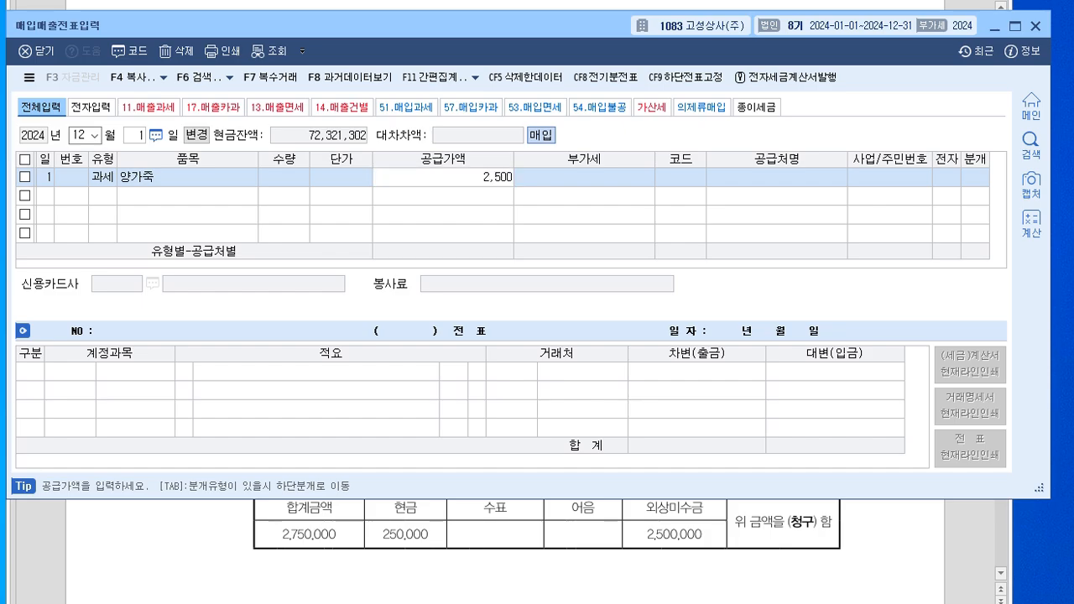
text(000)
key(Return)
key(Return)
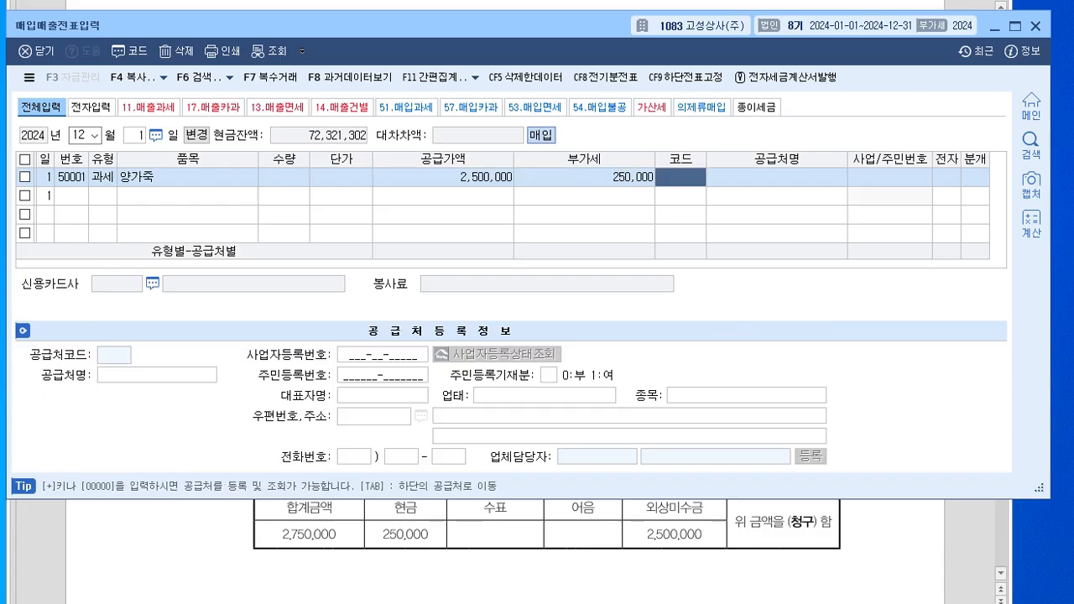
Set the 양가죽 purchase's 공급처 to (주)국민가죽, with 전자 as 여 and 분개 as 혼합
text(국민)
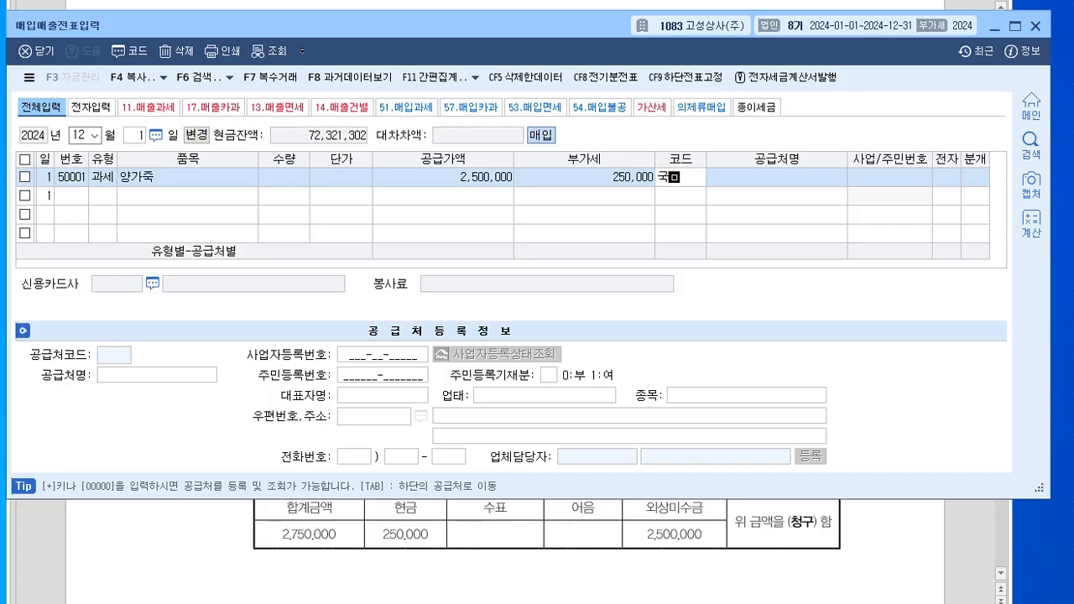
key(Return)
key(Return)
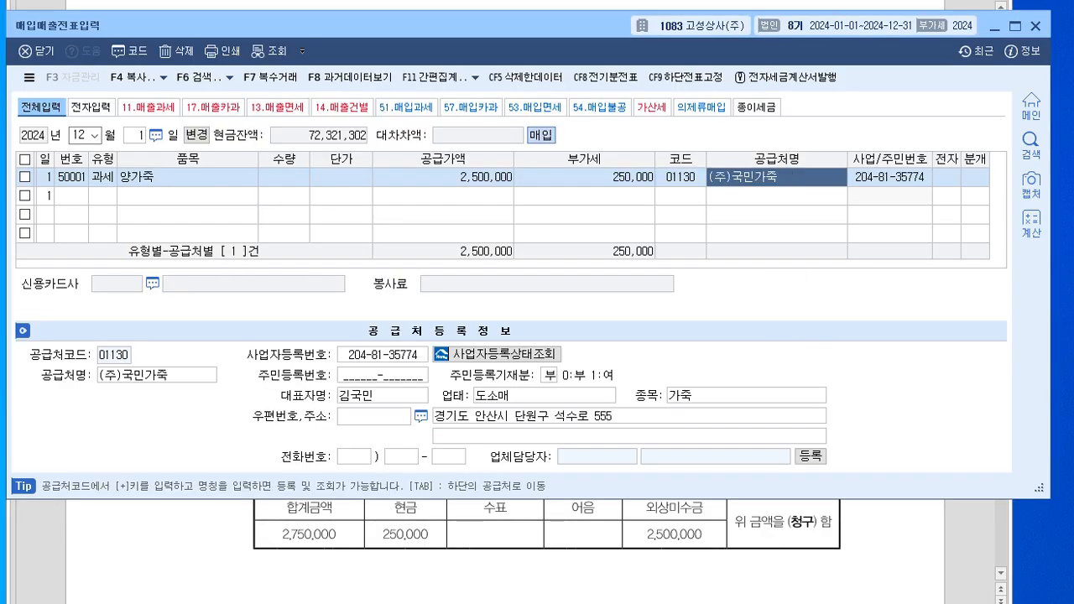
text(1)
key(Return)
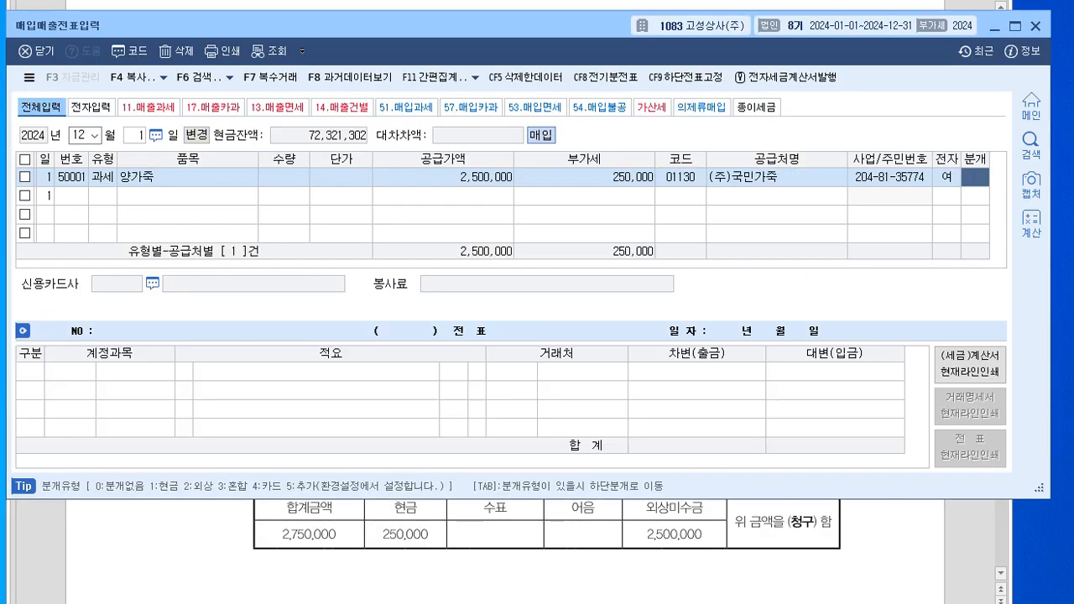
text(3)
key(Return)
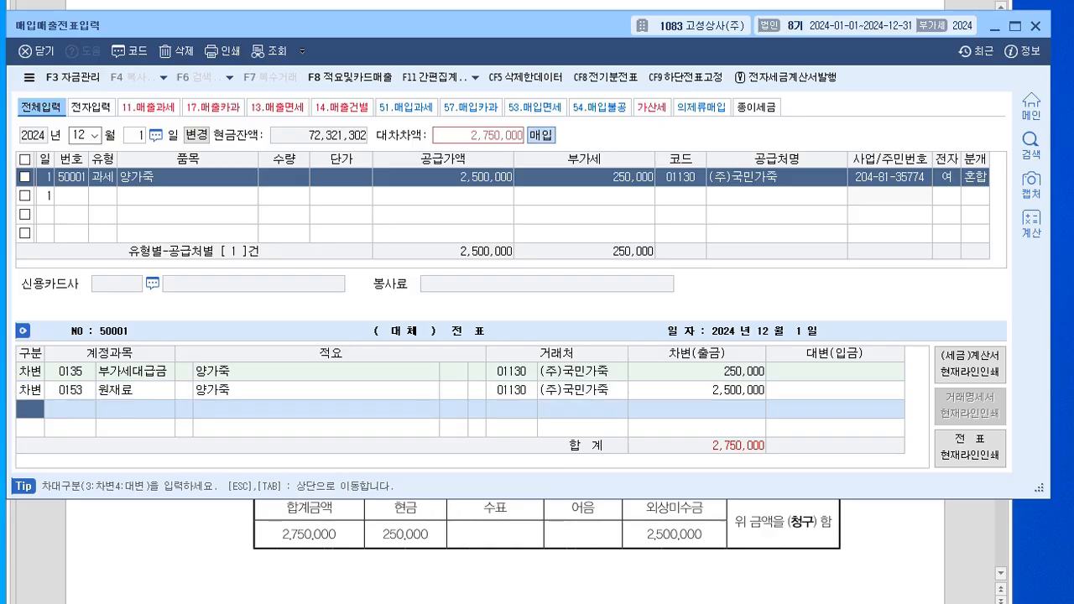
Add a 대변 line for 0101 현금 of 250,000 to the 양가죽 voucher
text(4)
key(Return)
text(101)
key(Return)
text(2500000)
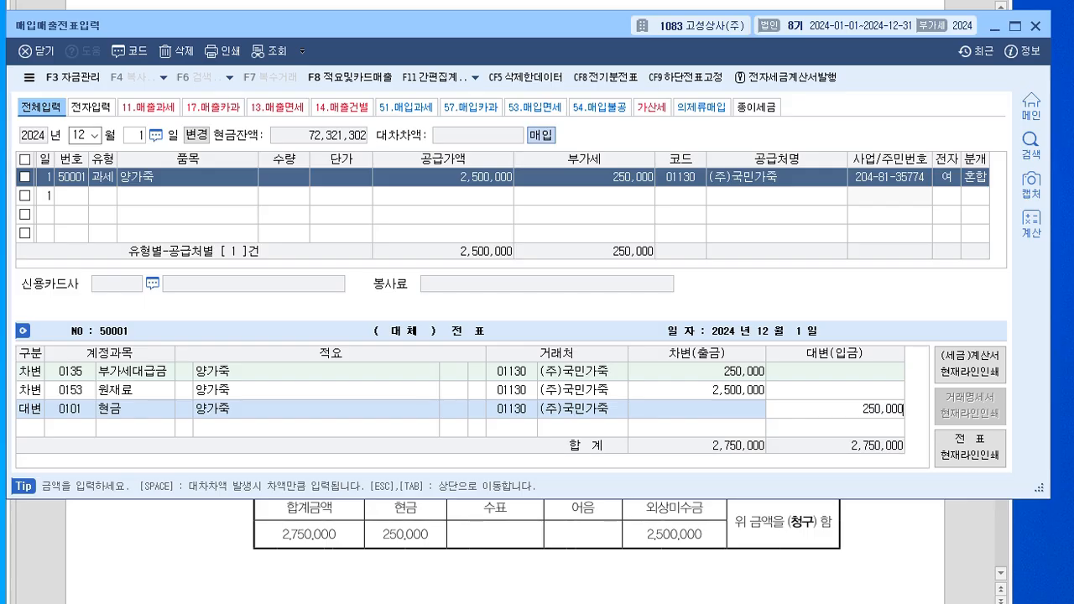
key(Return)
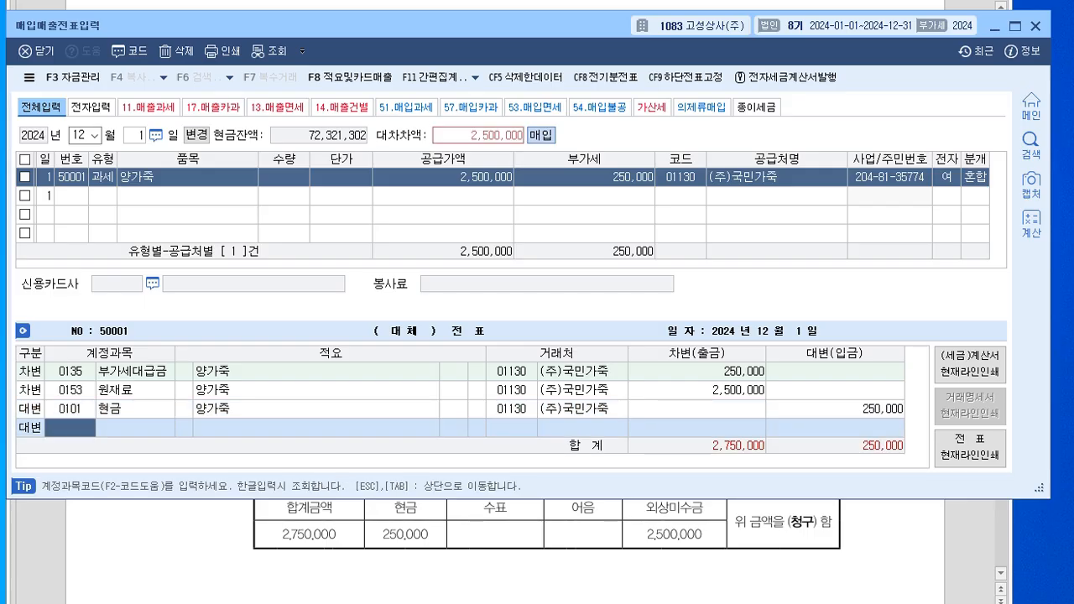
Add a 대변 line for 0251 외상매입금 of 2,500,000 to the 양가죽 voucher
text(2)
key(BackSpace)
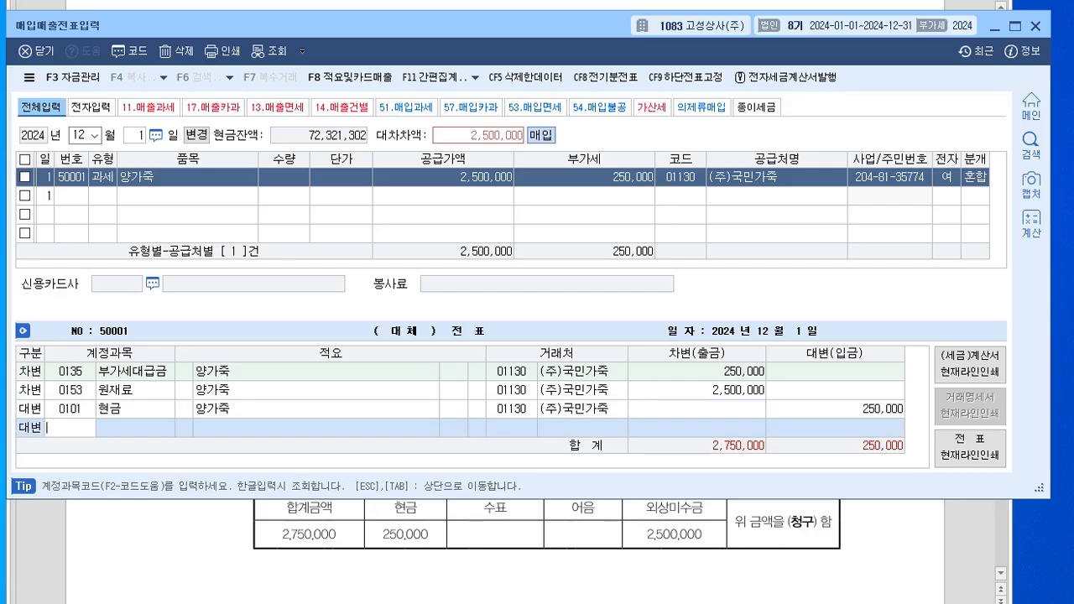
text(251)
key(Return)
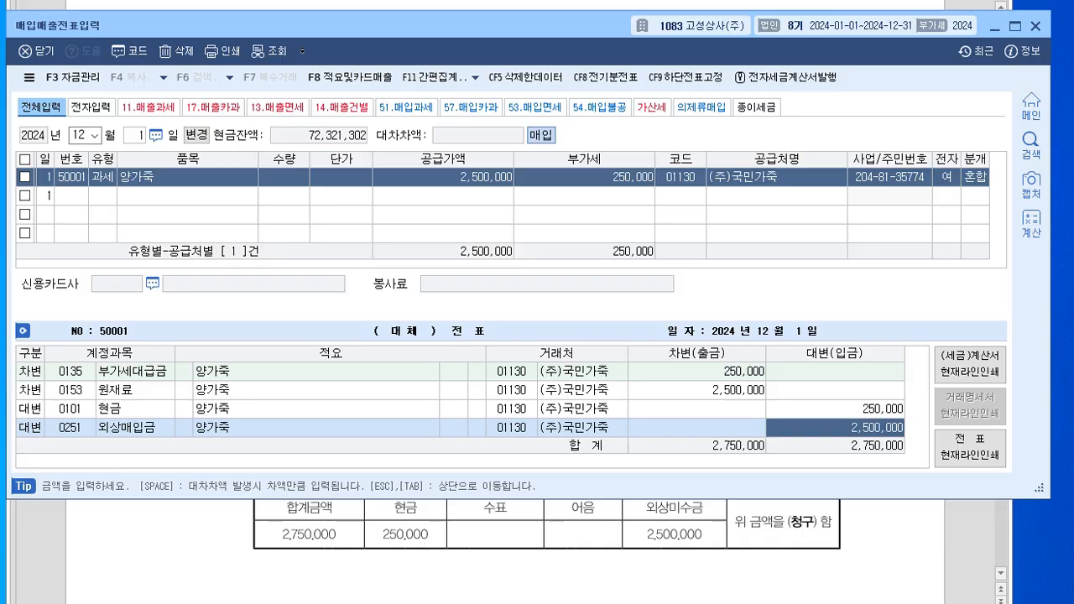
Read question 4's item 1 in the exam document and bring up the July 22 entries in 매입매출전표입력
key(alt+Tab)
scroll(505, 302, down, 7)
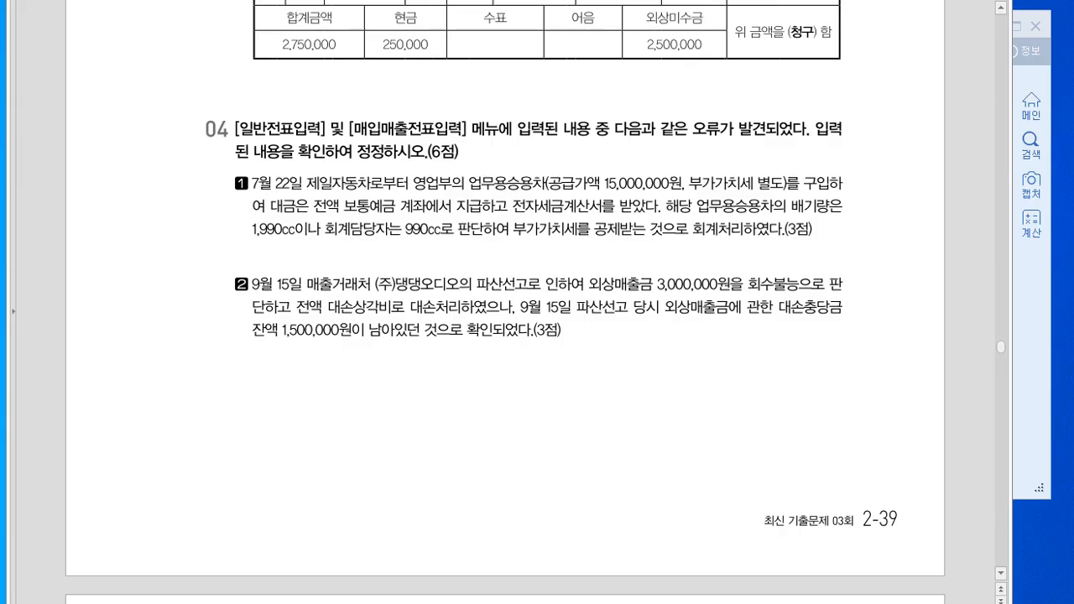
key(alt+Tab)
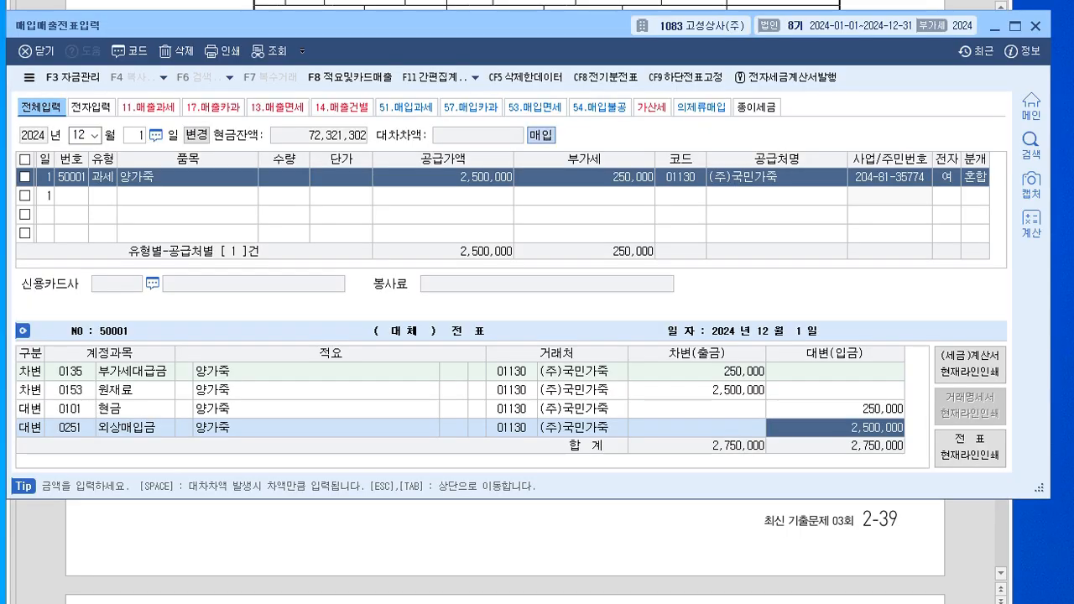
drag(361, 26, 385, 128)
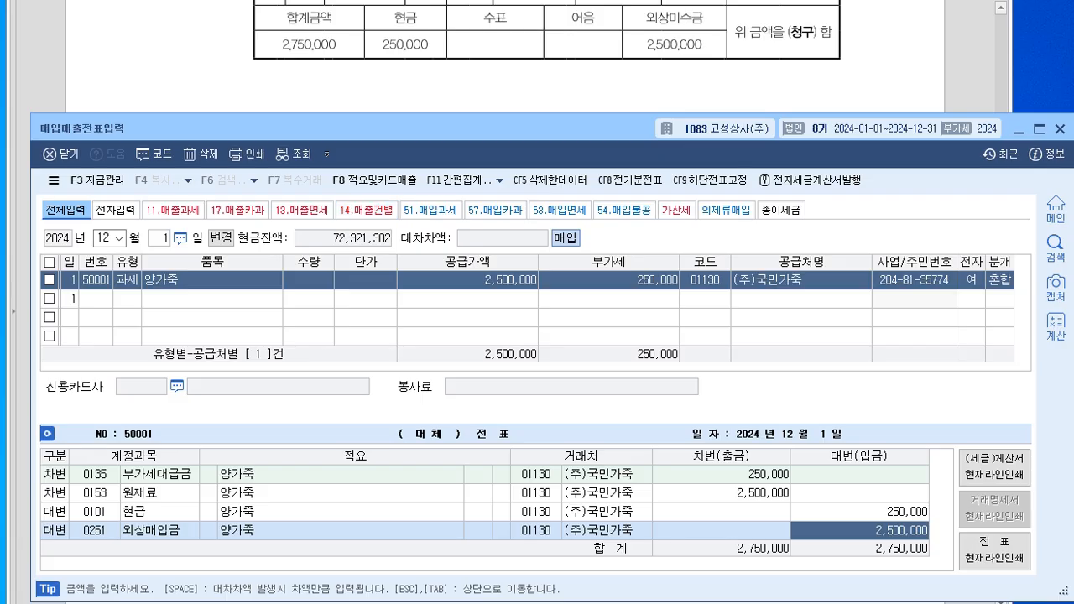
drag(269, 129, 272, 257)
click(109, 366)
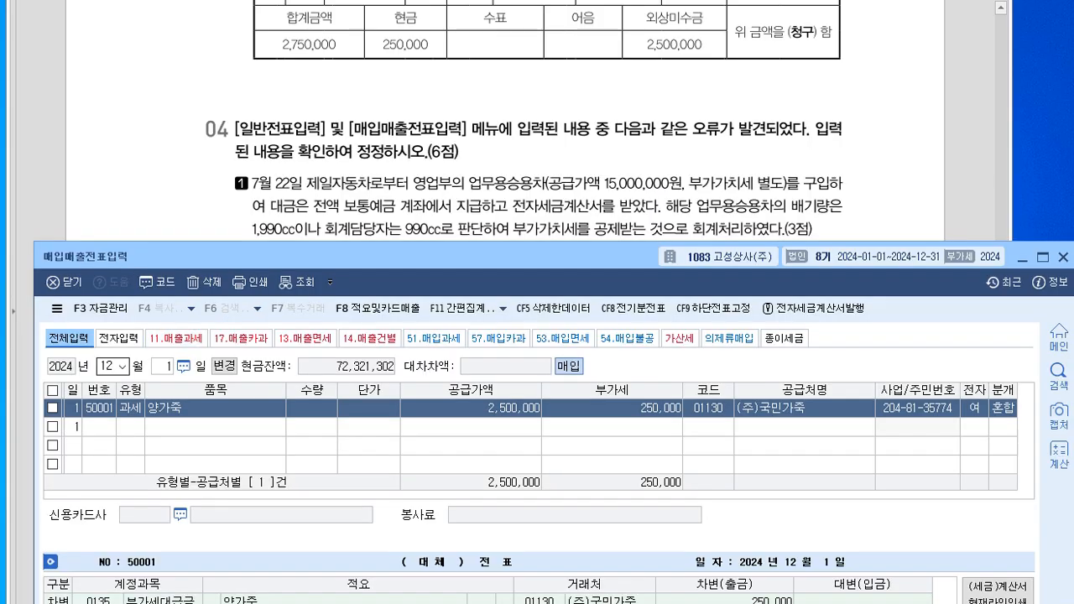
text(07)
key(Return)
text(22)
key(Return)
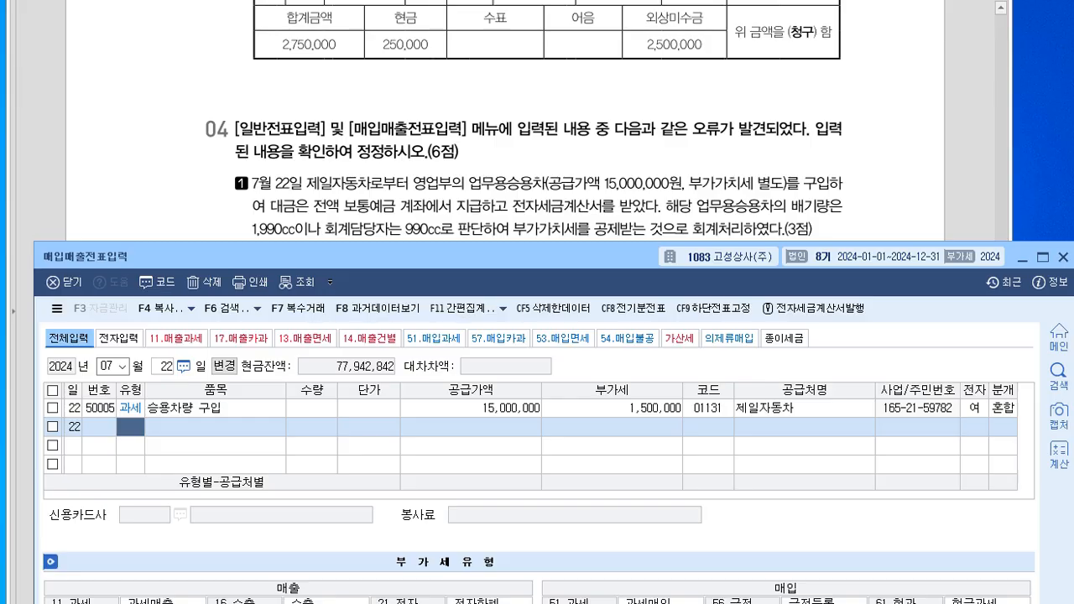
Examine the 승용차량 구입 line's 유형 and journal entry against question 4's item 1
drag(503, 257, 504, 203)
click(504, 159)
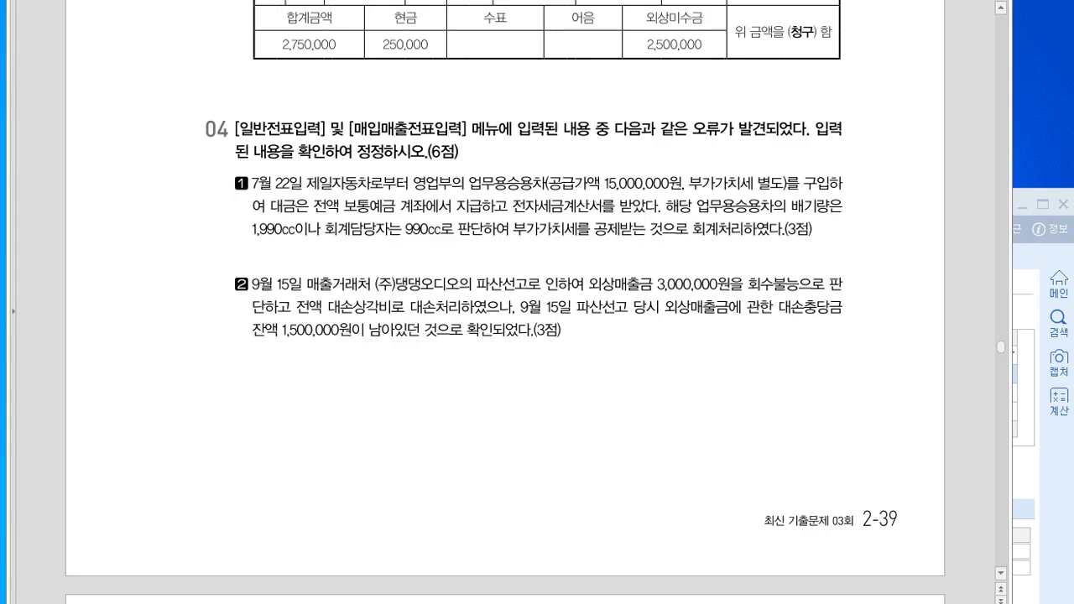
click(1025, 336)
drag(587, 204, 570, 33)
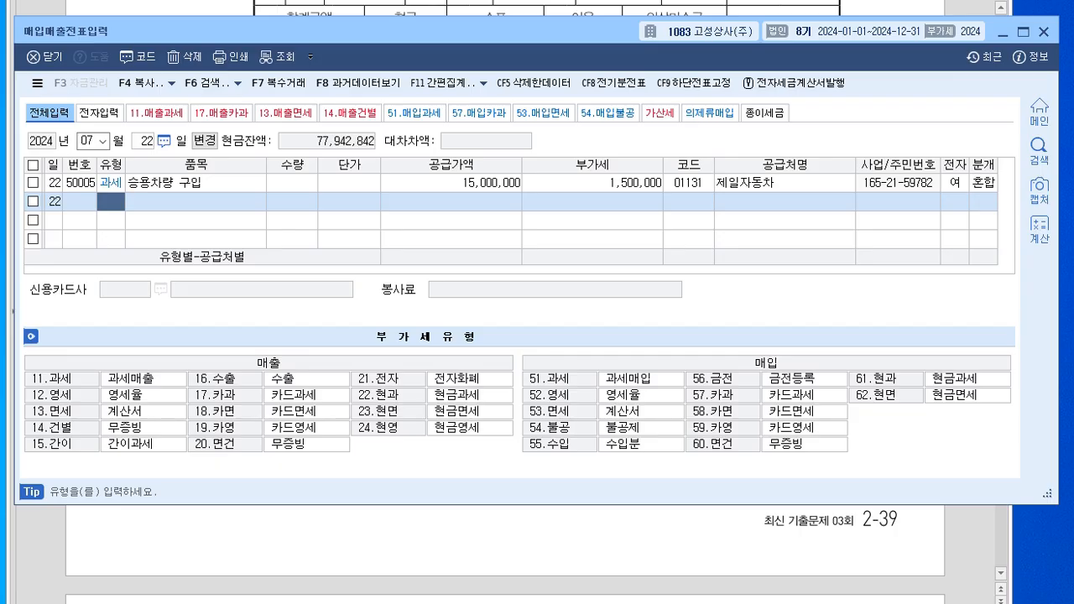
click(110, 183)
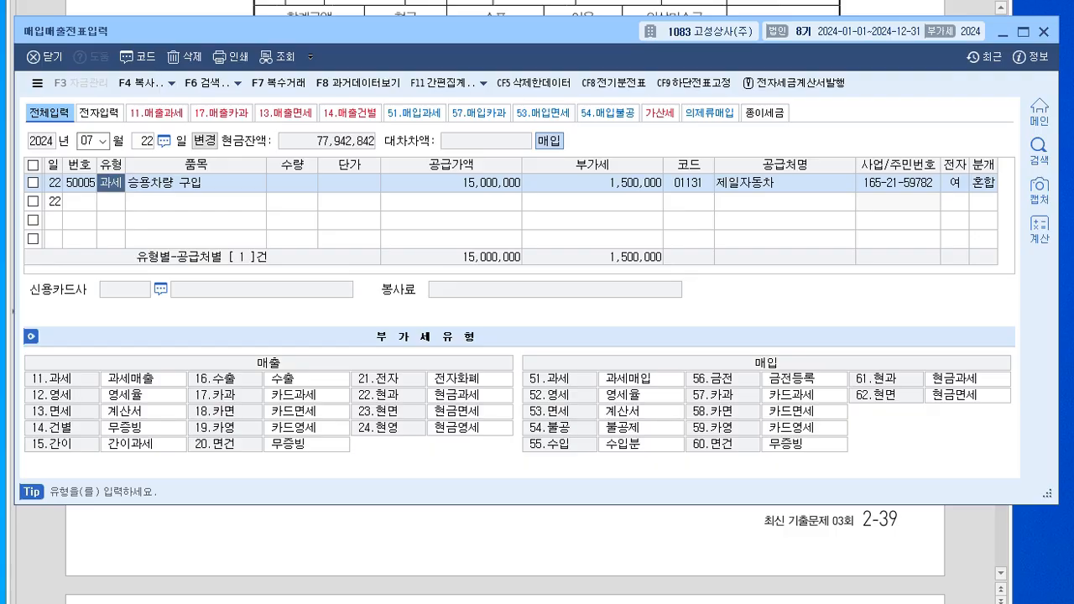
click(983, 183)
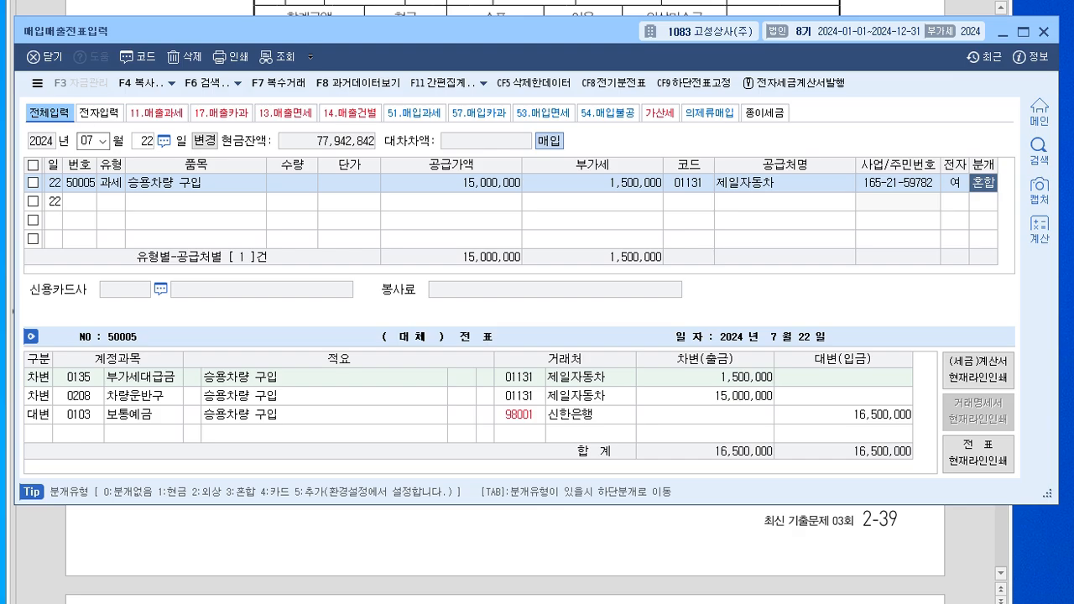
drag(184, 31, 182, 33)
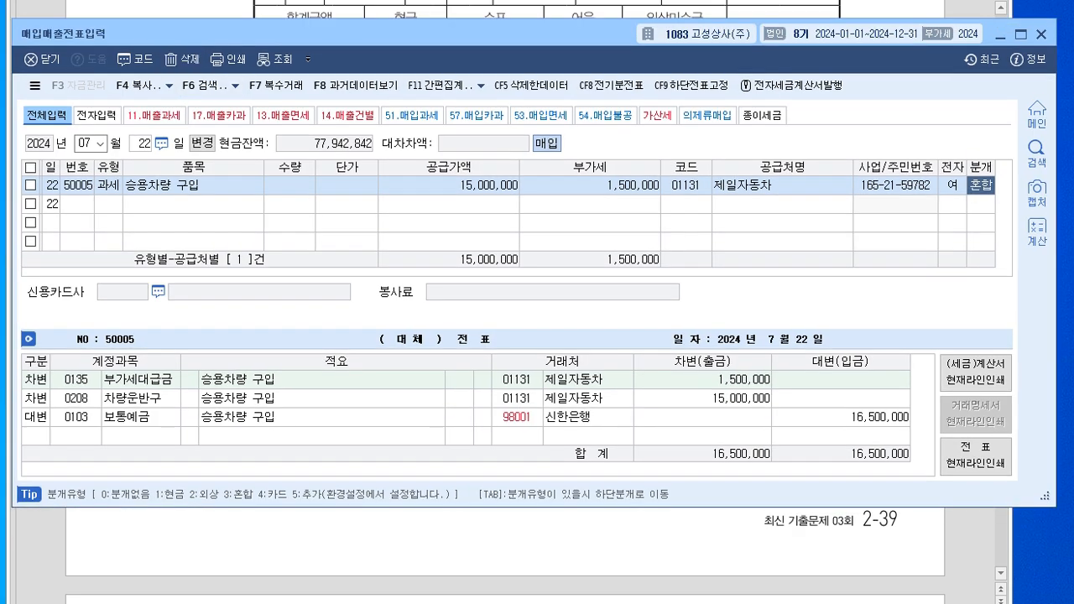
click(109, 185)
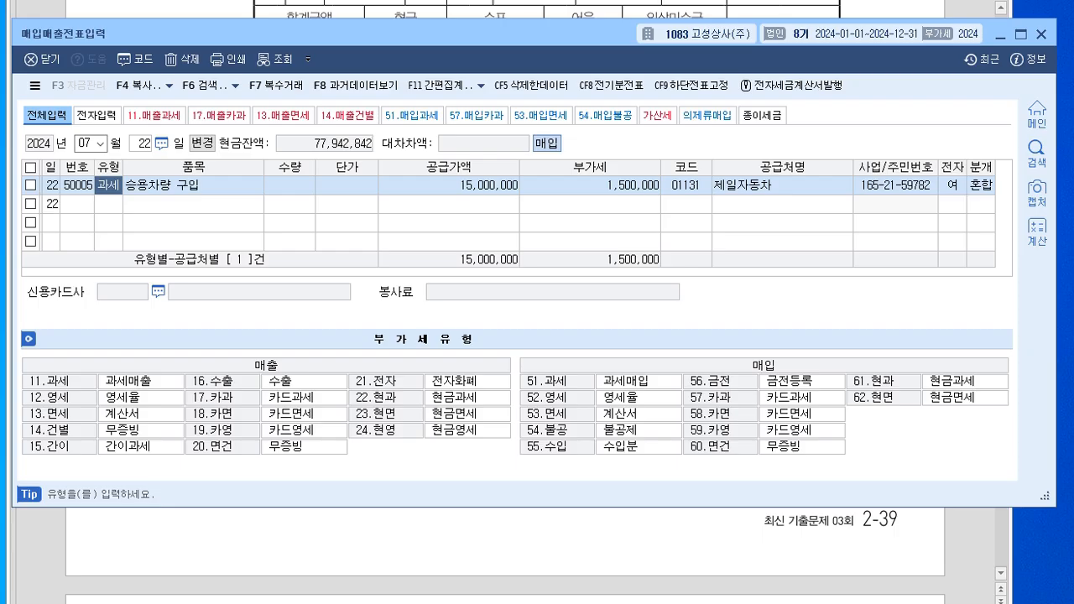
click(981, 185)
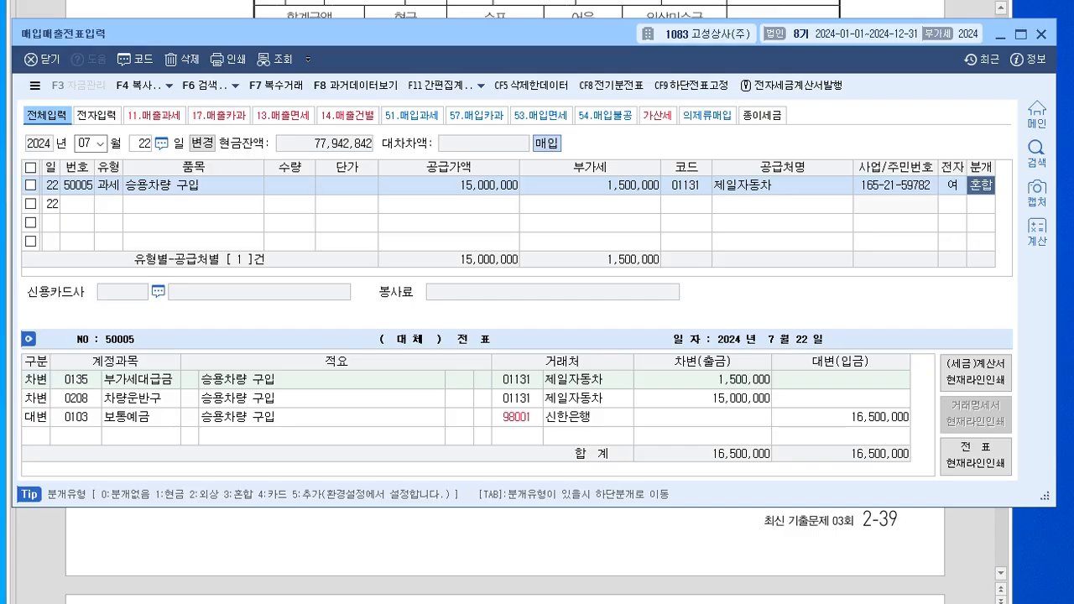
Change the 승용차량 구입 line's 유형 to 54 불공 with 불공제사유 3, 비영업용 소형승용자동차 구입·유지 및 임차
click(108, 185)
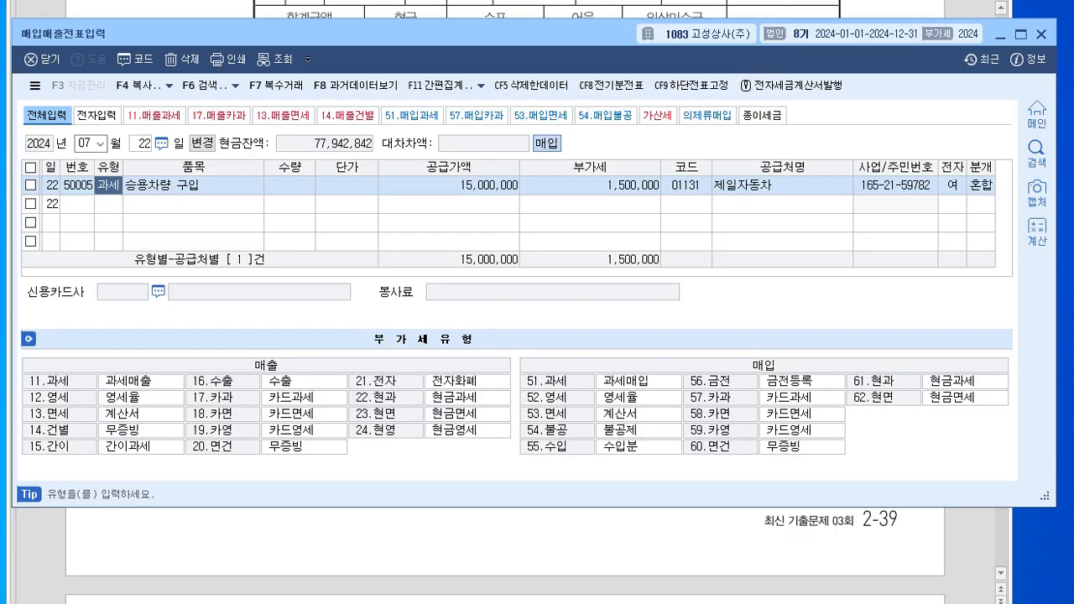
text(54)
key(Return)
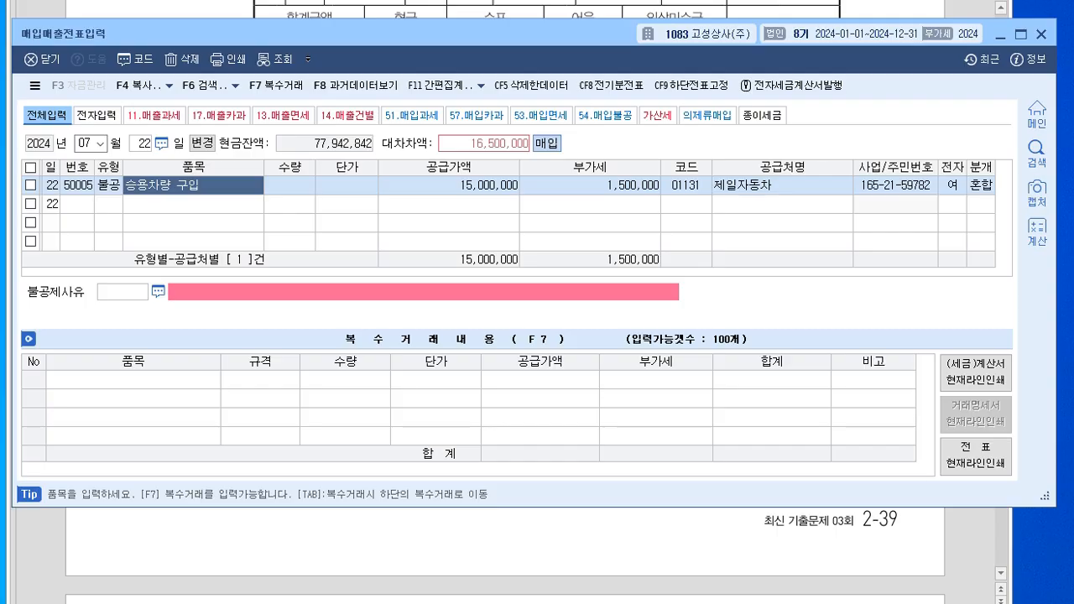
key(Return)
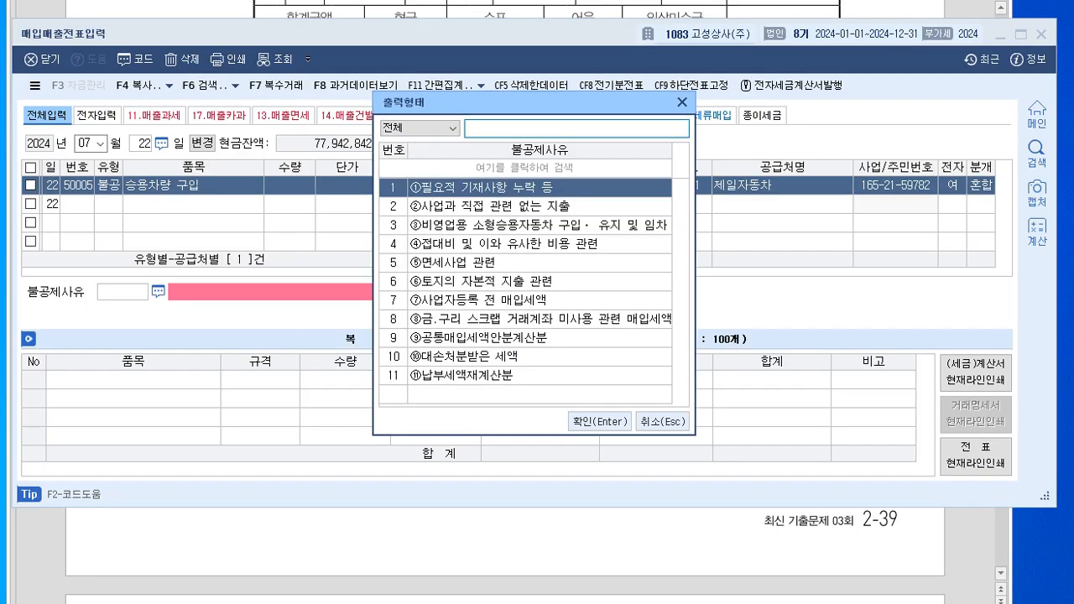
key(Down)
key(Down)
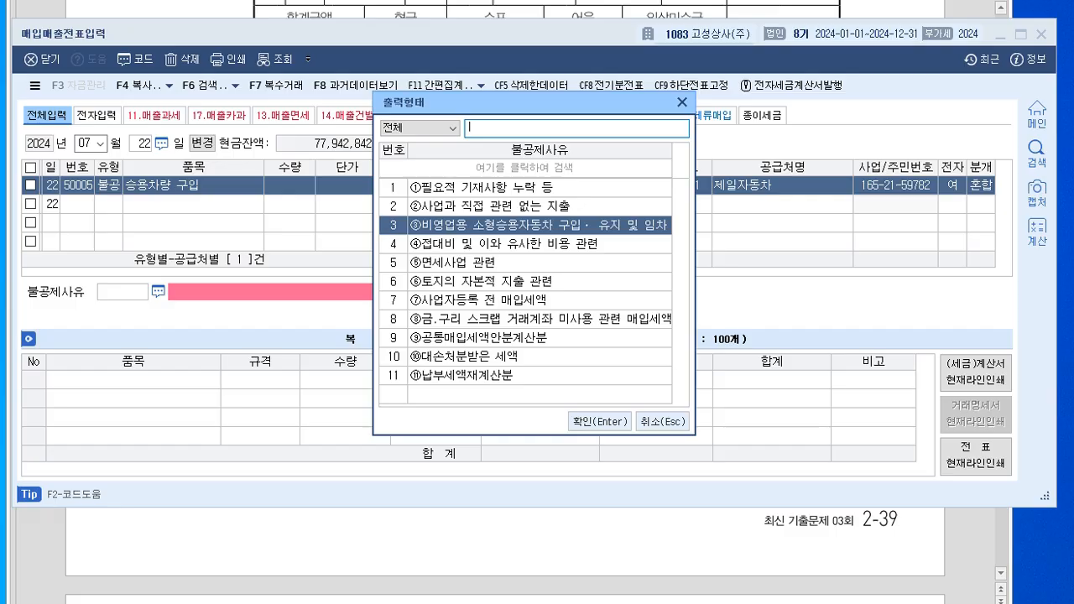
key(Return)
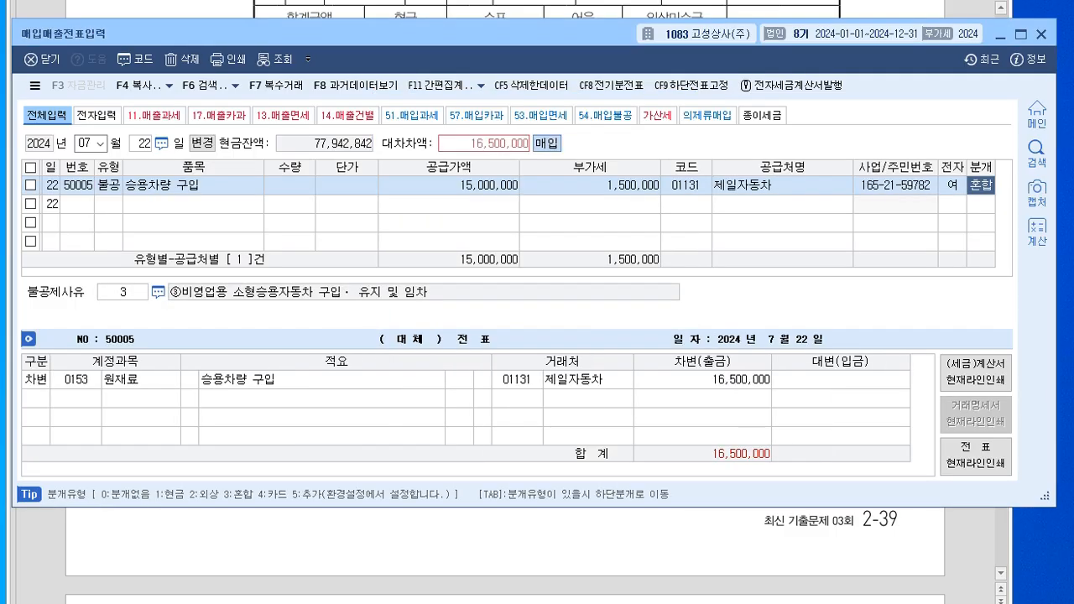
Set the 차변 account of the 승용차량 구입 voucher to 0208 차량운반구
key(Return)
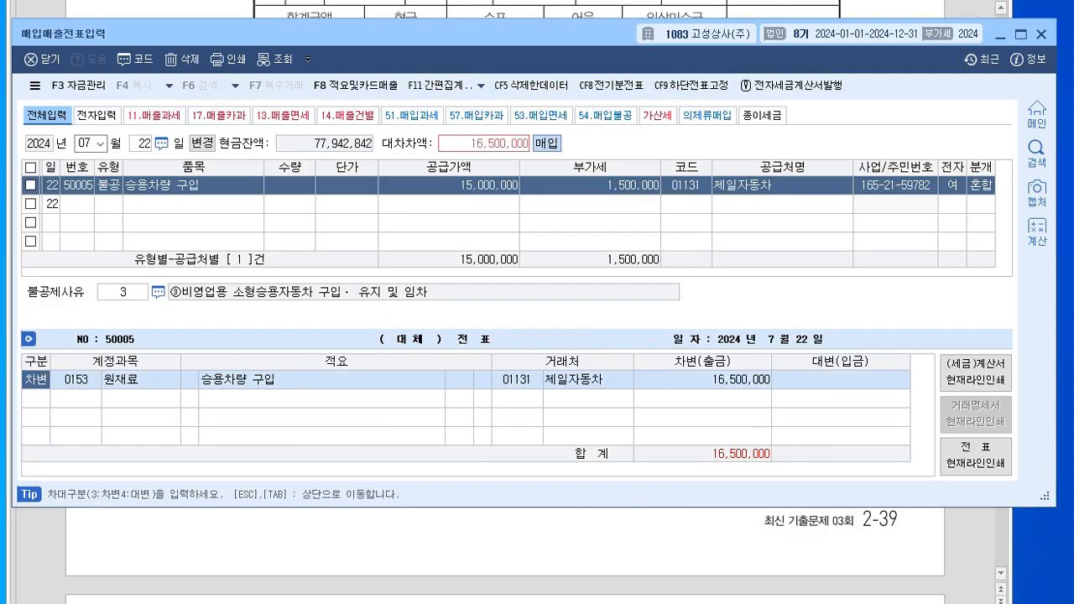
key(Return)
text(208)
key(Return)
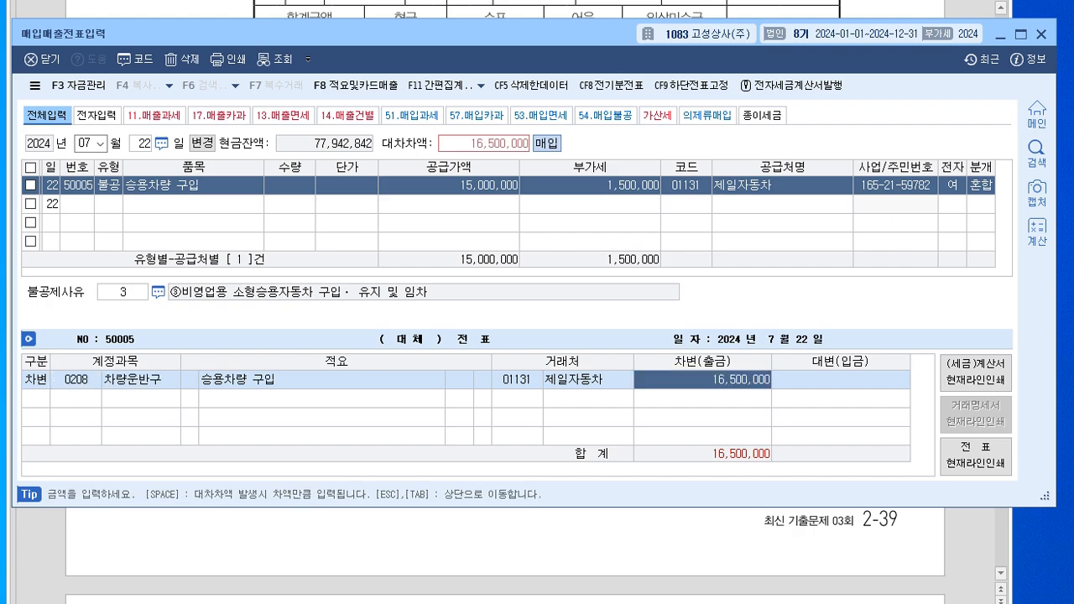
Add a 대변 line for 0103 보통예금 of 16,500,000 to the 승용차량 구입 voucher
key(Return)
text(4)
key(Return)
text(103)
key(Return)
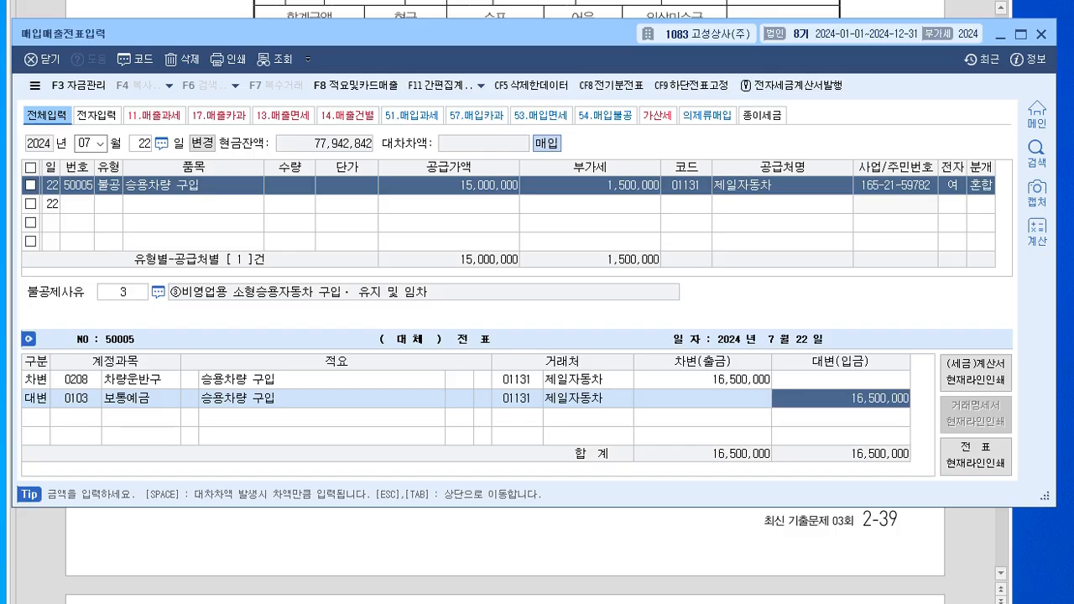
drag(378, 34, 378, 27)
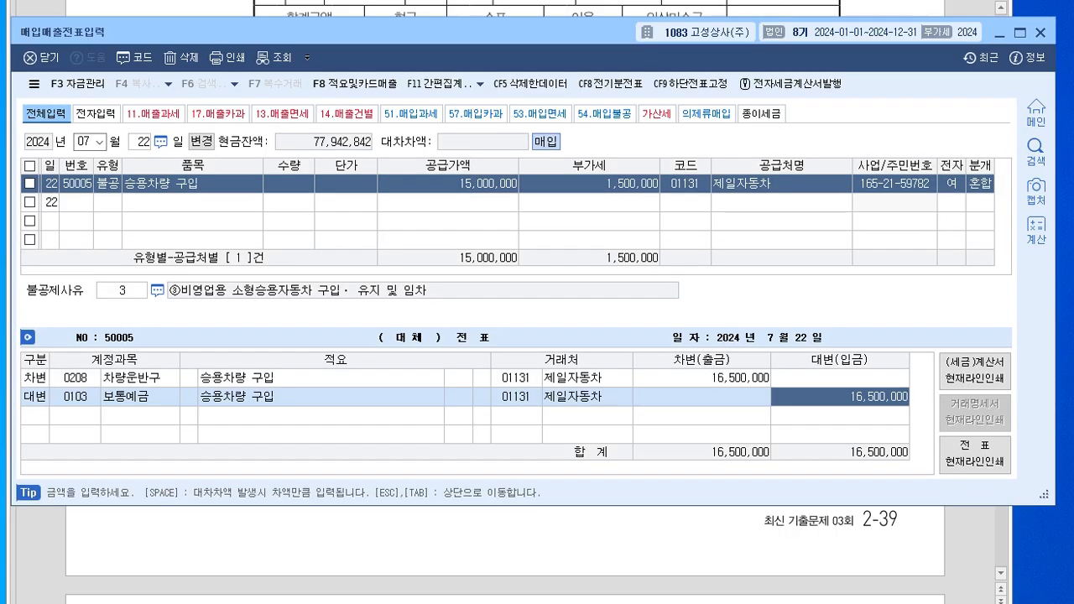
click(76, 378)
click(188, 397)
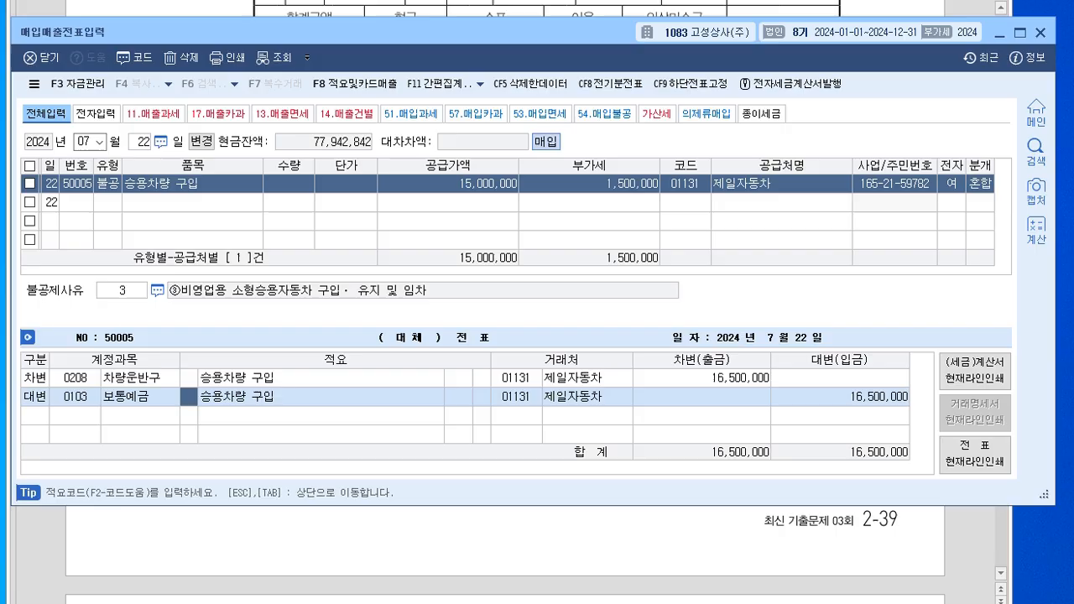
Read question 4's item 2 in the exam document and open 일반전표입력 from the KcLep main window
key(alt+Tab)
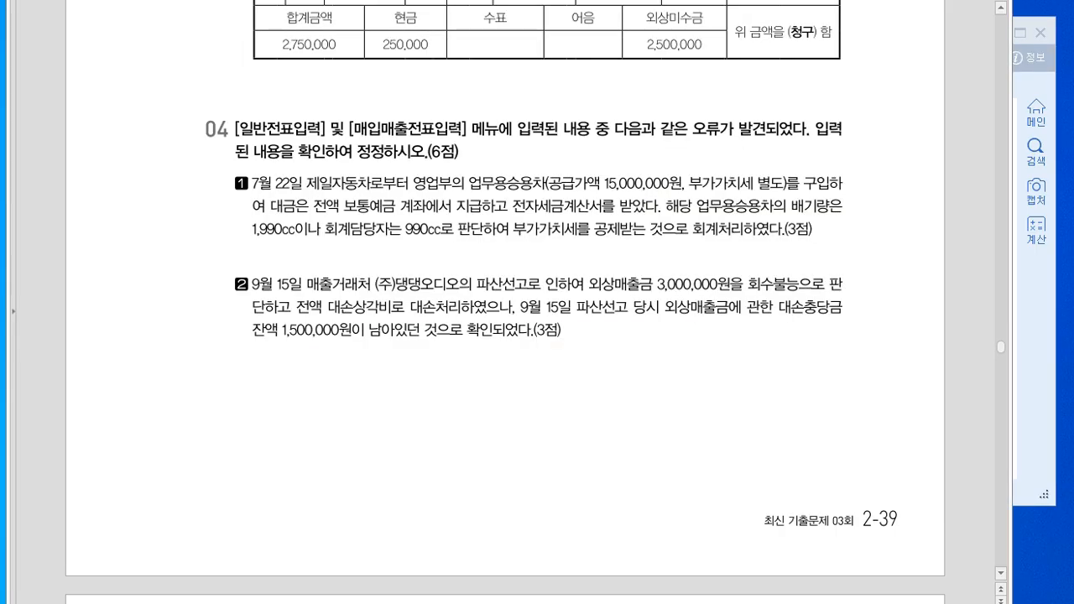
scroll(503, 302, down, 2)
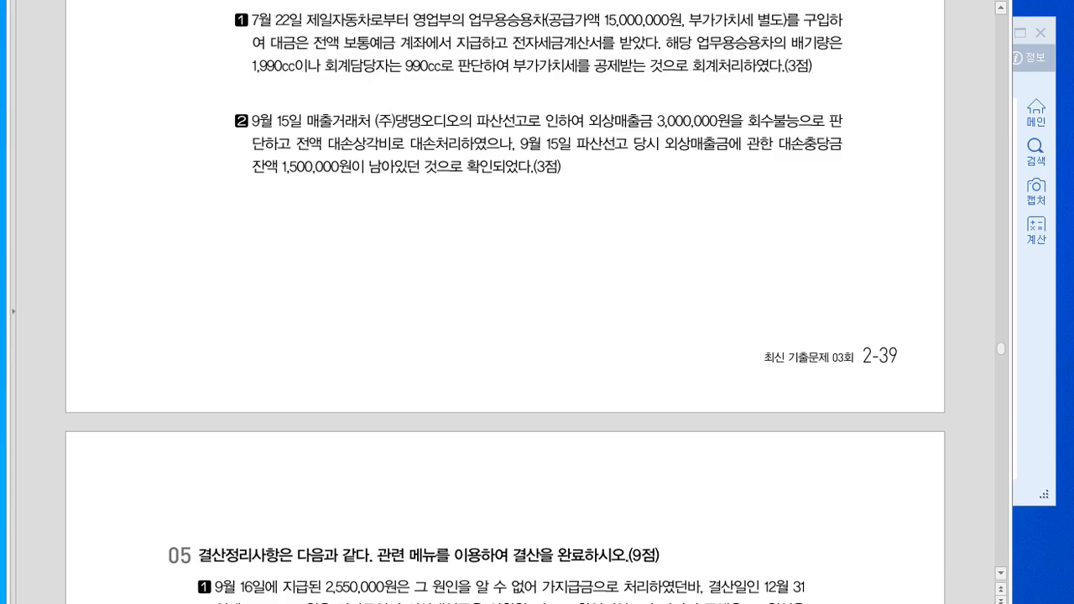
key(alt+Tab)
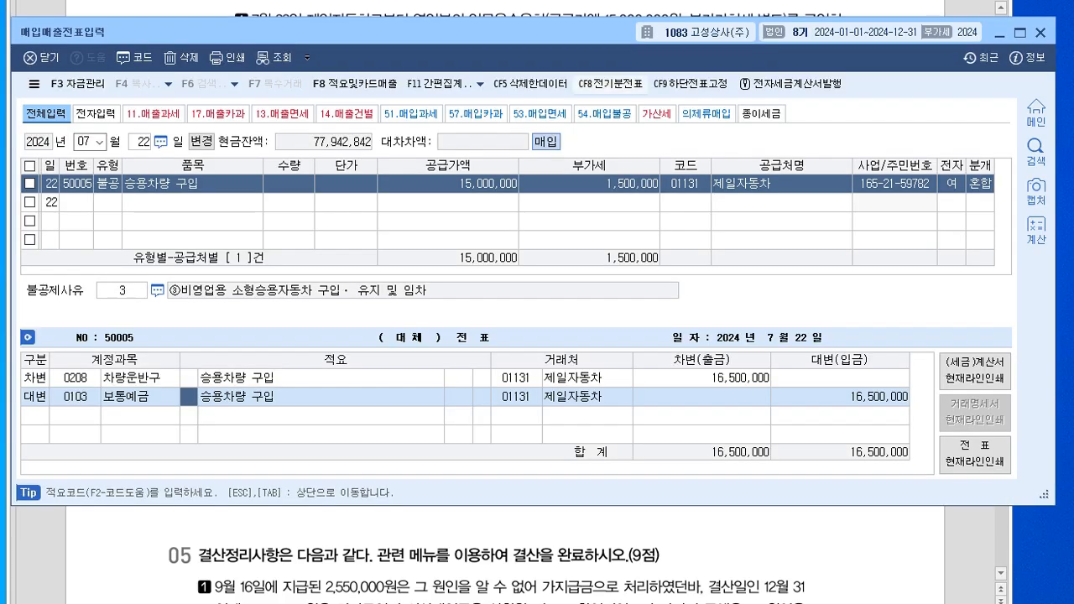
key(alt+Tab)
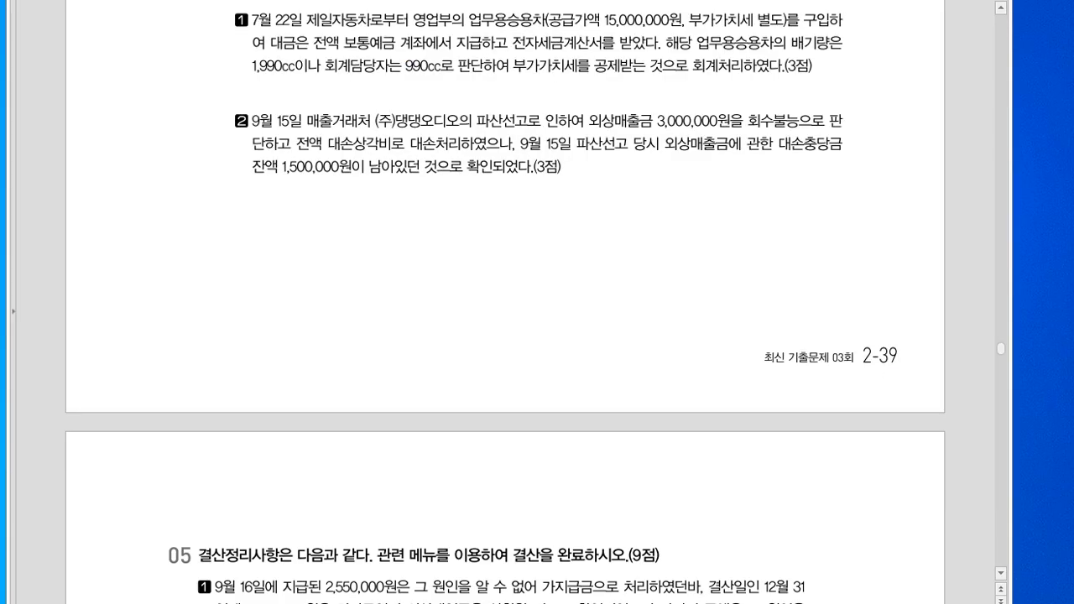
key(alt+Tab)
drag(504, 17, 502, 197)
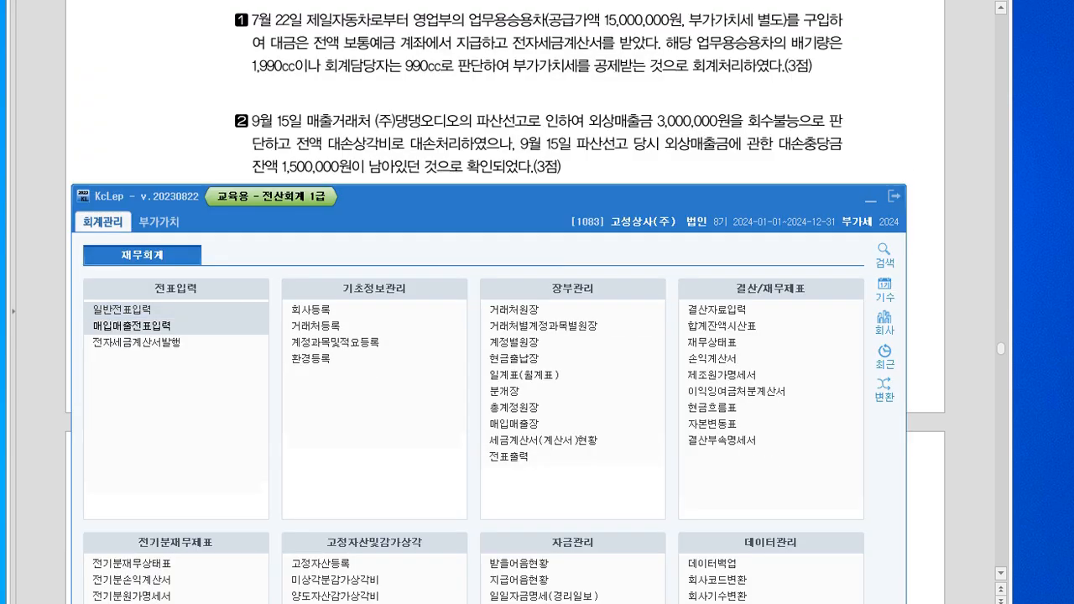
click(123, 309)
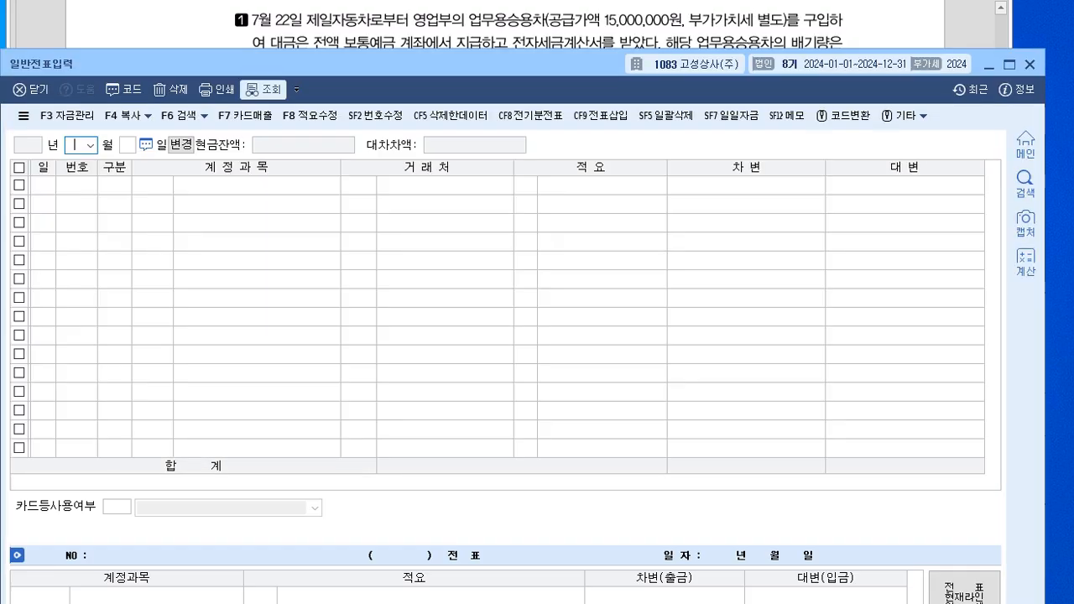
Bring up the September 15 vouchers in 일반전표입력, keeping question 4's item 2 in view above the window
text(9)
key(Return)
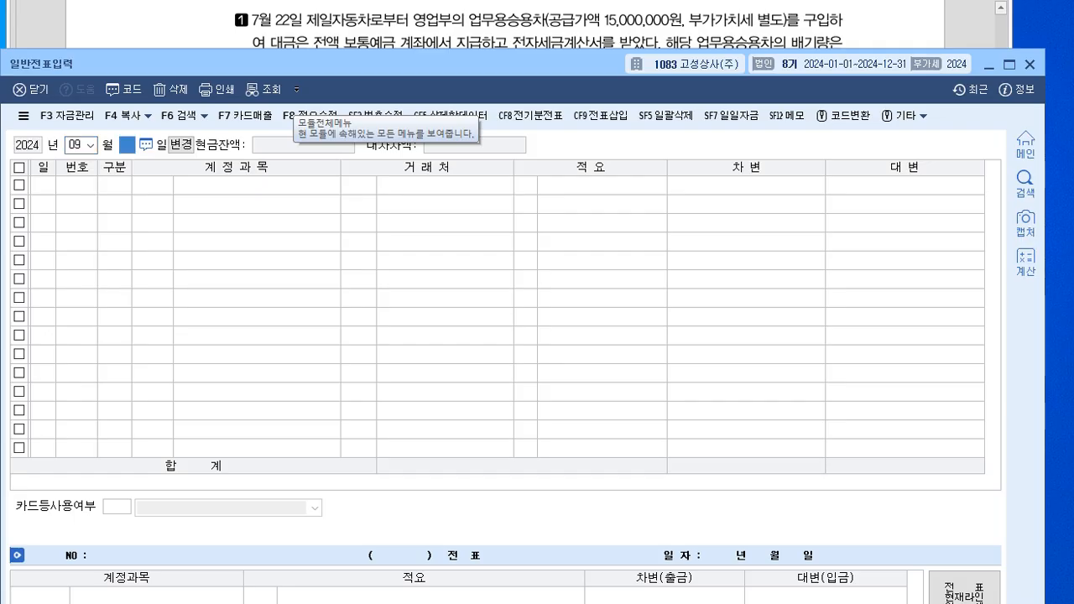
text(15)
key(Return)
drag(352, 64, 382, 198)
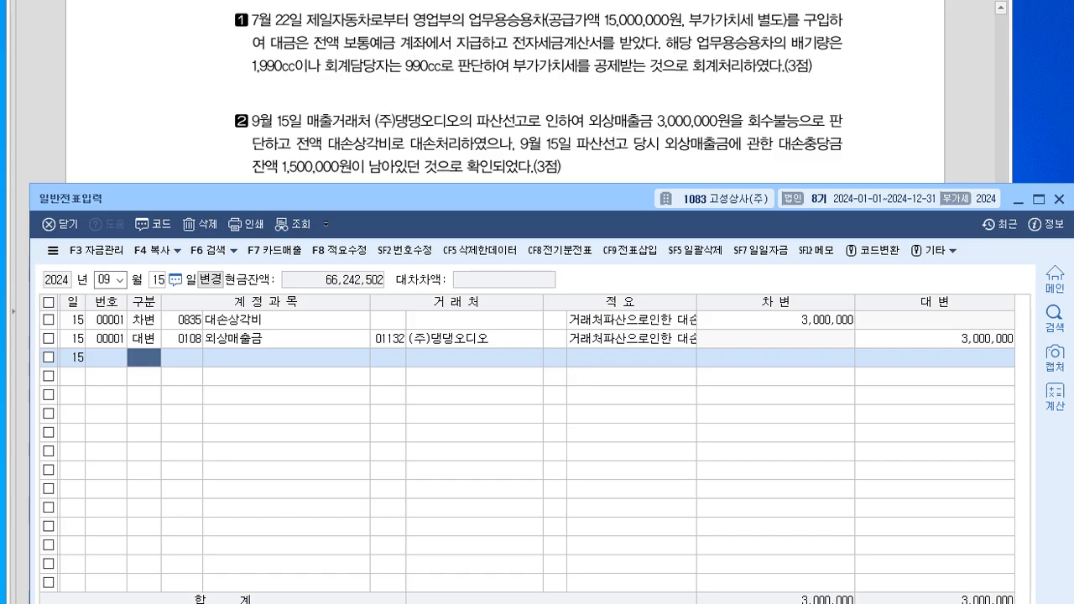
drag(381, 198, 367, 191)
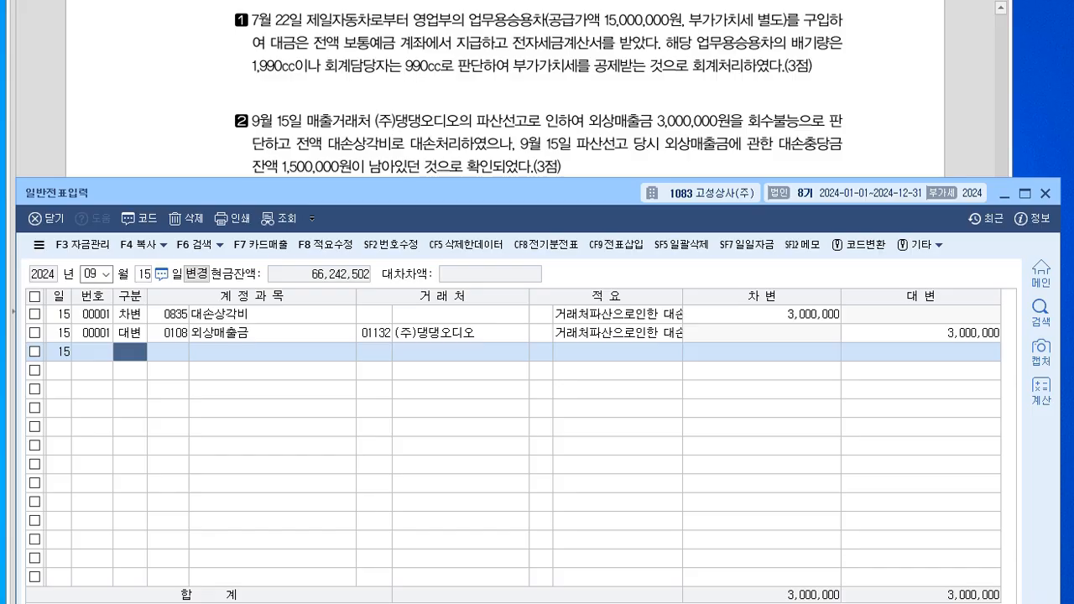
Set the 차변 amount of the 0835 대손상각비 line to 1,500,000
click(373, 315)
click(761, 314)
text(1500000)
key(Return)
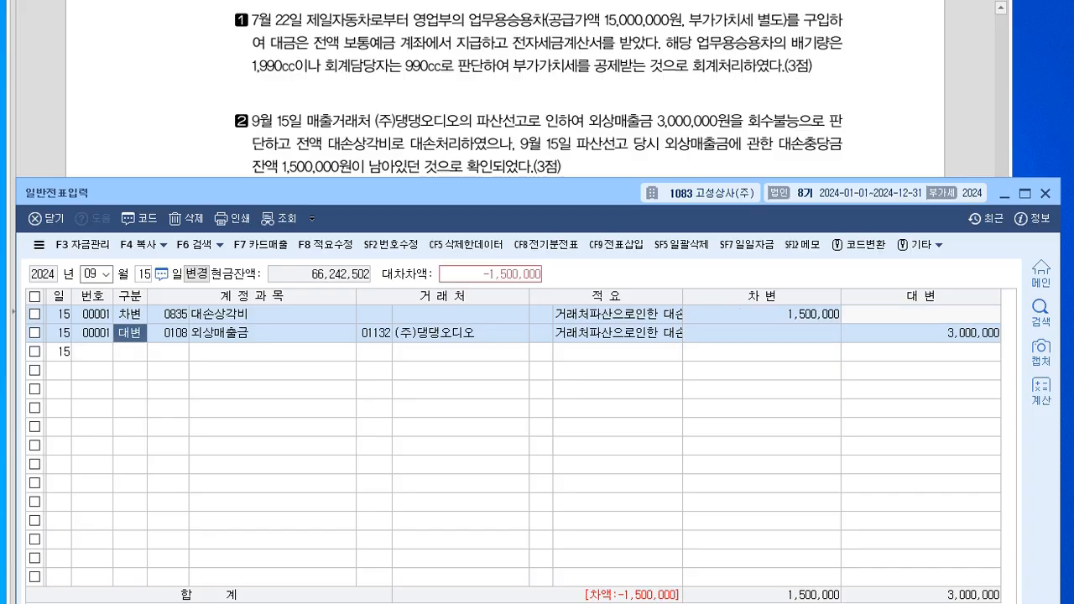
Insert a 차변 line for 0109 대손충당금 of 1,500,000 above the 외상매출금 line of the September 15 voucher
key(Down)
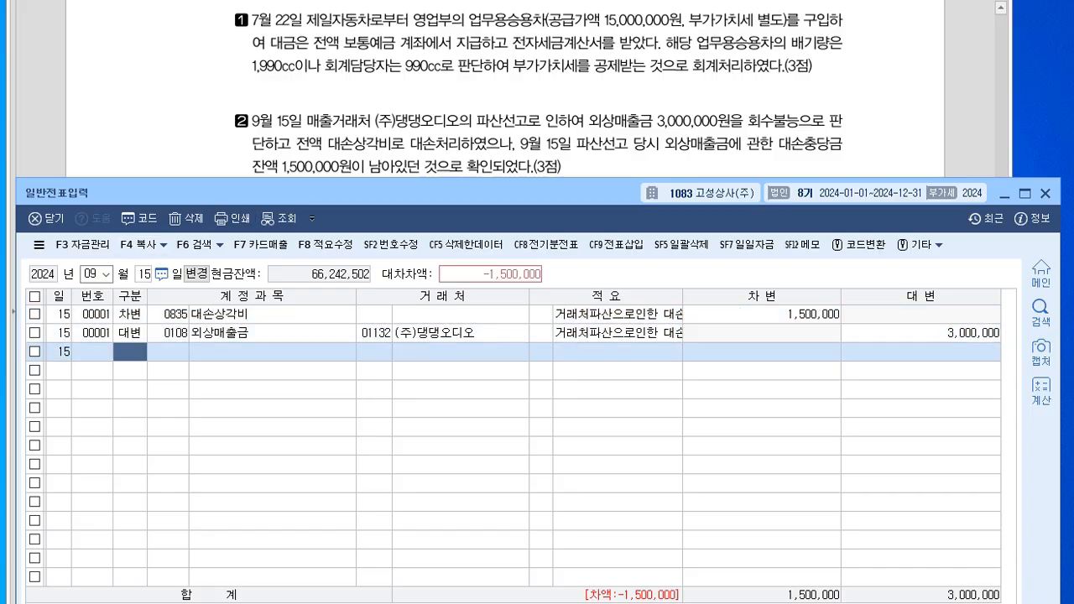
key(Up)
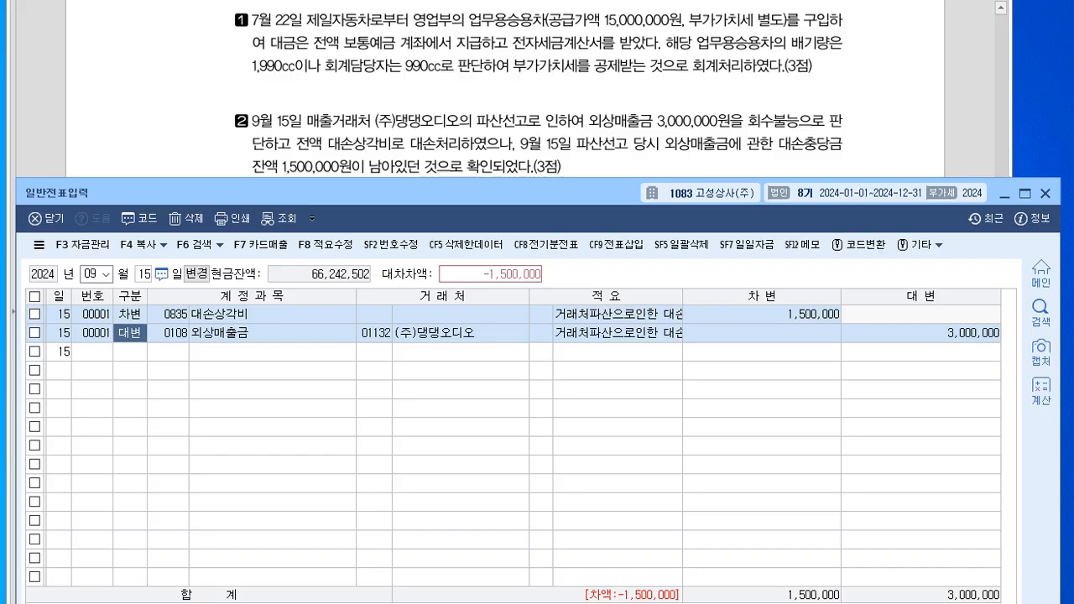
key(ctrl+F9)
text(3)
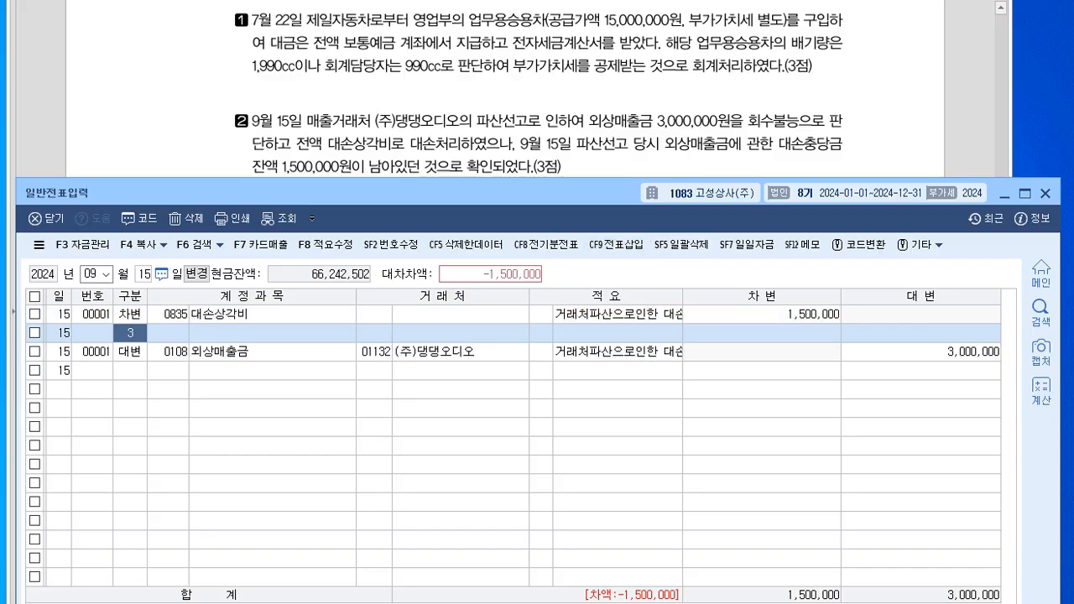
key(Return)
text(109)
key(Return)
key(Return)
key(Return)
key(Return)
key(Return)
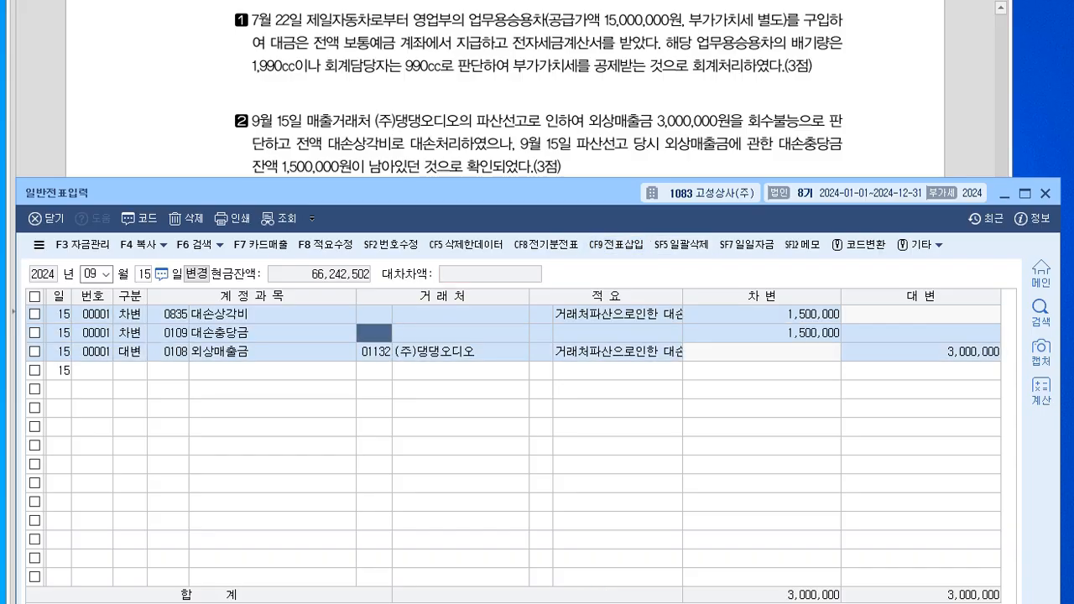
key(Down)
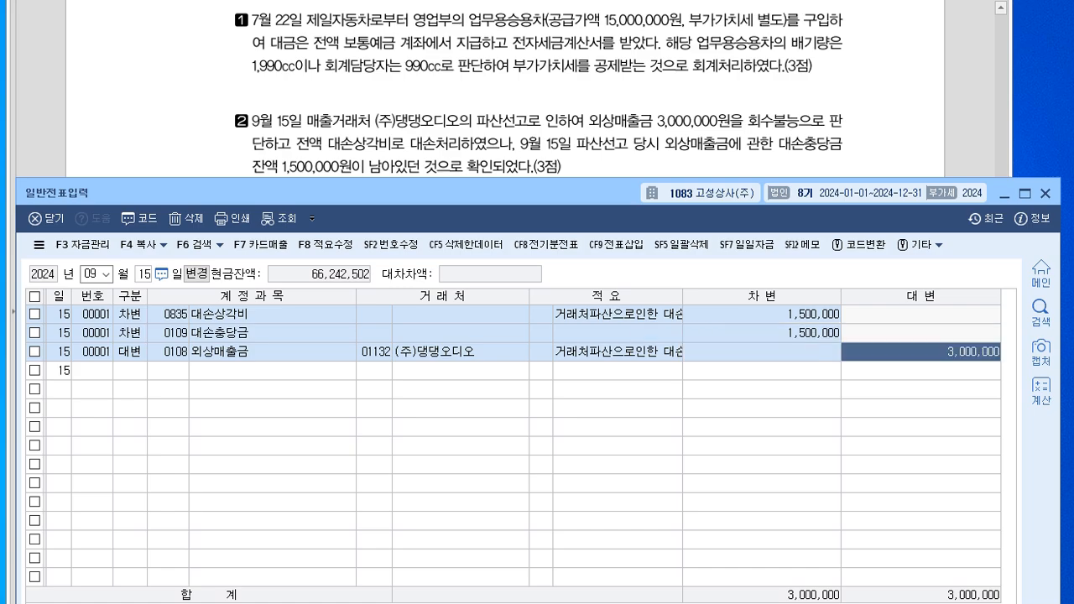
Check the 대손충당금 and 외상매출금 lines, close 일반전표입력 and bring up question 5 in the exam document
click(169, 351)
click(168, 333)
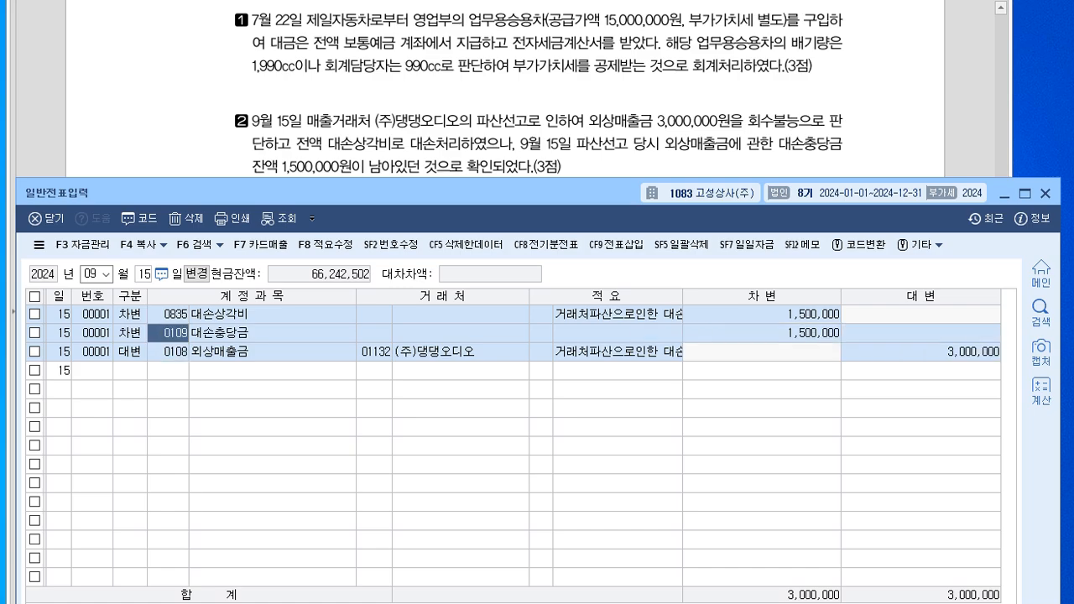
click(169, 352)
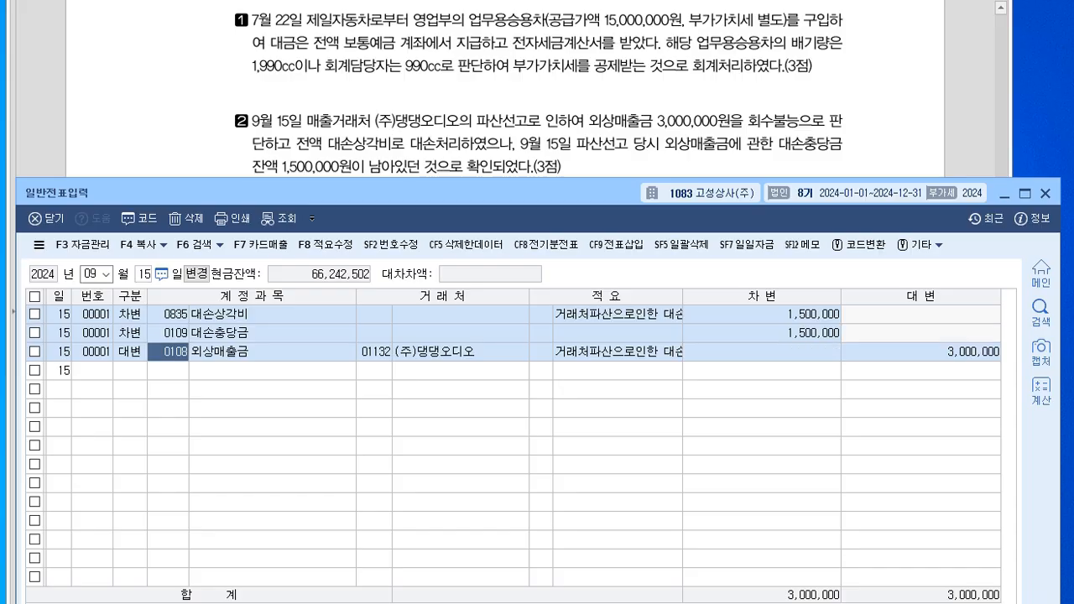
click(1045, 193)
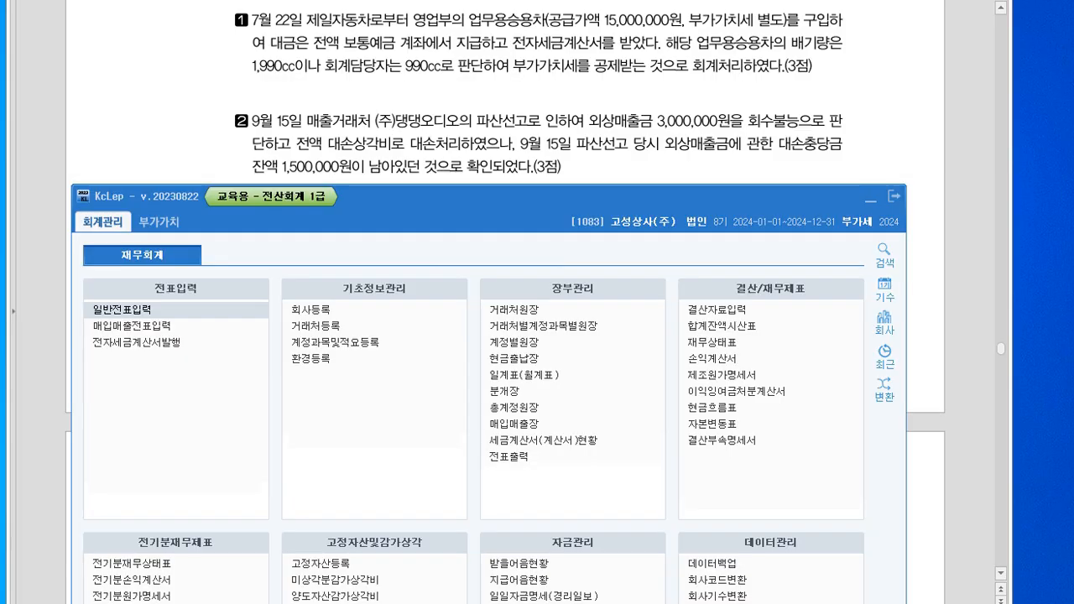
click(965, 168)
scroll(965, 168, down, 1)
scroll(503, 302, down, 5)
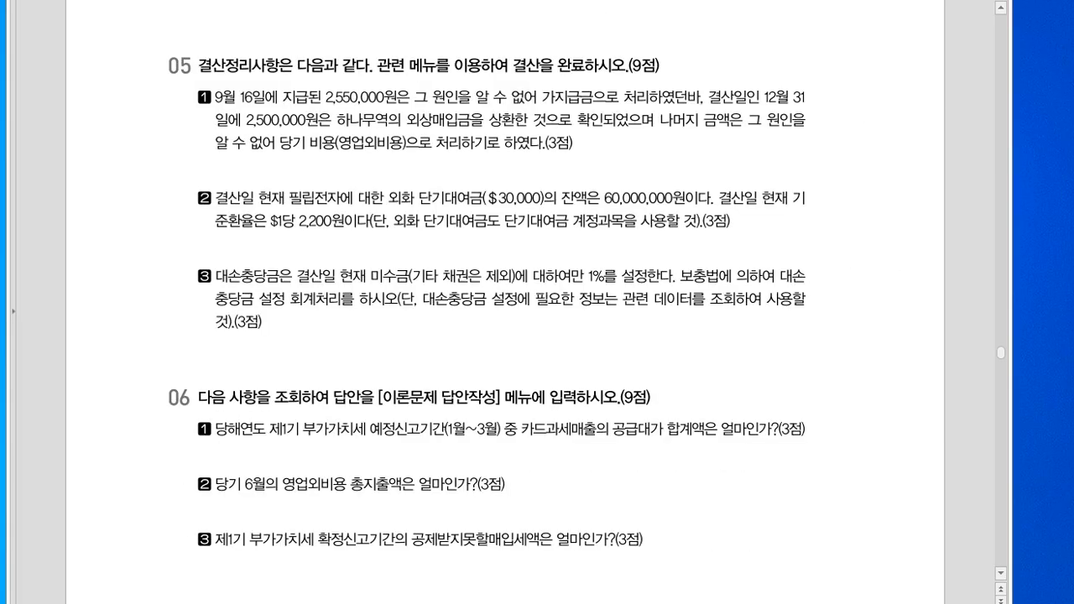
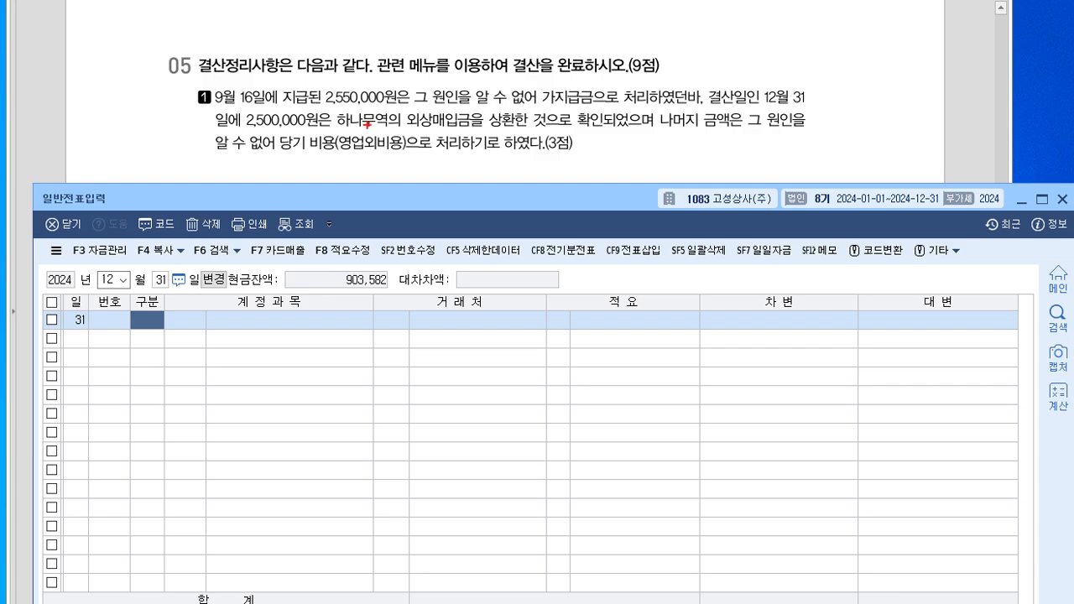
drag(344, 157, 365, 162)
drag(369, 157, 375, 166)
drag(374, 164, 379, 163)
drag(388, 151, 400, 196)
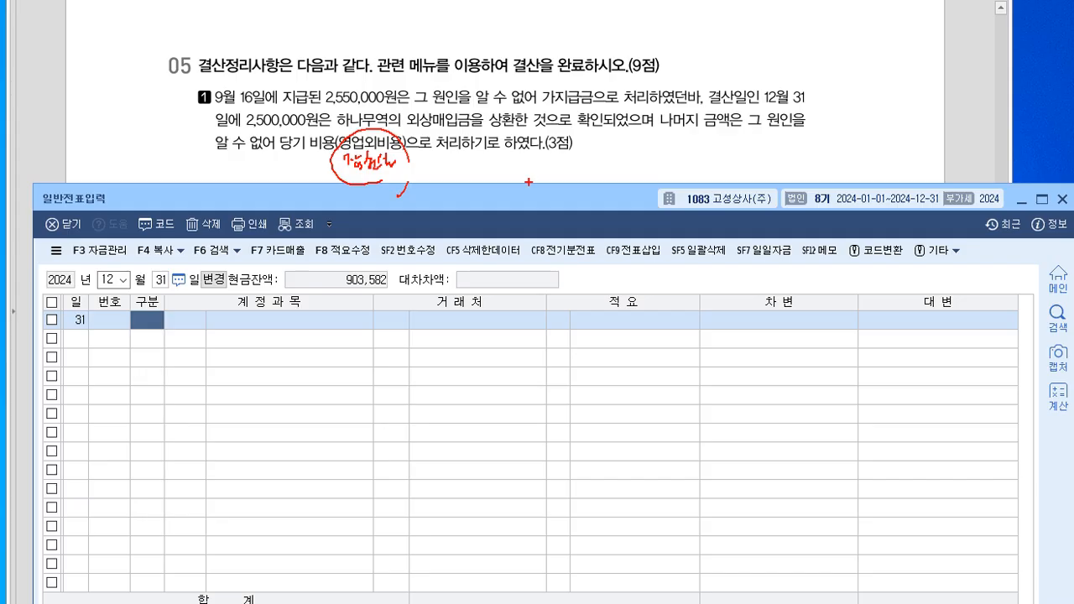
key(Escape)
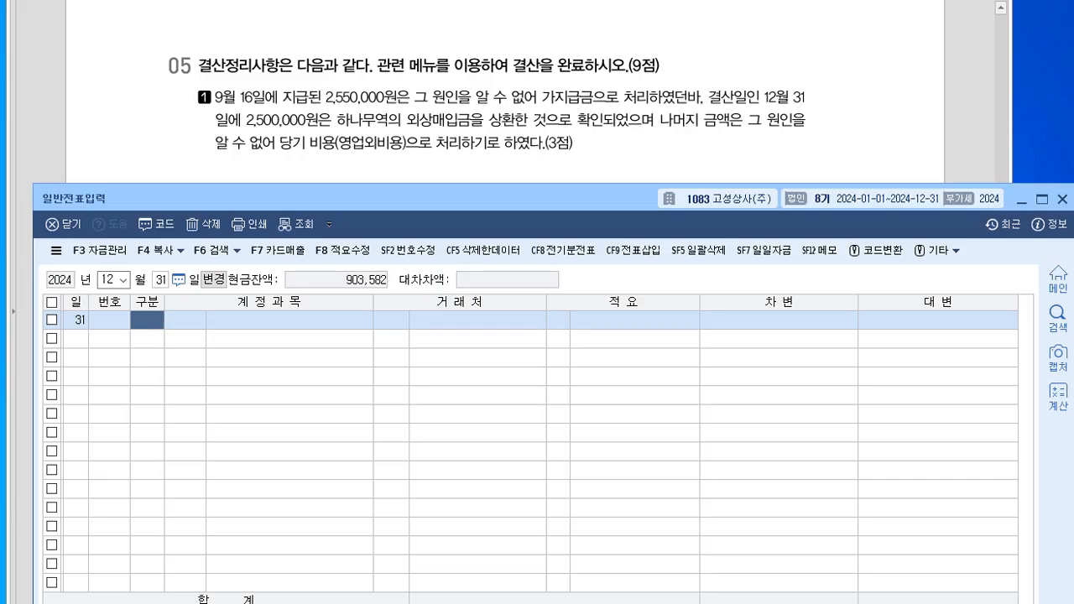
Enter a December 31 차변 line for 0251 외상매입금 with 하나무역 as 거래처 and an amount of 2,500,000
text(3251)
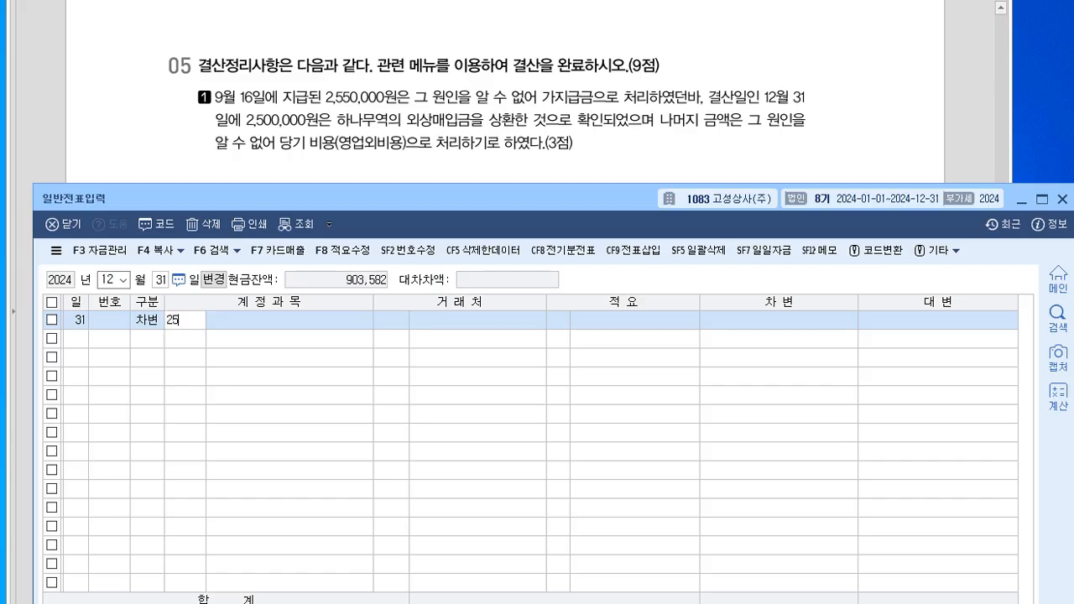
key(Return)
text(하나)
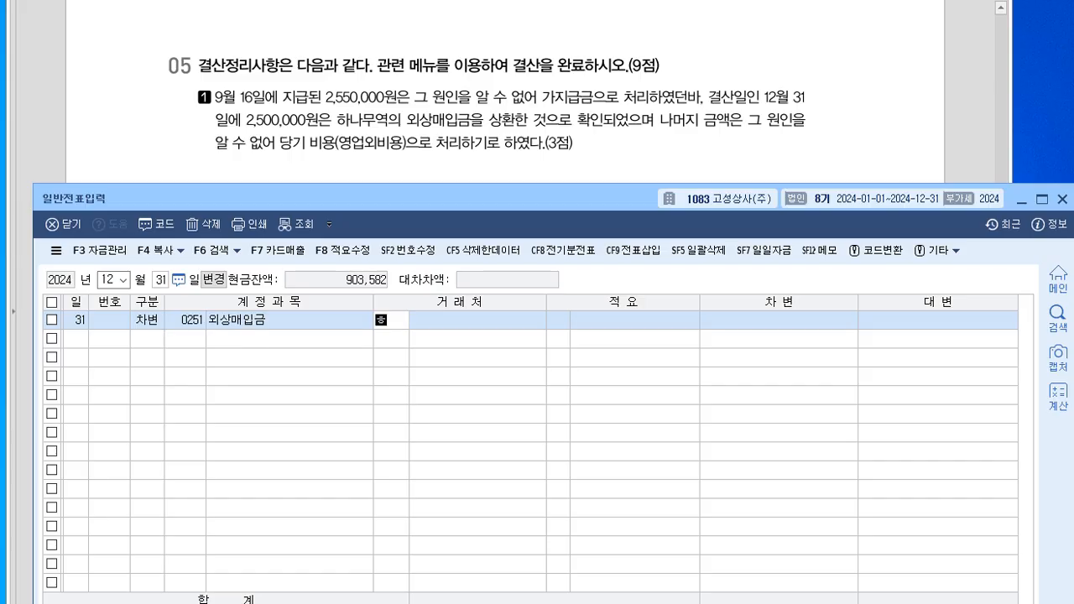
key(Return)
key(Return)
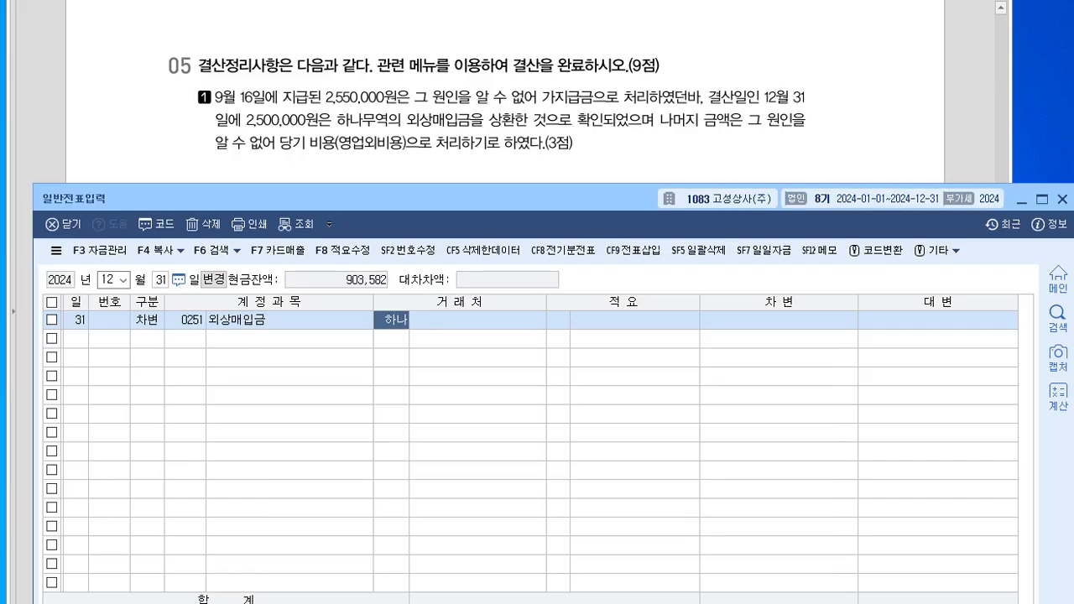
key(Left)
text(하나)
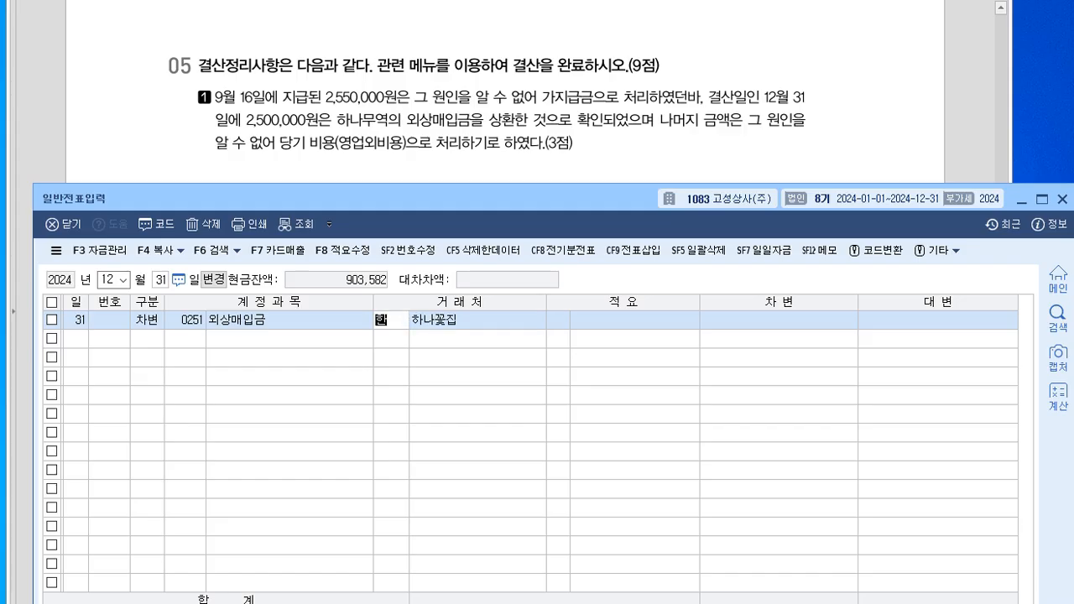
key(Return)
key(Down)
key(Return)
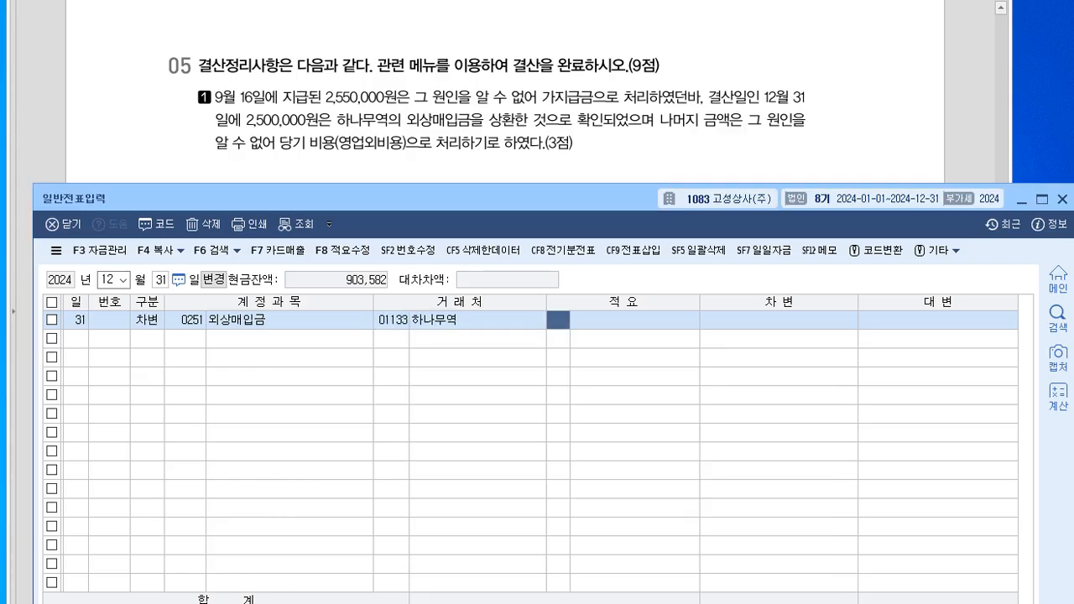
key(Return)
text(2500)
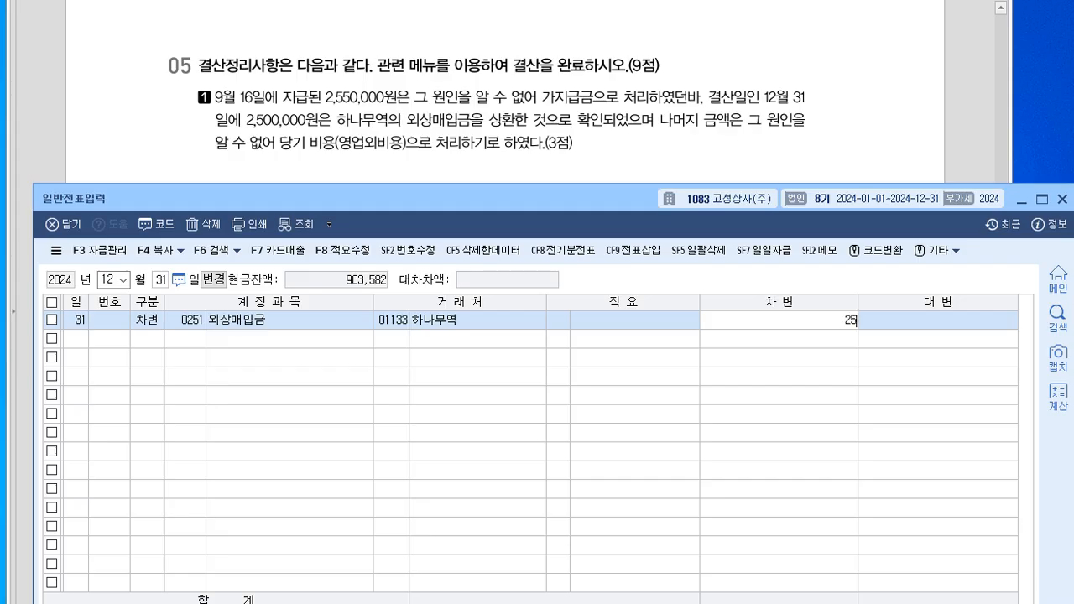
key(plus)
key(Return)
Add a 차변 line for 0980 잡손실 of 50,000 to the December 31 voucher
text(3)
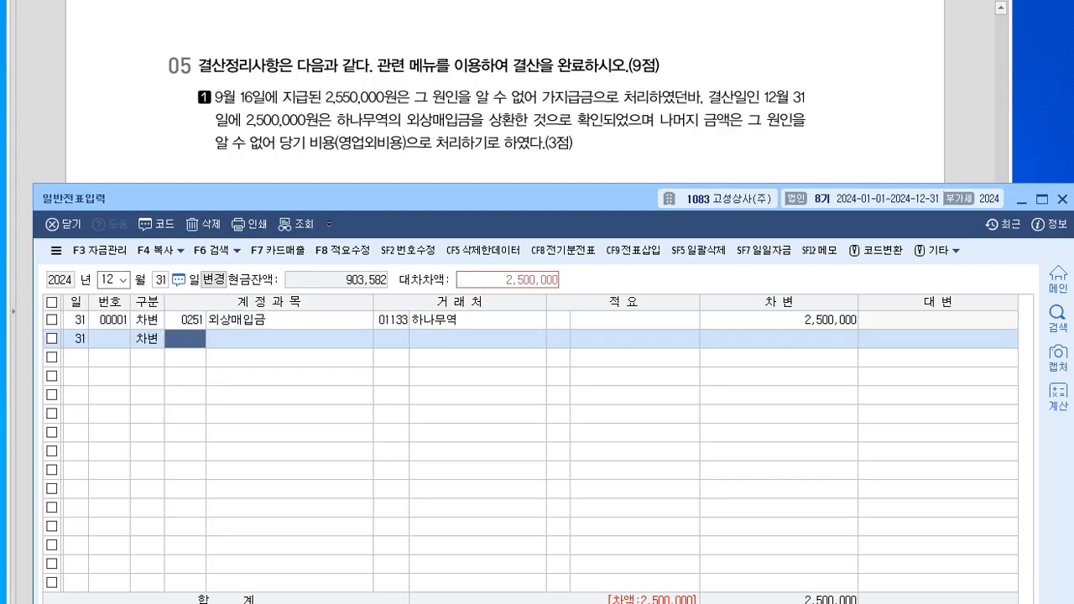
text(980)
key(Return)
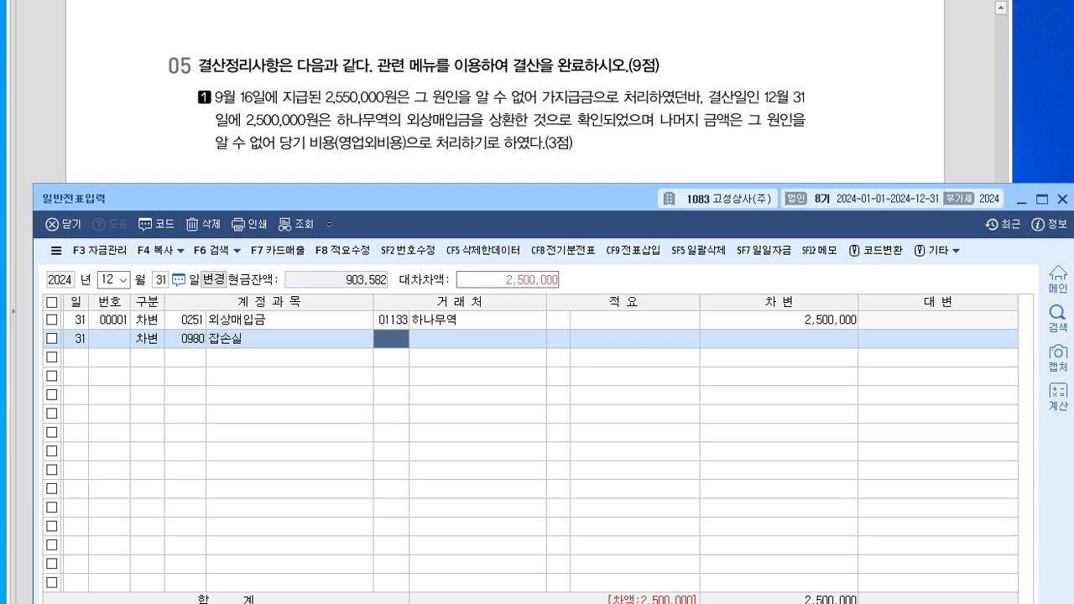
key(Return)
key(Return)
key(Return)
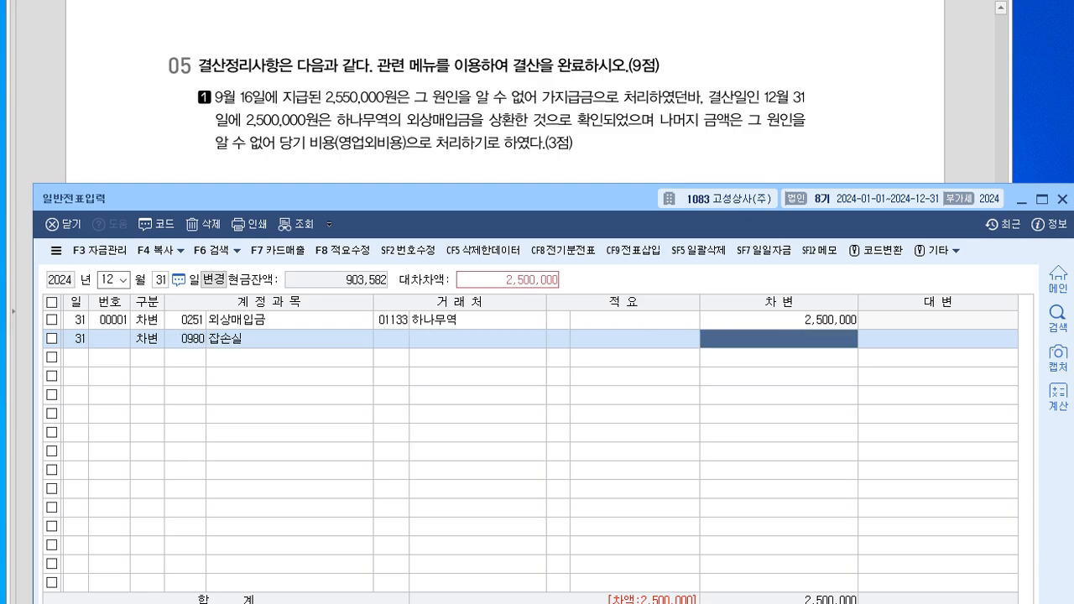
text(250)
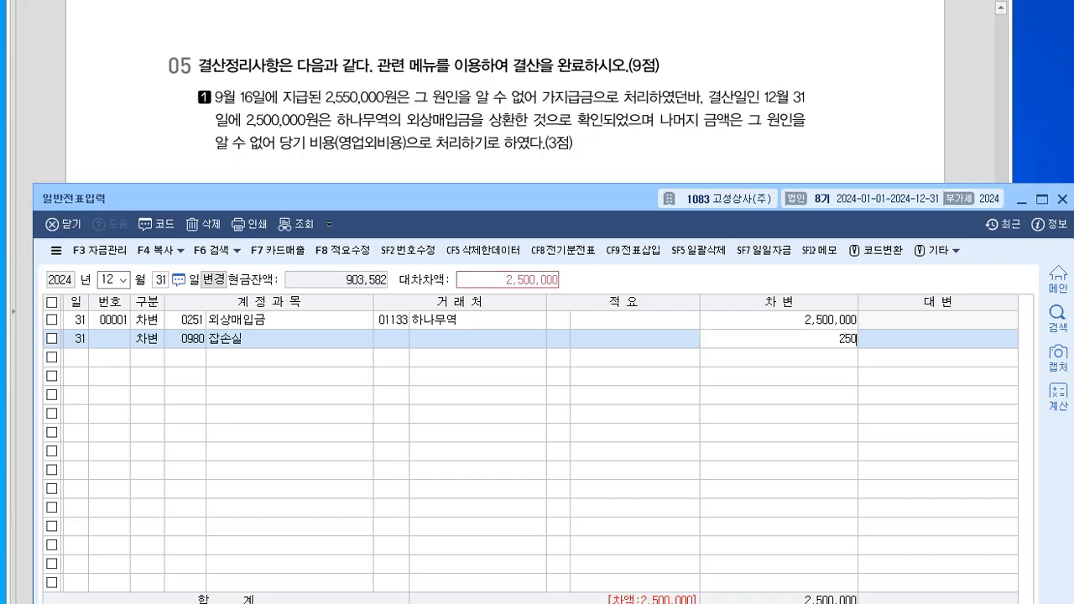
key(BackSpace)
key(BackSpace)
key(BackSpace)
text(50000)
key(Return)
Add a 대변 line for 0134 가지급금 of 2,550,000 to the December 31 voucher
text(4)
key(Return)
text(134)
key(Return)
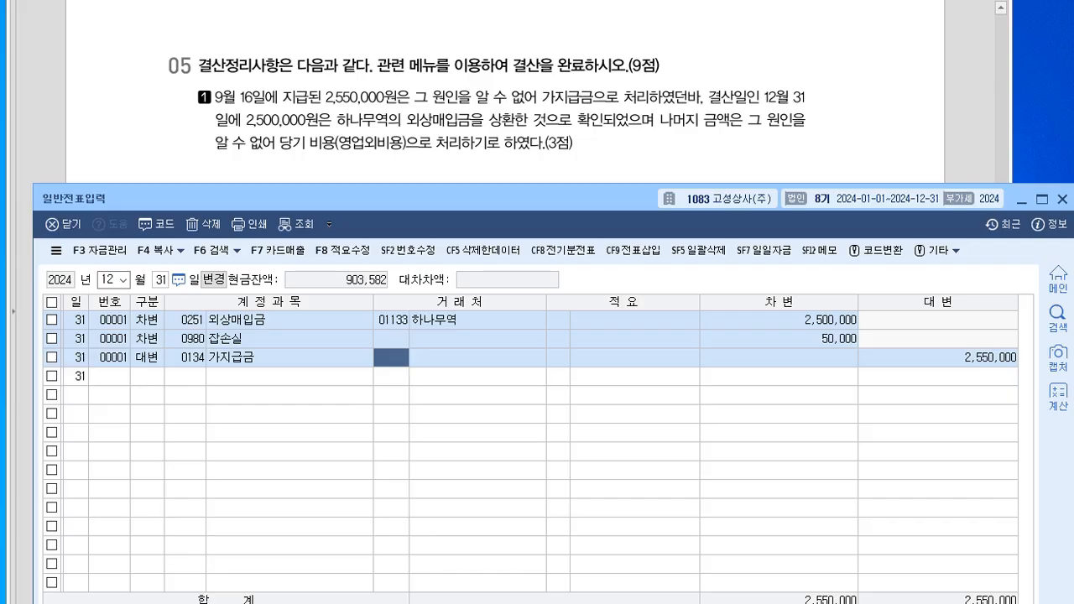
Examine question 5's item 2 for the 필립전자 단기대여금 balance and the year-end exchange rate to work out the translation difference
scroll(503, 93, down, 3)
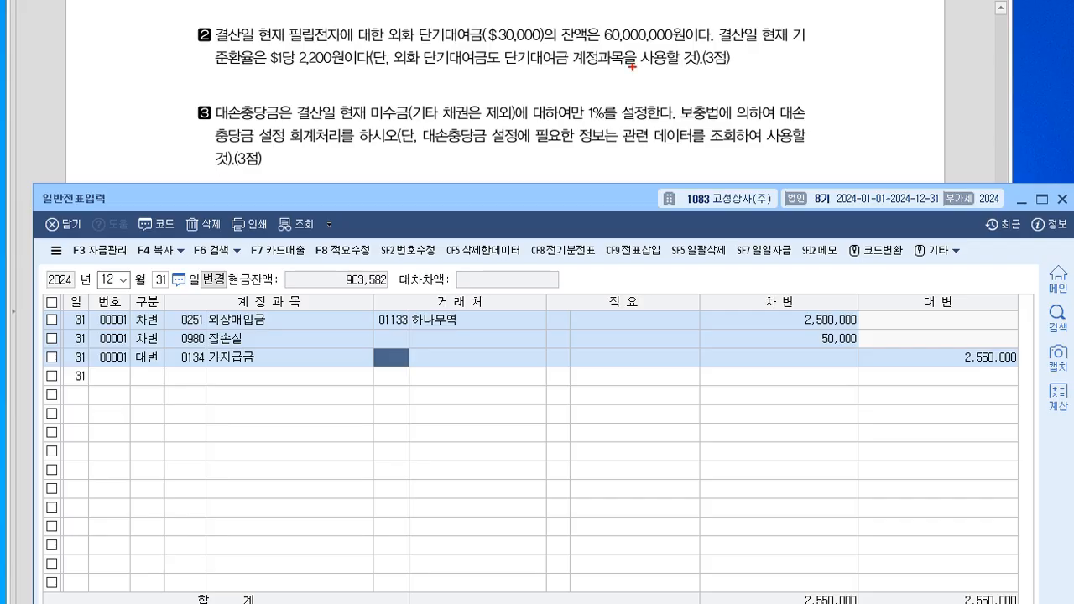
mouse_move(545, 77)
mouse_down()
mouse_move(504, 66)
mouse_move(541, 46)
mouse_move(560, 59)
mouse_move(533, 80)
mouse_move(514, 77)
mouse_up()
drag(407, 74, 566, 70)
mouse_move(517, 74)
mouse_down()
mouse_move(556, 71)
mouse_move(560, 53)
mouse_up()
mouse_move(643, 49)
mouse_down()
mouse_move(596, 40)
mouse_move(676, 48)
mouse_up()
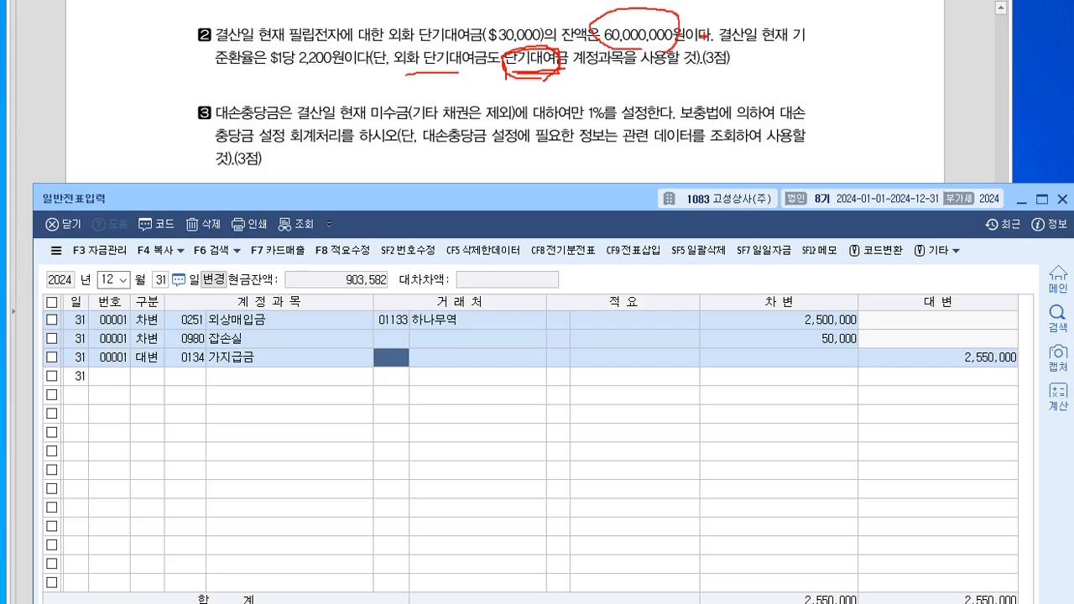
mouse_move(707, 7)
mouse_down()
mouse_move(696, 55)
mouse_move(736, 44)
mouse_up()
mouse_move(738, 31)
mouse_down()
mouse_move(740, 42)
mouse_move(774, 35)
mouse_up()
drag(808, 43, 825, 53)
drag(829, 49, 837, 55)
drag(834, 46, 839, 44)
drag(847, 42, 848, 42)
drag(856, 42, 855, 41)
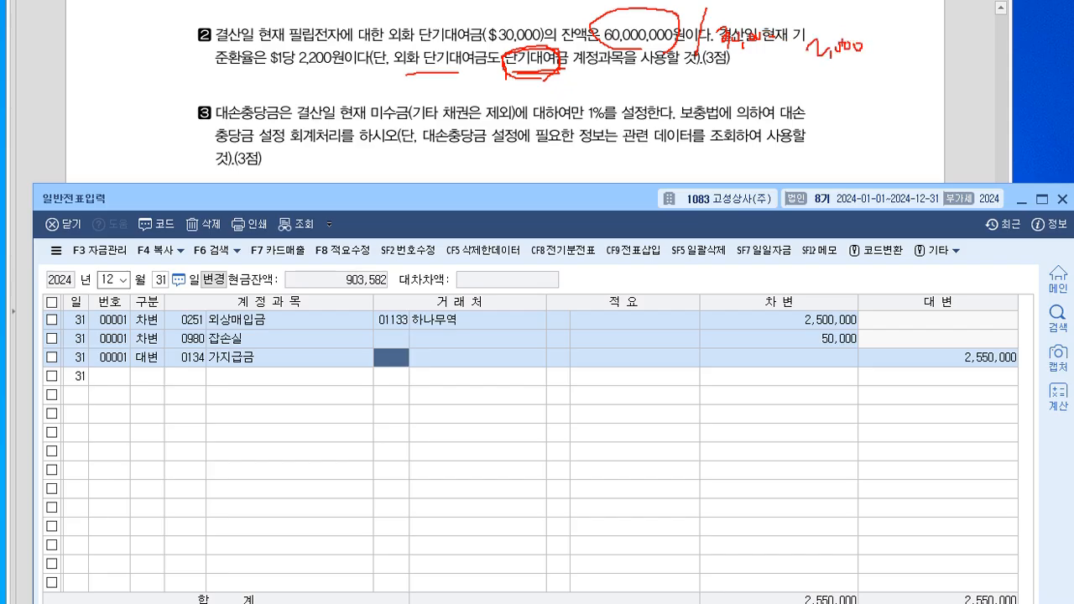
drag(324, 67, 342, 60)
mouse_move(703, 87)
mouse_down()
mouse_move(752, 81)
mouse_move(746, 91)
mouse_up()
drag(755, 73, 756, 95)
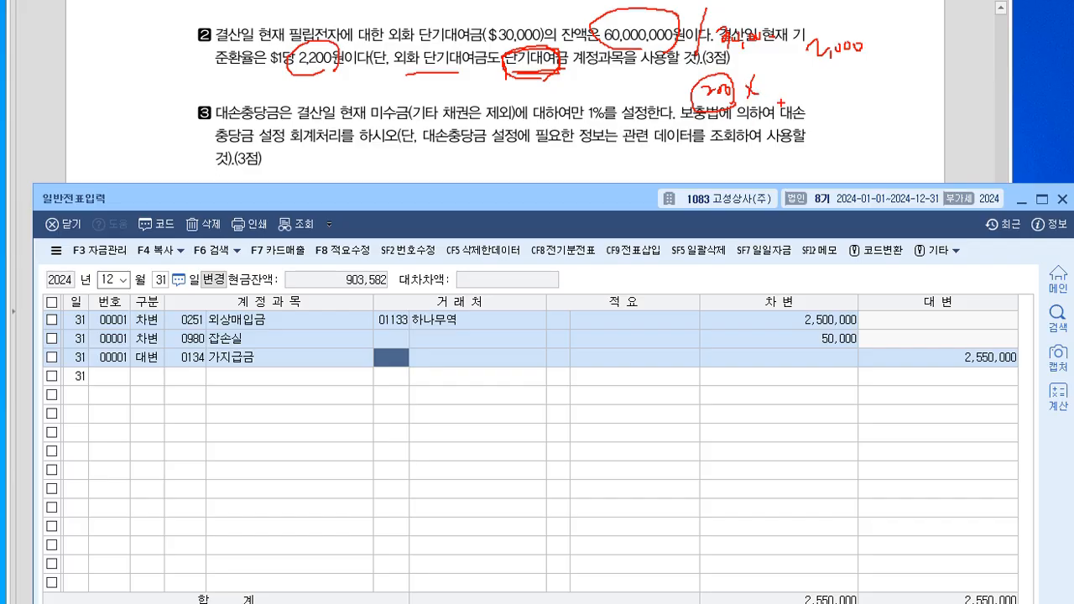
drag(781, 83, 777, 94)
mouse_move(781, 82)
mouse_down()
mouse_move(786, 129)
mouse_move(806, 94)
mouse_move(874, 80)
mouse_up()
drag(879, 77, 889, 72)
drag(892, 72, 911, 64)
drag(911, 64, 918, 62)
drag(915, 58, 915, 67)
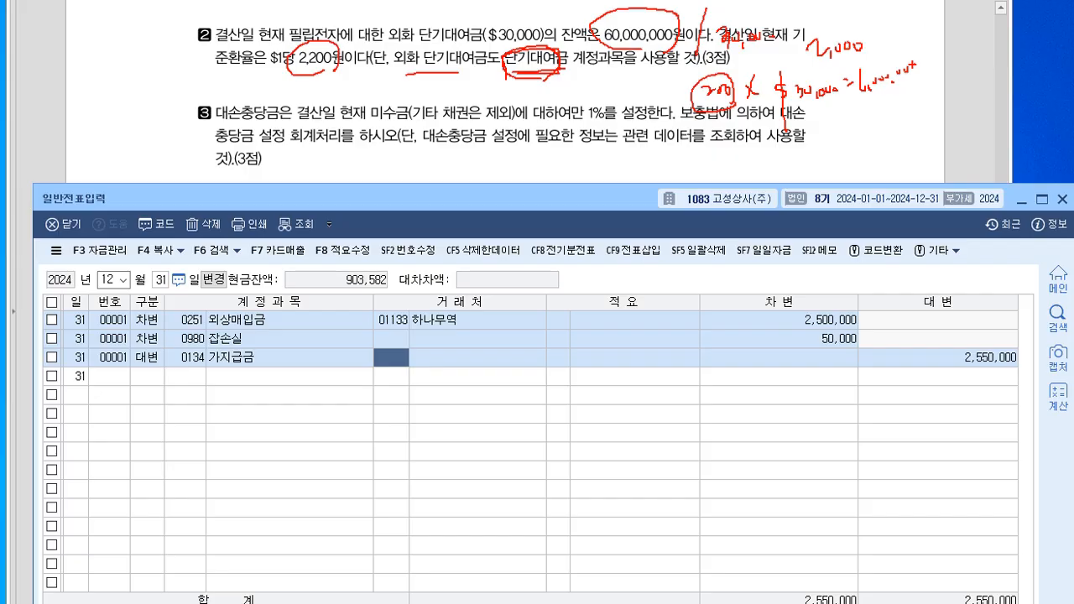
key(Escape)
Start a second December 31 voucher with a 차변 line for 0114 단기대여금, 거래처 필립전자, of 6,000,000
key(alt+Tab)
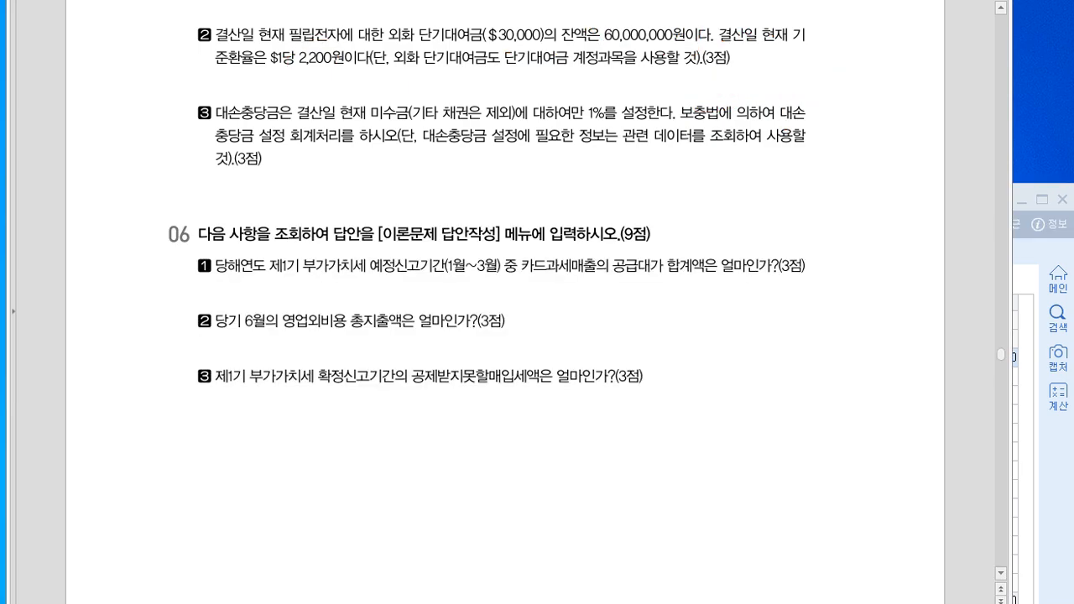
key(alt+Tab)
click(147, 376)
text(3)
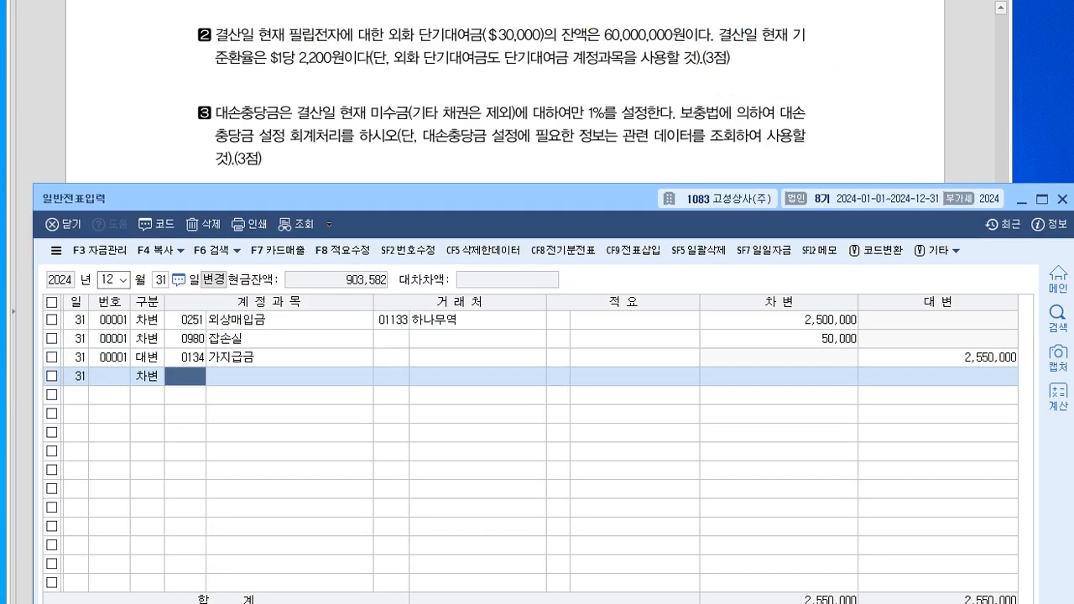
text(114)
key(Return)
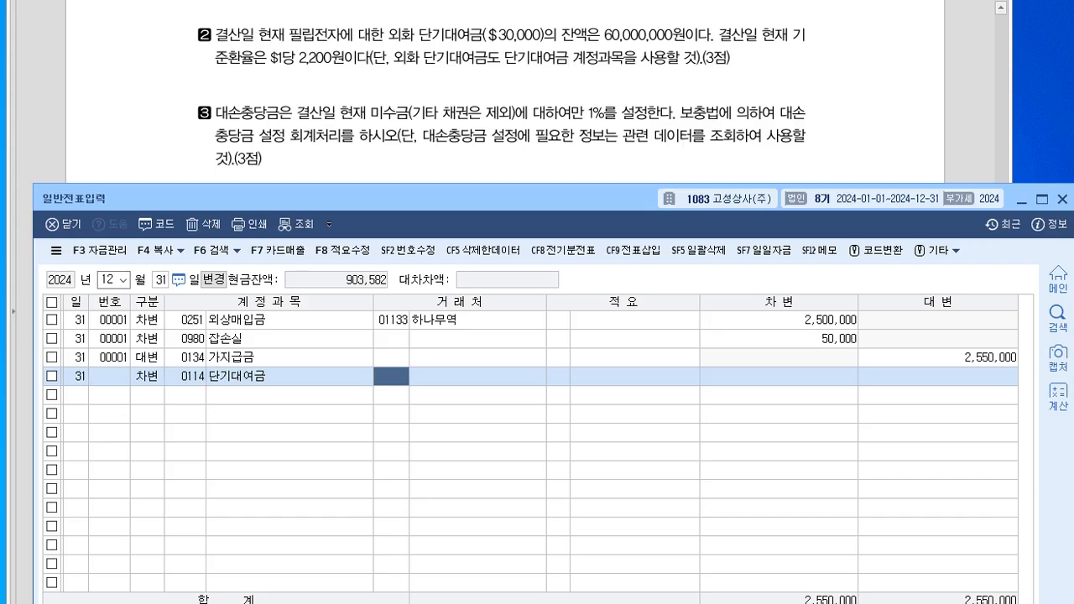
text(필립)
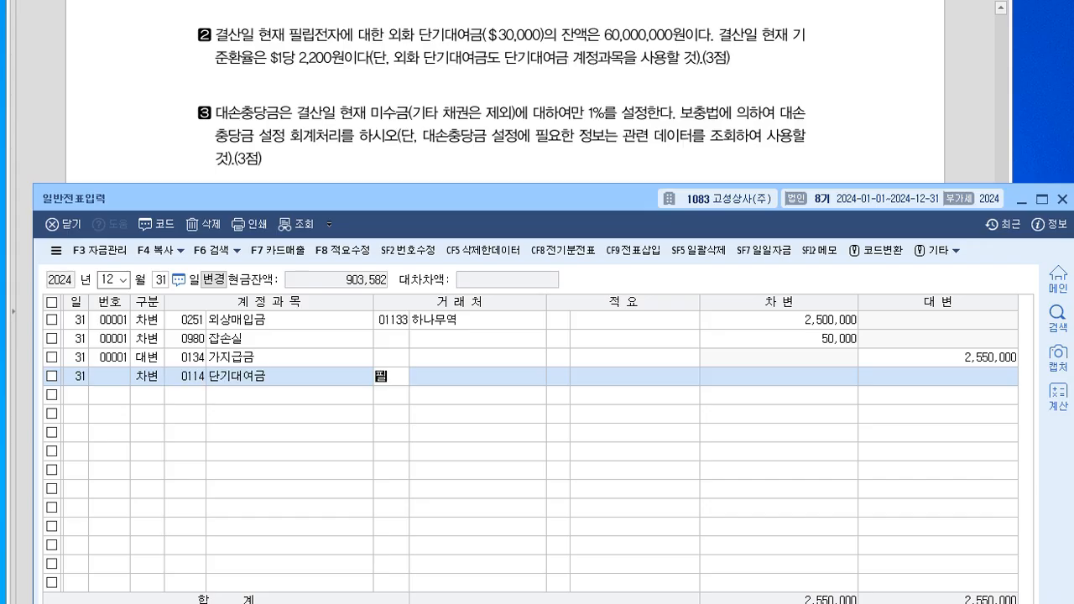
key(BackSpace)
key(BackSpace)
key(BackSpace)
key(BackSpace)
text(필립)
key(Return)
key(Return)
key(Return)
text(6000000)
key(Return)
Add a 대변 line for 0910 외화환산이익 of 6,000,000 to the 단기대여금 voucher and close 일반전표입력
text(4)
key(Return)
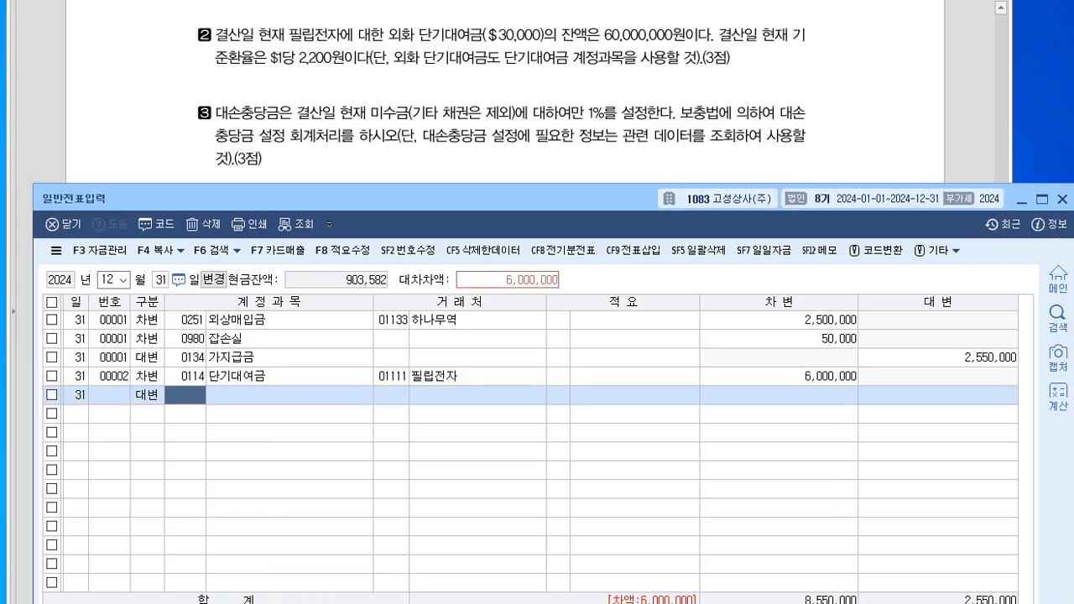
text(0910)
key(Return)
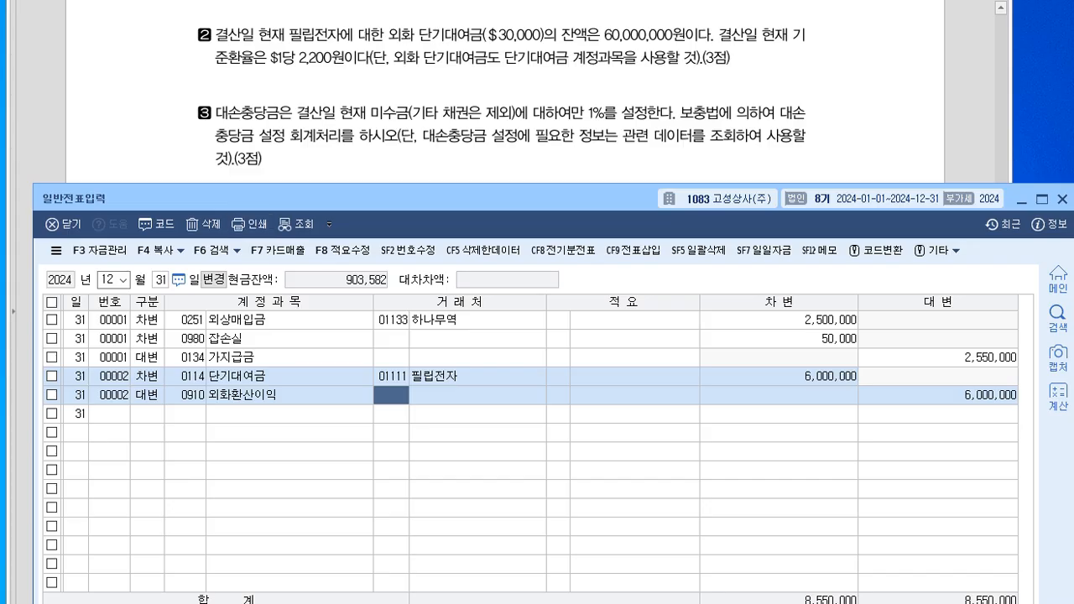
click(1063, 199)
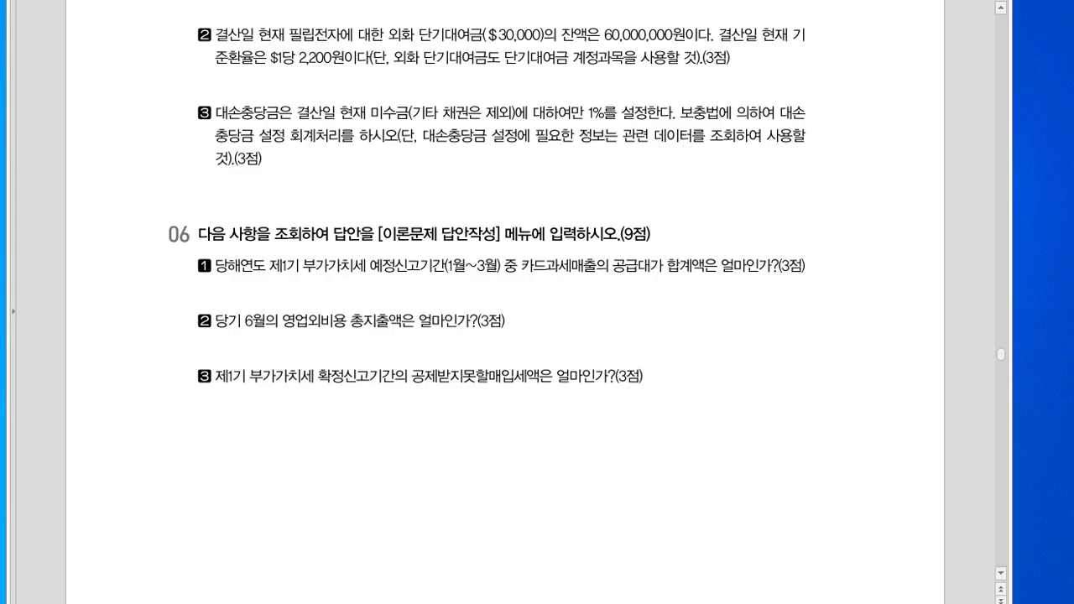
Open 결산자료입력 for question 5's item 3 and set the period to January through December 2024
scroll(505, 302, down, 2)
scroll(505, 302, up, 2)
key(alt+Tab)
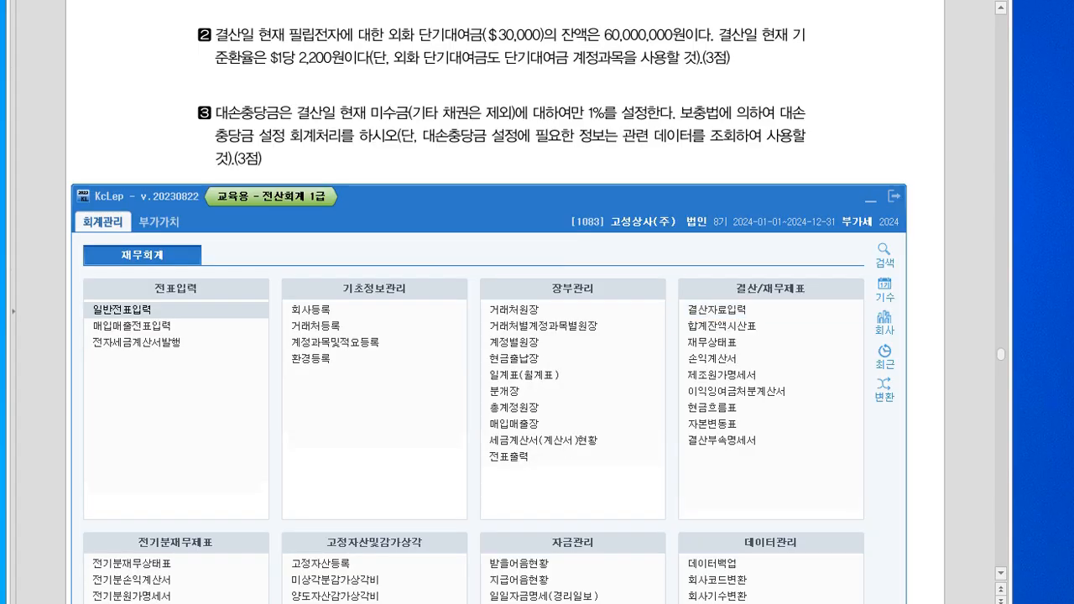
click(717, 310)
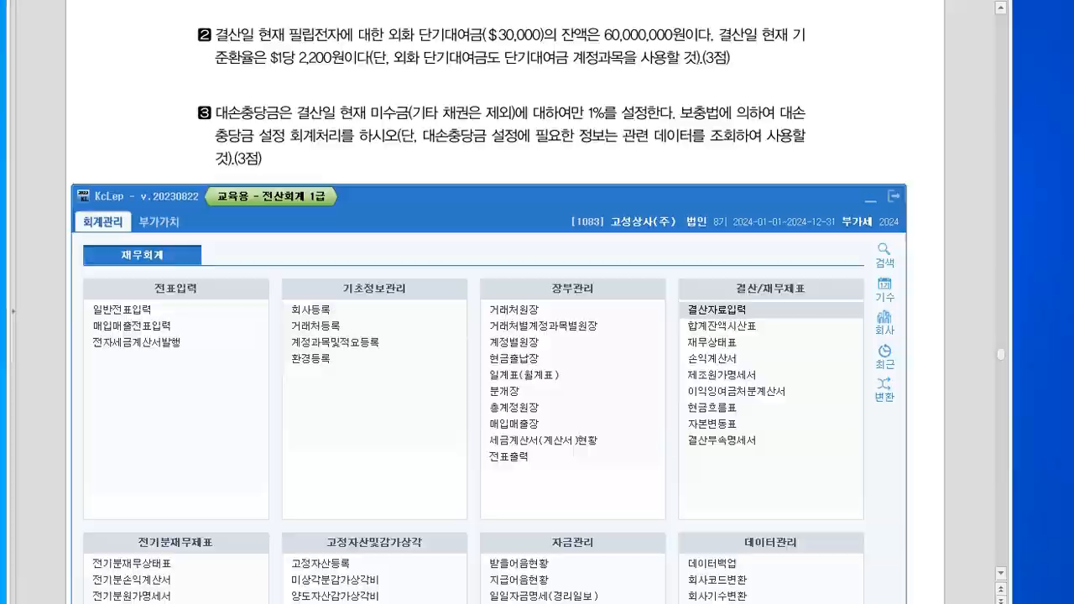
drag(336, 31, 353, 211)
text(1)
key(Return)
text(12)
key(Return)
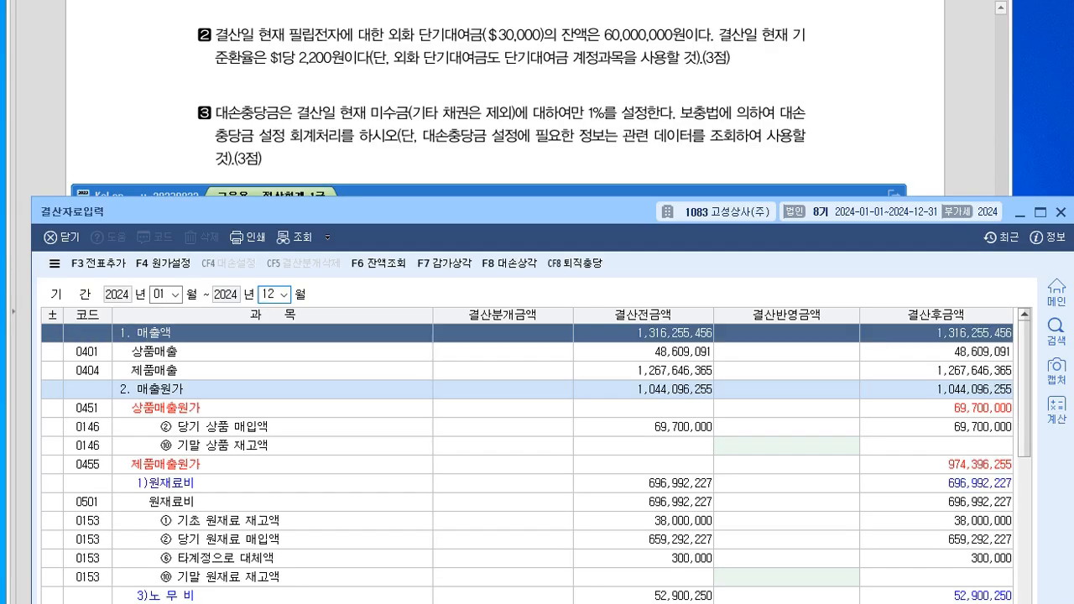
drag(420, 211, 421, 237)
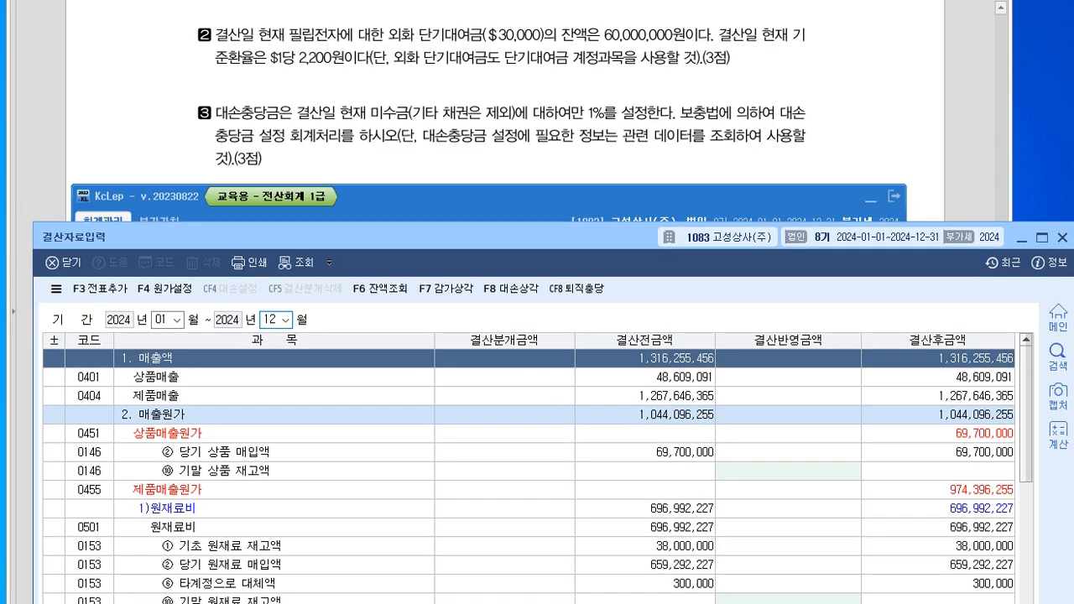
drag(504, 193, 505, 235)
drag(420, 237, 414, 186)
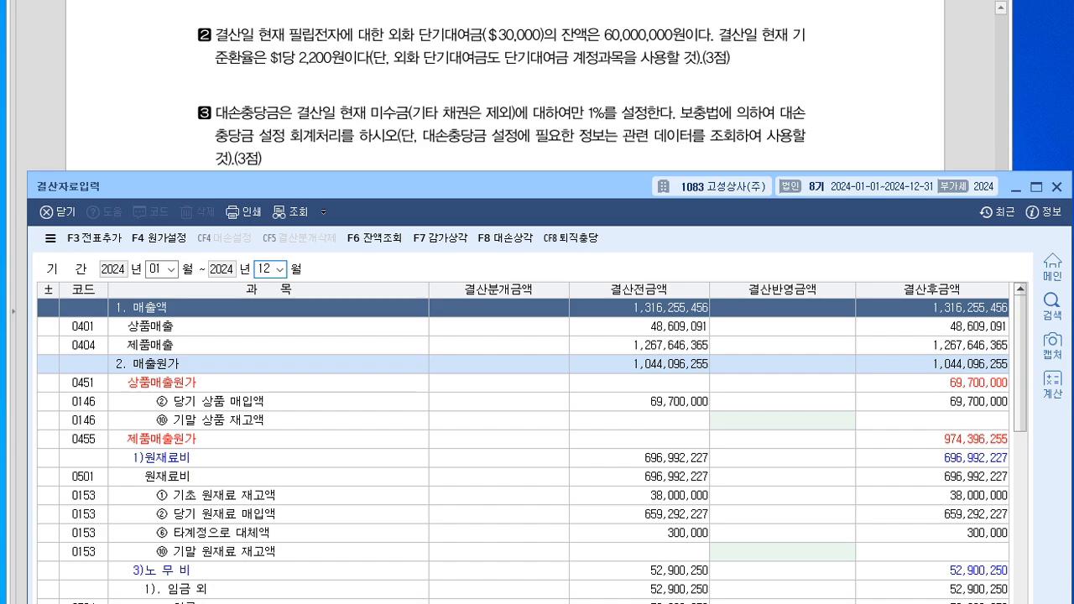
drag(377, 28, 377, 27)
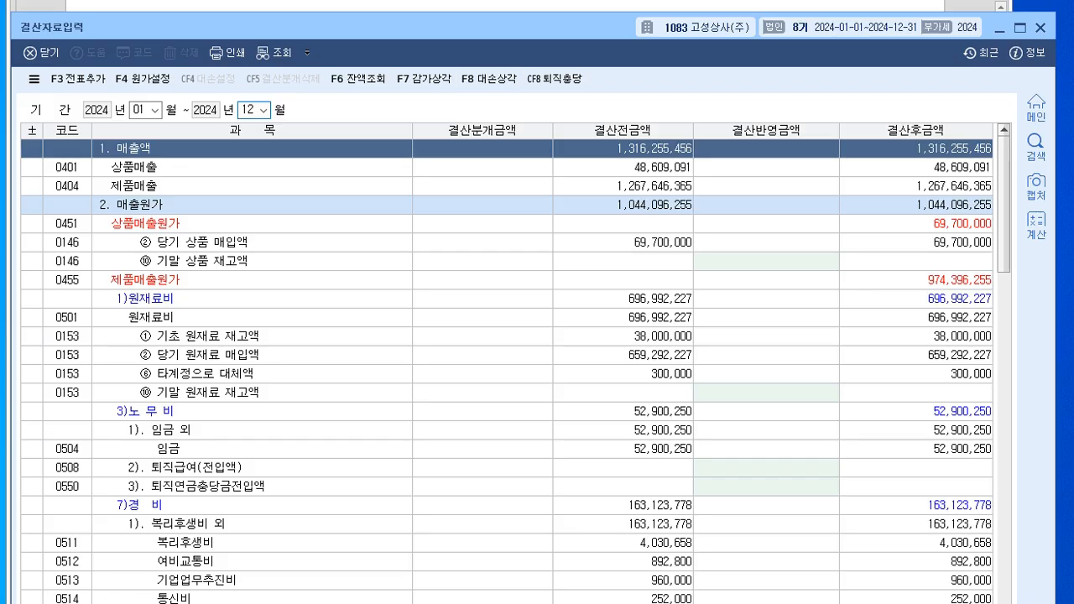
Locate the 미수금 line under 영업외비용's 기타의대손상각 and open the 대손상각 calculation
scroll(503, 369, down, 3)
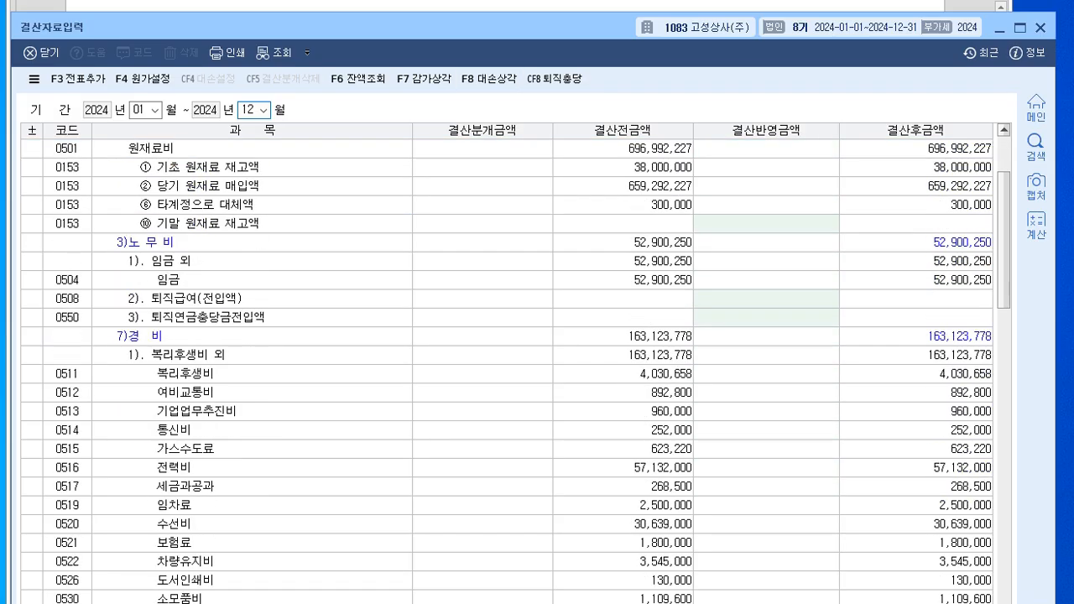
scroll(504, 370, down, 8)
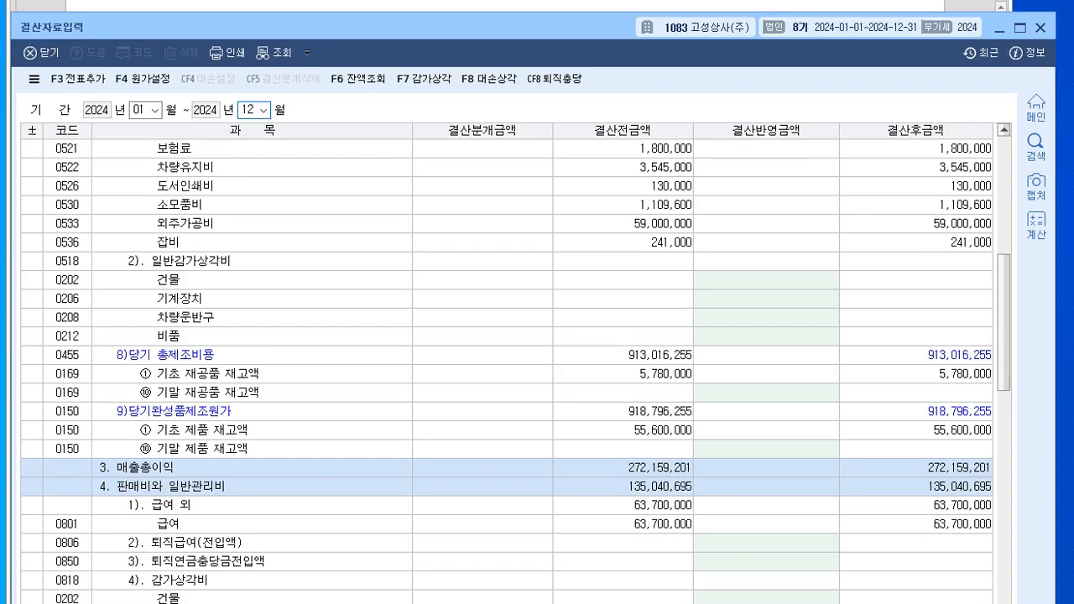
scroll(503, 369, down, 3)
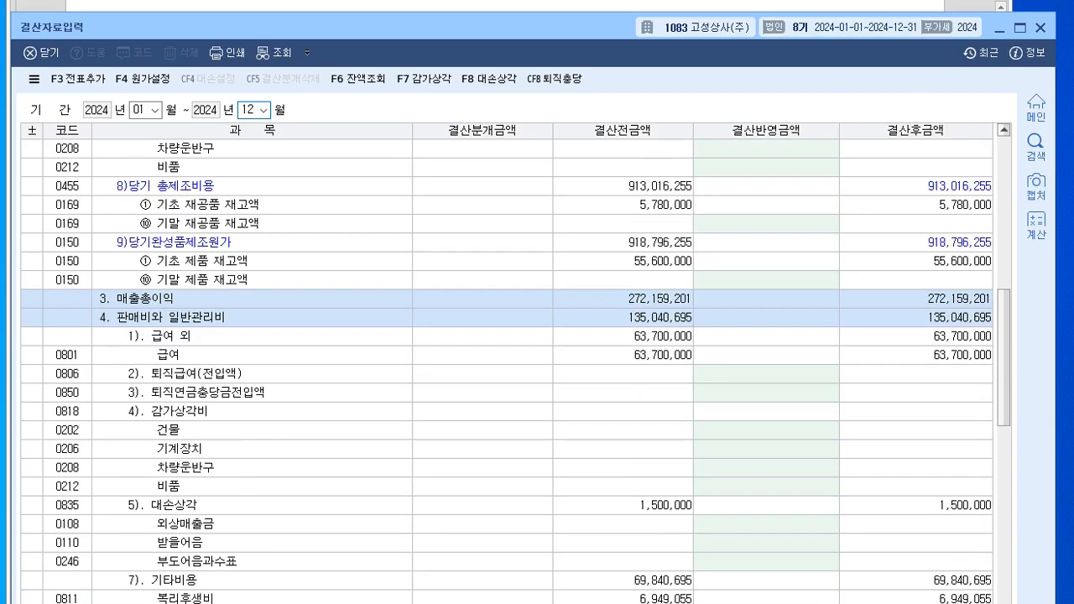
scroll(503, 369, down, 5)
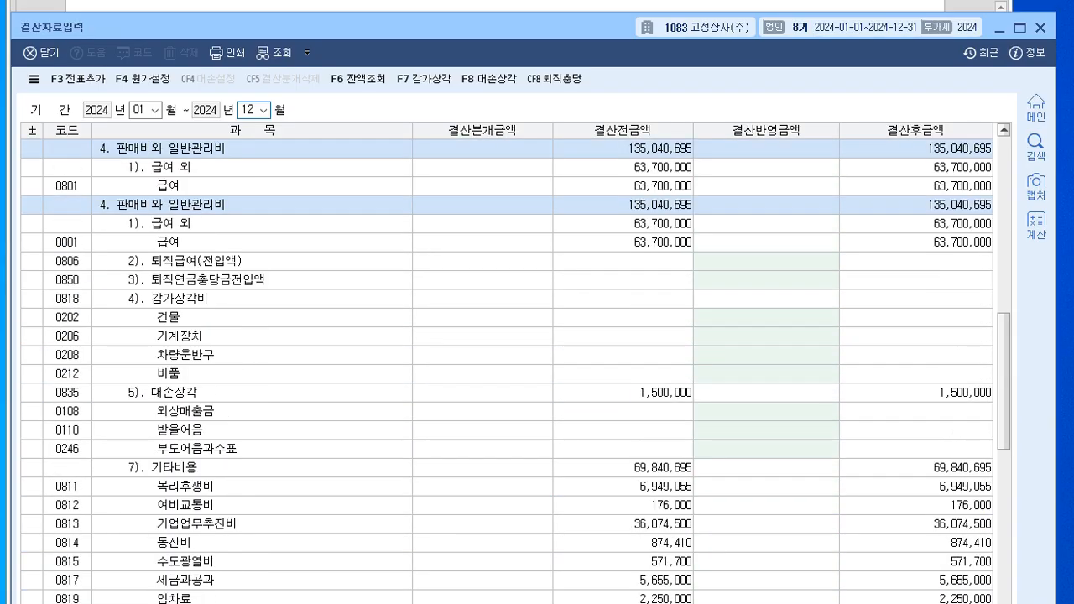
scroll(504, 369, down, 7)
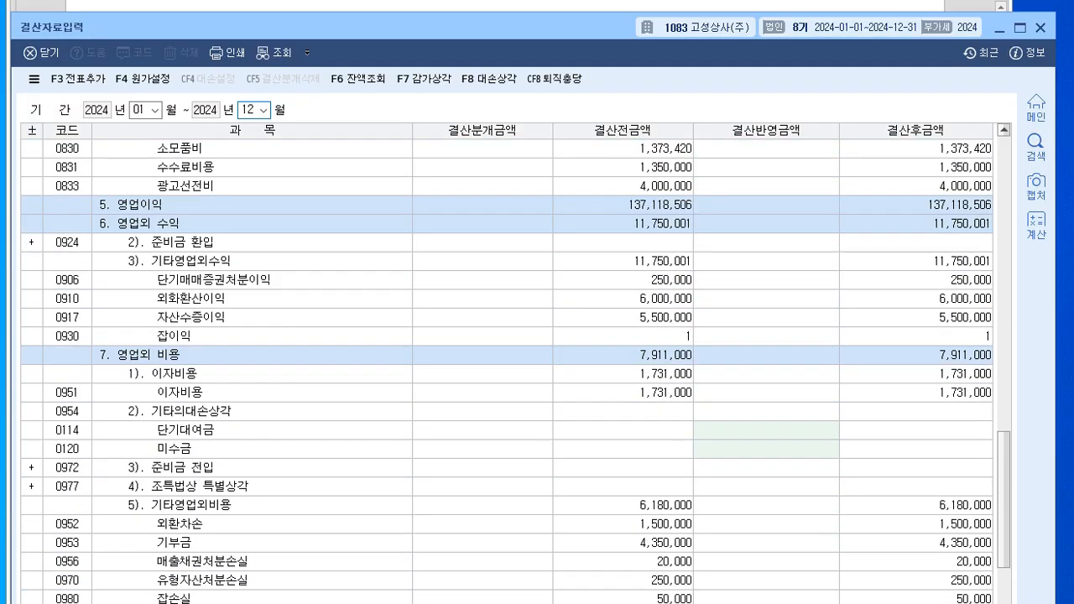
click(192, 355)
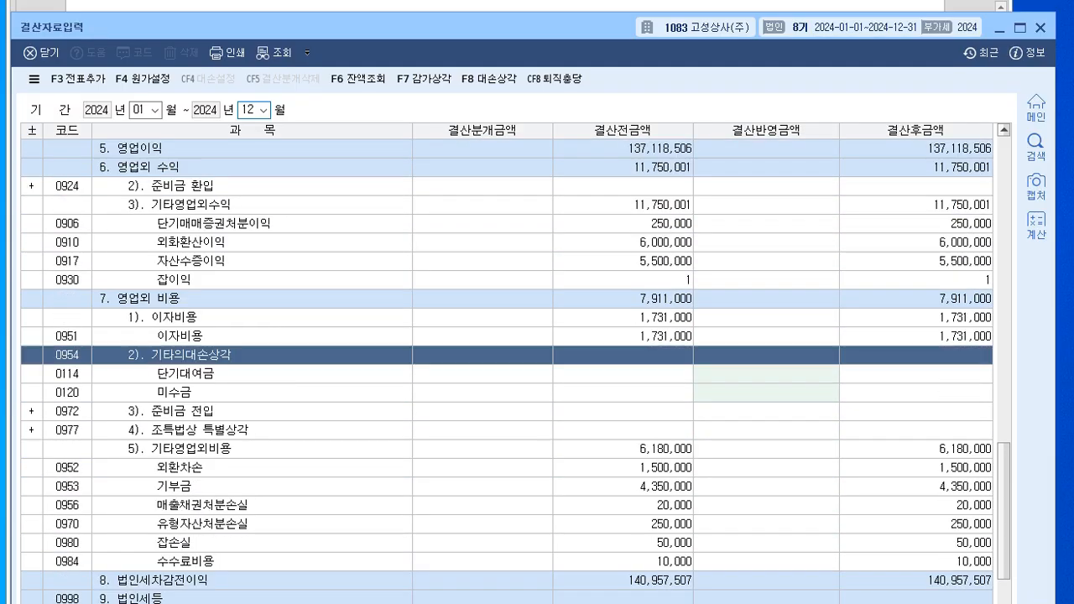
click(766, 393)
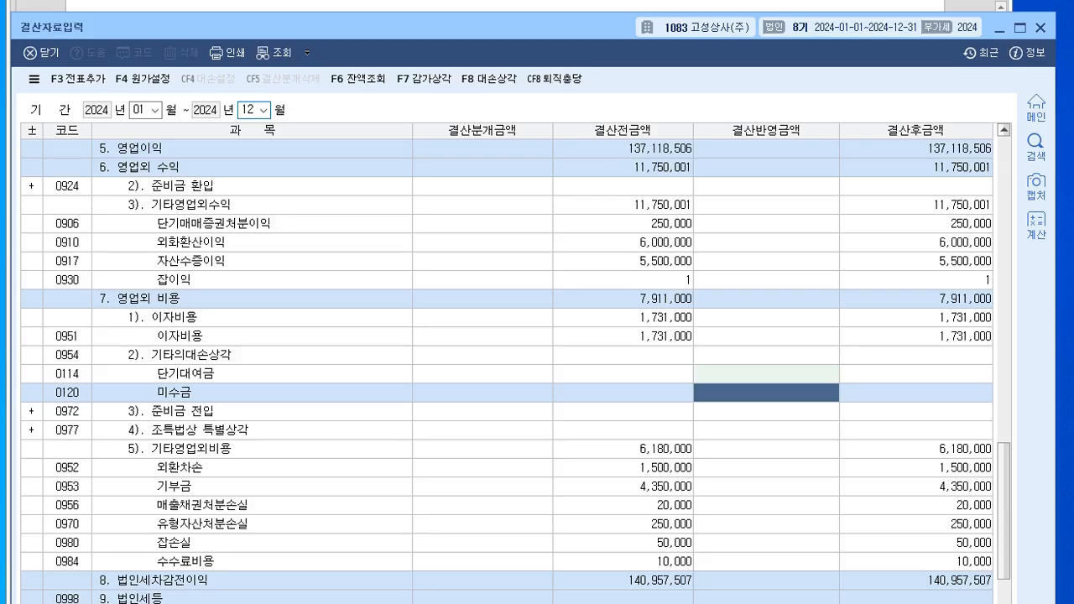
click(489, 79)
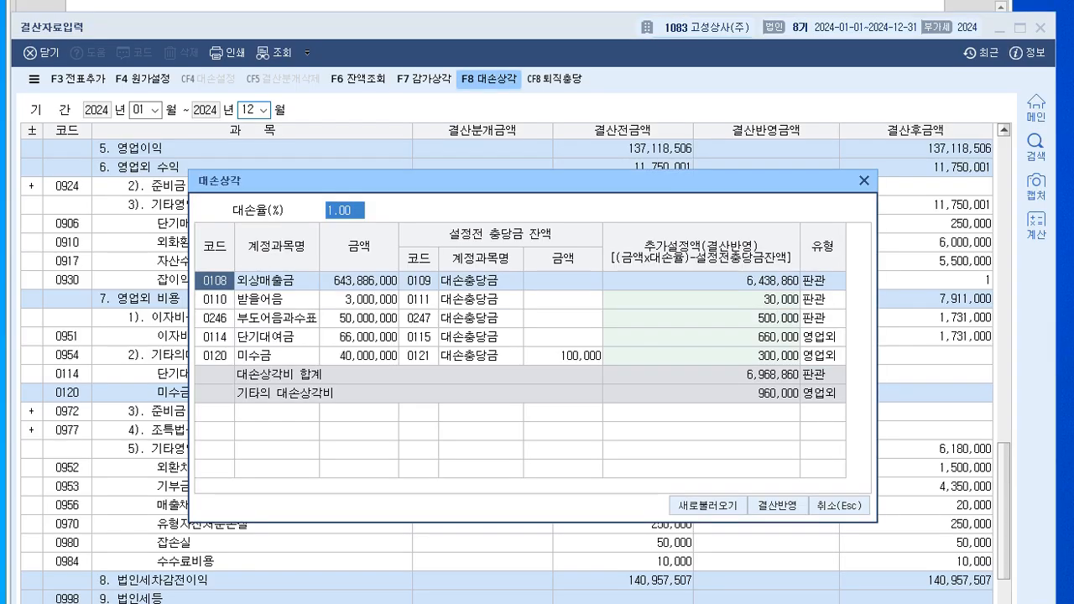
drag(521, 181, 498, 112)
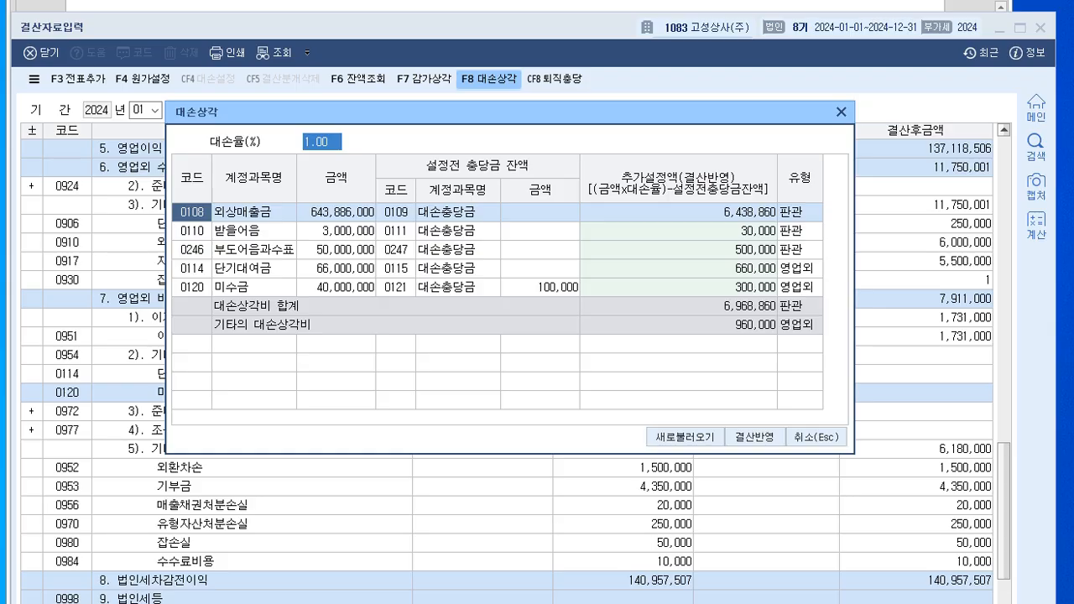
Clear the 추가설정액 of 외상매출금, 받을어음, 부도어음과수표 and 단기대여금, keeping only the amount for 미수금
click(678, 287)
key(Up)
key(Up)
key(Up)
key(Up)
key(Down)
key(Down)
key(Up)
key(Up)
key(Down)
key(Down)
key(Down)
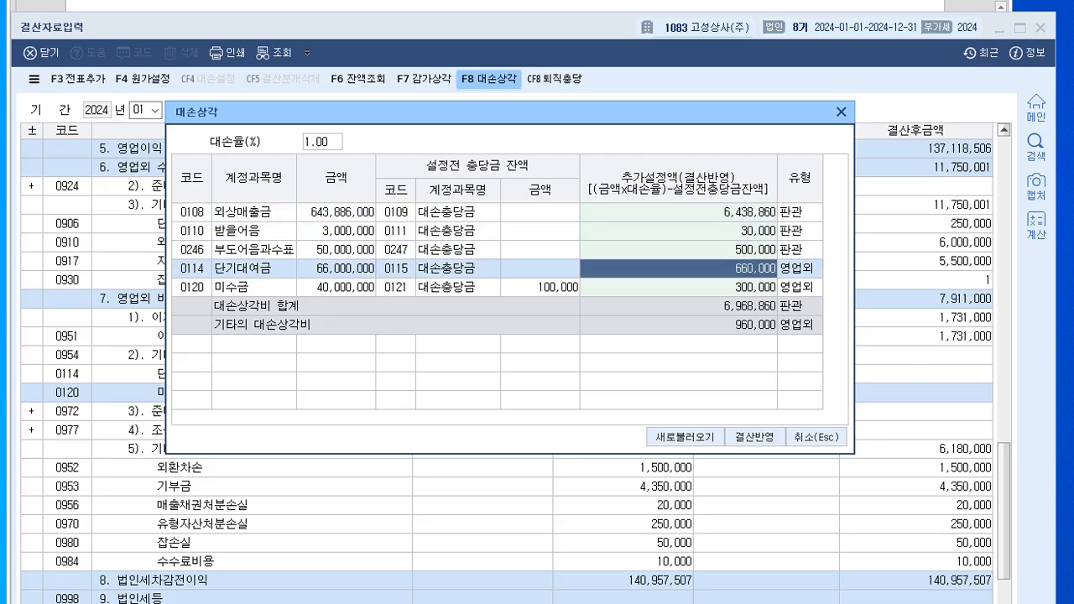
key(Up)
key(Up)
key(Up)
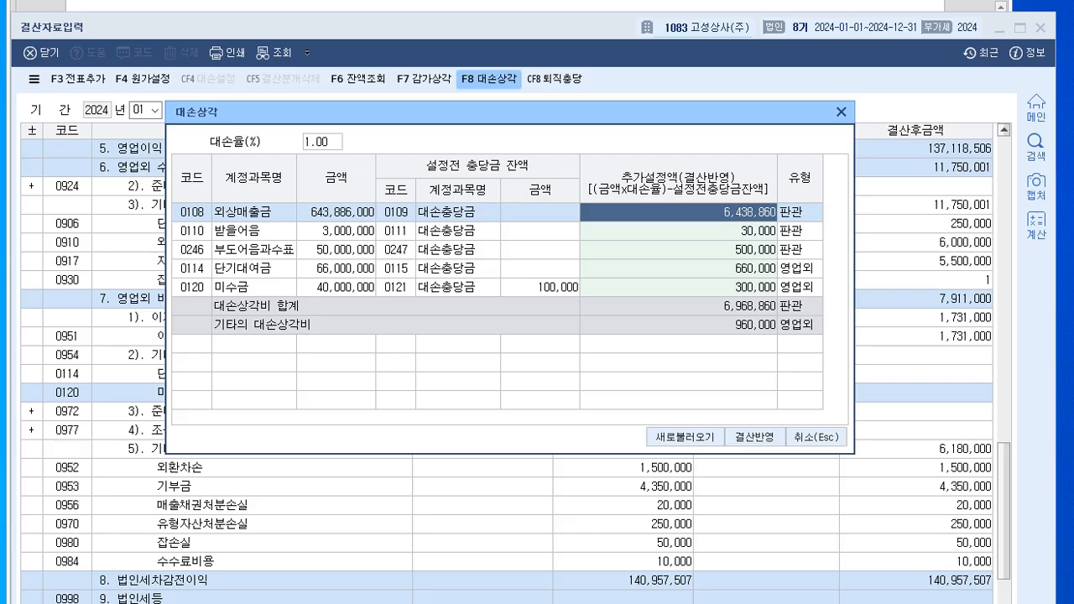
key(space)
key(Return)
key(space)
key(Return)
key(space)
key(Return)
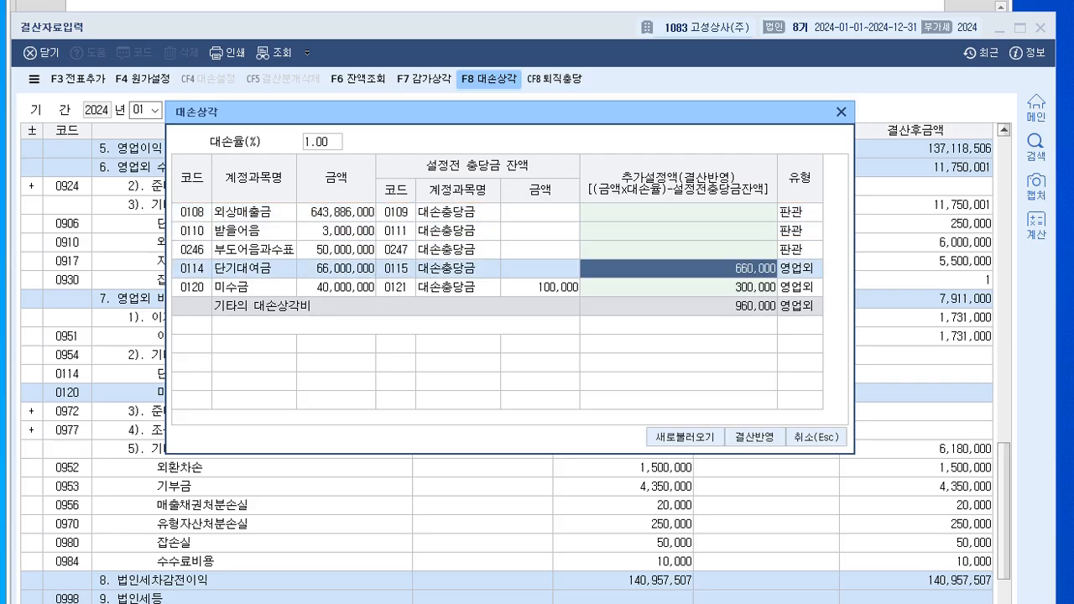
key(space)
key(Return)
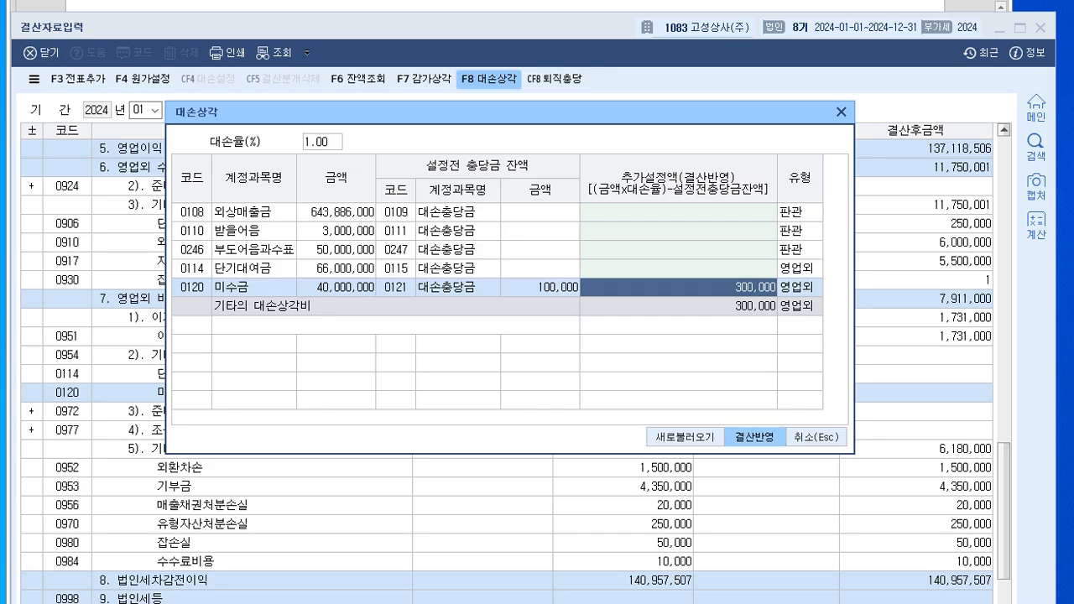
Apply the 미수금 allowance of 300,000 to the closing data and add the closing entries to 일반전표, putting 결산자료입력 away
click(754, 436)
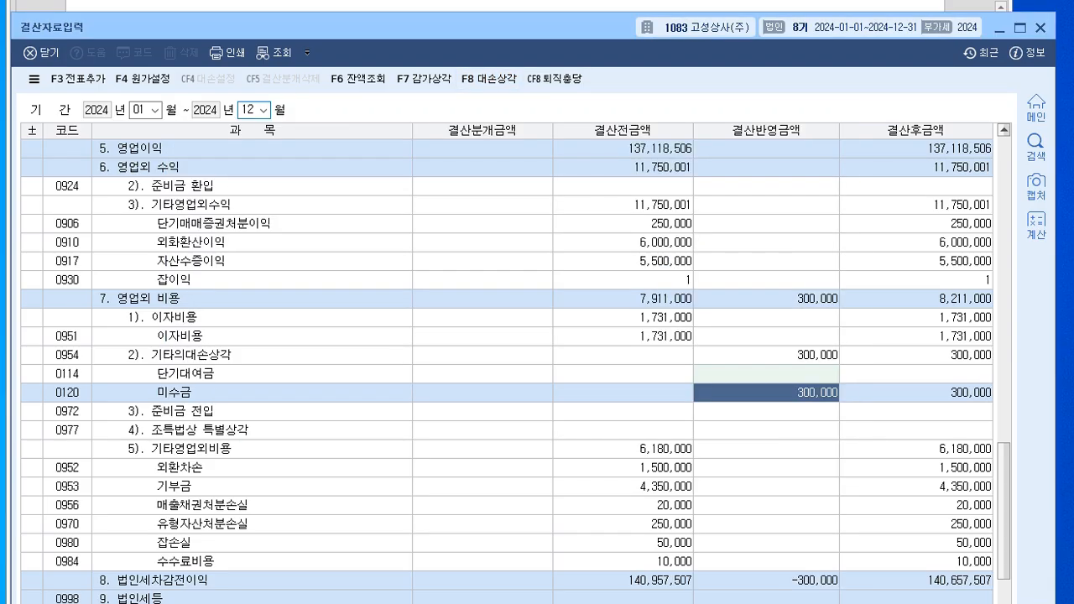
key(F3)
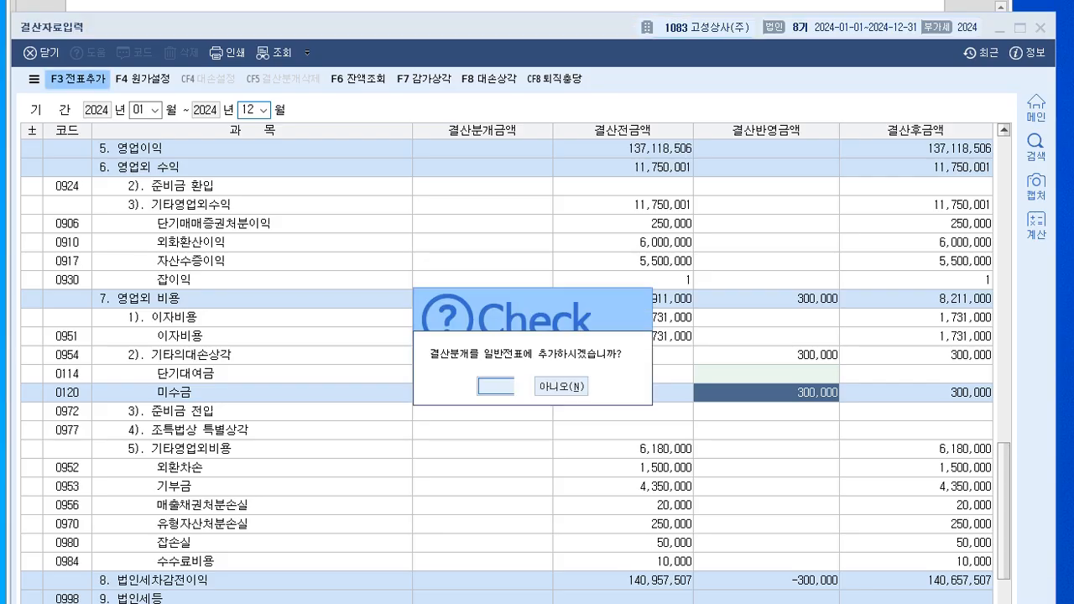
key(Return)
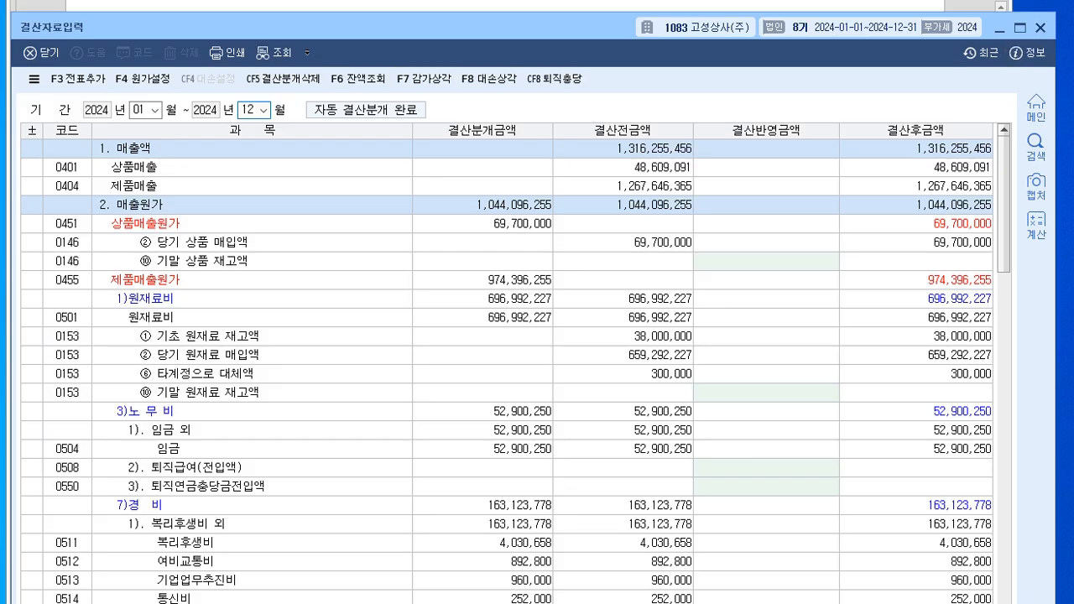
click(1000, 28)
Query 매입매출장 for January 1 to March 31, 2024, with 구분 2.매출 and 유형 17.카과
scroll(503, 302, down, 1)
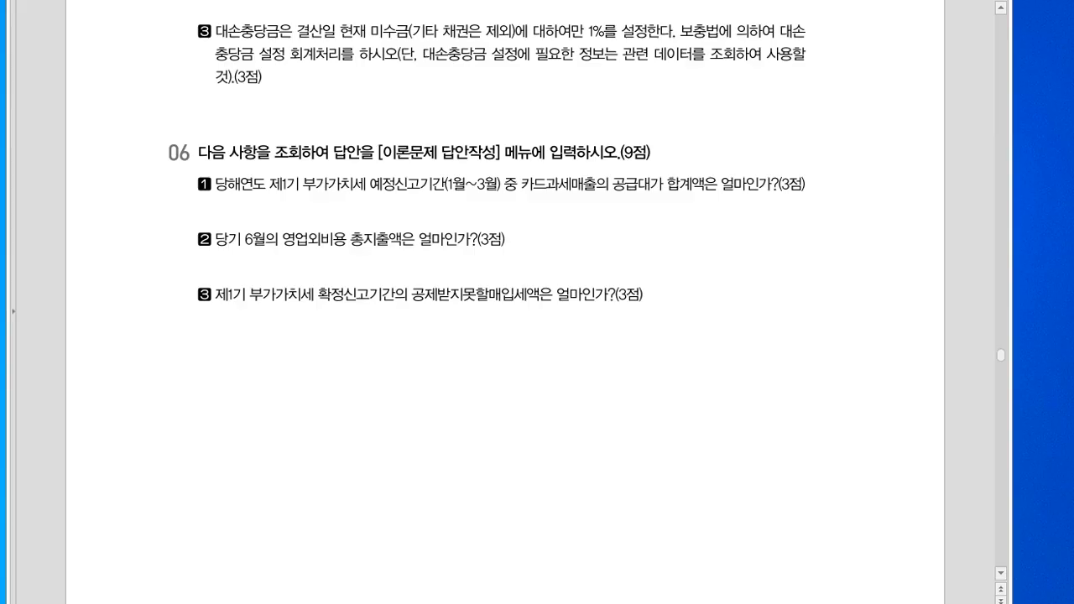
key(alt+Tab)
drag(470, 196, 463, 32)
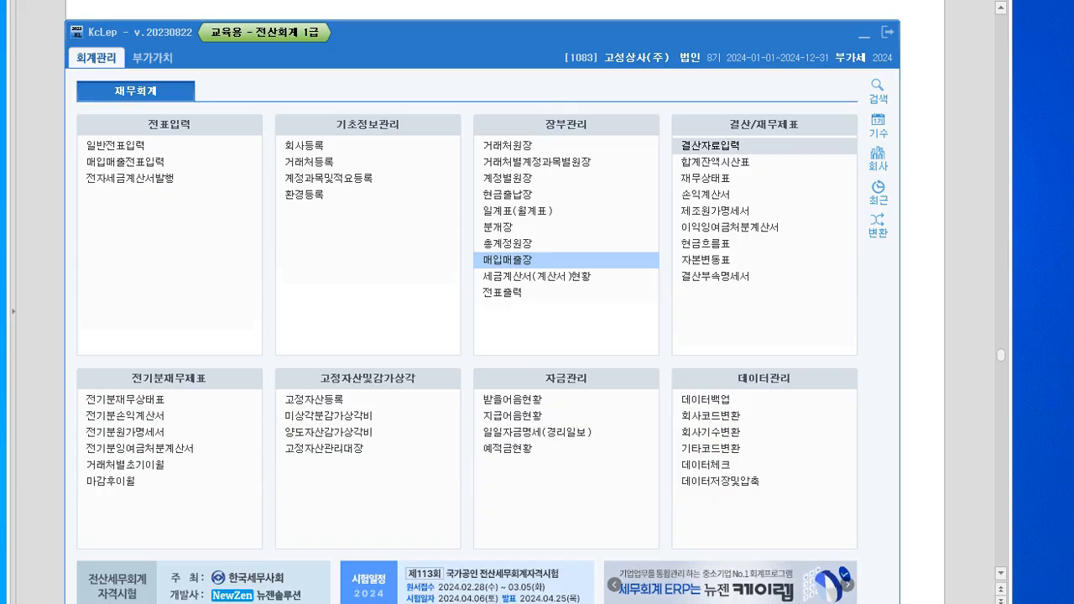
click(507, 260)
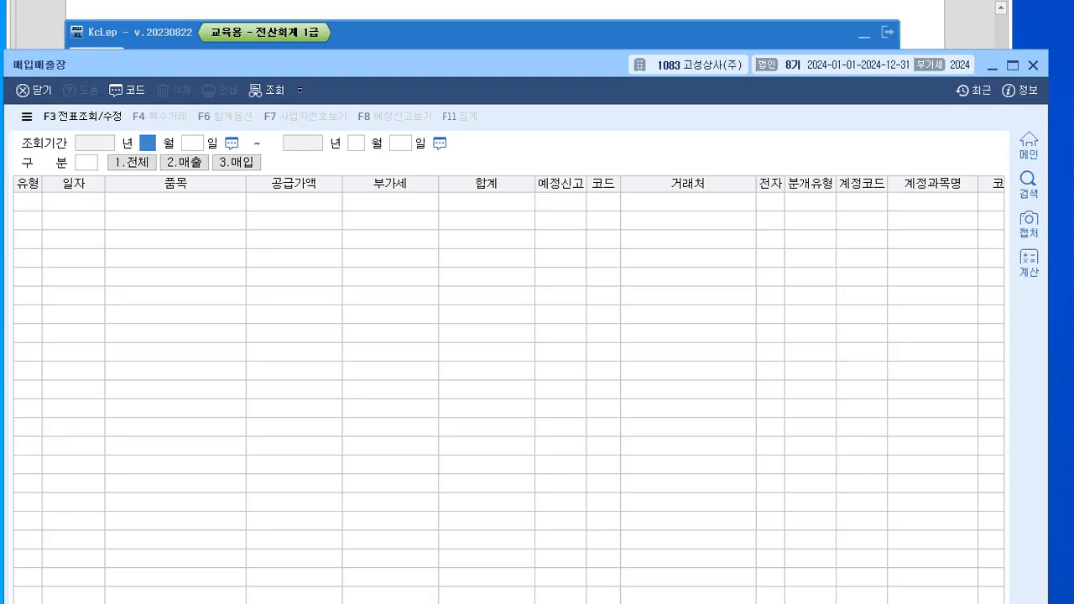
text(01010331)
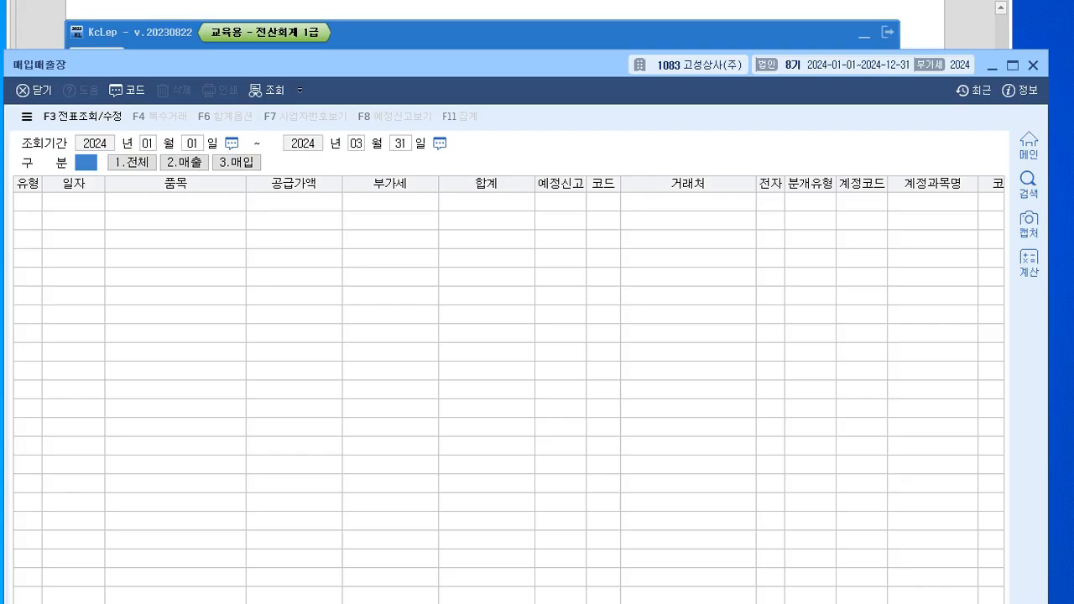
text(2)
key(Return)
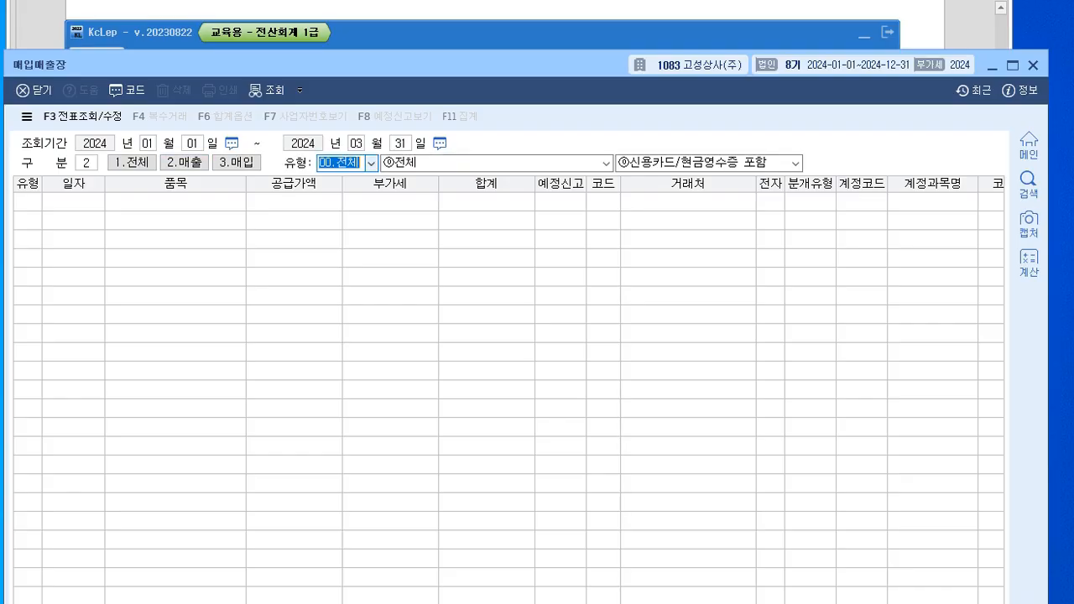
click(370, 164)
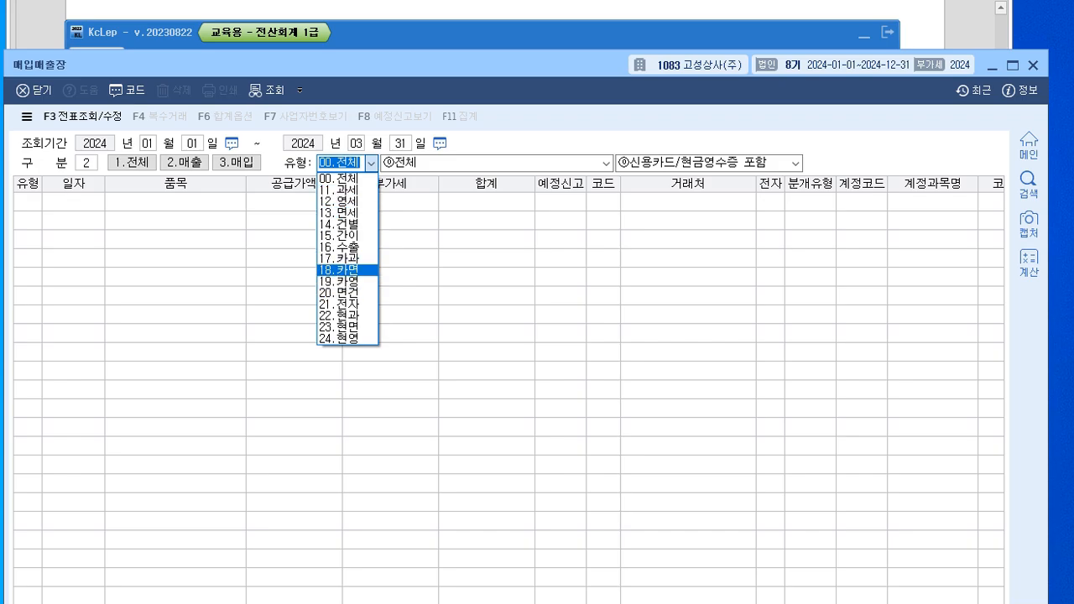
click(339, 259)
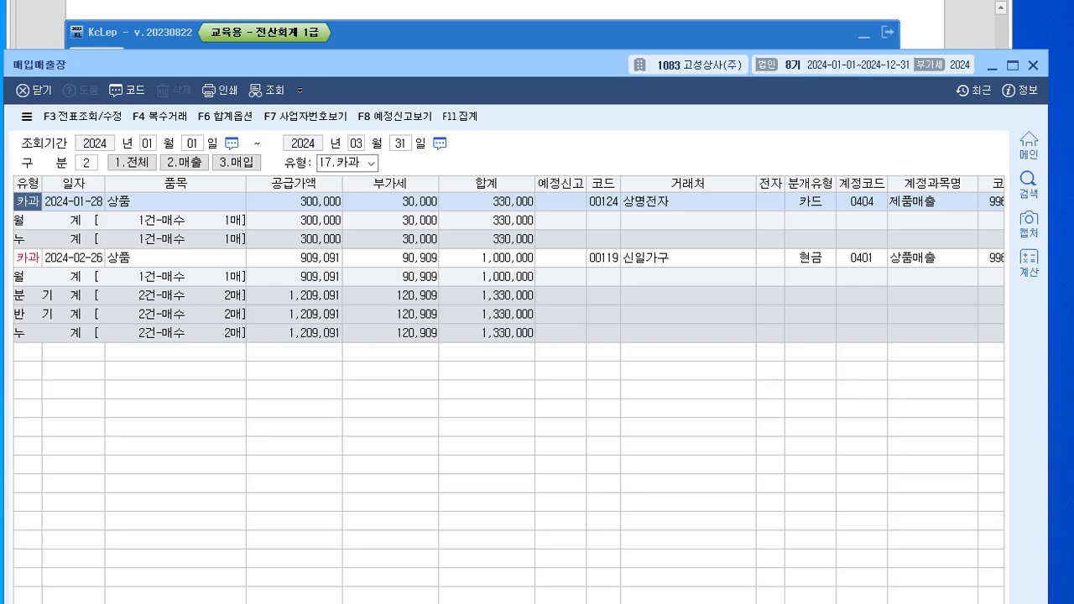
Read the 분기계 row's 합계 for 카과 sales as the 공급대가 asked in question 6's item 1
click(159, 295)
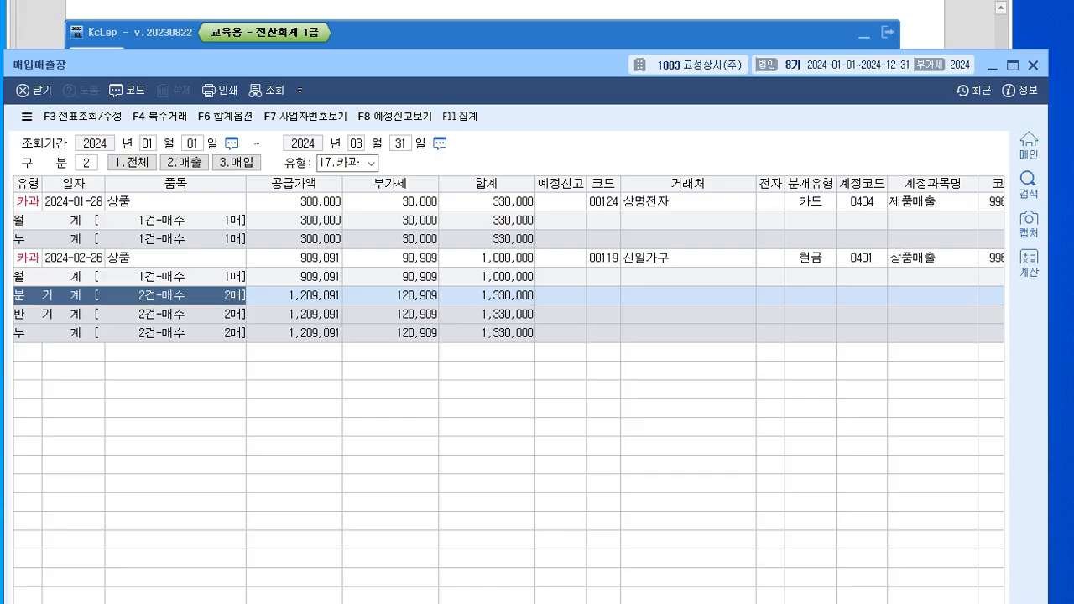
click(319, 9)
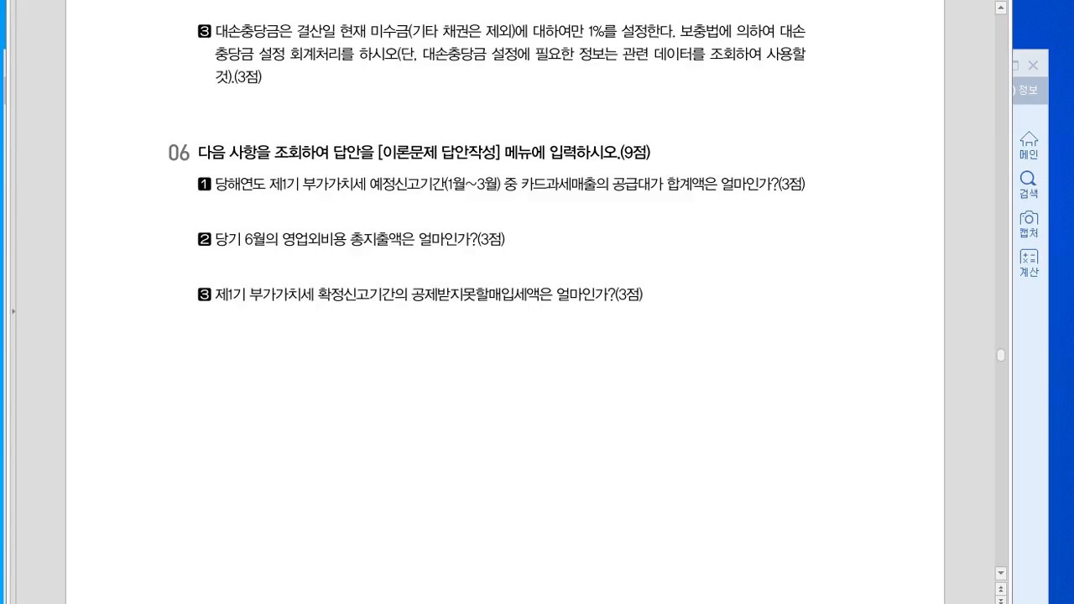
key(alt+Tab)
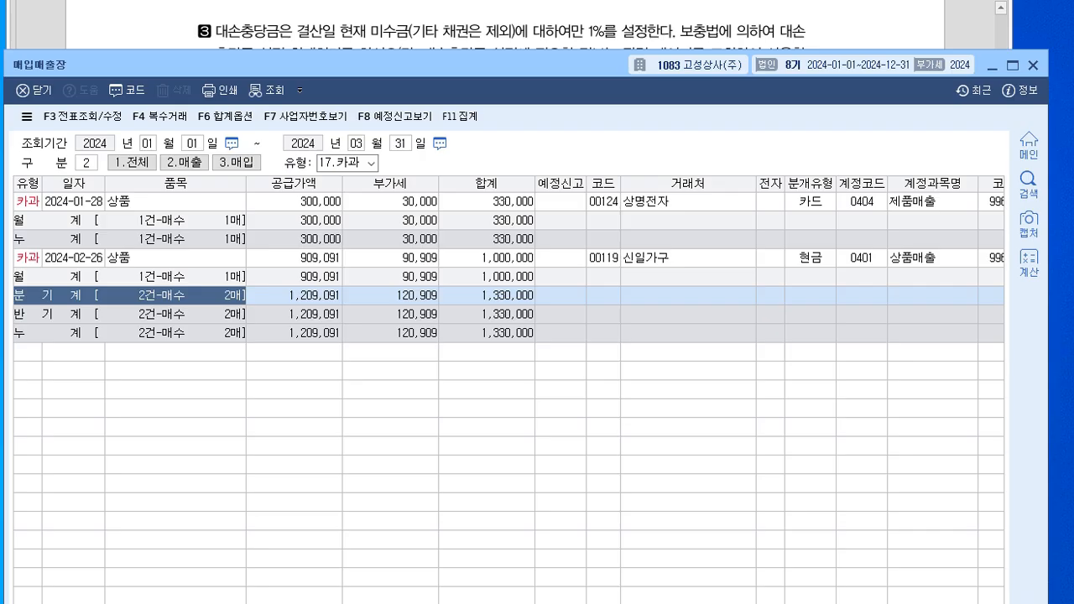
click(487, 296)
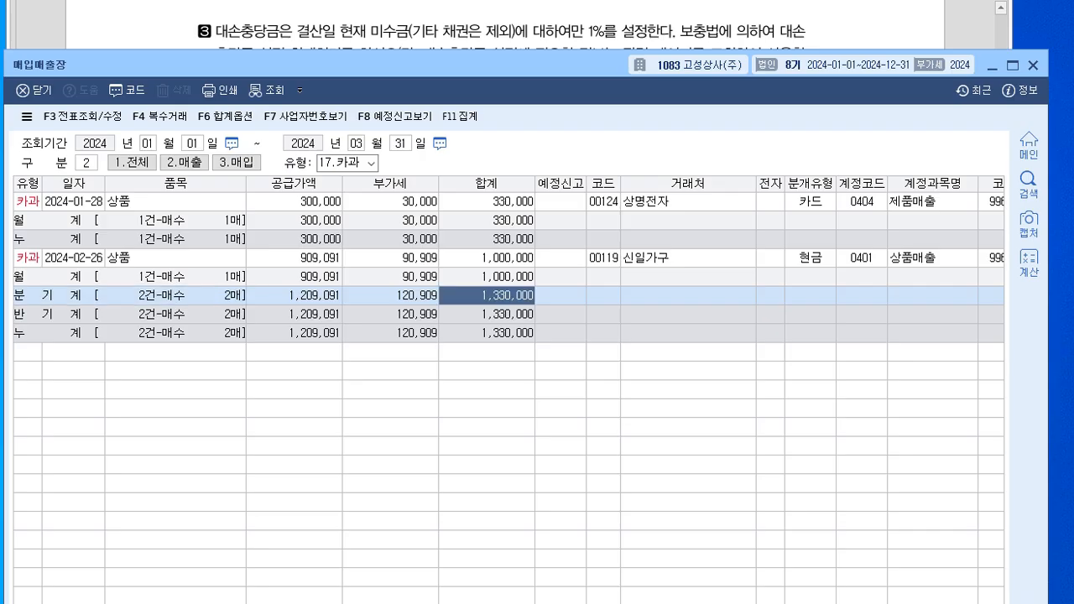
Return to the exam document and examine question 6's item 2 about June's total 영업외비용 expenditure
key(alt+Tab)
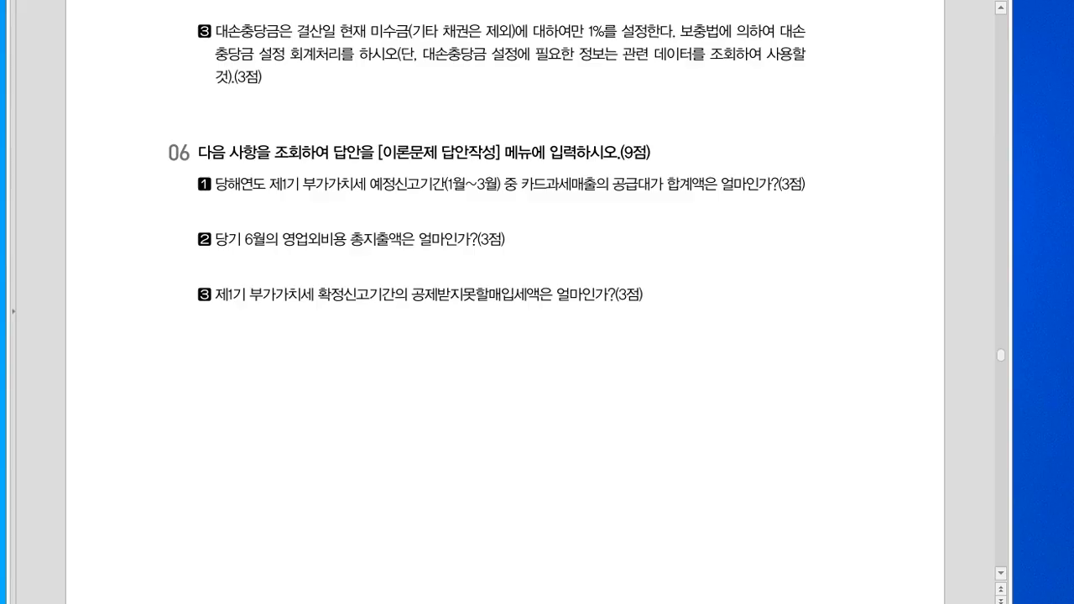
mouse_move(223, 250)
mouse_down()
mouse_move(353, 246)
mouse_move(337, 253)
mouse_move(345, 268)
mouse_up()
mouse_move(334, 264)
mouse_down()
mouse_move(356, 273)
mouse_move(378, 256)
mouse_move(385, 265)
mouse_up()
drag(373, 233, 386, 251)
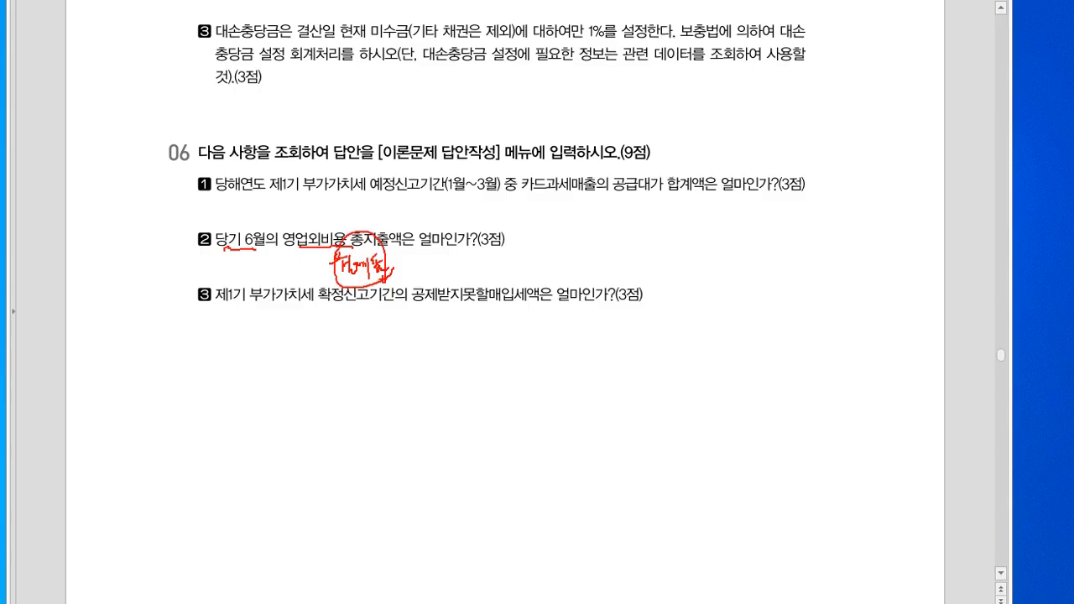
Switch back to KcLep and query the 월계표 in 일계표(월계표) for June 2024 only
key(Escape)
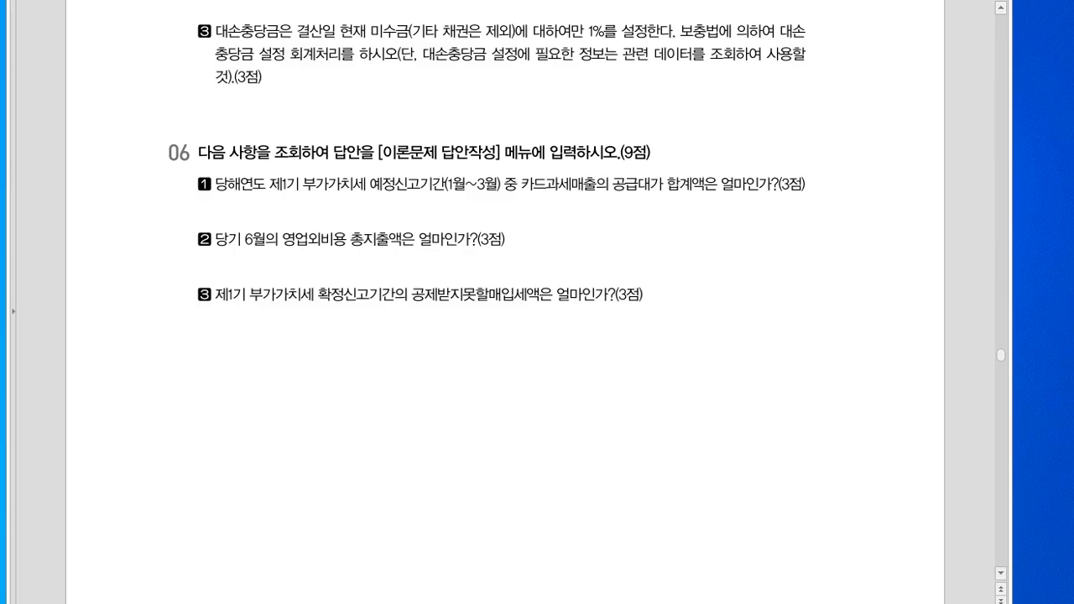
key(alt+Tab)
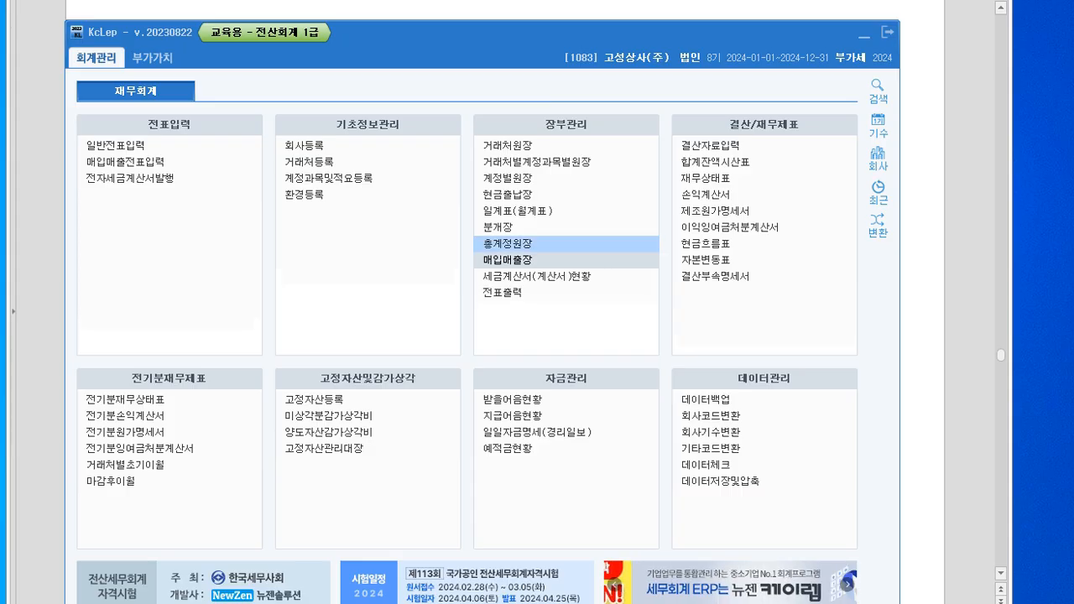
click(514, 211)
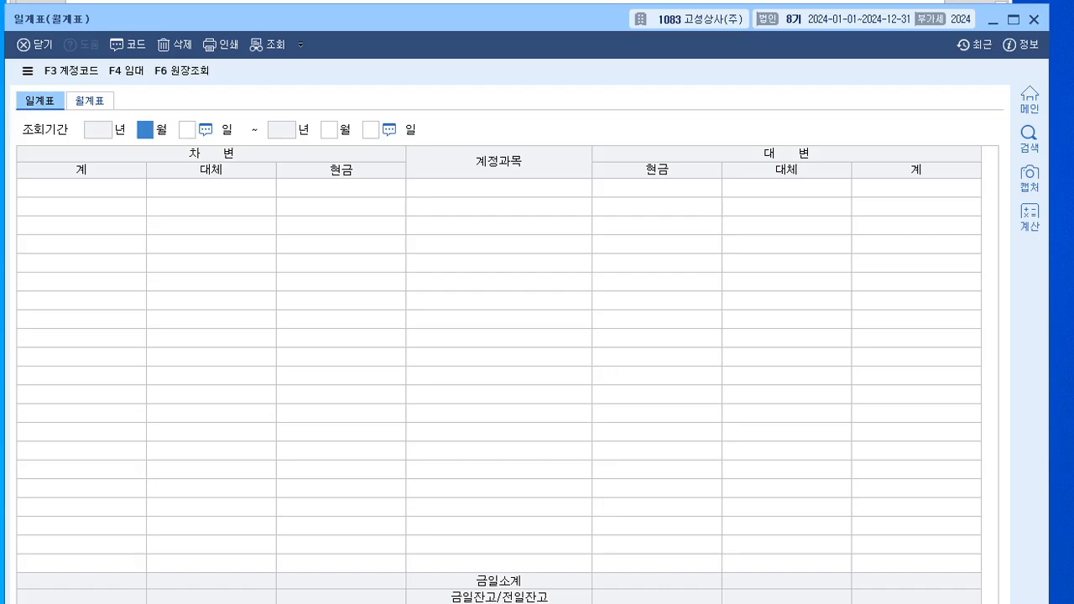
click(90, 101)
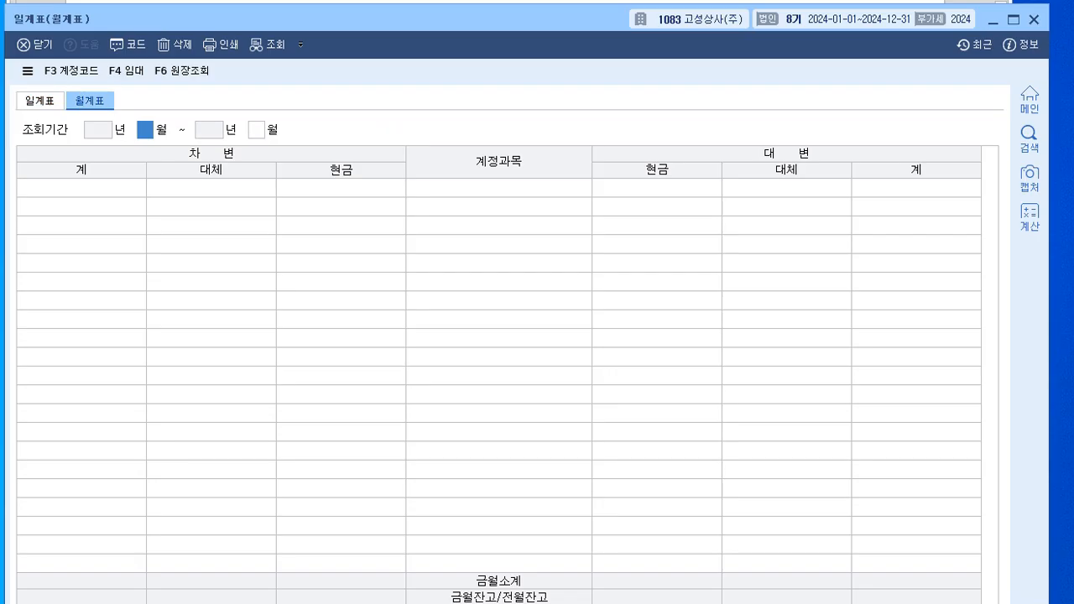
text(6)
key(Return)
text(6)
key(Return)
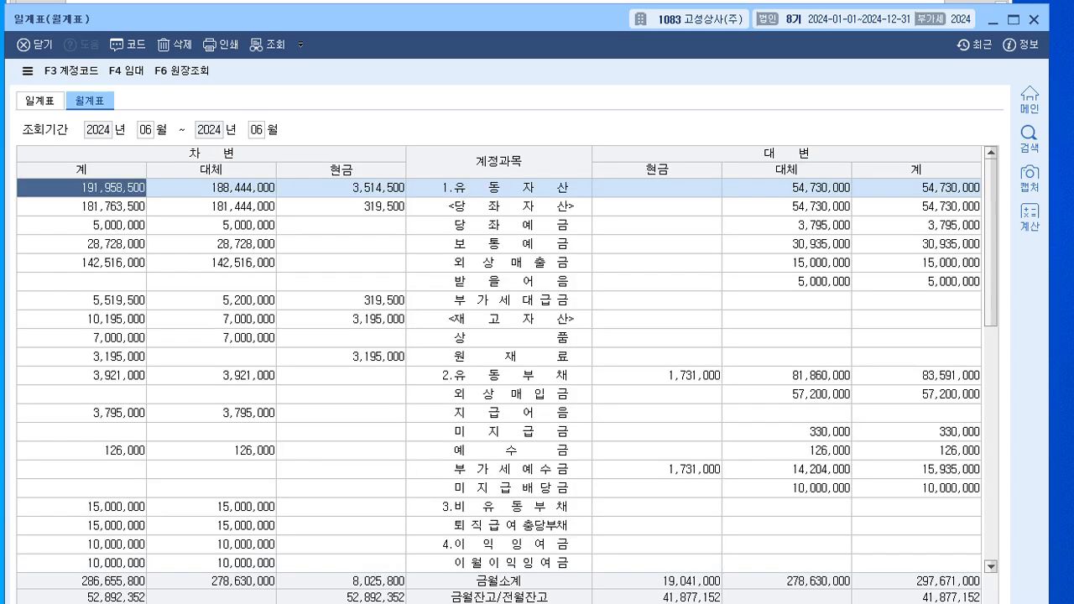
Read the debit 계 of the 영업외비용 row for question 6's item 2, closing the 월계표
scroll(499, 373, down, 9)
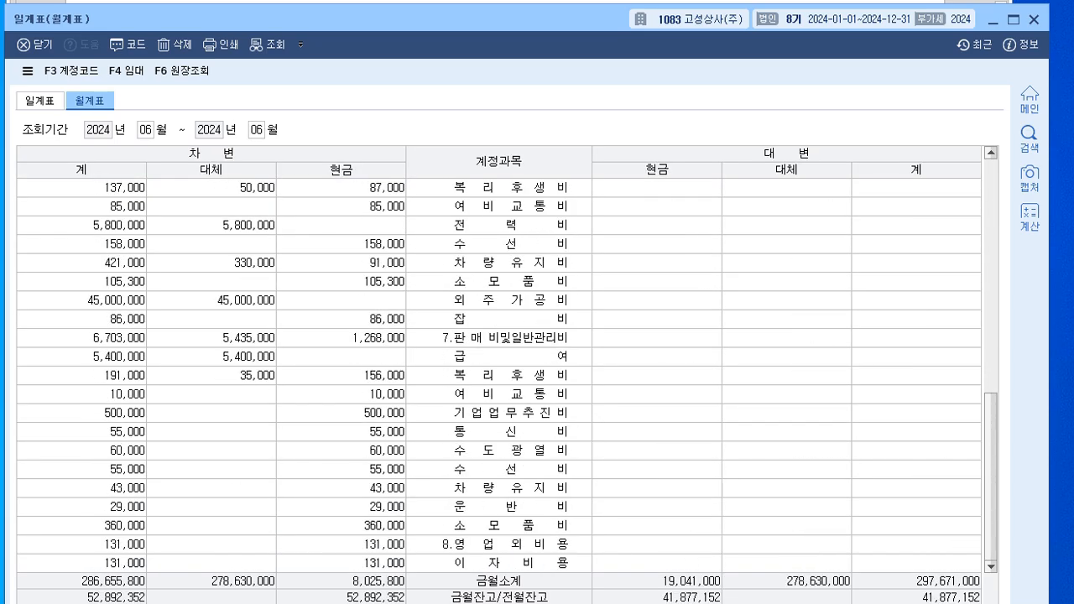
click(500, 544)
click(101, 544)
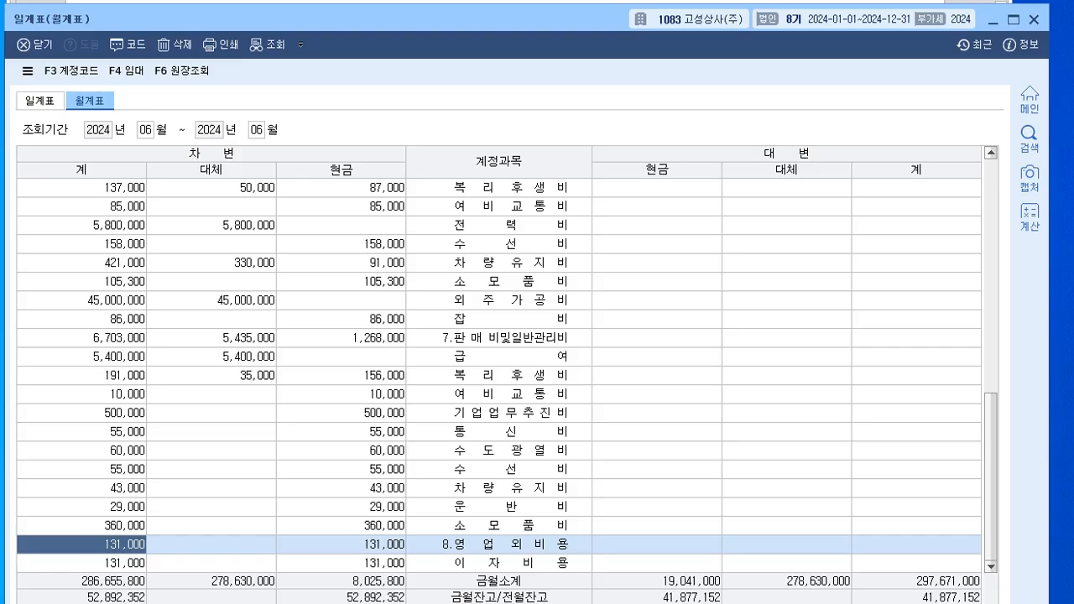
drag(134, 501, 137, 554)
key(Escape)
click(1034, 18)
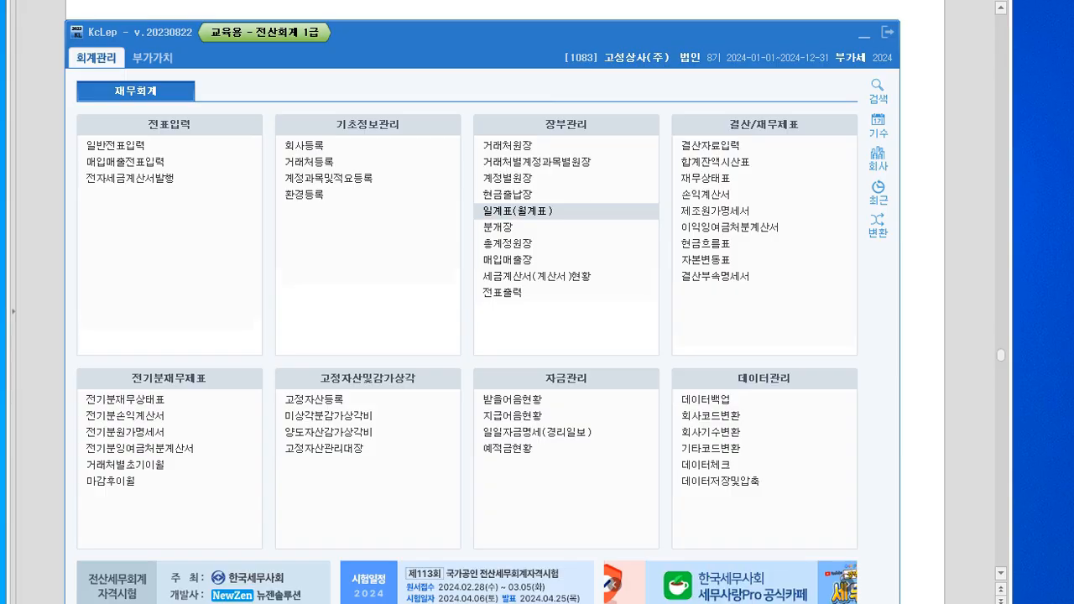
Return to the exam document and examine question 6's item 3 about 공제받지못할매입세액 in the 제1기 확정신고기간
key(alt+Tab)
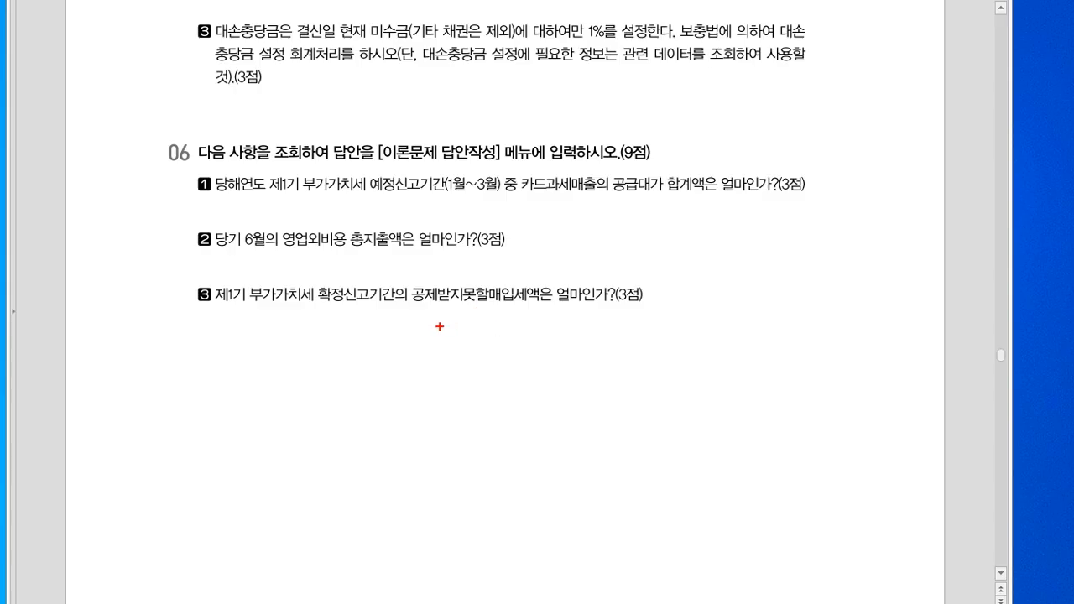
drag(415, 307, 521, 308)
mouse_move(307, 312)
mouse_down()
mouse_move(301, 327)
mouse_move(316, 325)
mouse_up()
mouse_move(310, 317)
mouse_down()
mouse_move(312, 334)
mouse_move(324, 333)
mouse_up()
click(317, 331)
drag(329, 323, 344, 321)
mouse_move(348, 313)
mouse_down()
mouse_move(349, 332)
mouse_move(378, 318)
mouse_up()
click(360, 323)
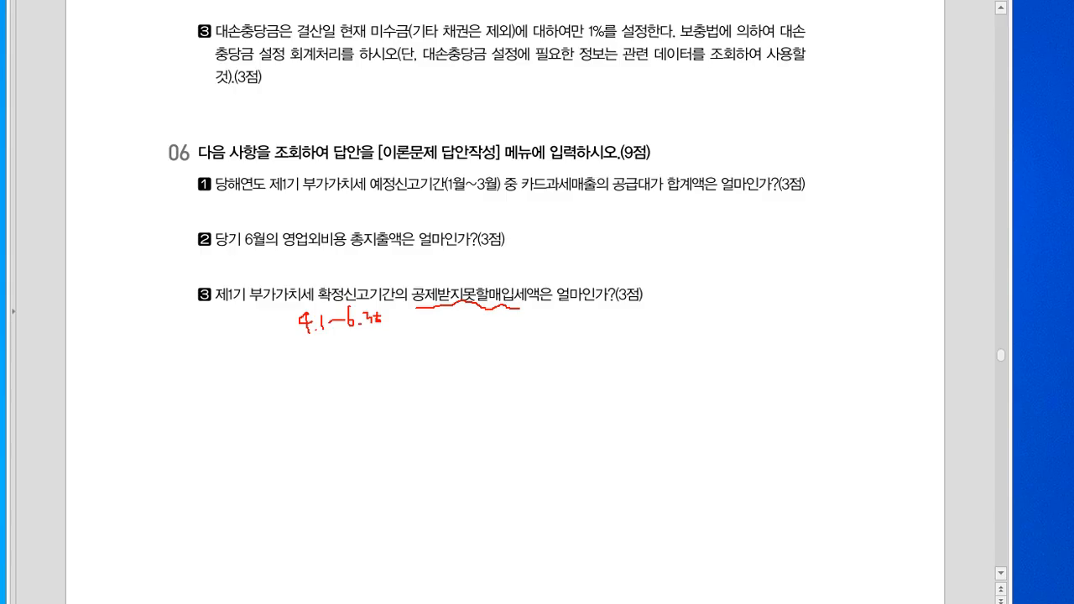
drag(378, 319, 376, 315)
key(Escape)
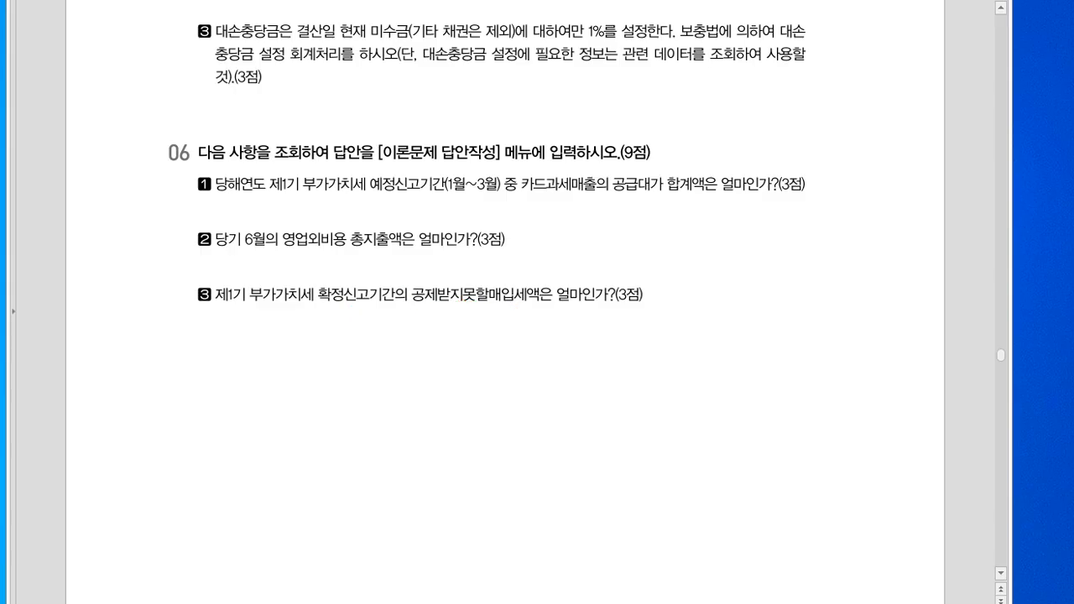
Switch to KcLep and query the 부가가치세신고서 for April 1 to June 30, 2024
key(Escape)
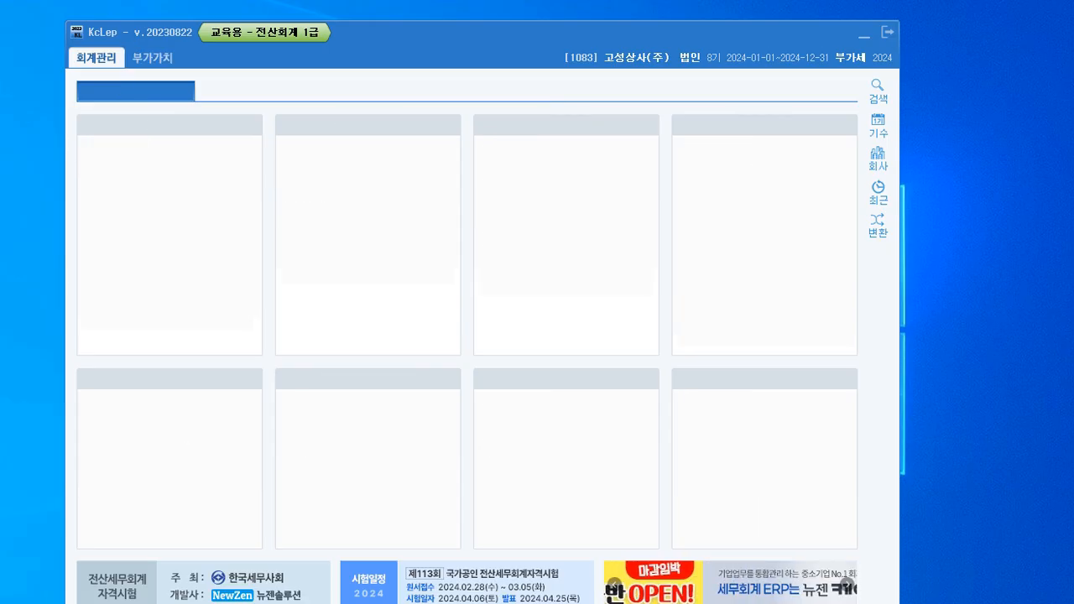
click(152, 58)
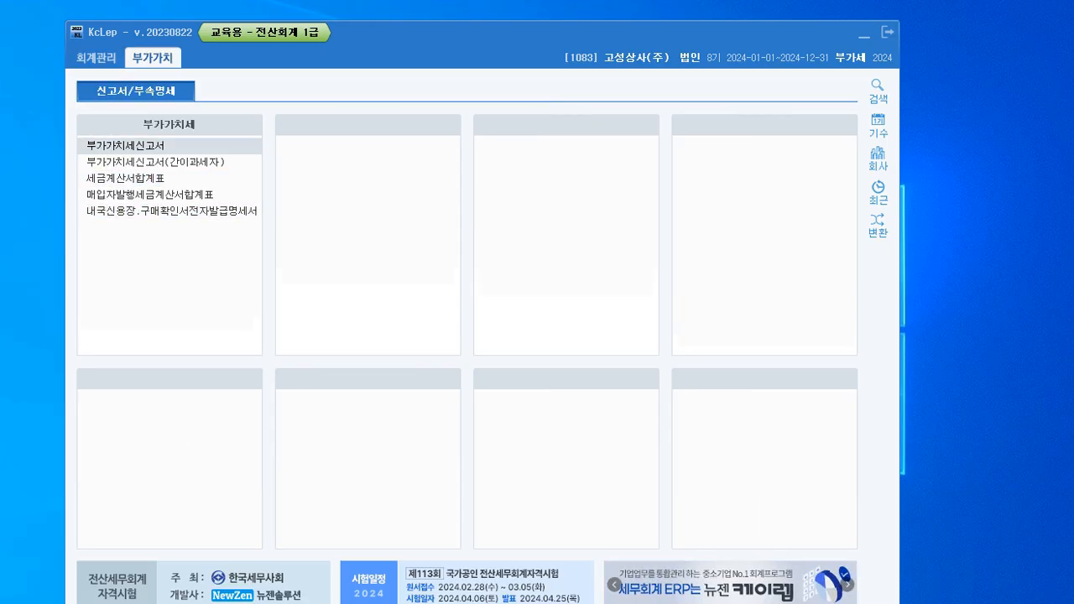
click(125, 146)
text(4)
key(Return)
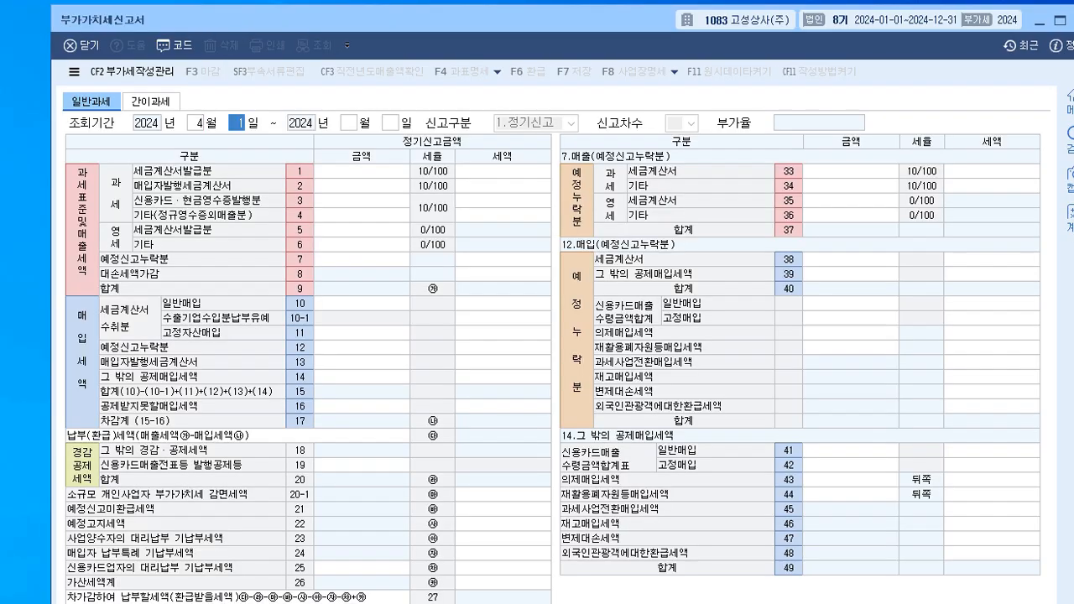
key(Return)
text(6)
key(Return)
key(Return)
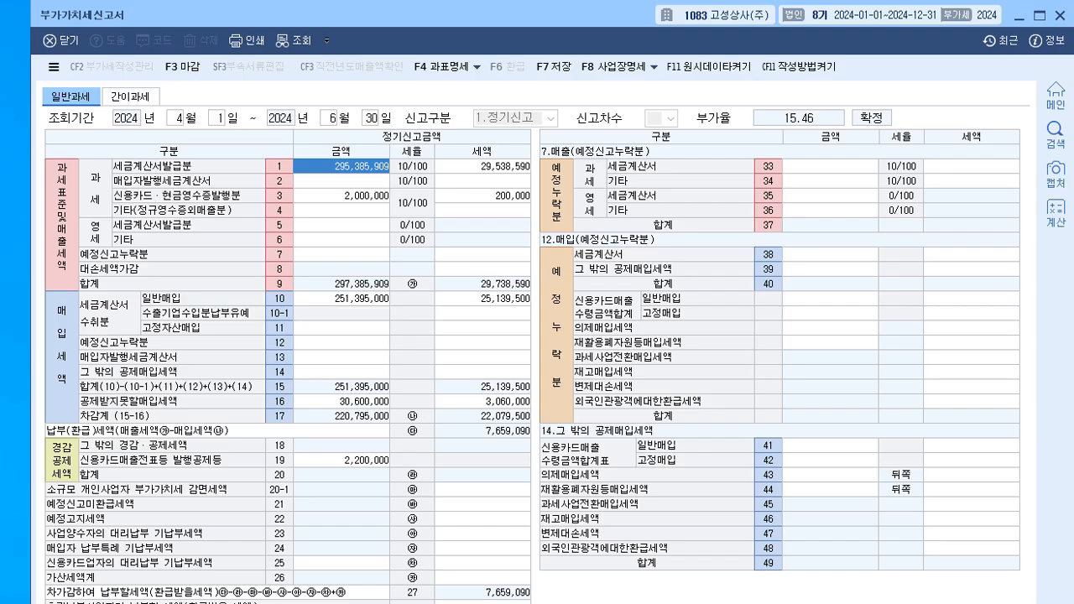
Read the 세액 of 공제받지못할매입세액 on line 16 for item 3, close the 부가가치세신고서 and go back to 회계관리
click(482, 402)
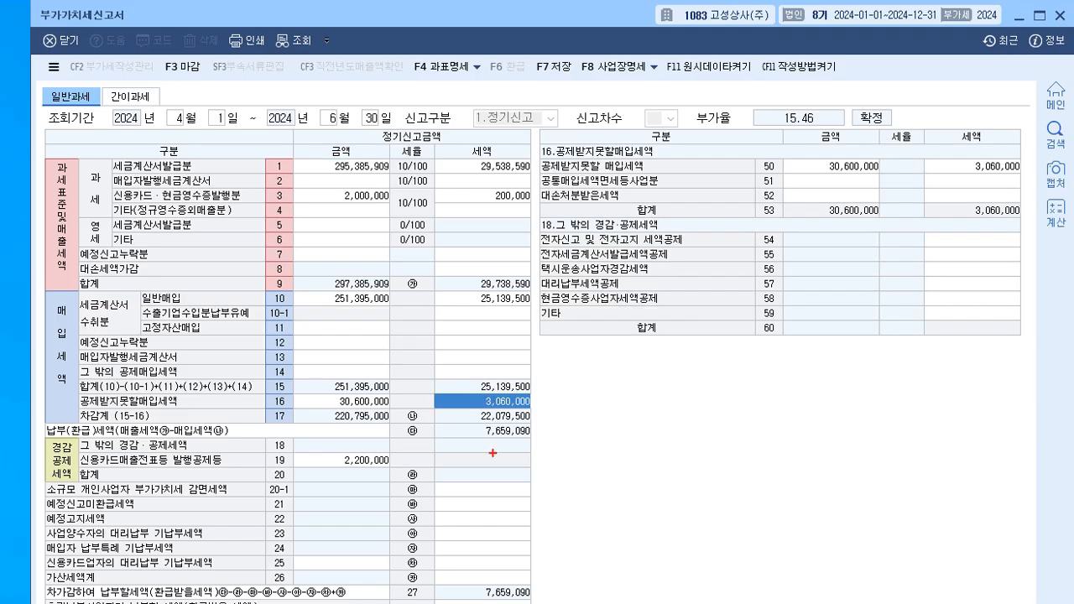
drag(493, 412, 416, 437)
mouse_move(457, 401)
mouse_down()
mouse_move(550, 382)
mouse_move(457, 369)
mouse_move(462, 437)
mouse_move(534, 429)
mouse_up()
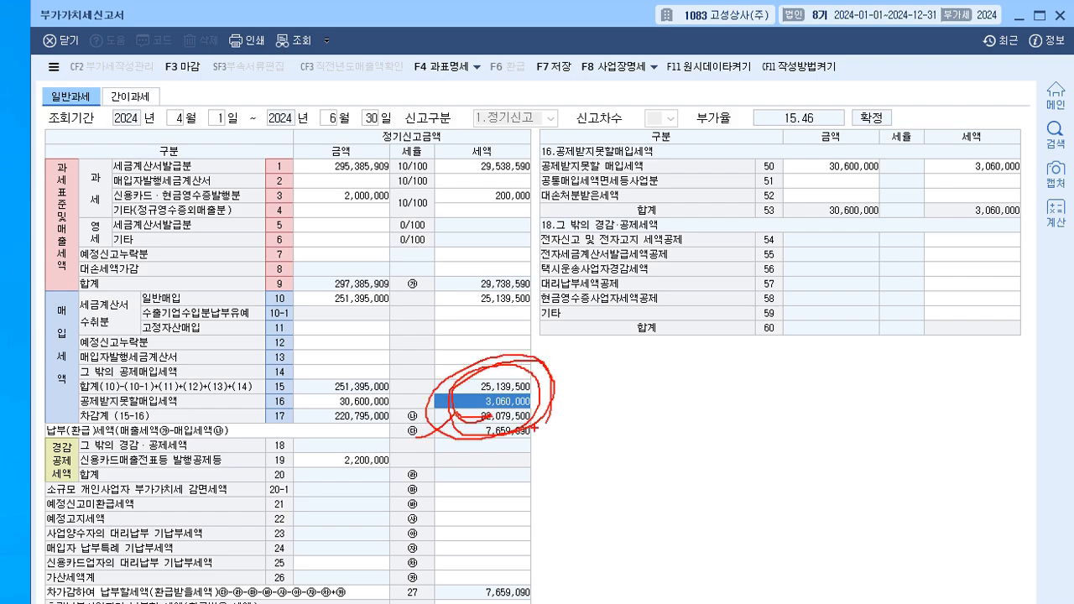
key(Escape)
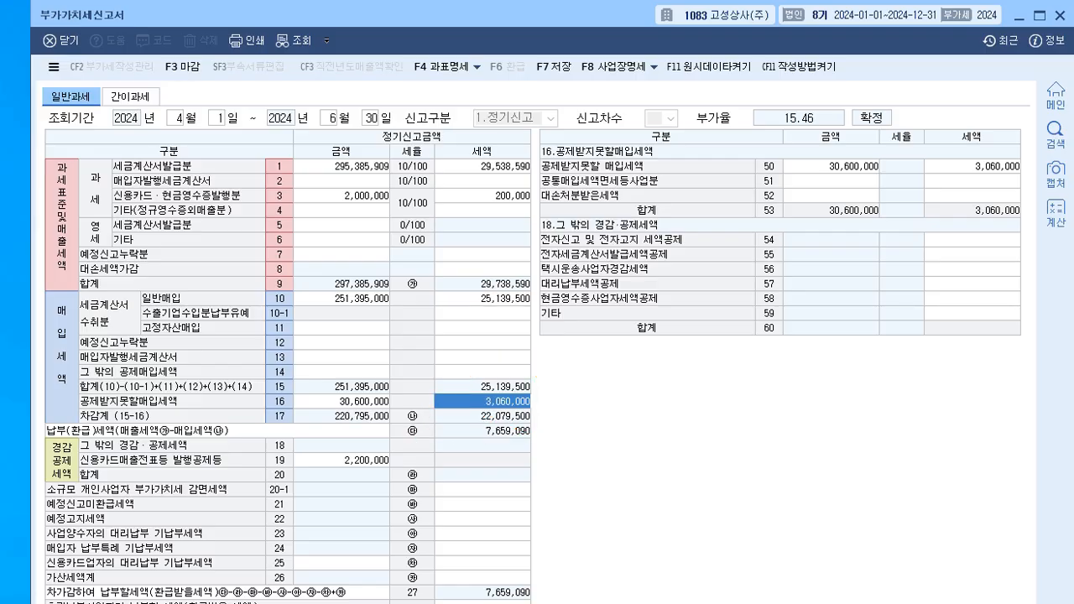
click(1060, 15)
click(580, 374)
drag(420, 33, 403, 19)
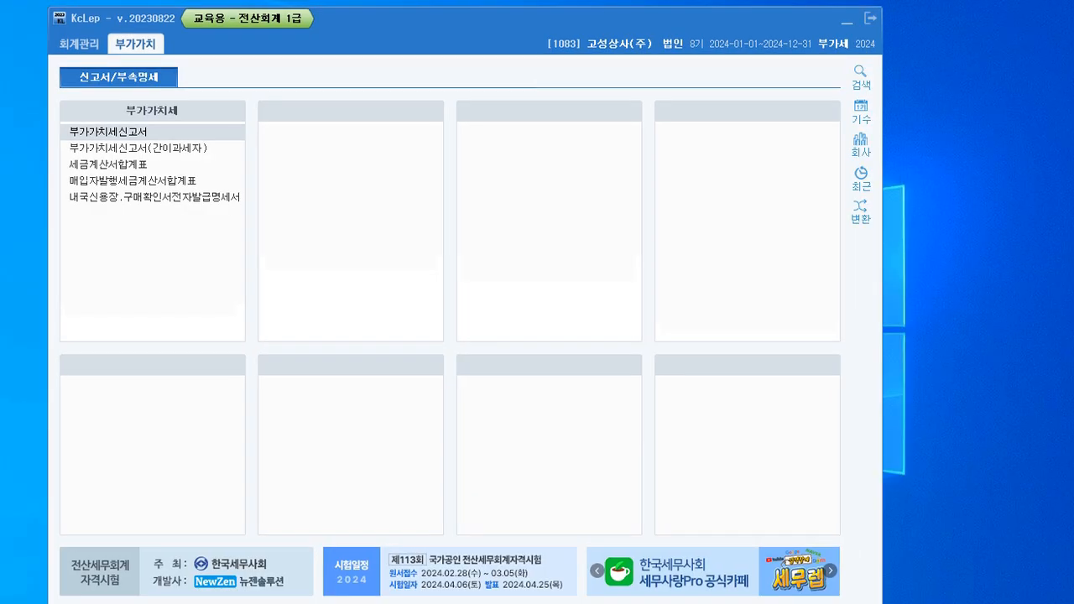
click(79, 43)
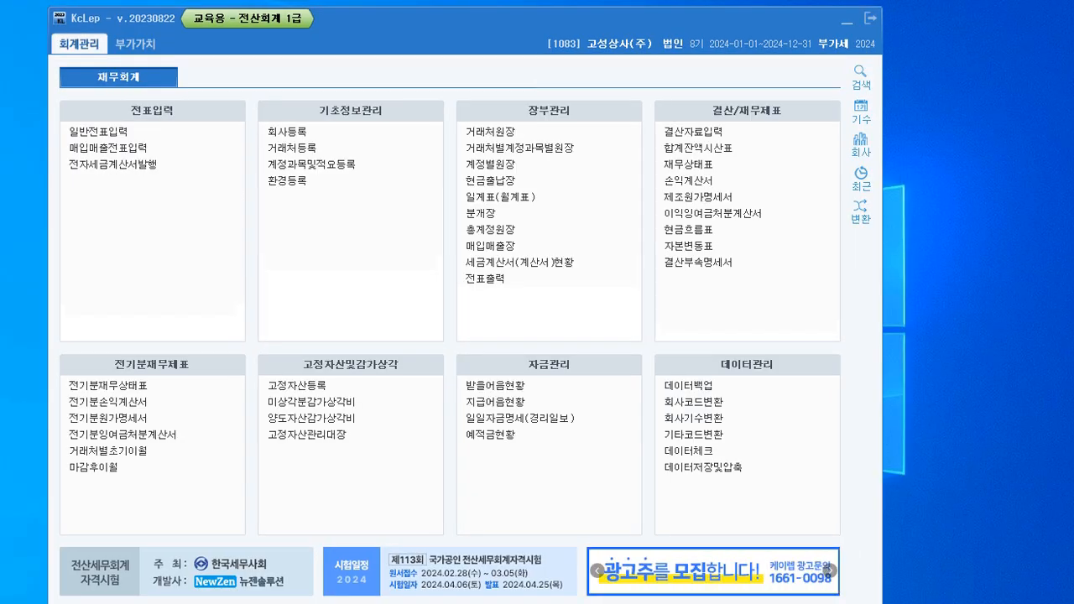